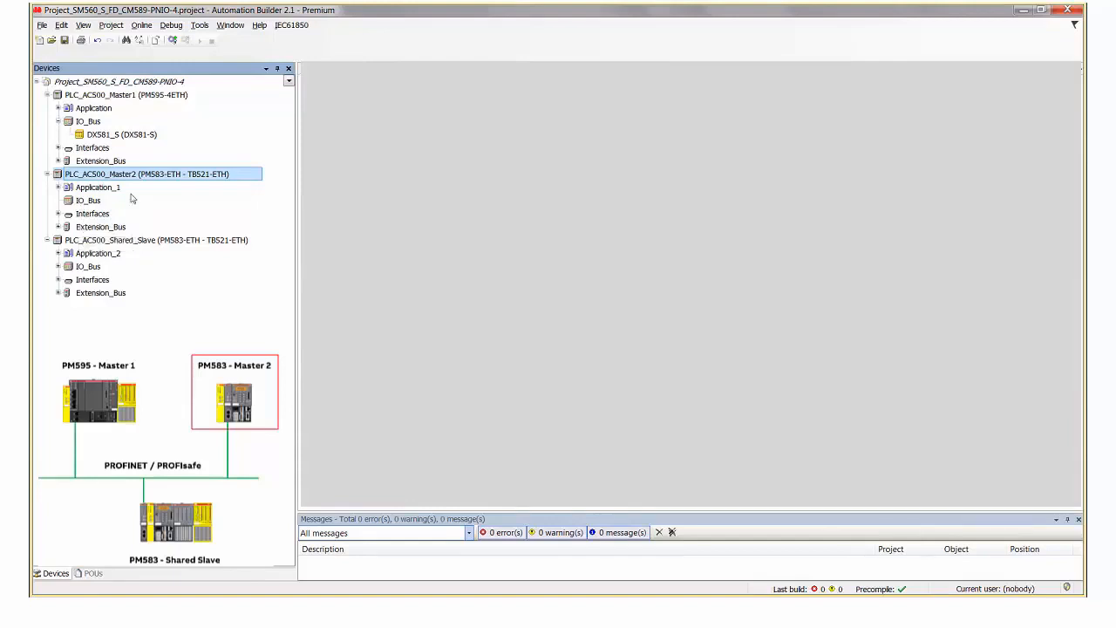
Step: Expand the interfaces and extension bus of PLC_AC500_Master2 and examine its CM579-PNIO and SM560-S modules
{"action": "left_click", "coordinate": [118, 242]}
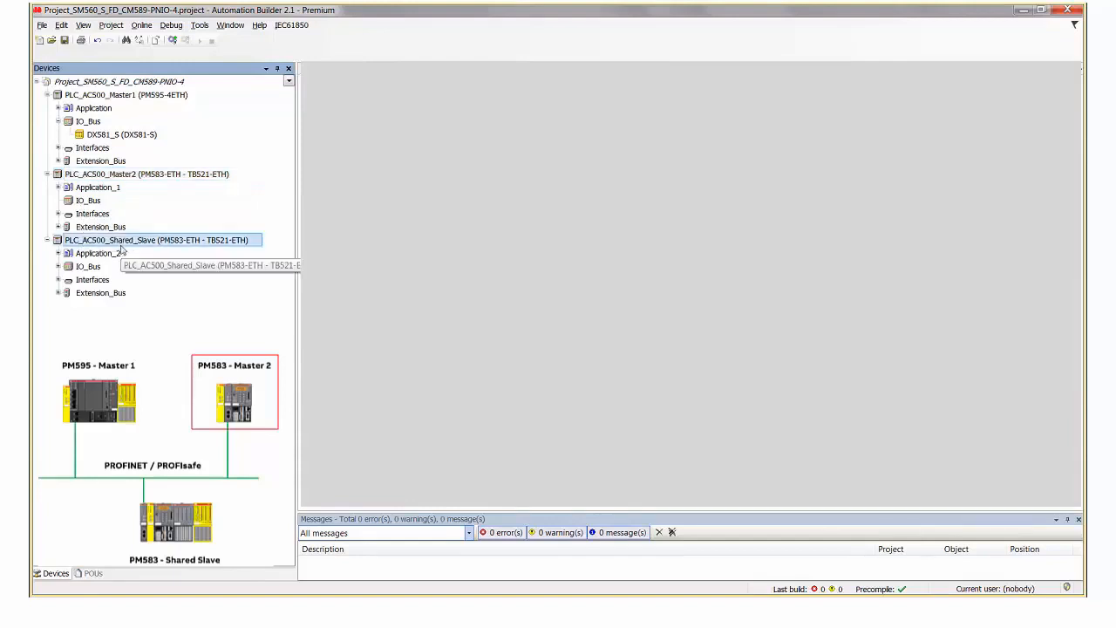
{"action": "left_click", "coordinate": [97, 96]}
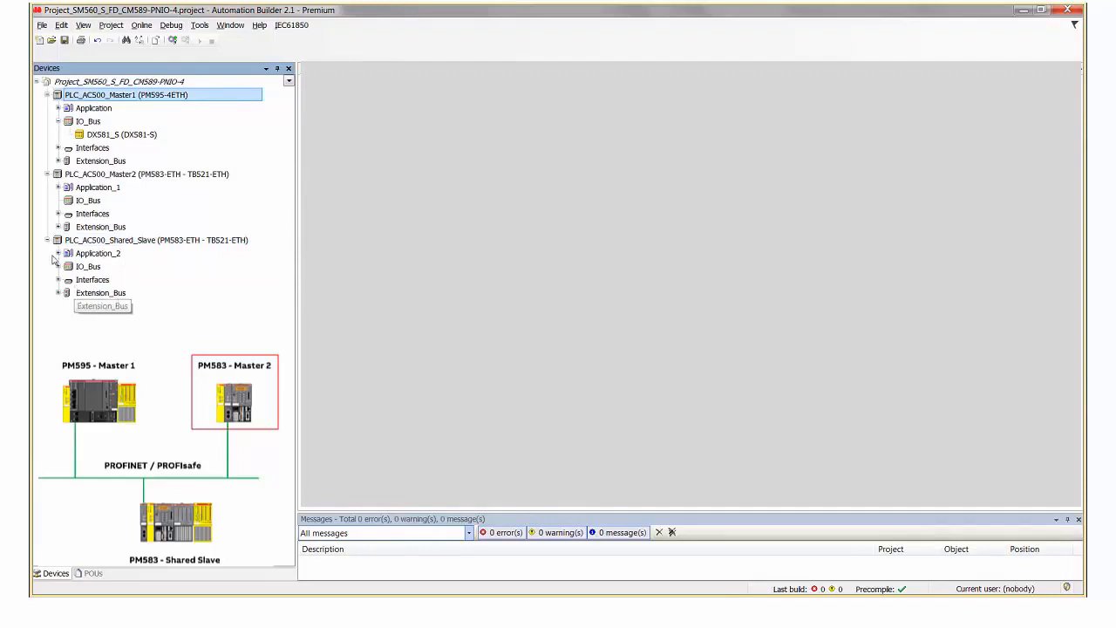
{"action": "left_click", "coordinate": [57, 227]}
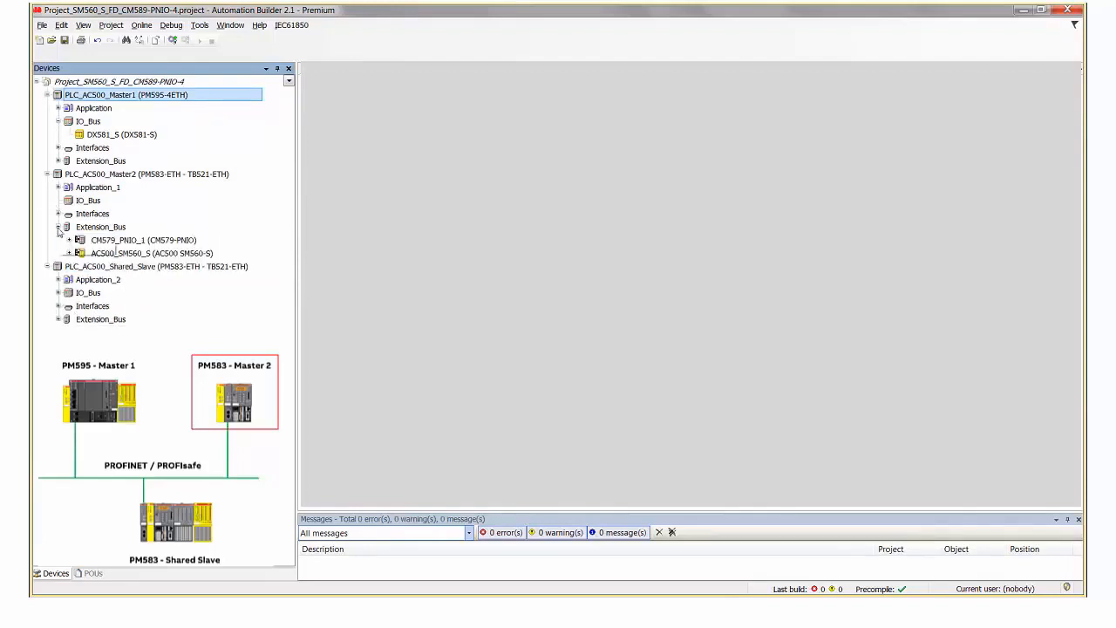
{"action": "left_click", "coordinate": [58, 214]}
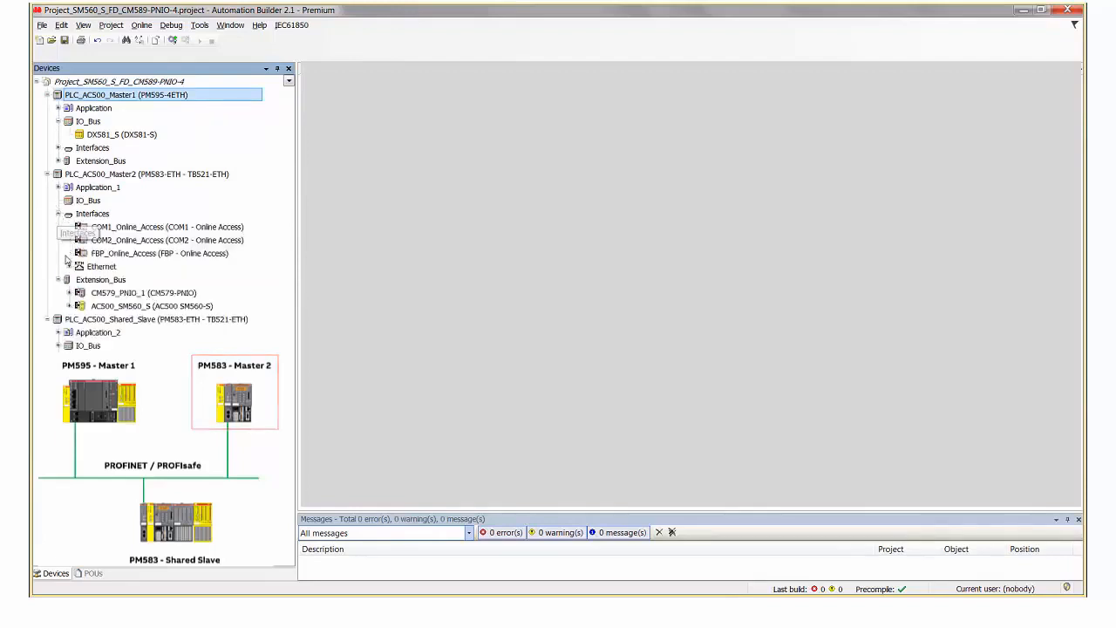
{"action": "left_click", "coordinate": [69, 306]}
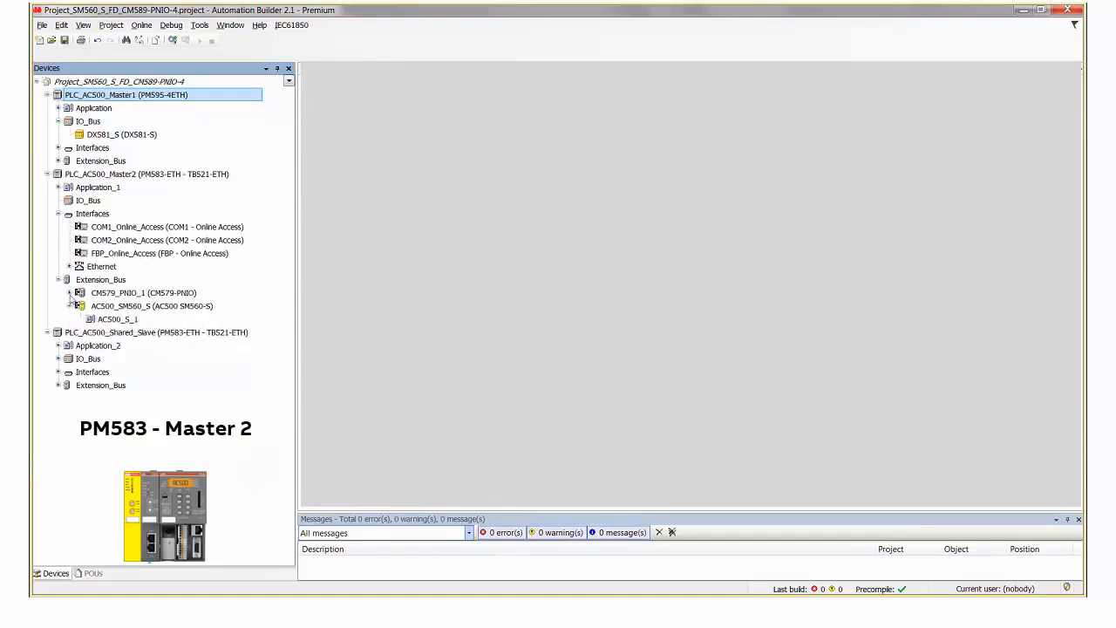
{"action": "left_click", "coordinate": [69, 293]}
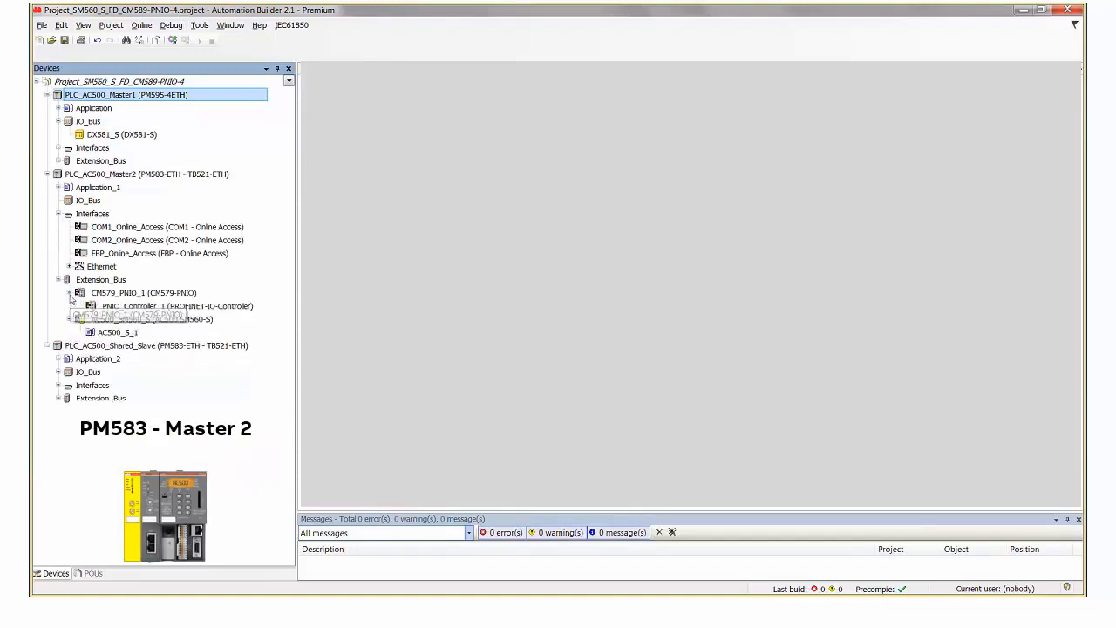
{"action": "left_click", "coordinate": [130, 296]}
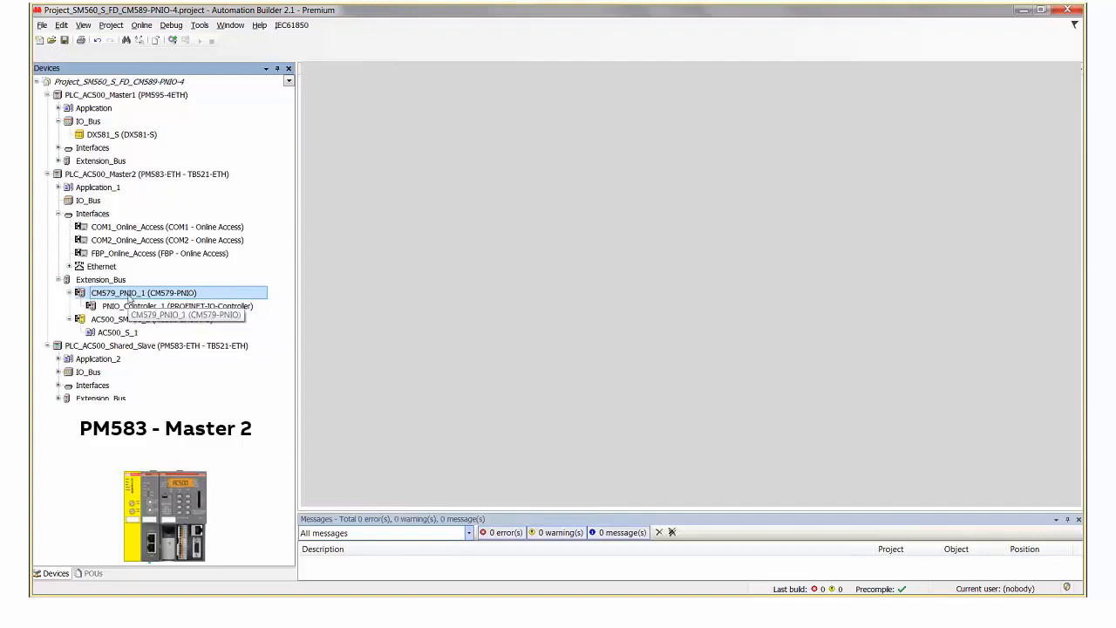
{"action": "left_click", "coordinate": [175, 321]}
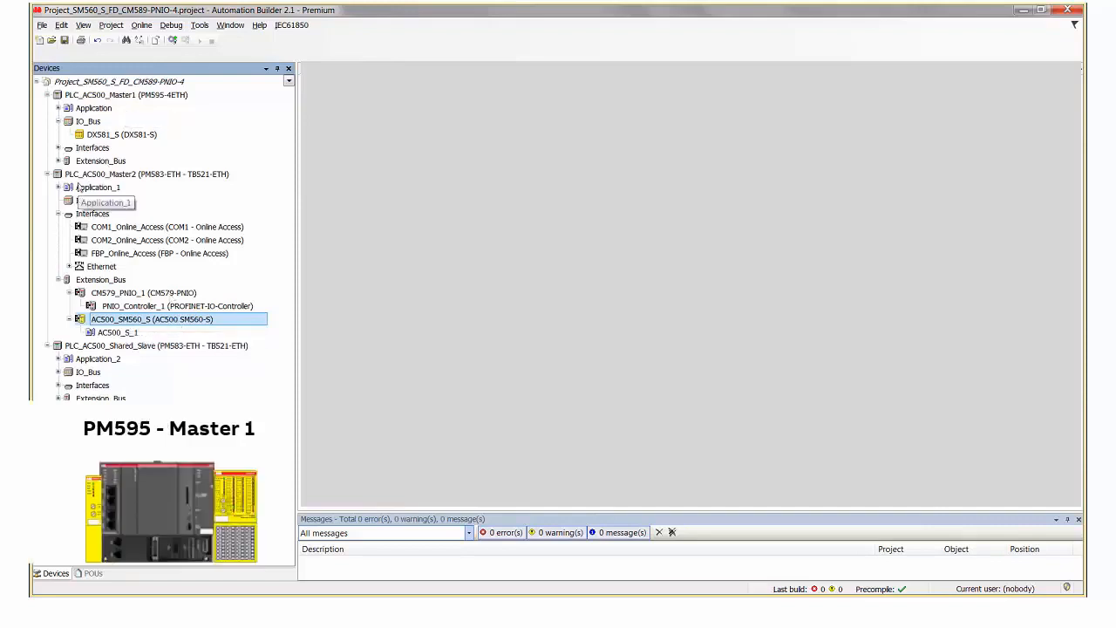
Step: Expand the interfaces and extension bus of PLC_AC500_Master1 and examine its ETH3 PROFINET controller, SM560-S module and Slot_2
{"action": "left_click", "coordinate": [59, 149]}
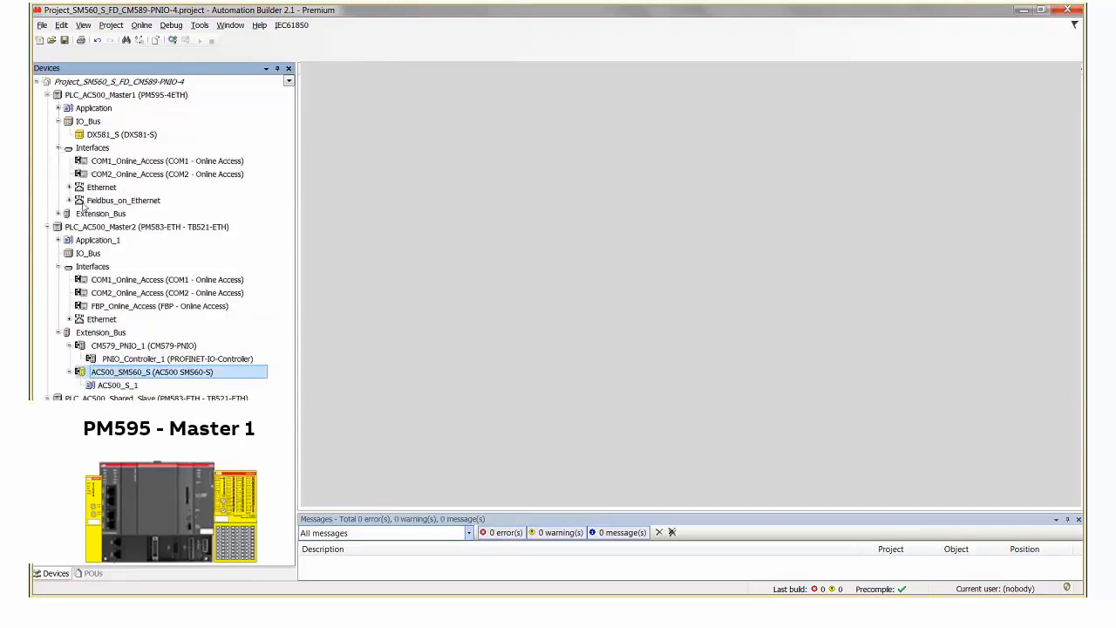
{"action": "left_click", "coordinate": [70, 201]}
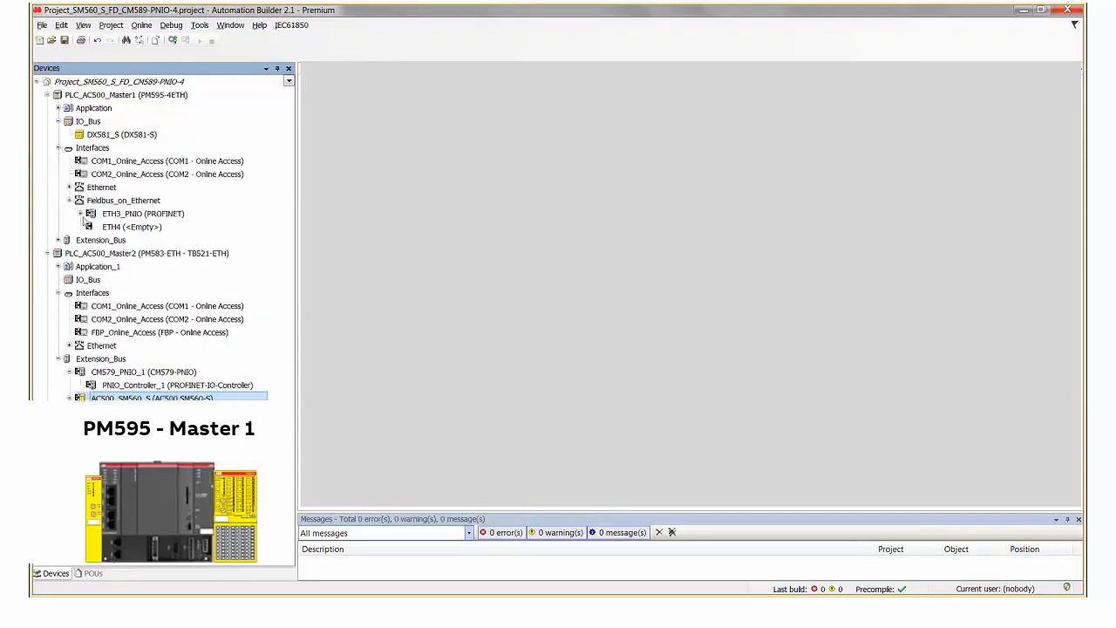
{"action": "left_click", "coordinate": [80, 214]}
{"action": "left_click", "coordinate": [135, 215]}
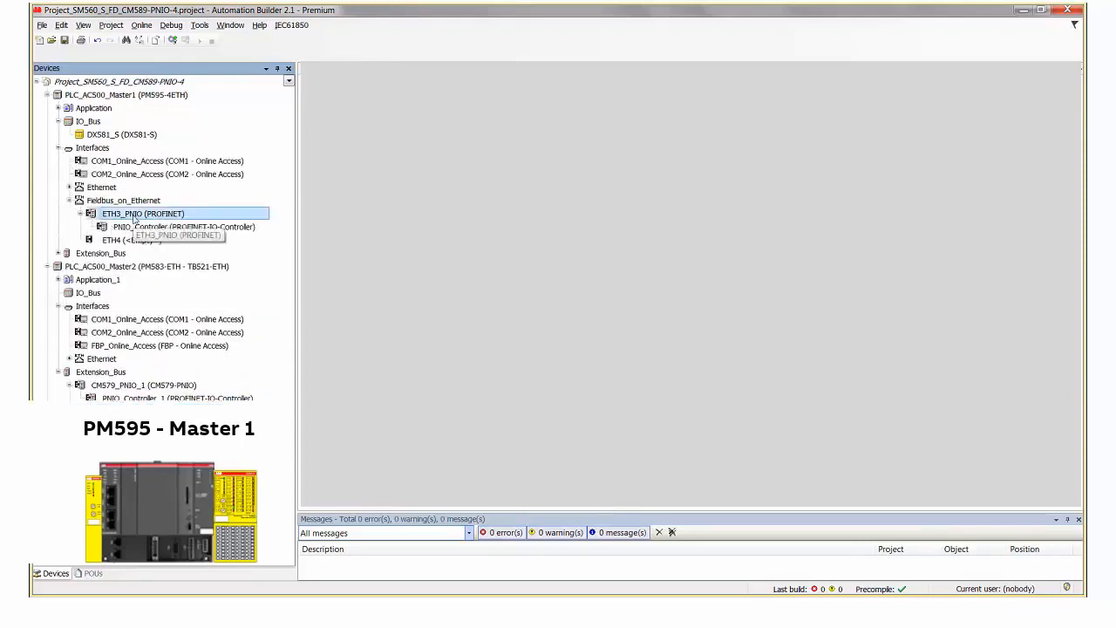
{"action": "left_click", "coordinate": [138, 227]}
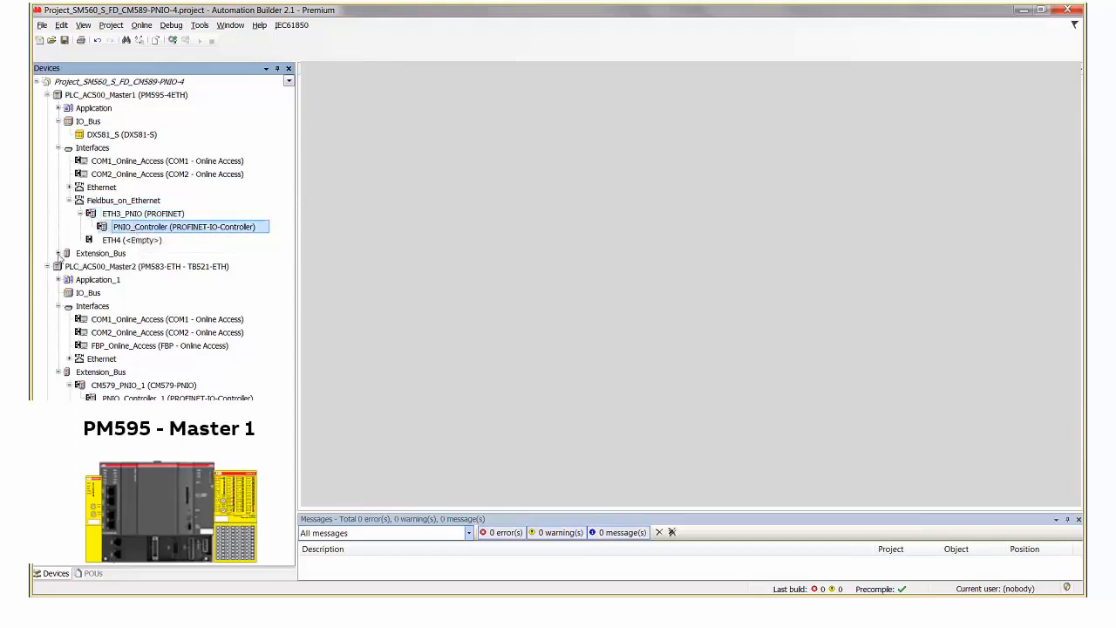
{"action": "left_click", "coordinate": [58, 253]}
{"action": "left_click", "coordinate": [69, 267]}
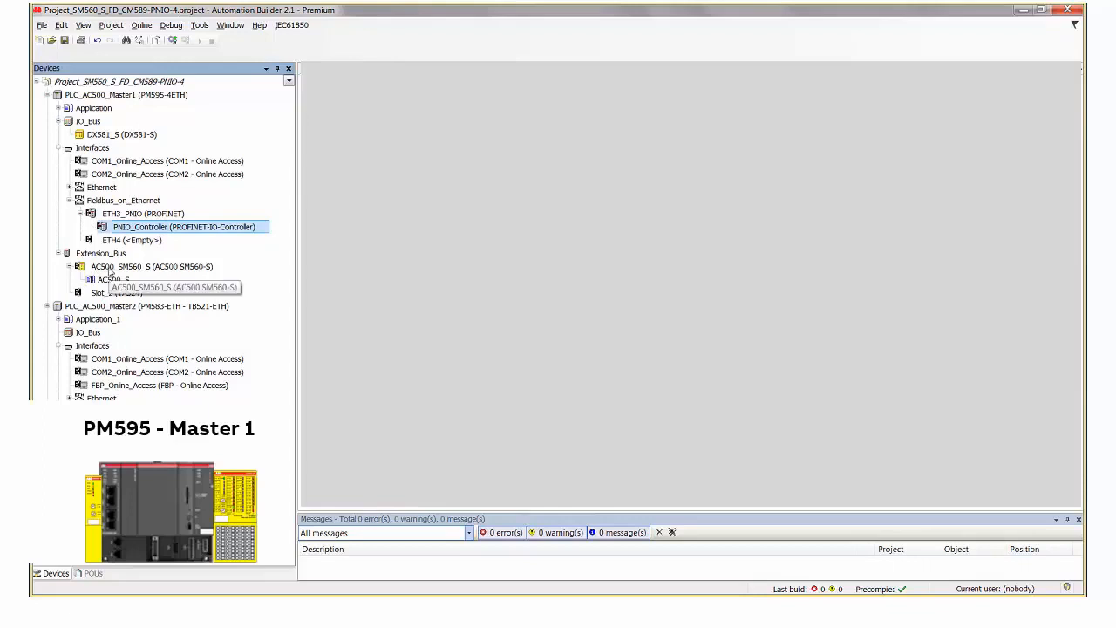
{"action": "left_click", "coordinate": [192, 293]}
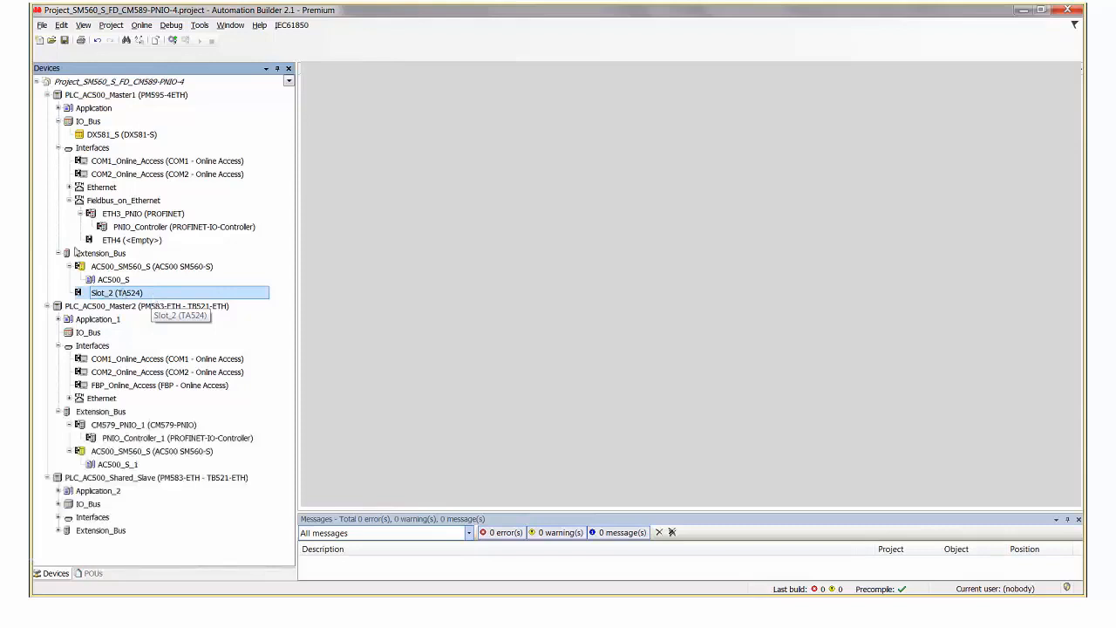
Step: Collapse both master PLCs in the device tree and expand the IO_Bus of PLC_AC500_Shared_Slave to inspect its modules
{"action": "left_click", "coordinate": [47, 95]}
{"action": "left_click", "coordinate": [47, 108]}
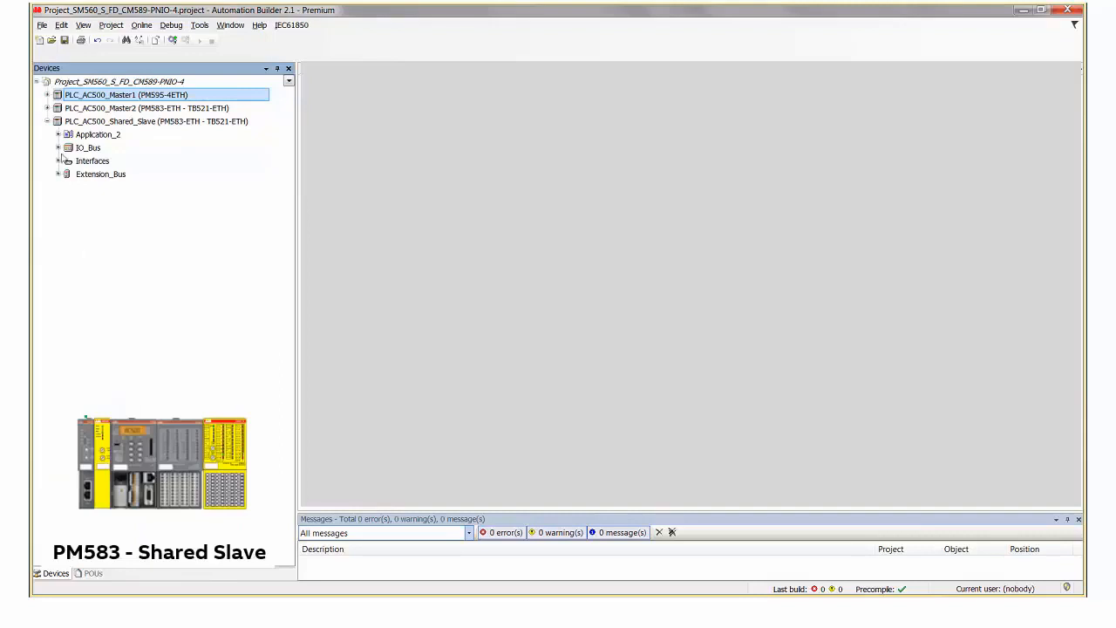
{"action": "left_click", "coordinate": [58, 148]}
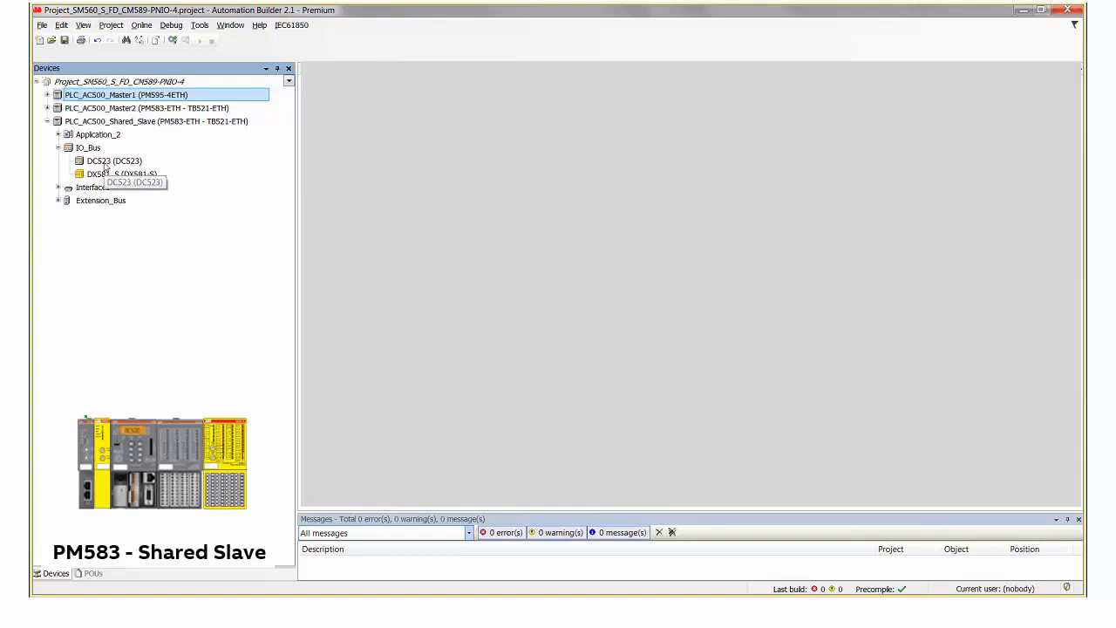
{"action": "left_click", "coordinate": [139, 114]}
{"action": "left_click", "coordinate": [98, 163]}
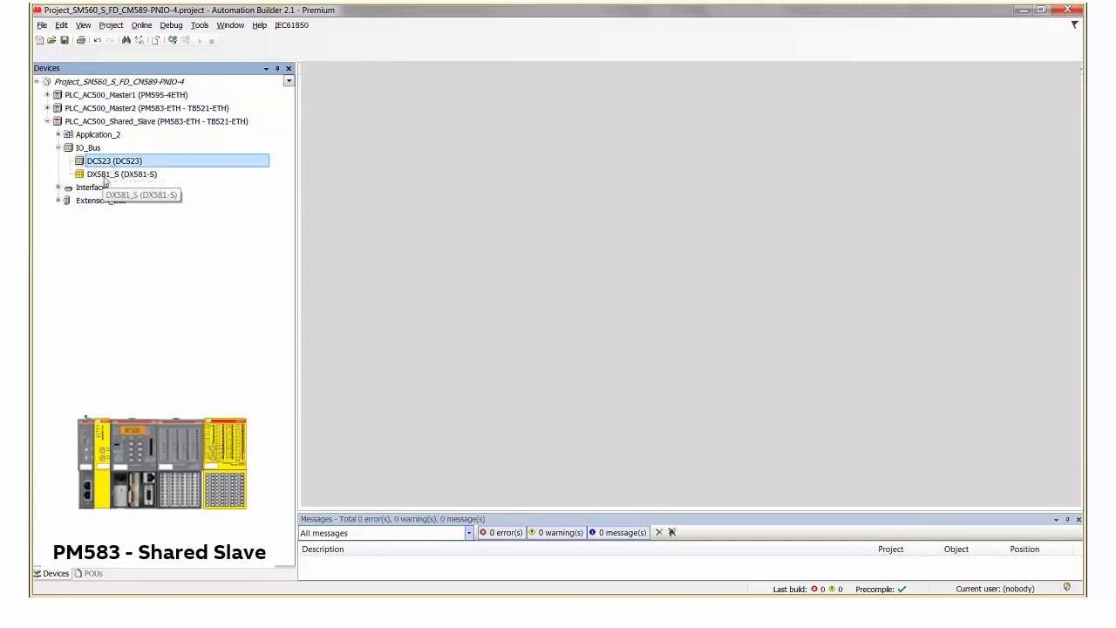
Step: Open the shared slave's DX581_S module and examine the variable mapped to safety digital outputs O0 - O7, widening the variable column
{"action": "left_click", "coordinate": [105, 176]}
{"action": "double_click", "coordinate": [104, 179]}
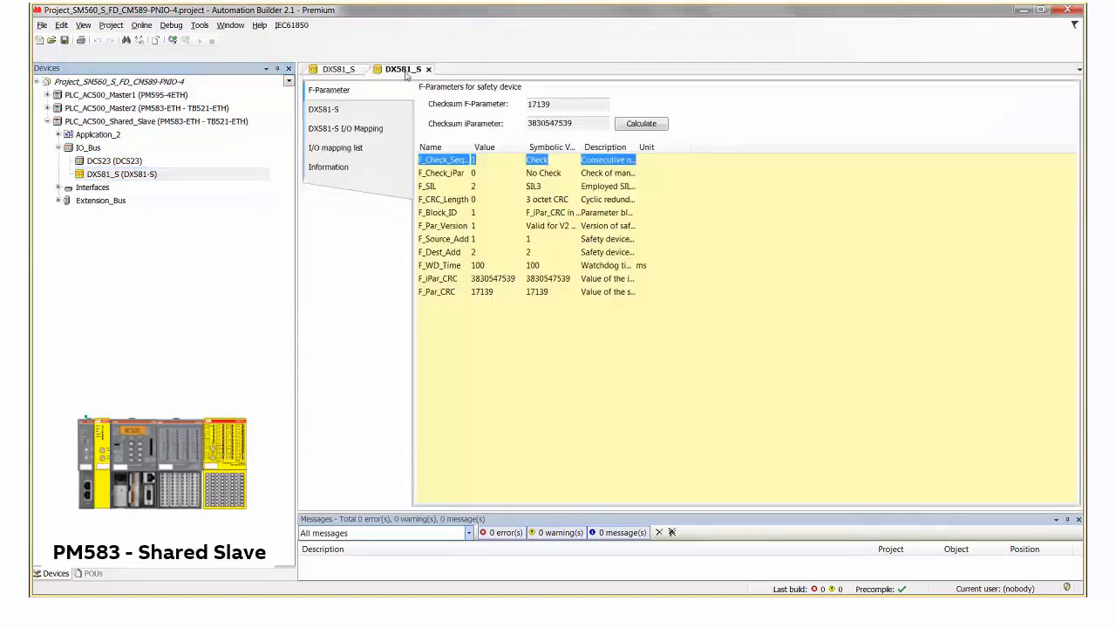
{"action": "left_click", "coordinate": [348, 131]}
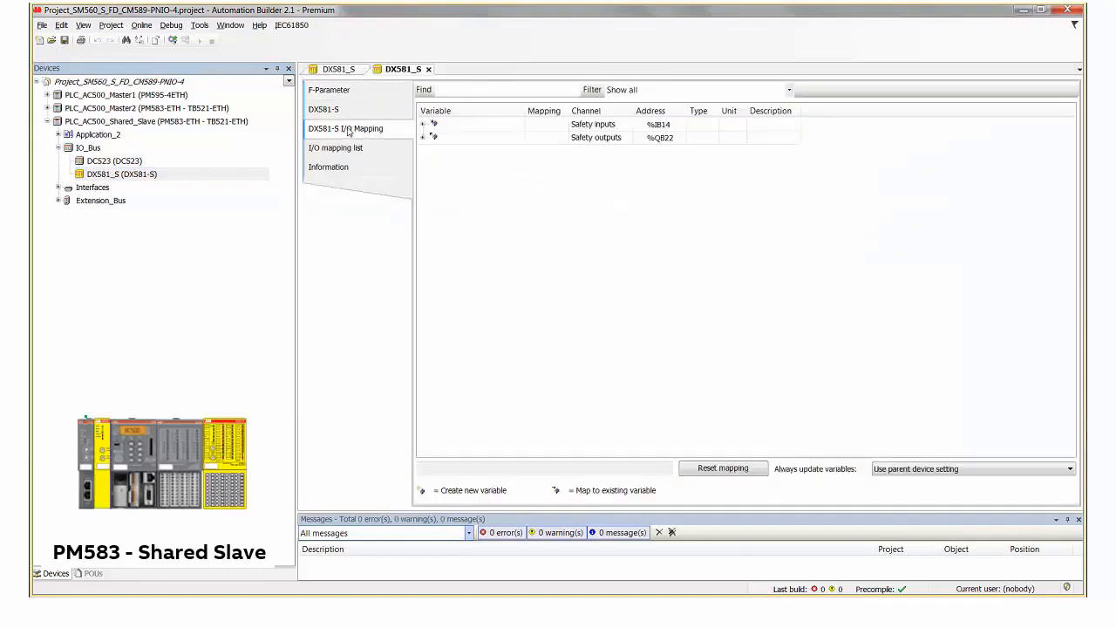
{"action": "left_click", "coordinate": [423, 138]}
{"action": "left_click", "coordinate": [435, 151]}
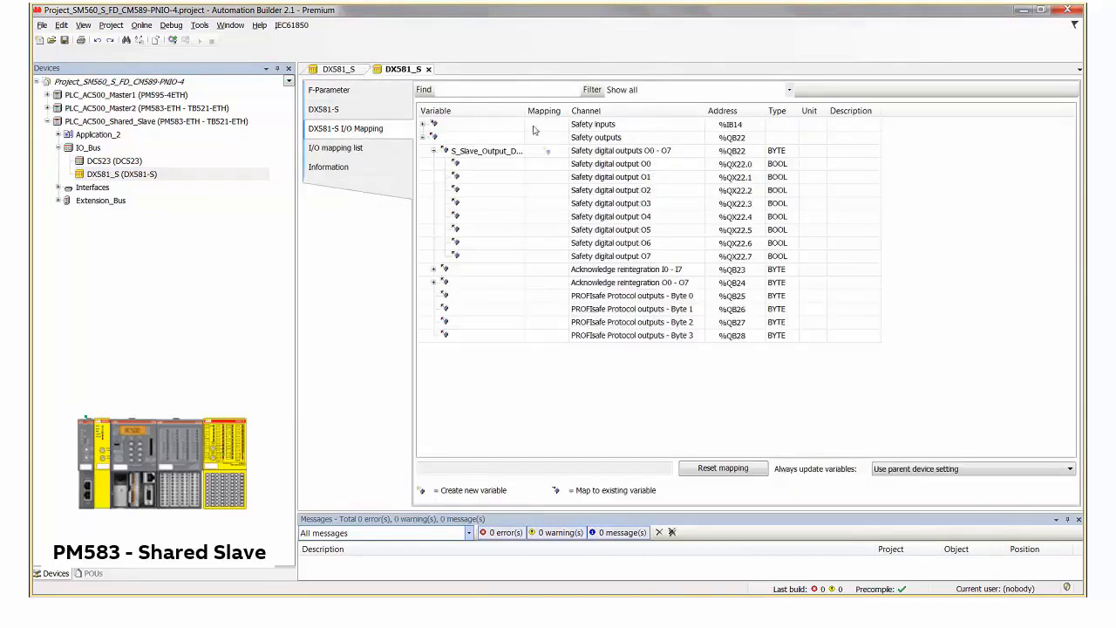
{"action": "left_click_drag", "start_coordinate": [527, 112], "coordinate": [602, 111]}
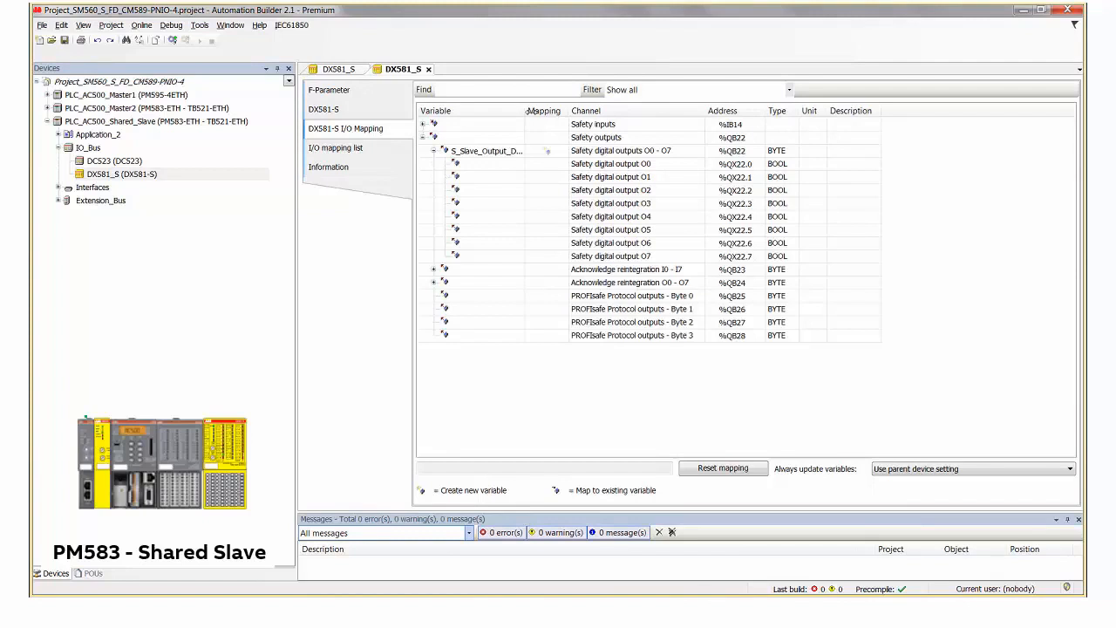
{"action": "left_click", "coordinate": [513, 155]}
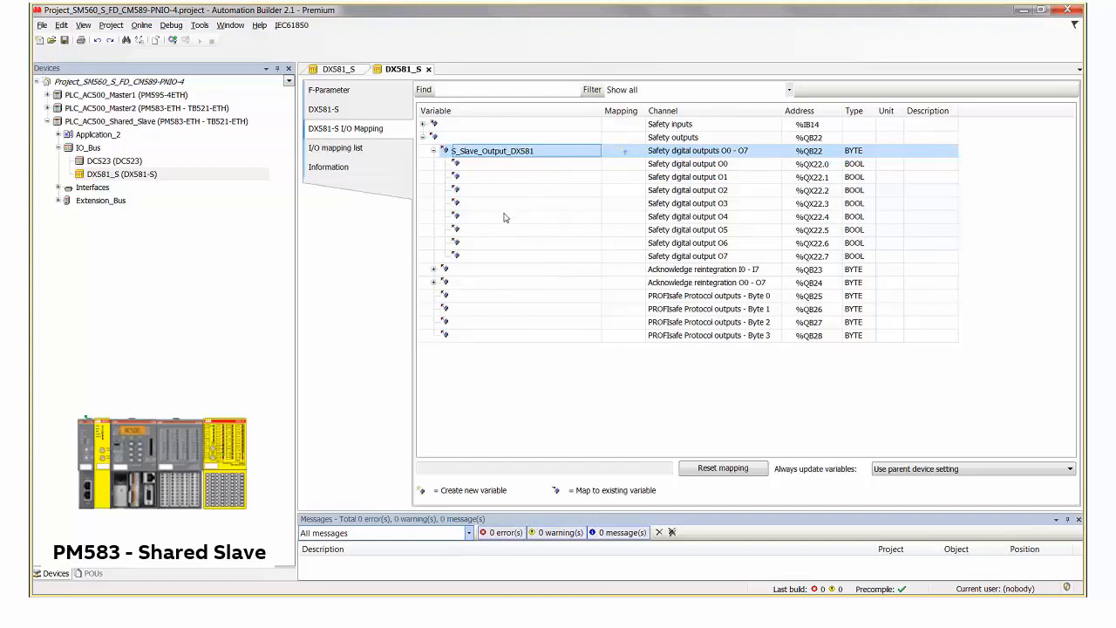
Step: Open the I/O mapping of the shared slave's DC523 module and examine the channels under digital outputs C0 - C7
{"action": "double_click", "coordinate": [108, 165]}
{"action": "left_click", "coordinate": [107, 162]}
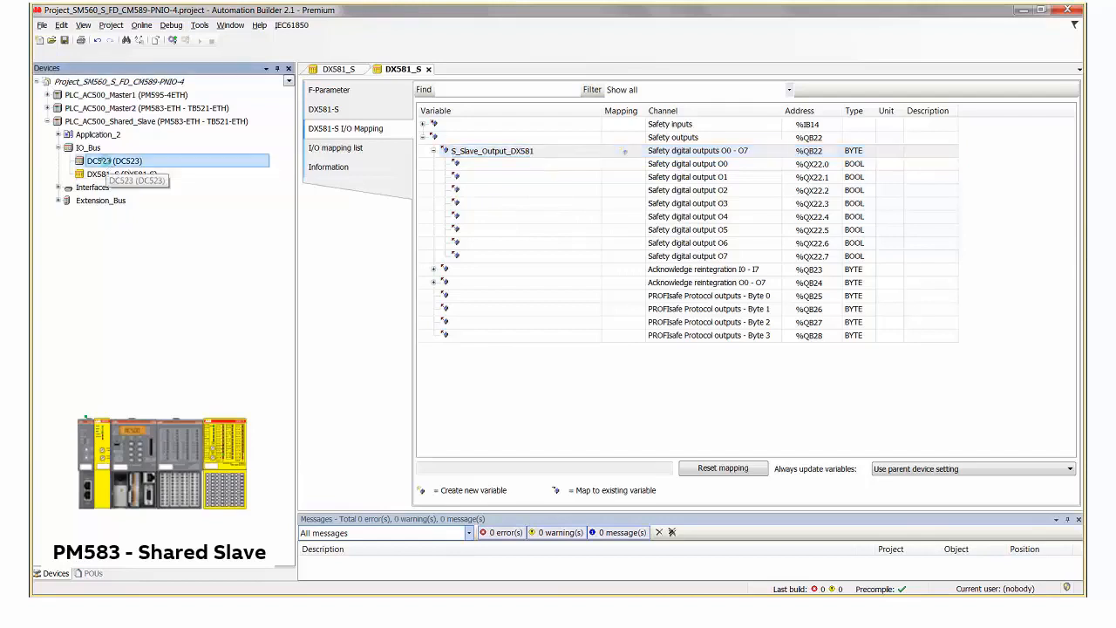
{"action": "left_click", "coordinate": [358, 111]}
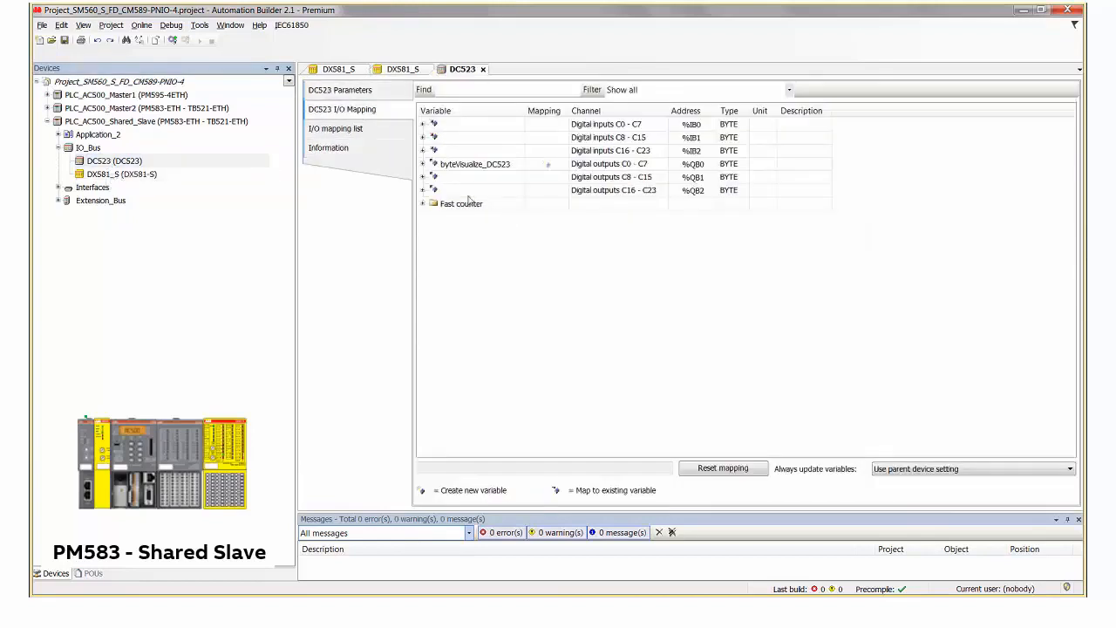
{"action": "left_click", "coordinate": [423, 165]}
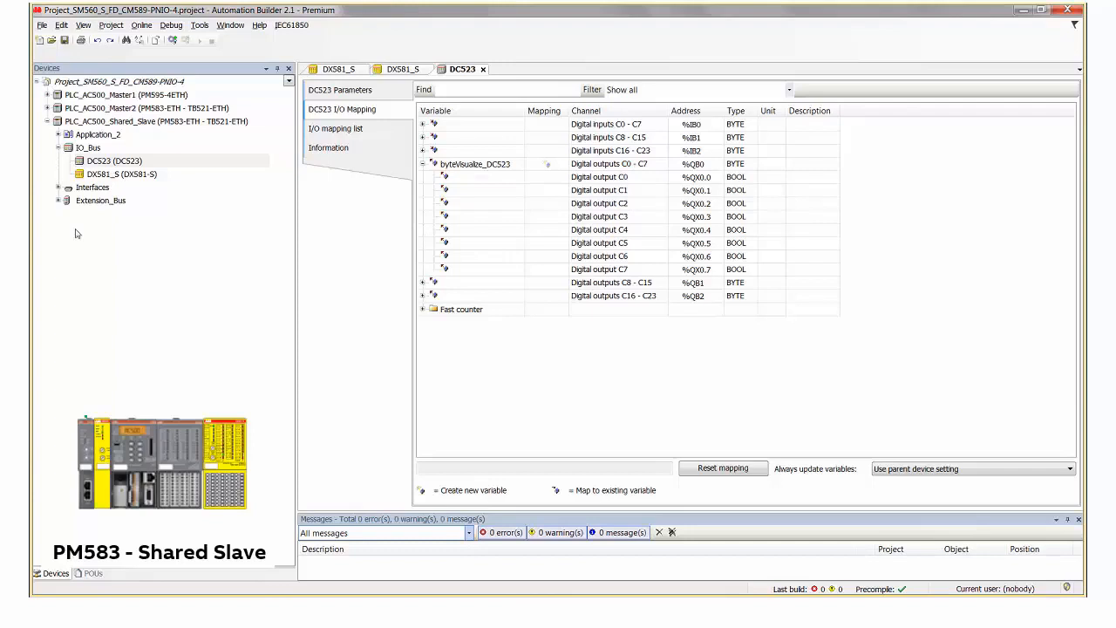
Step: Expand the shared slave's extension bus and replace Slot_1 with the AC500 SM560-S-FD-4 safety CPU
{"action": "left_click", "coordinate": [60, 201]}
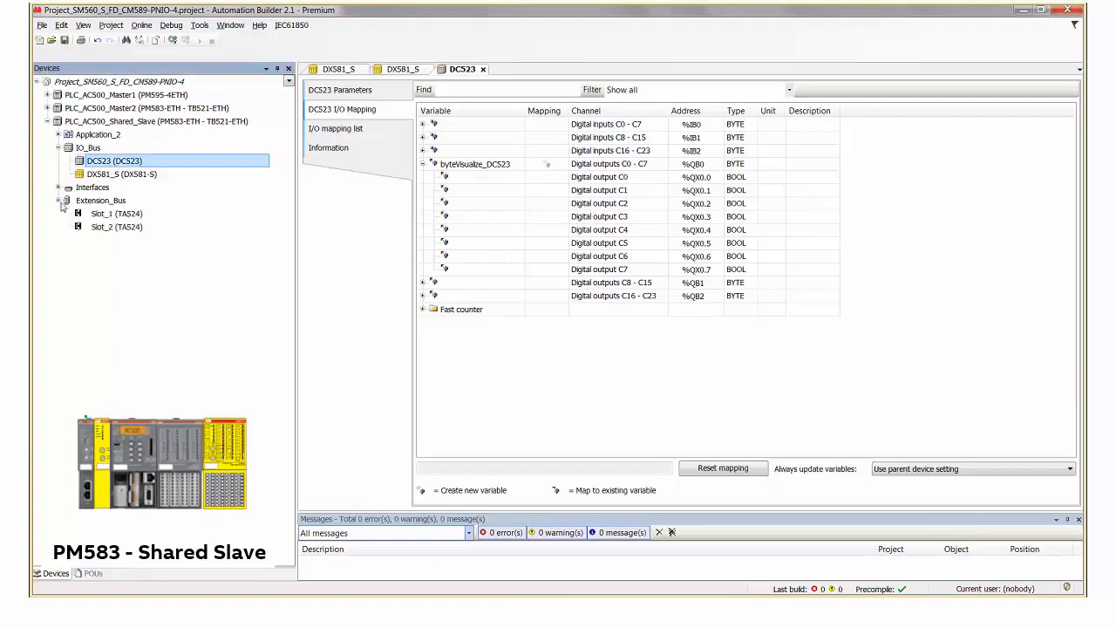
{"action": "left_click", "coordinate": [105, 215]}
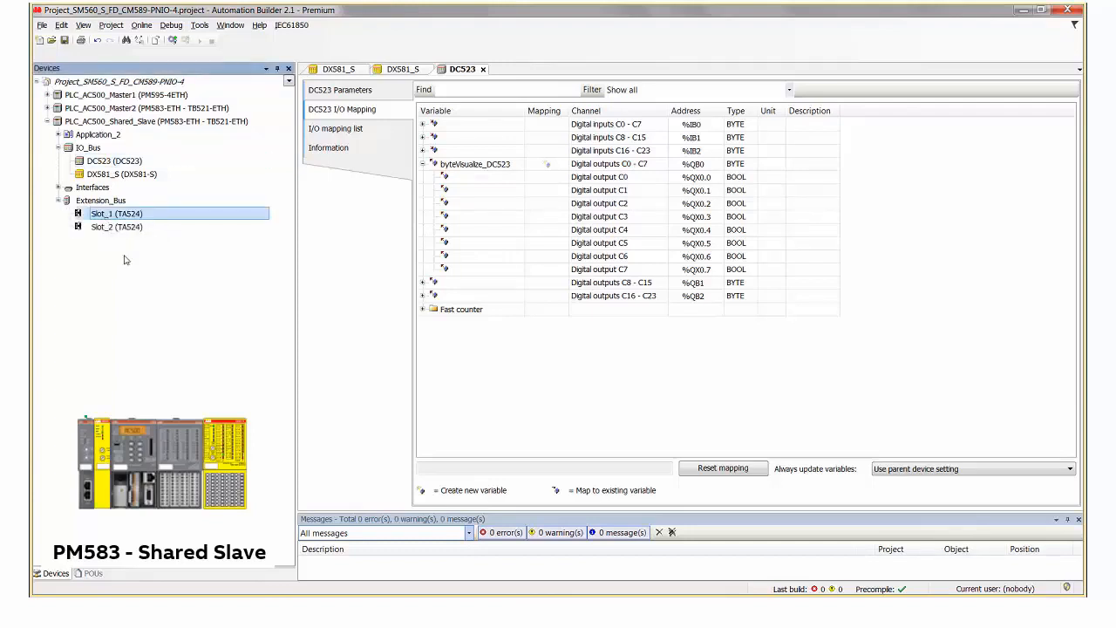
{"action": "right_click", "coordinate": [142, 215]}
{"action": "left_click", "coordinate": [181, 288]}
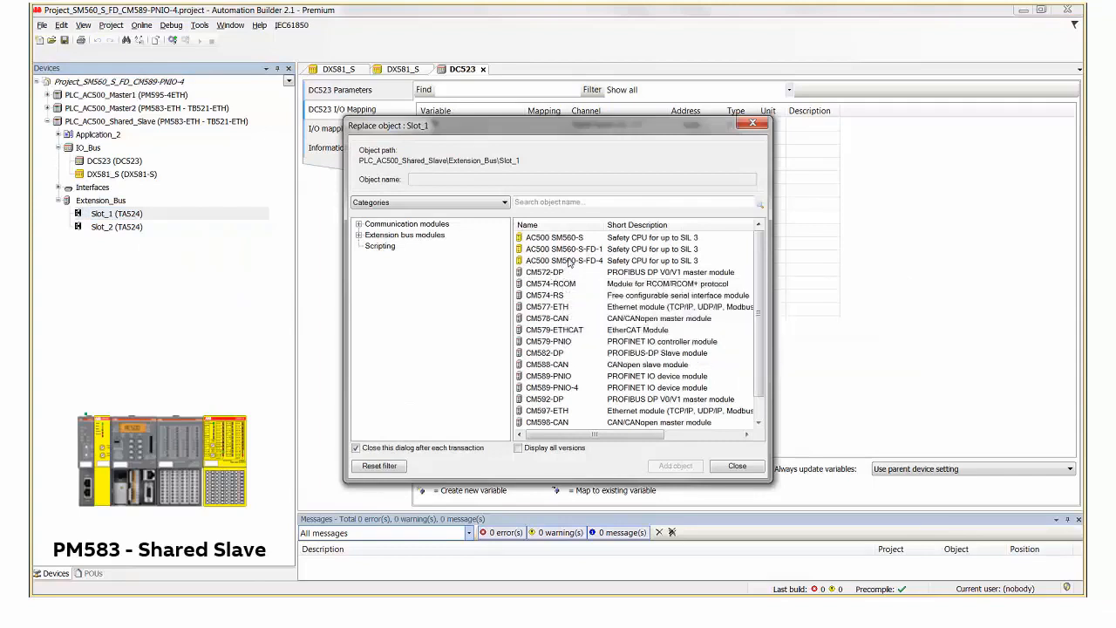
{"action": "mouse_move", "coordinate": [568, 263]}
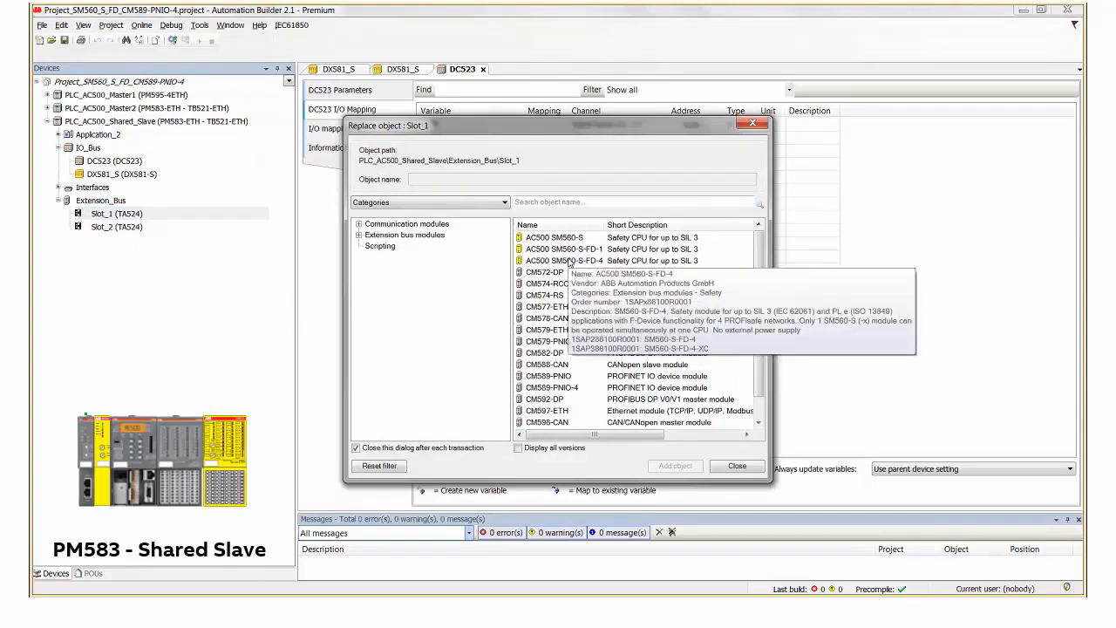
{"action": "mouse_move", "coordinate": [571, 242]}
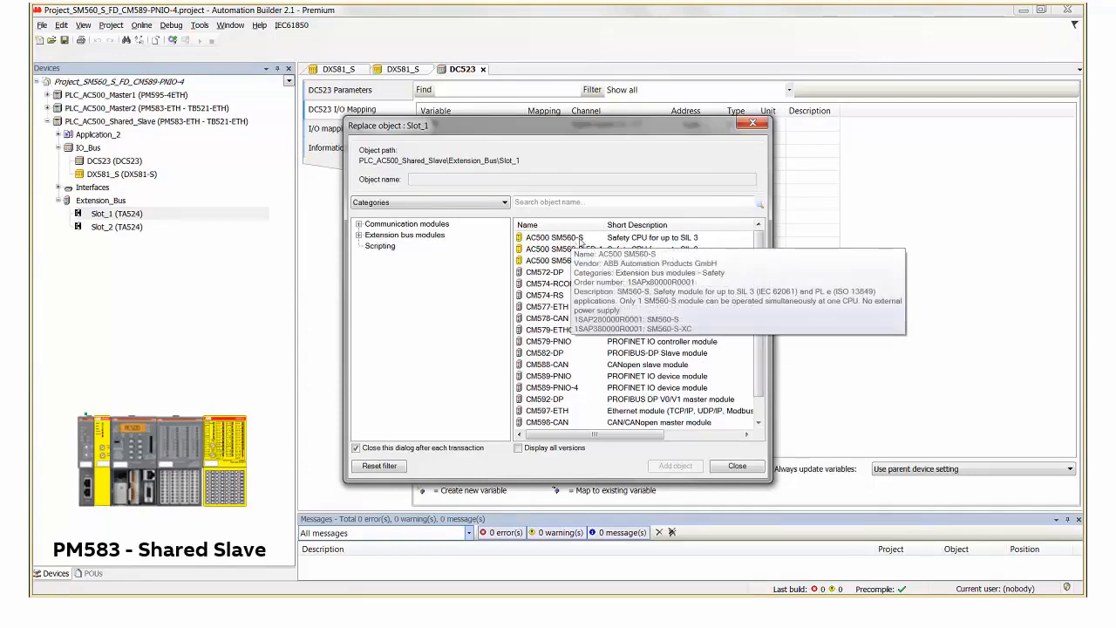
{"action": "left_click", "coordinate": [580, 242]}
{"action": "left_click", "coordinate": [582, 251]}
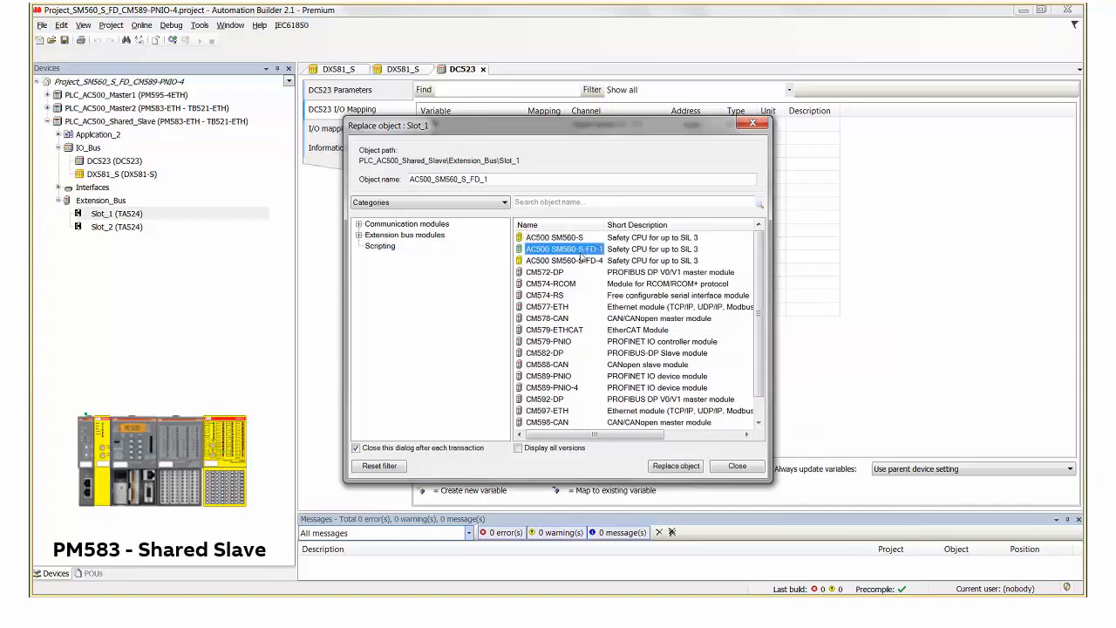
{"action": "left_click", "coordinate": [593, 261]}
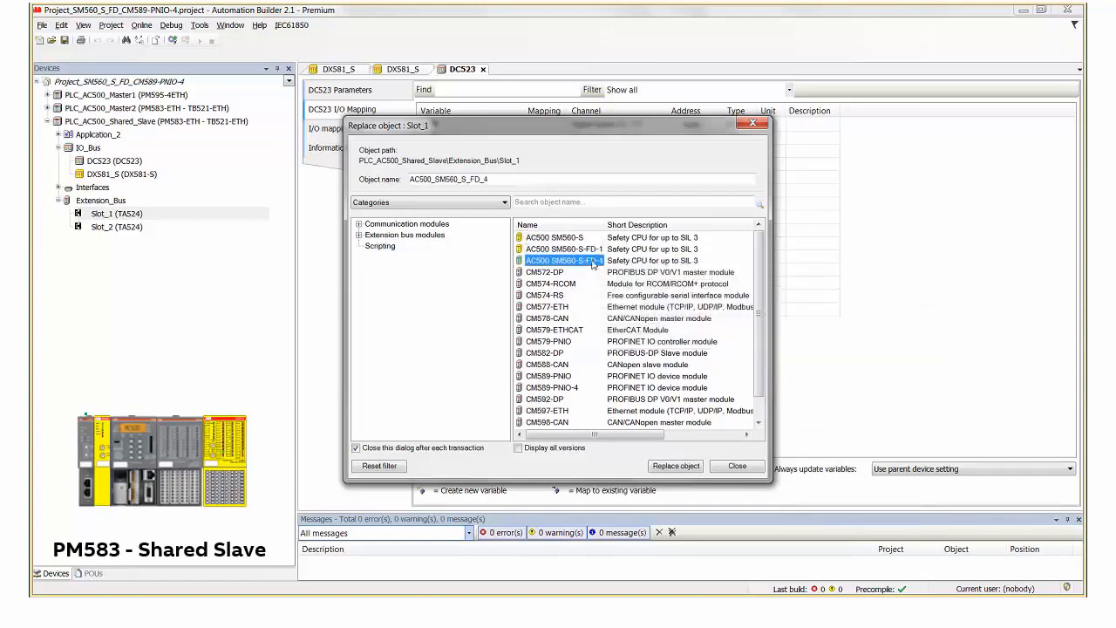
{"action": "mouse_move", "coordinate": [596, 266]}
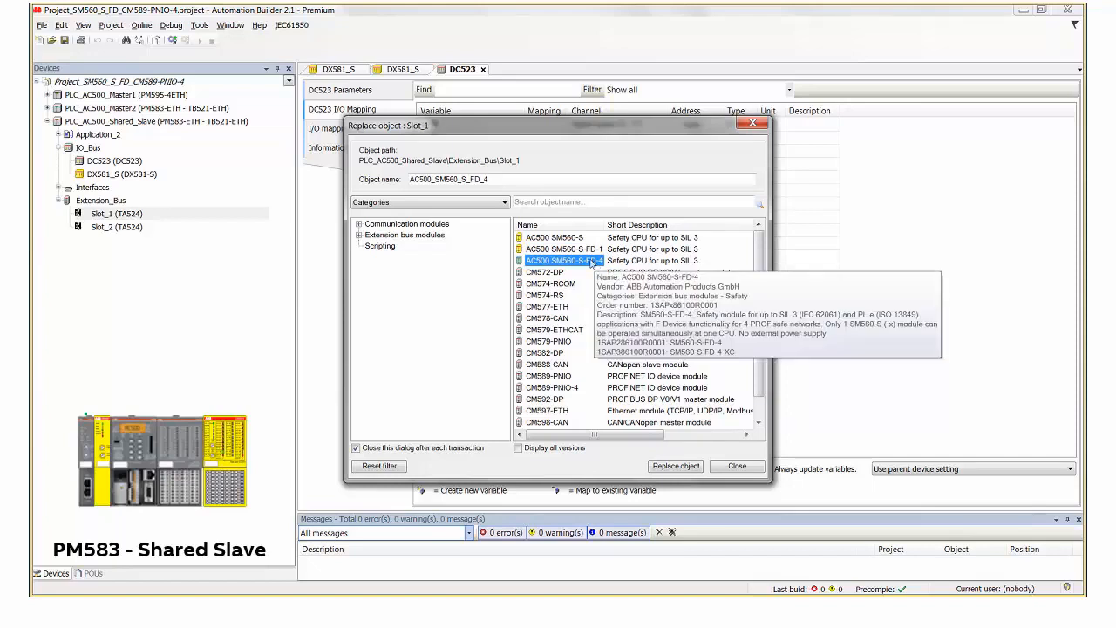
{"action": "left_click", "coordinate": [582, 251]}
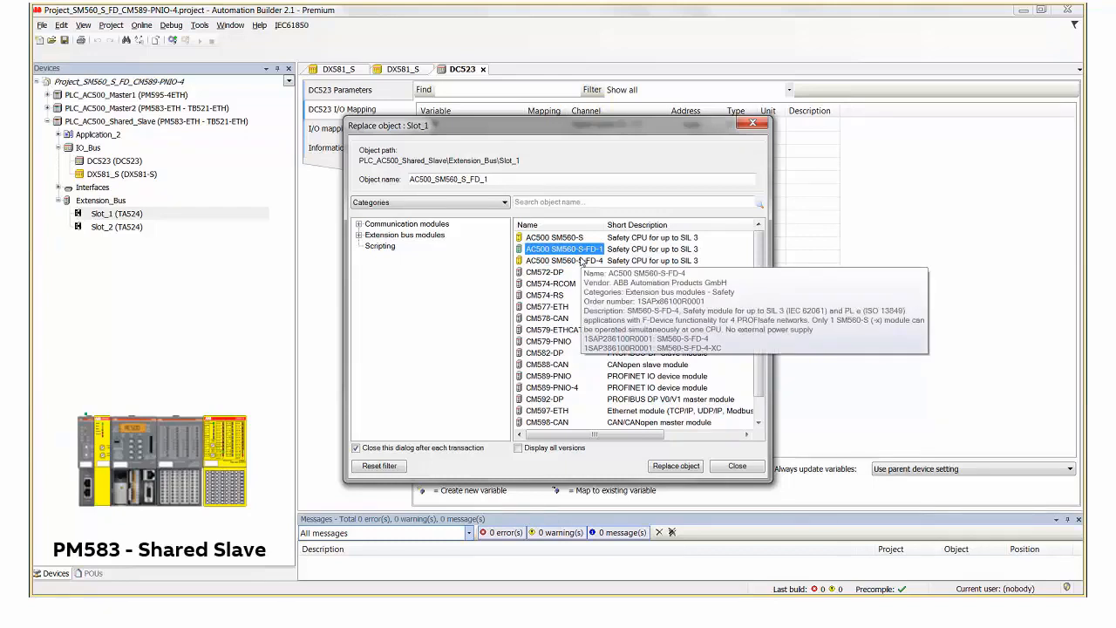
{"action": "left_click", "coordinate": [579, 264]}
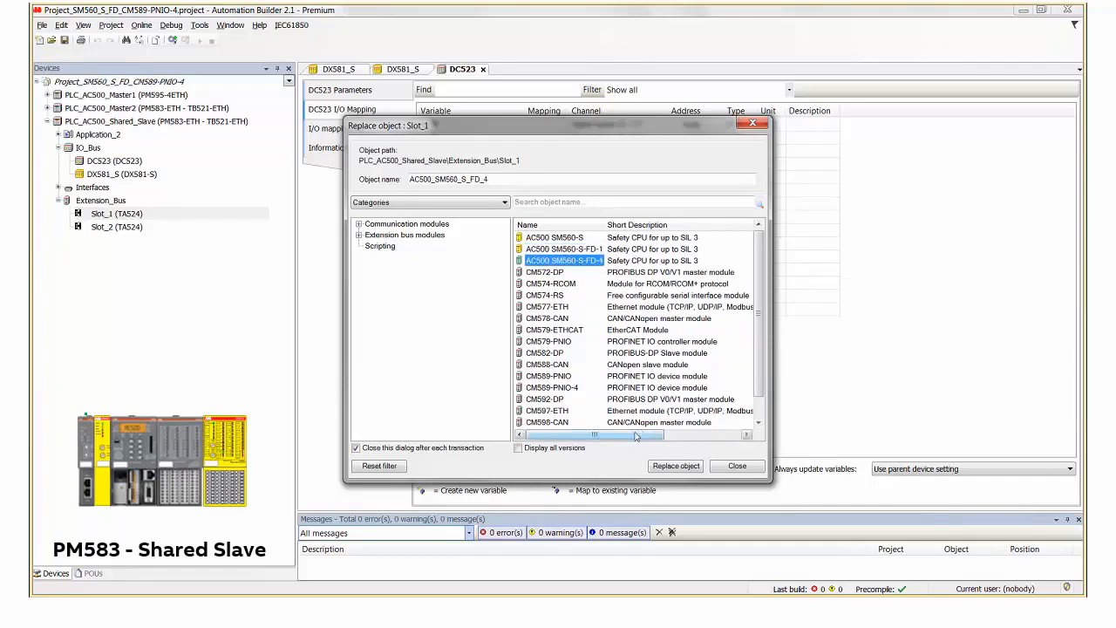
{"action": "left_click", "coordinate": [669, 469]}
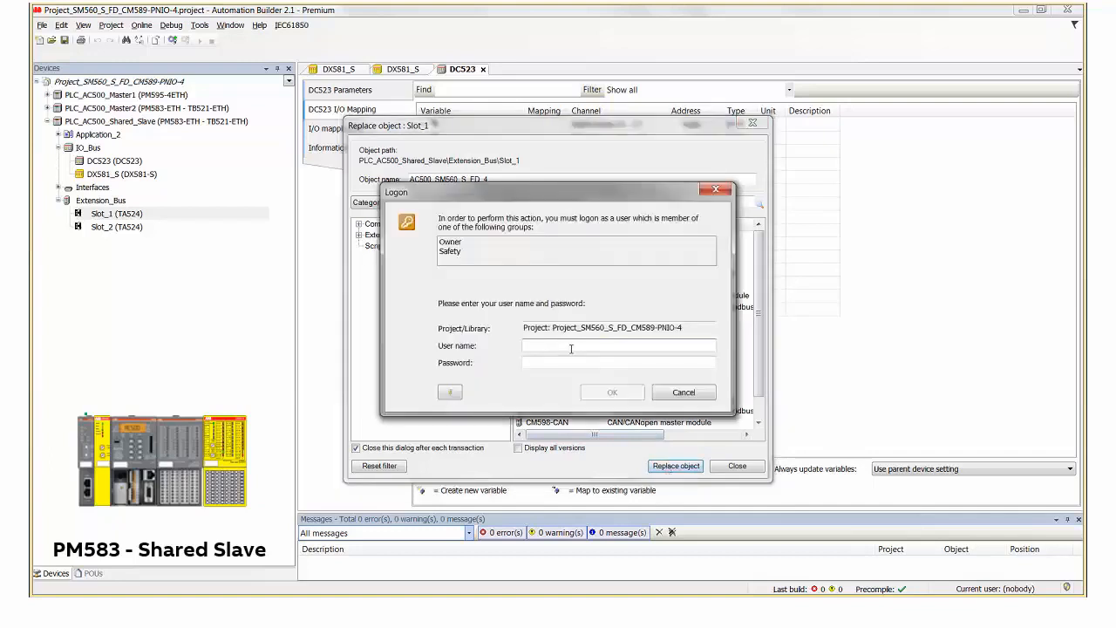
Step: Log on to the project with the user name Owner to authorize the safety CPU replacement
{"action": "type", "text": "Owner"}
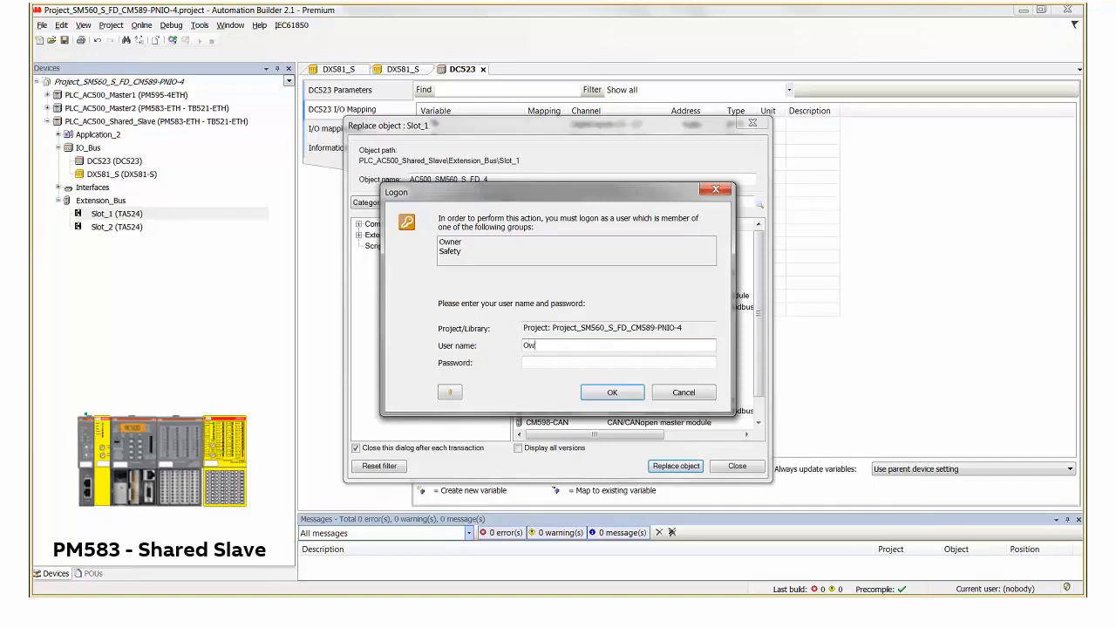
{"action": "left_click", "coordinate": [573, 357]}
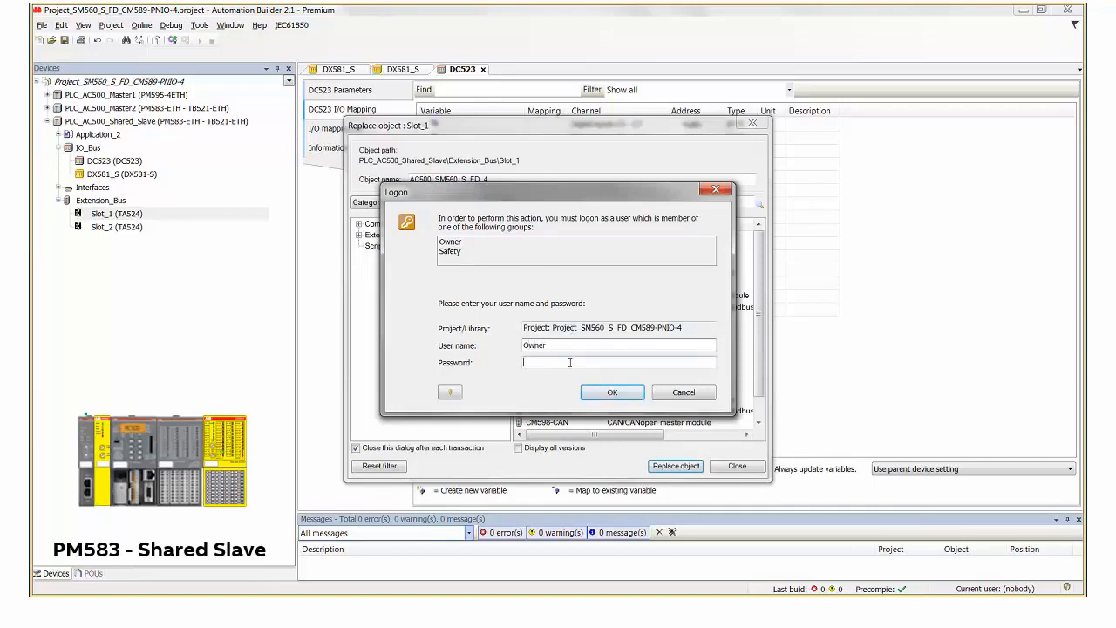
{"action": "left_click", "coordinate": [613, 392]}
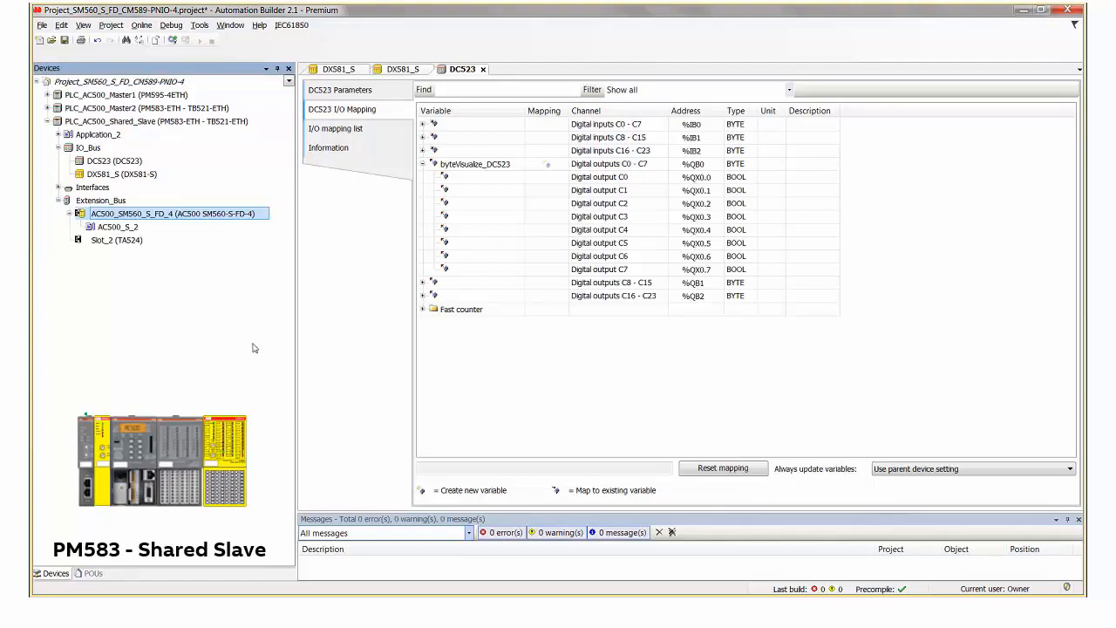
Step: Replace Slot_2 on the shared slave's extension bus with the CM589-PNIO-4 PROFINET IO device module
{"action": "left_click", "coordinate": [123, 241]}
{"action": "right_click", "coordinate": [124, 247]}
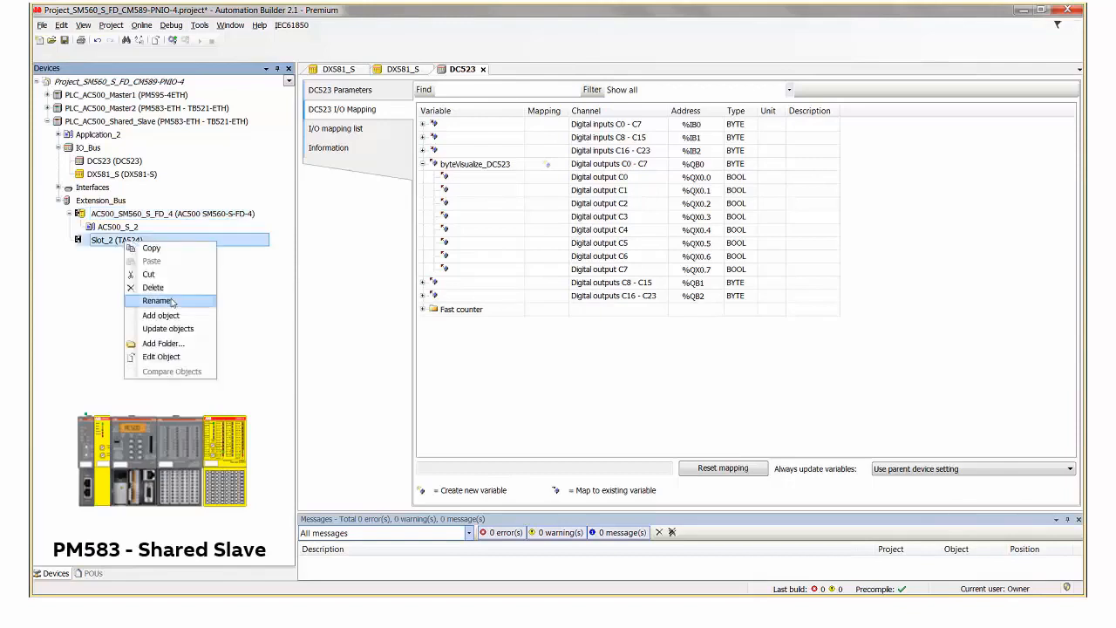
{"action": "left_click", "coordinate": [172, 318]}
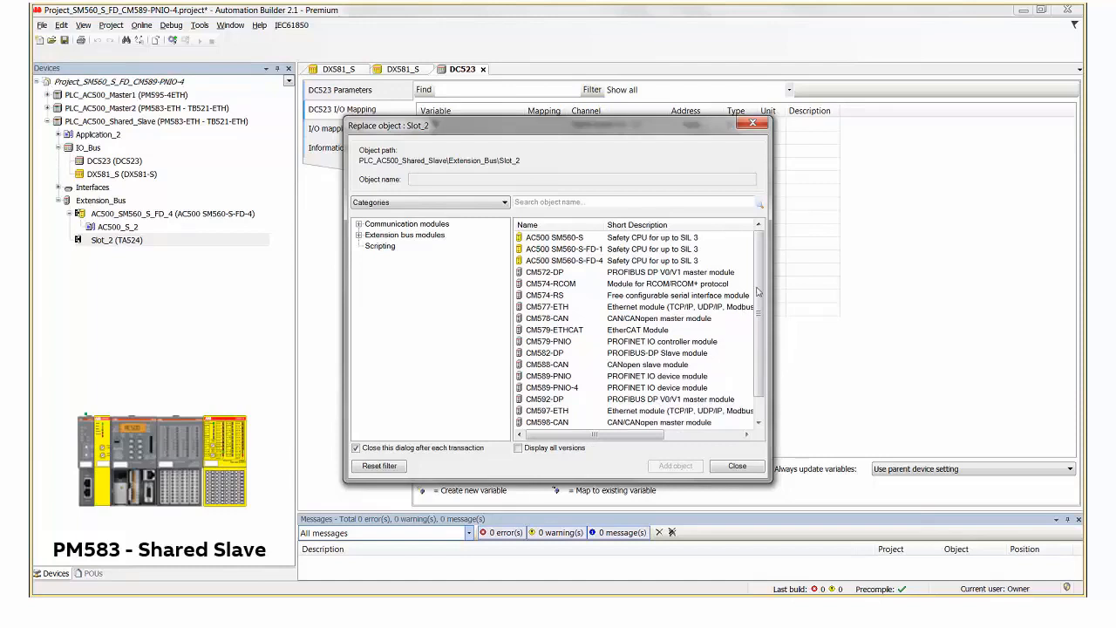
{"action": "left_click_drag", "start_coordinate": [760, 292], "coordinate": [761, 327]}
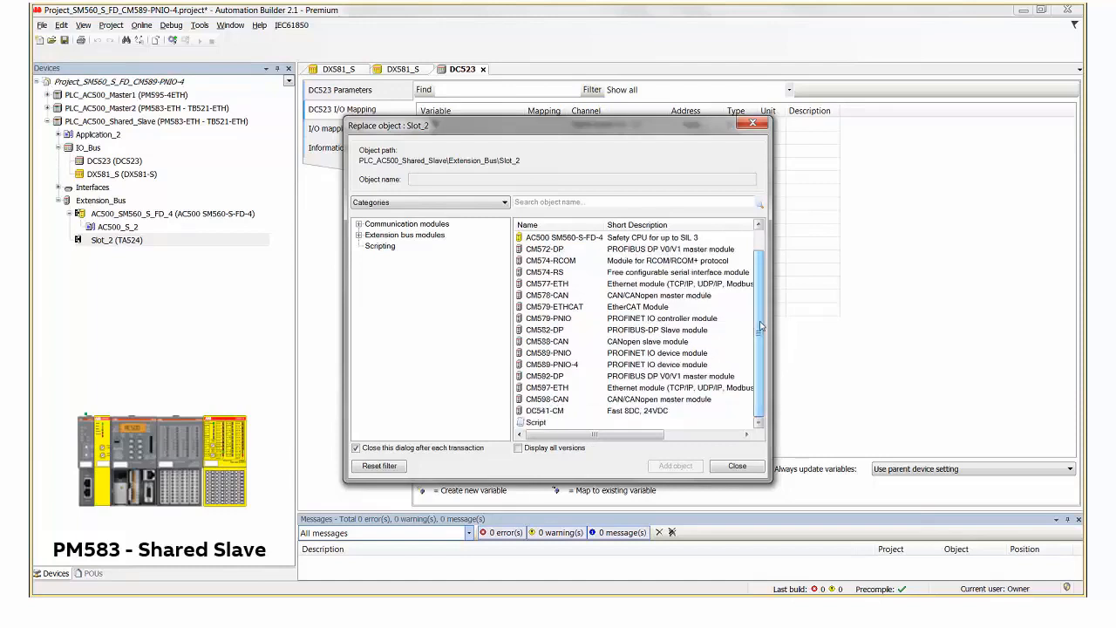
{"action": "left_click", "coordinate": [554, 365]}
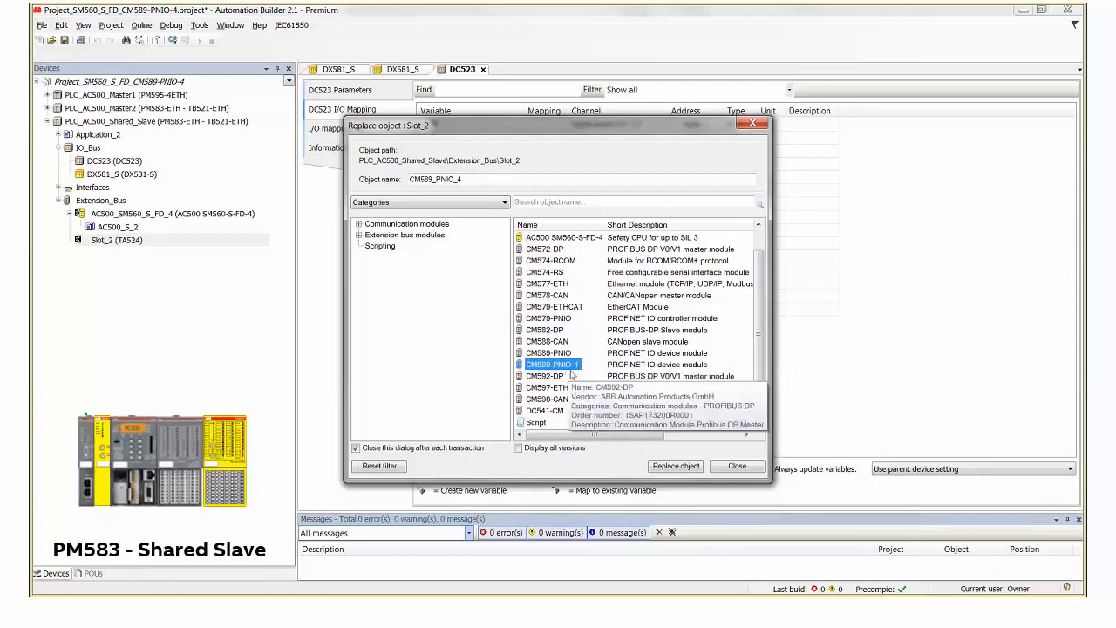
{"action": "left_click", "coordinate": [664, 468]}
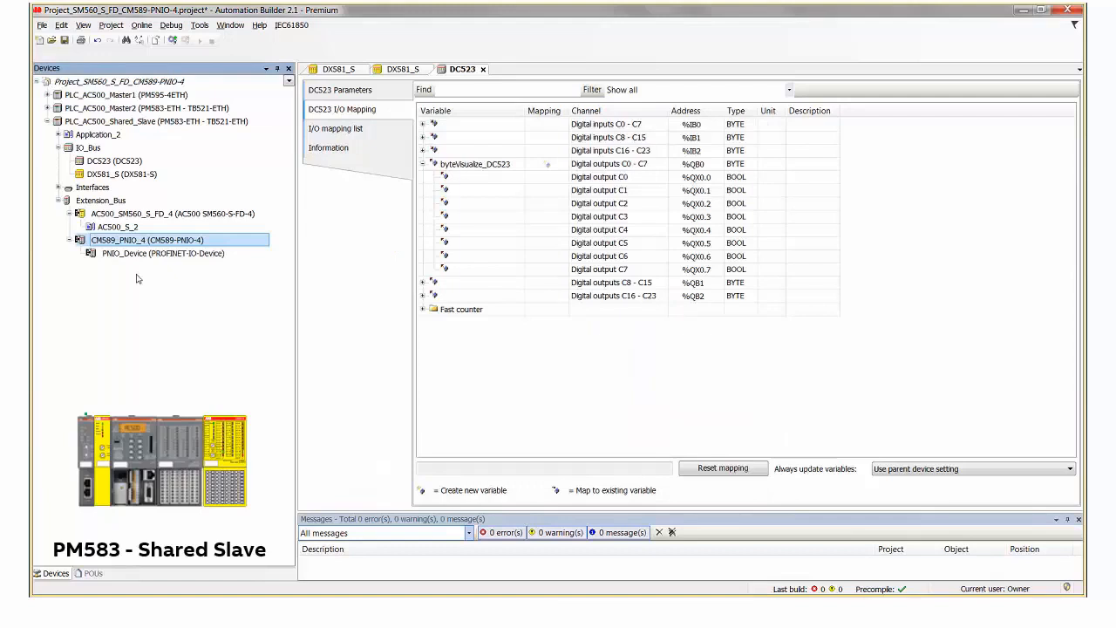
Step: Open the shared slave's SM560-S-FD-4 CPU parameters and set Enable debug to On
{"action": "double_click", "coordinate": [178, 216]}
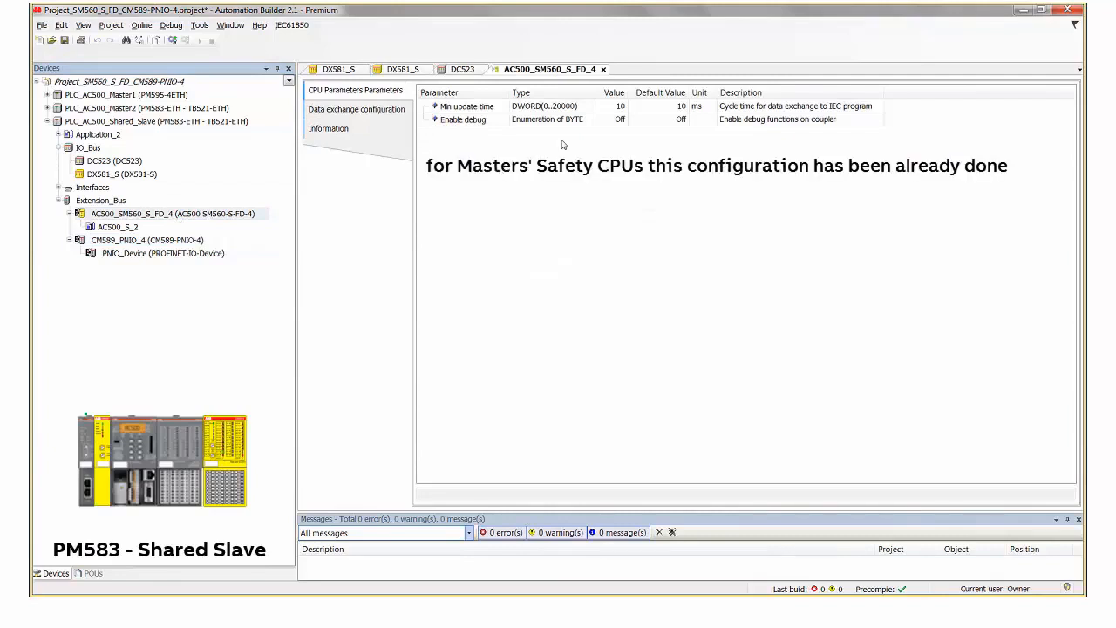
{"action": "left_click", "coordinate": [619, 120]}
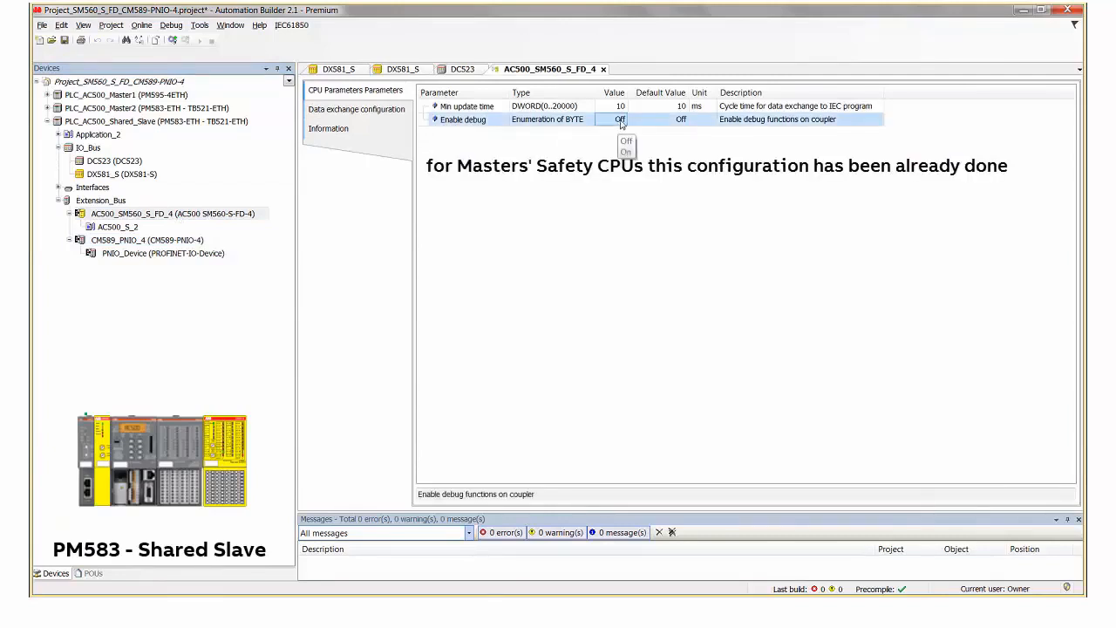
{"action": "left_click", "coordinate": [619, 122]}
{"action": "left_click", "coordinate": [622, 122]}
{"action": "left_click", "coordinate": [610, 142]}
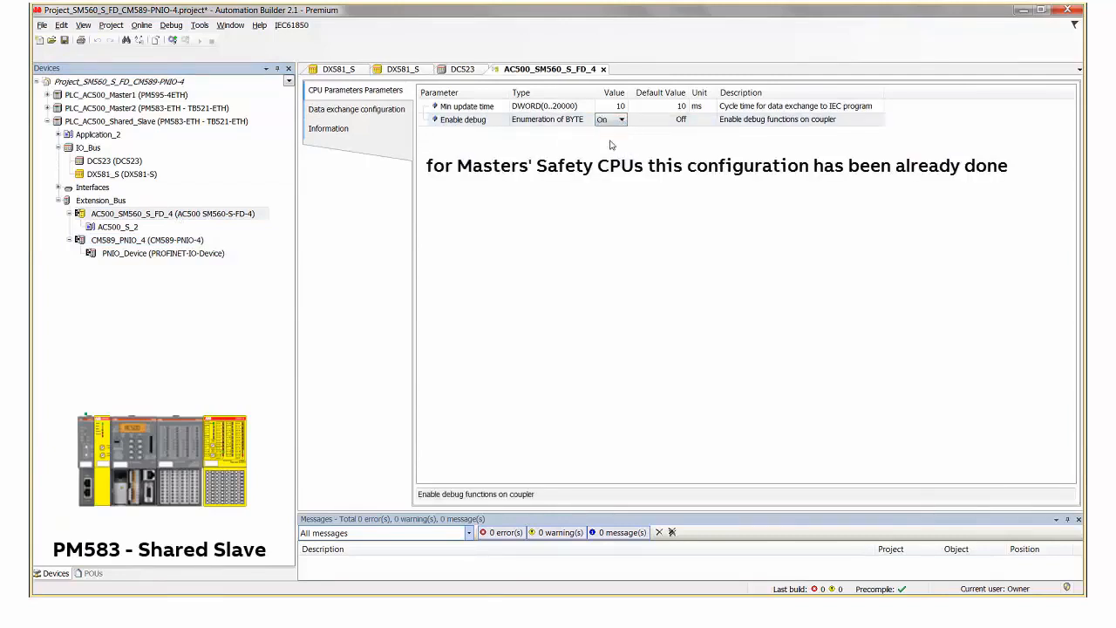
{"action": "left_click", "coordinate": [606, 175]}
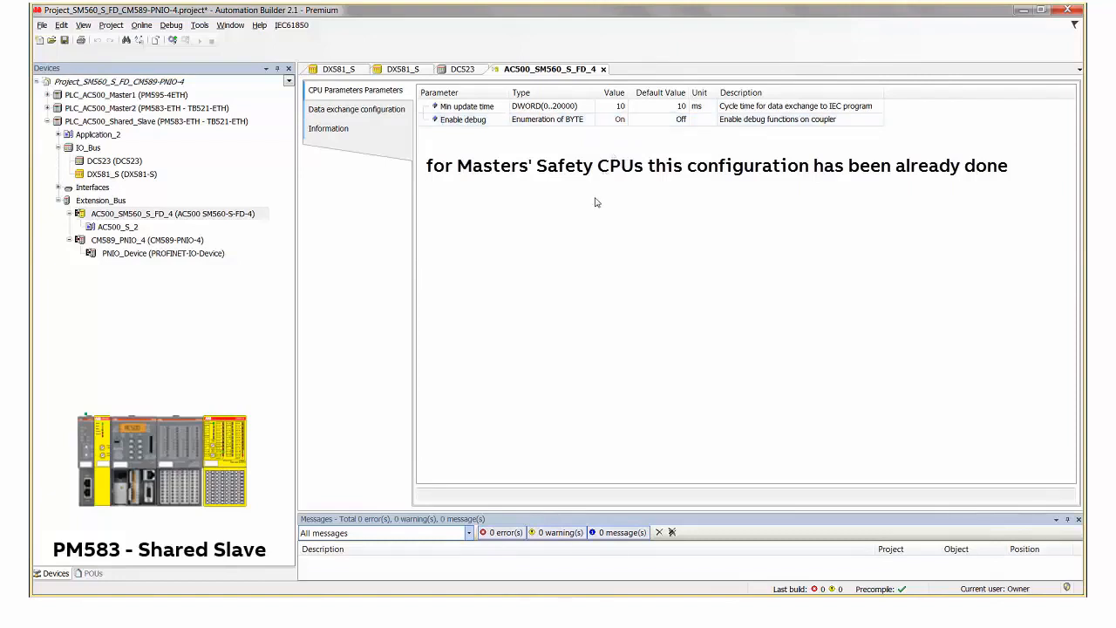
Step: Open the CM589_PNIO_4 module and its PNIO_Device in turn and examine their parameters
{"action": "double_click", "coordinate": [129, 242]}
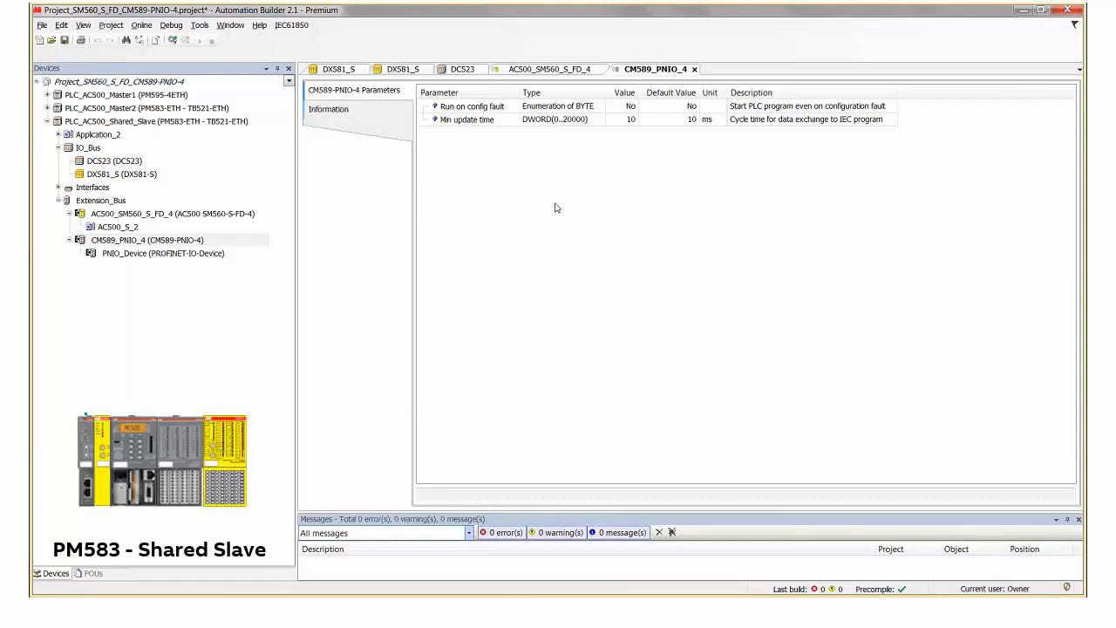
{"action": "left_click", "coordinate": [160, 245]}
{"action": "double_click", "coordinate": [163, 253]}
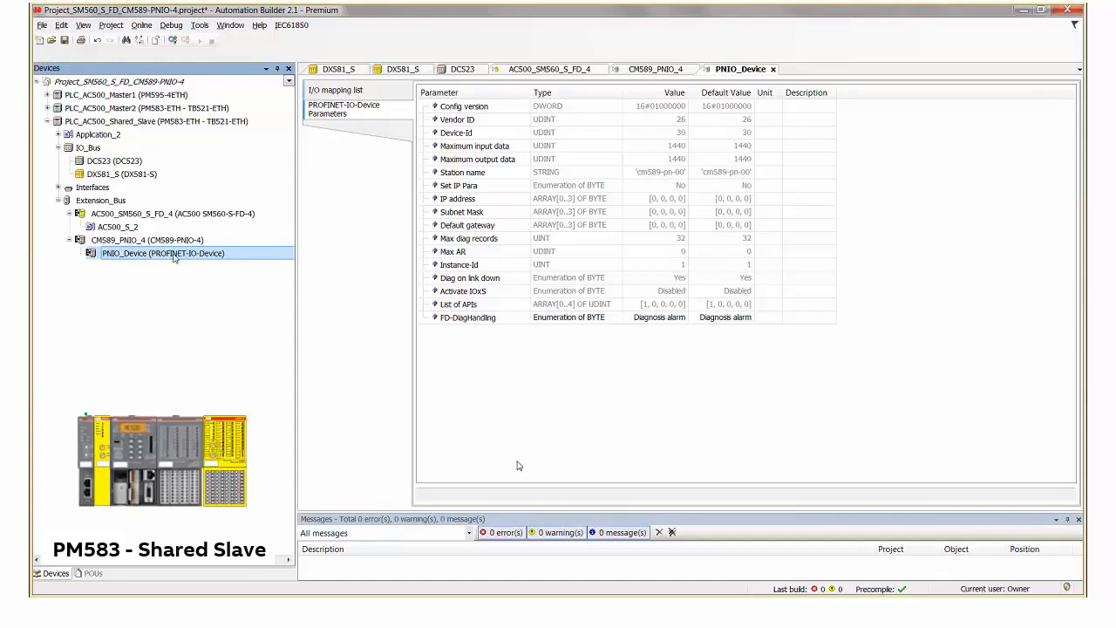
Step: Add a 4 Byte Output (IEC input) module below PNIO_Device
{"action": "right_click", "coordinate": [173, 254]}
{"action": "left_click", "coordinate": [220, 328]}
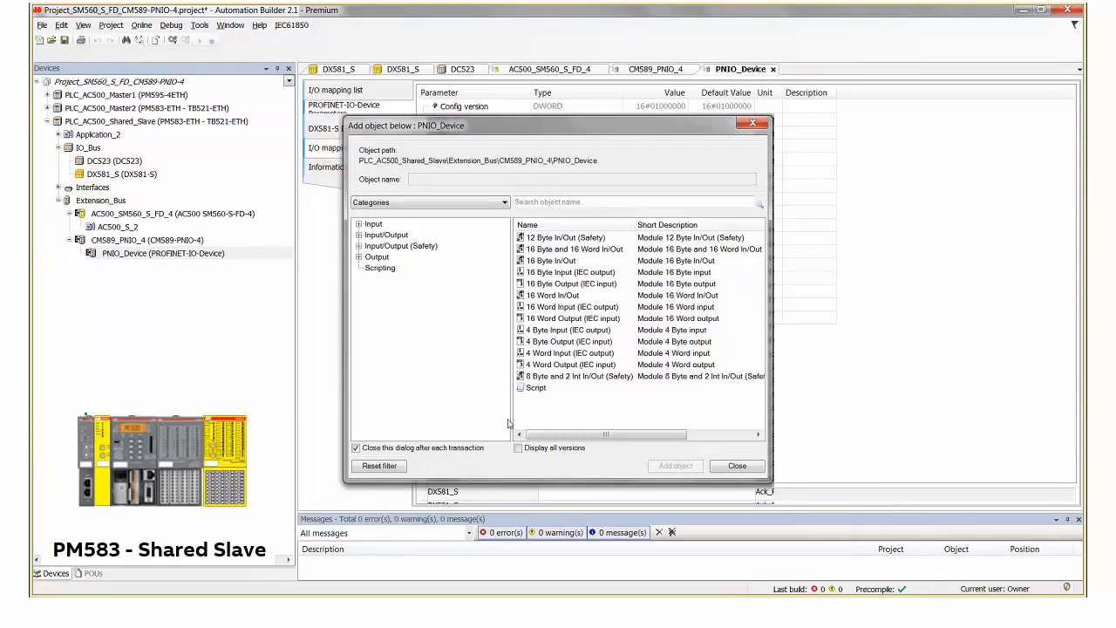
{"action": "left_click", "coordinate": [560, 341]}
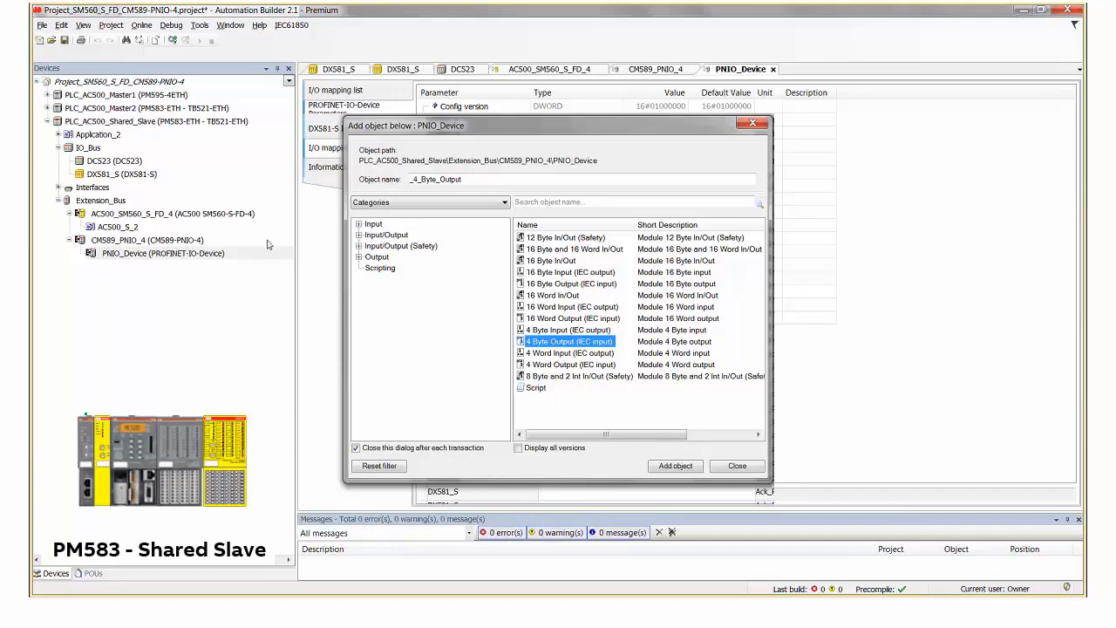
{"action": "left_click", "coordinate": [676, 467]}
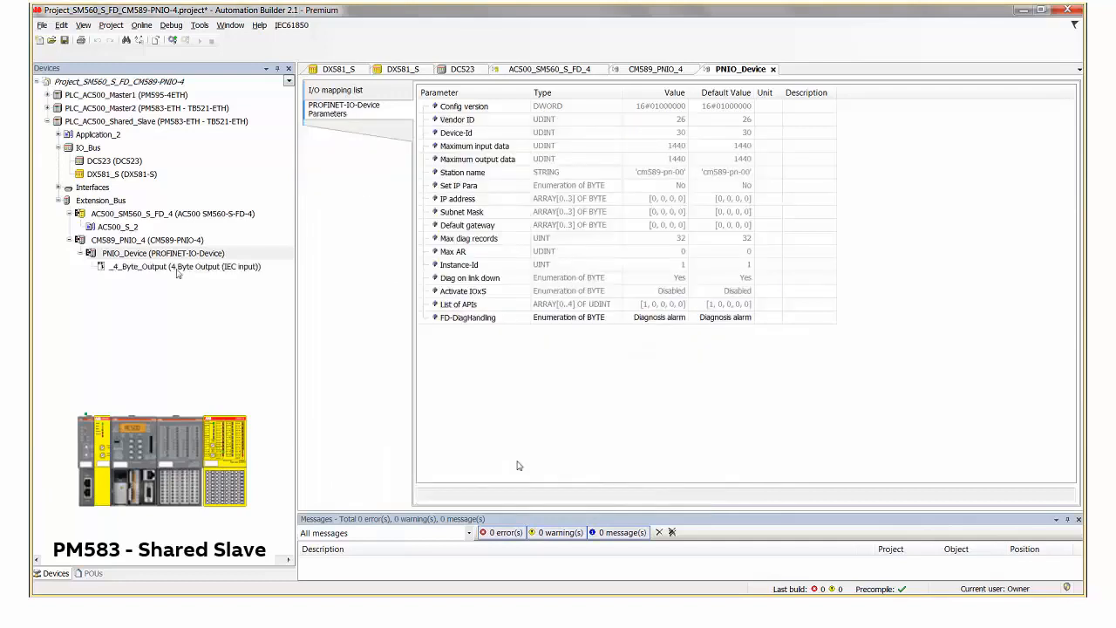
Step: In the I/O mapping of the 4 Byte Output module, map the variable byteFromMaster2 to Input Byte 0
{"action": "double_click", "coordinate": [178, 268]}
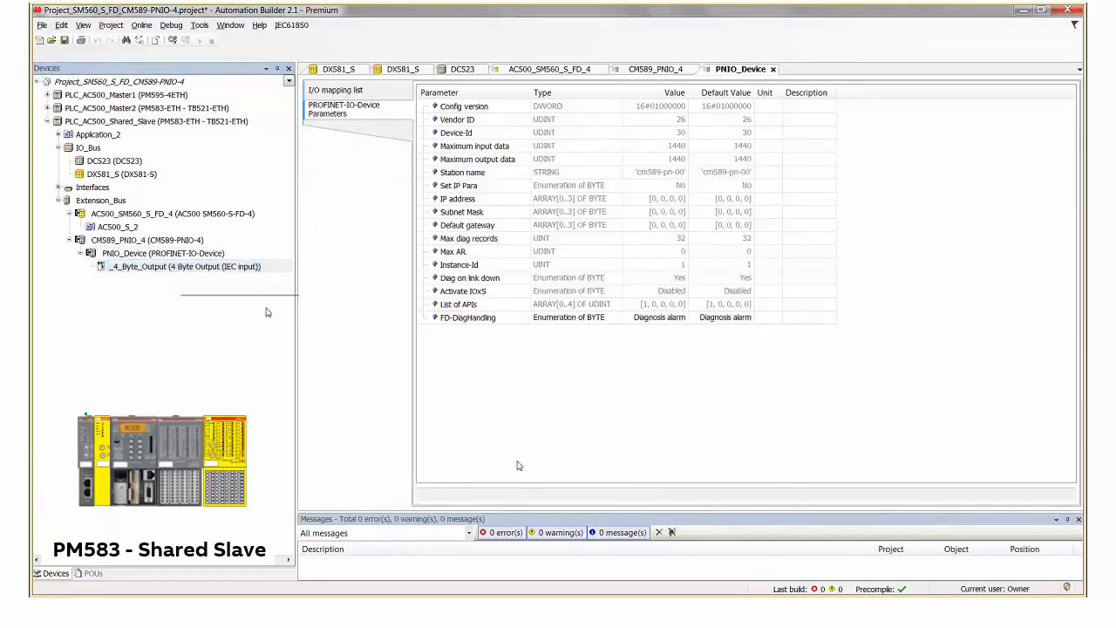
{"action": "left_click", "coordinate": [353, 110]}
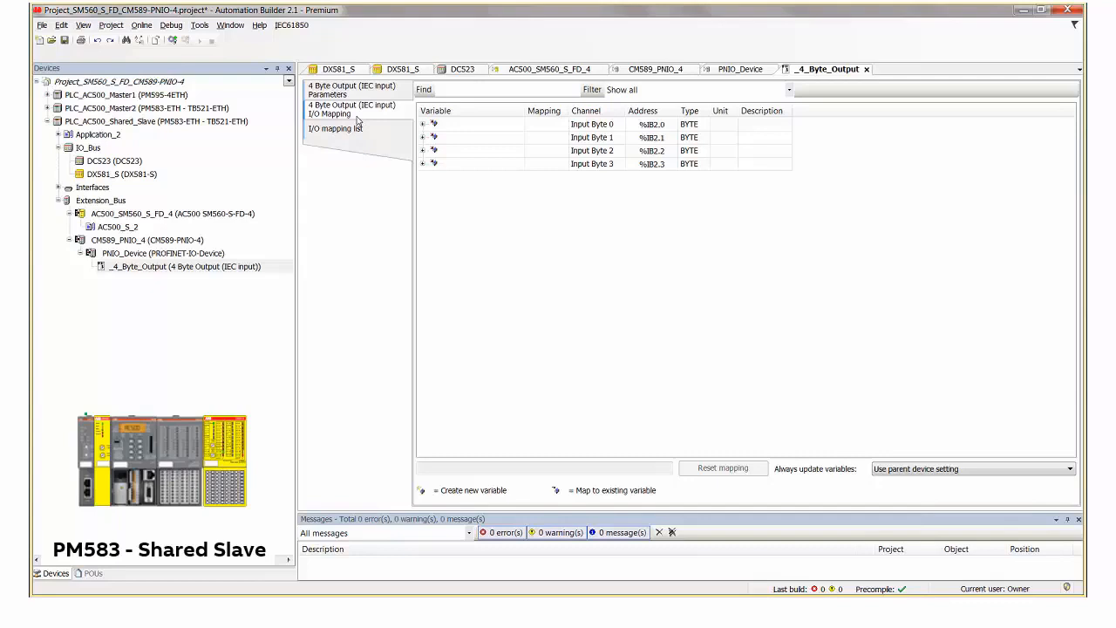
{"action": "left_click", "coordinate": [423, 125]}
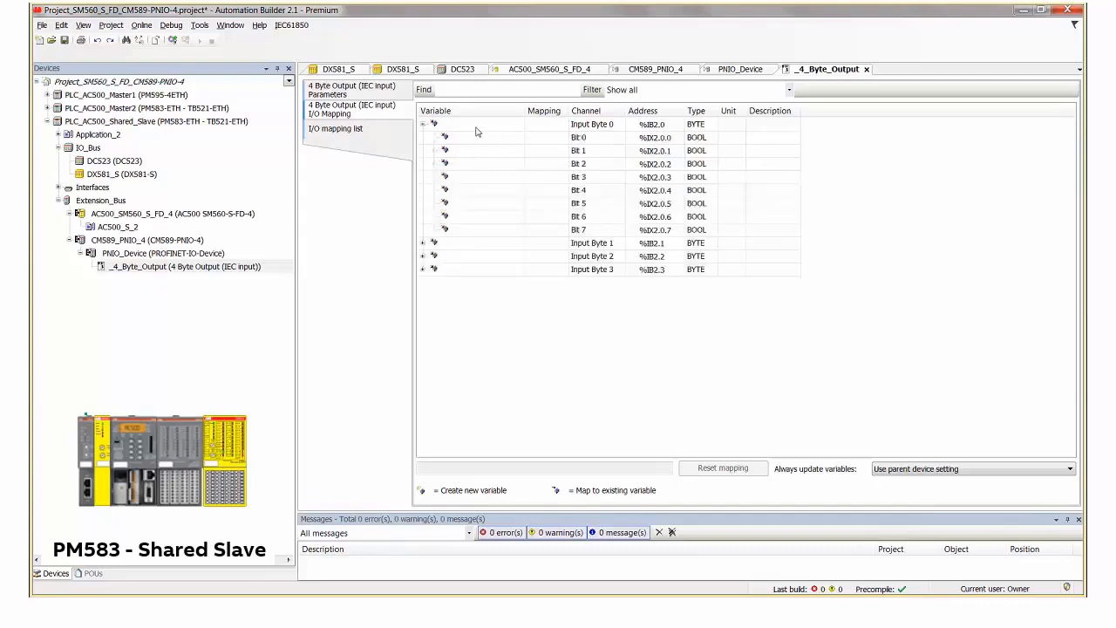
{"action": "left_click", "coordinate": [477, 127]}
{"action": "left_click", "coordinate": [477, 129]}
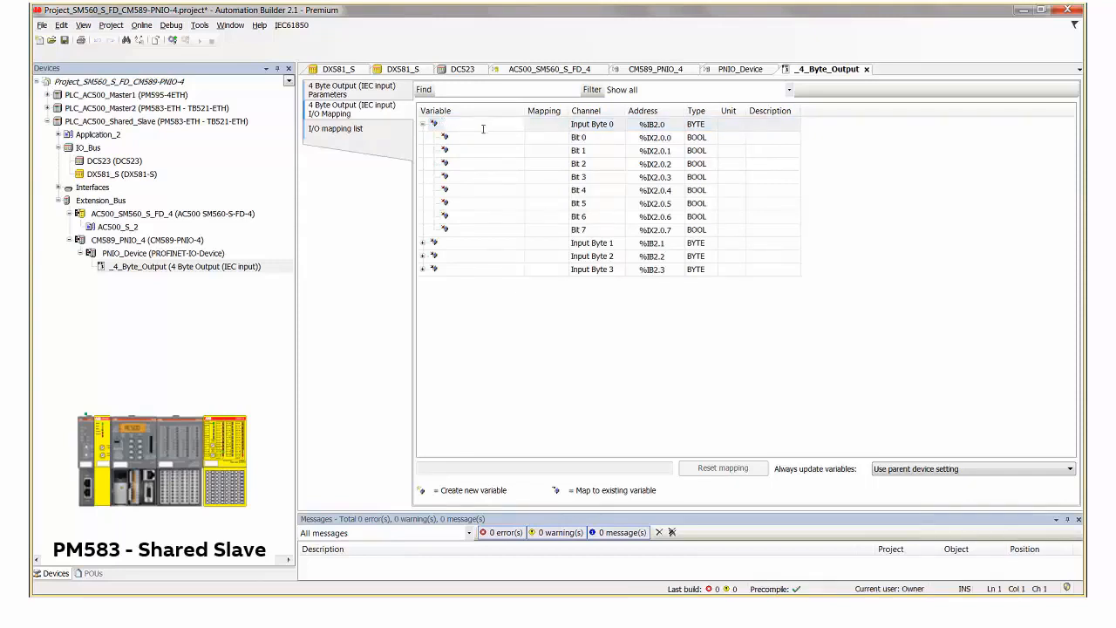
{"action": "type", "text": "byteFromMaster2"}
{"action": "left_click", "coordinate": [505, 156]}
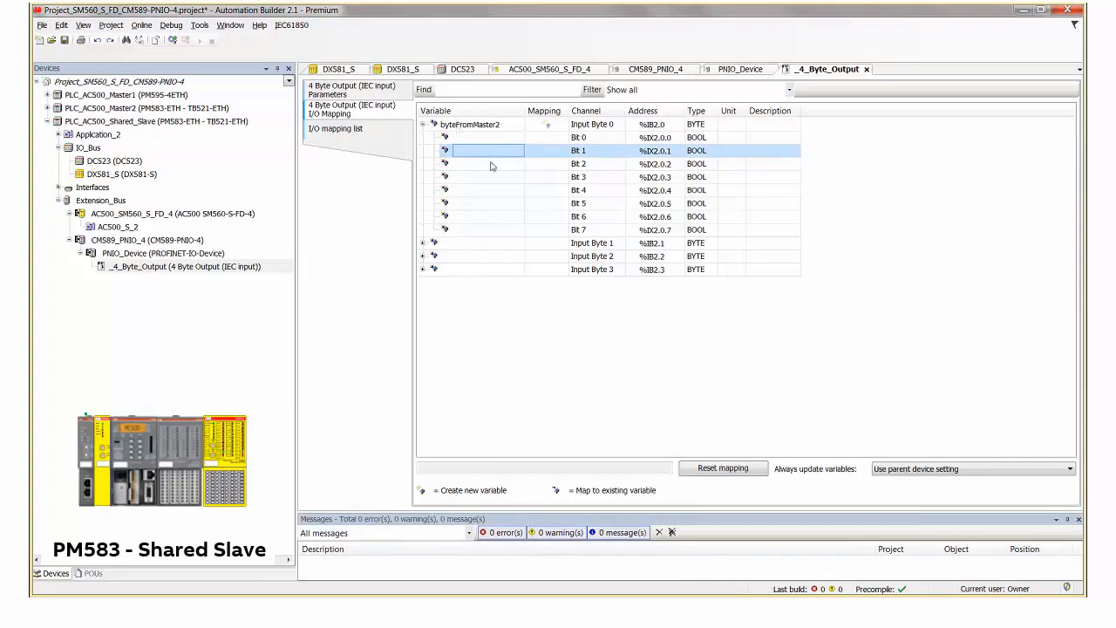
Step: Add a 4 Byte Input (IEC output) module below the shared slave's PNIO_Device
{"action": "left_click", "coordinate": [176, 255]}
{"action": "right_click", "coordinate": [176, 257]}
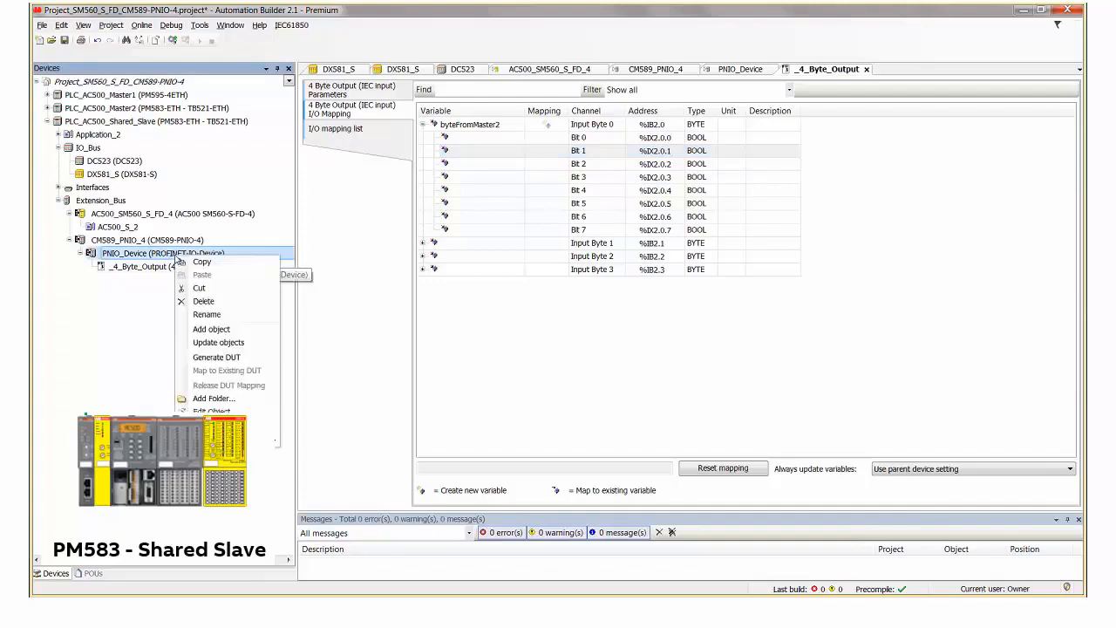
{"action": "left_click", "coordinate": [210, 329]}
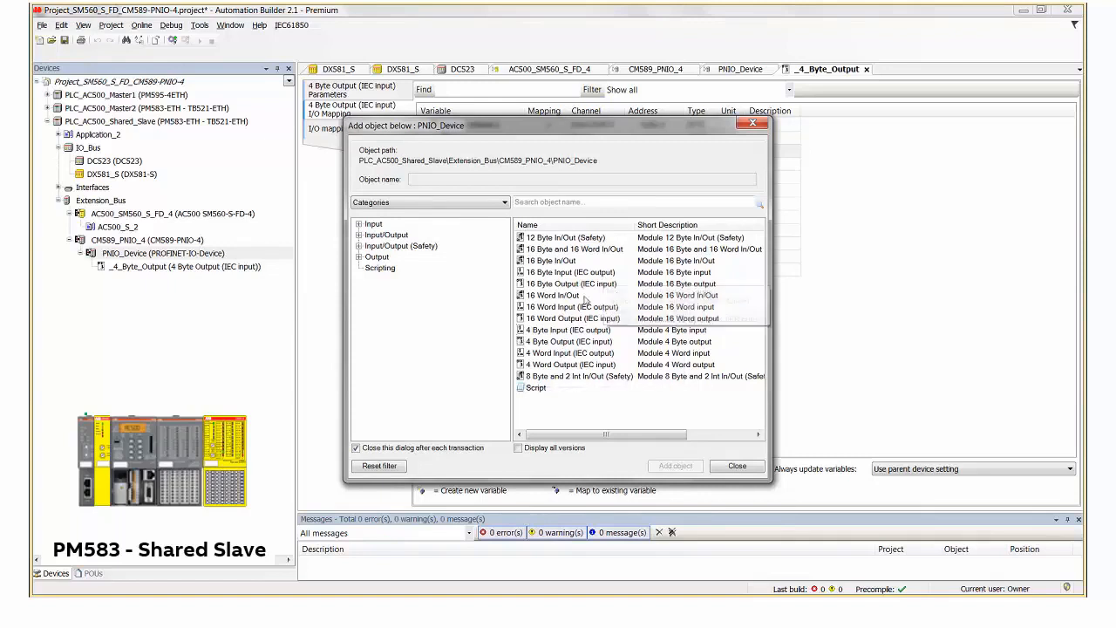
{"action": "left_click", "coordinate": [562, 332]}
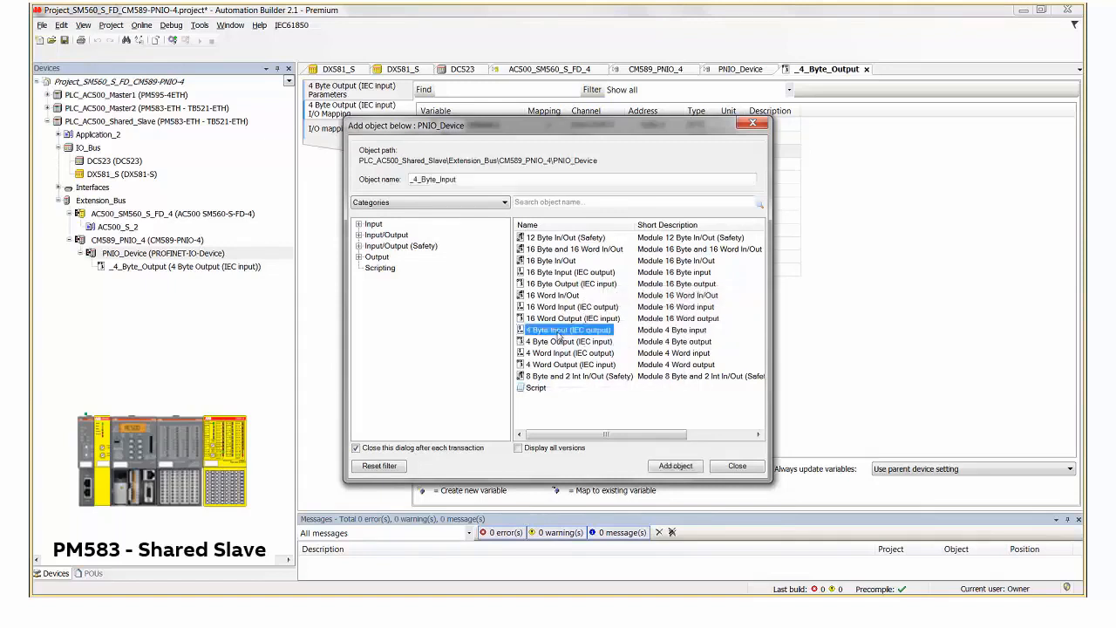
{"action": "left_click", "coordinate": [674, 467]}
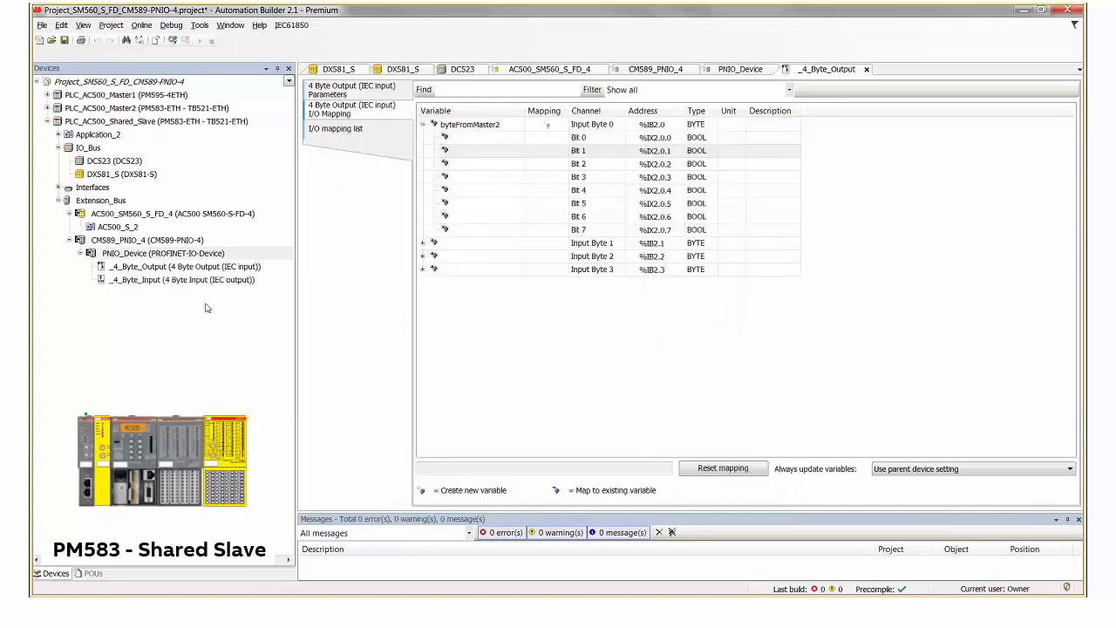
Step: In the I/O mapping of the 4 Byte Input module, map the variable byteToMaster1 to Output Byte 0 and save the project
{"action": "left_click", "coordinate": [200, 281]}
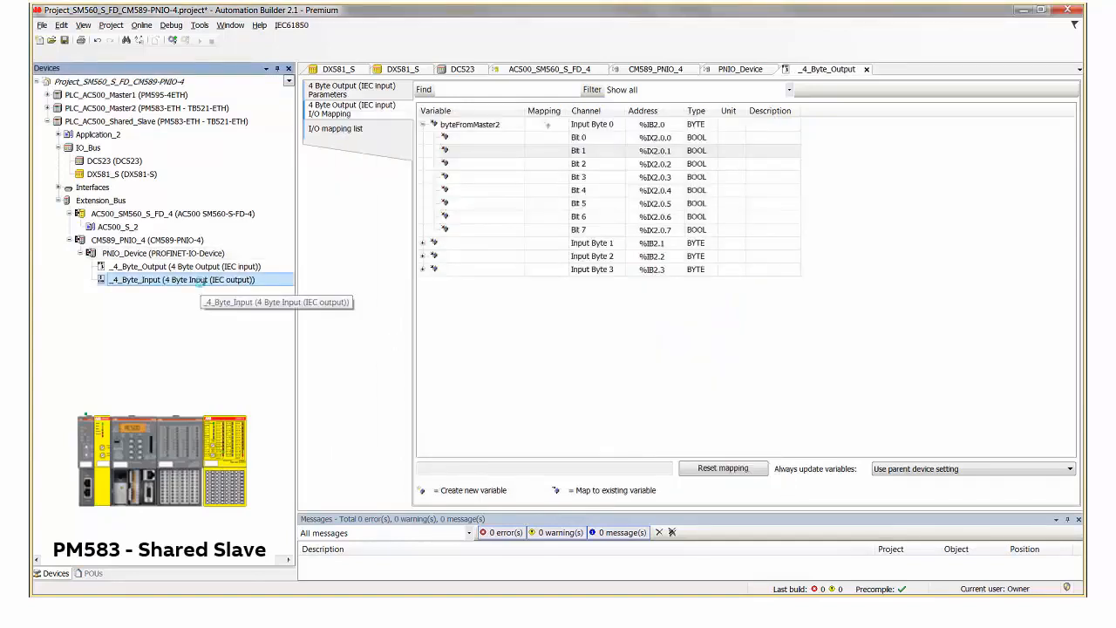
{"action": "double_click", "coordinate": [199, 280]}
{"action": "left_click", "coordinate": [344, 114]}
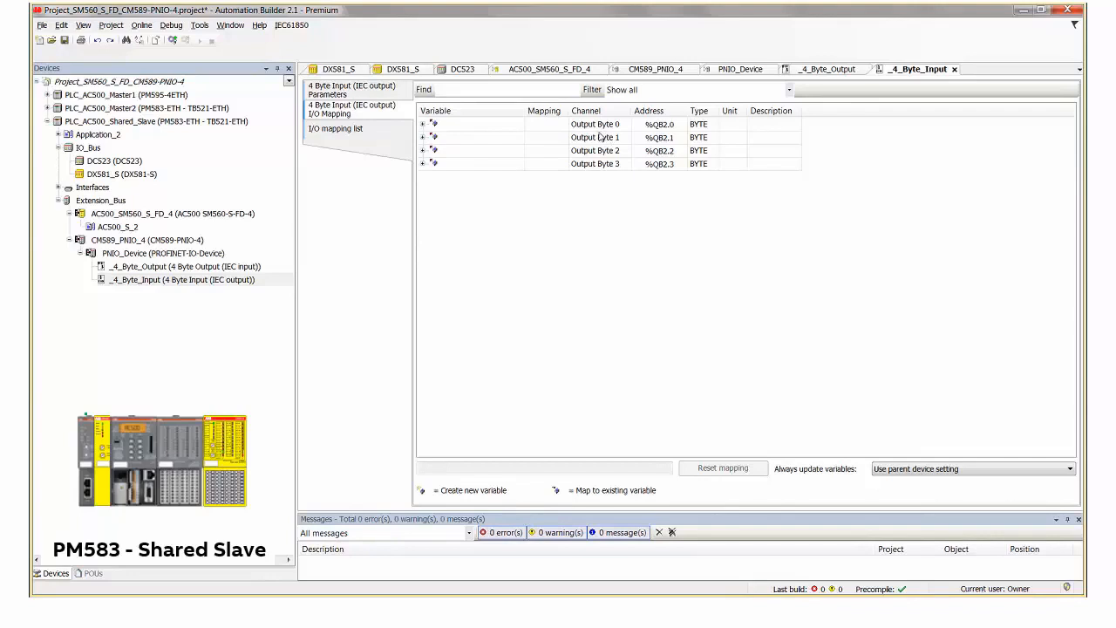
{"action": "left_click", "coordinate": [423, 125]}
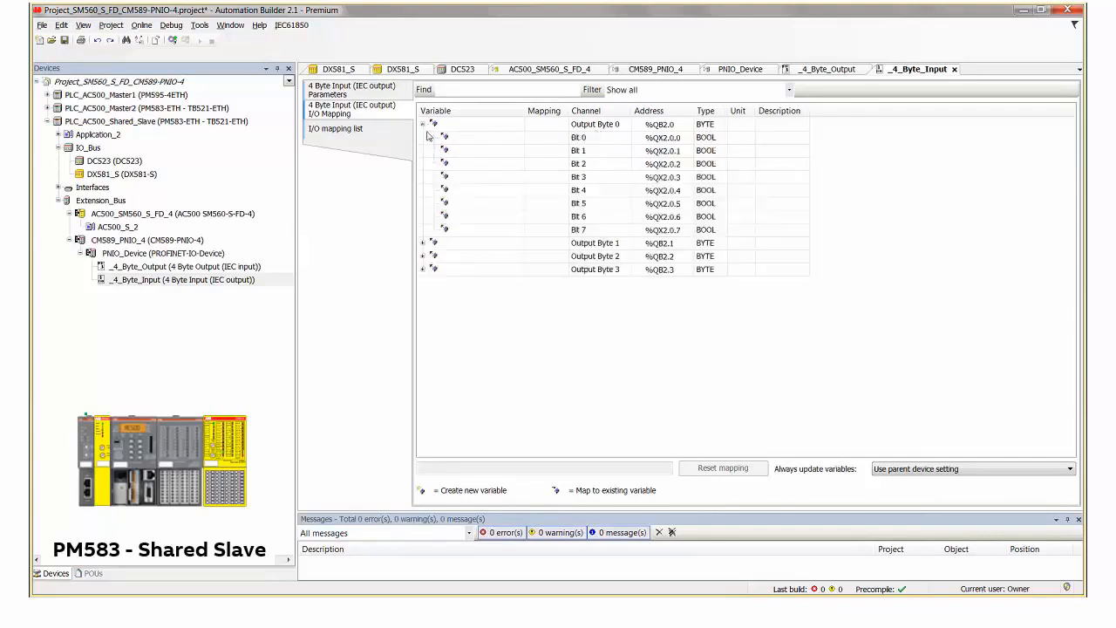
{"action": "left_click", "coordinate": [486, 130]}
{"action": "type", "text": "byte"}
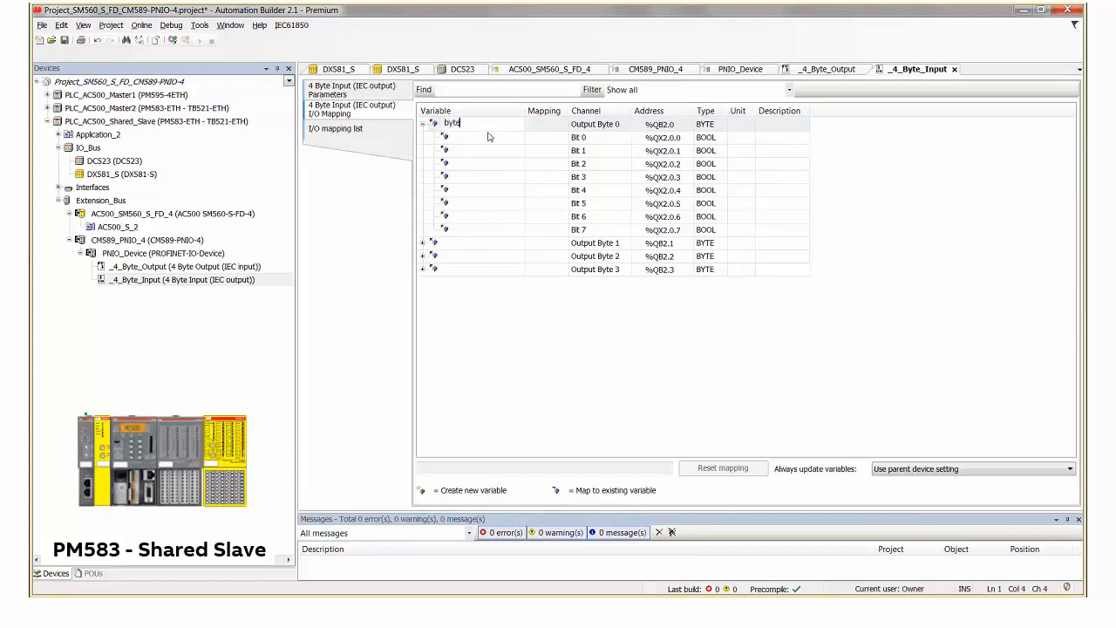
{"action": "type", "text": "ToMaster1"}
{"action": "double_click", "coordinate": [493, 162]}
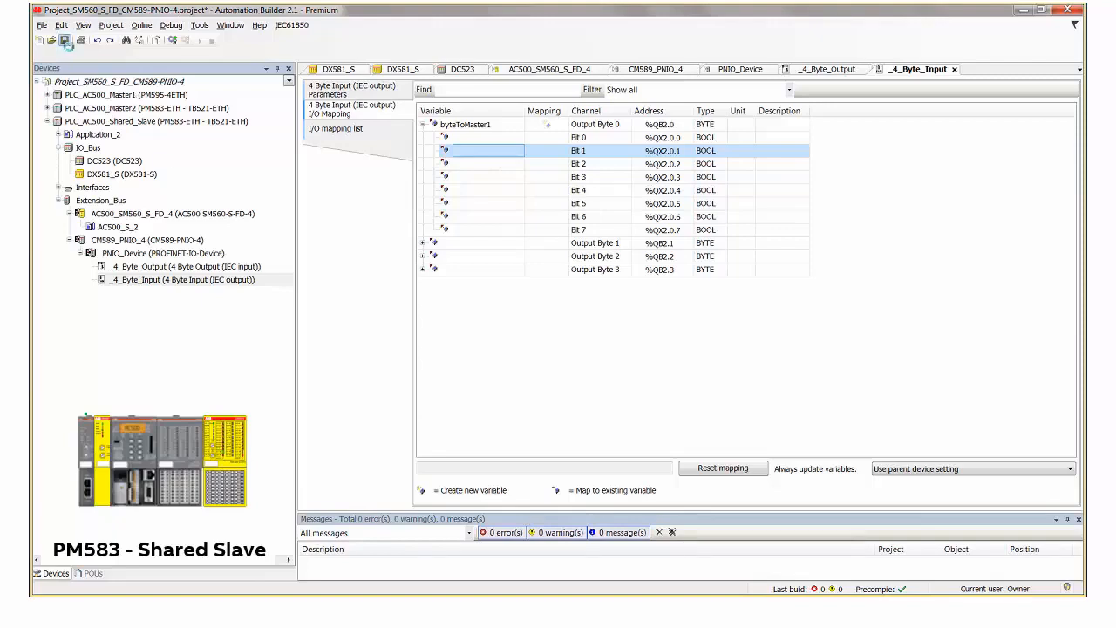
{"action": "left_click", "coordinate": [65, 41]}
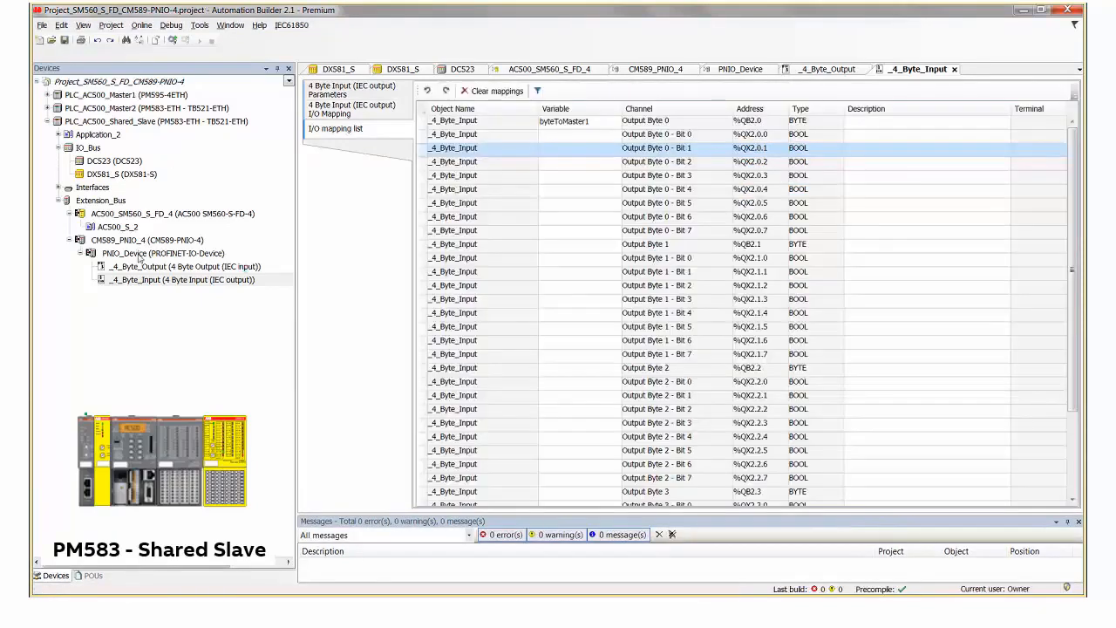
Step: Add a 12 Byte In/Out (Safety) module below PNIO_Device
{"action": "left_click", "coordinate": [140, 254]}
{"action": "right_click", "coordinate": [140, 255]}
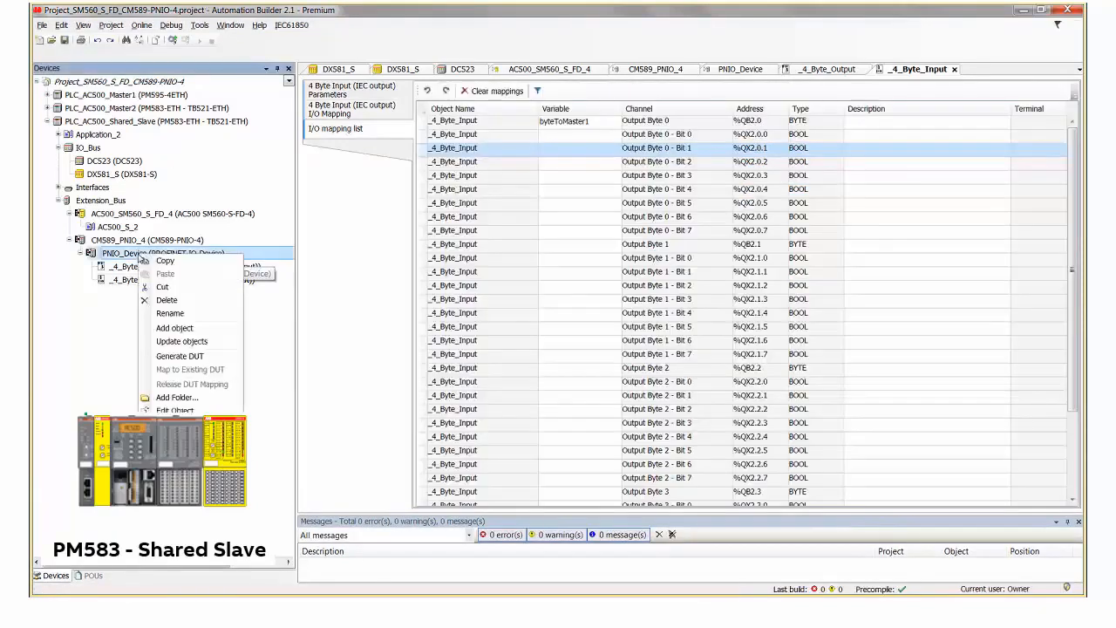
{"action": "left_click", "coordinate": [174, 328]}
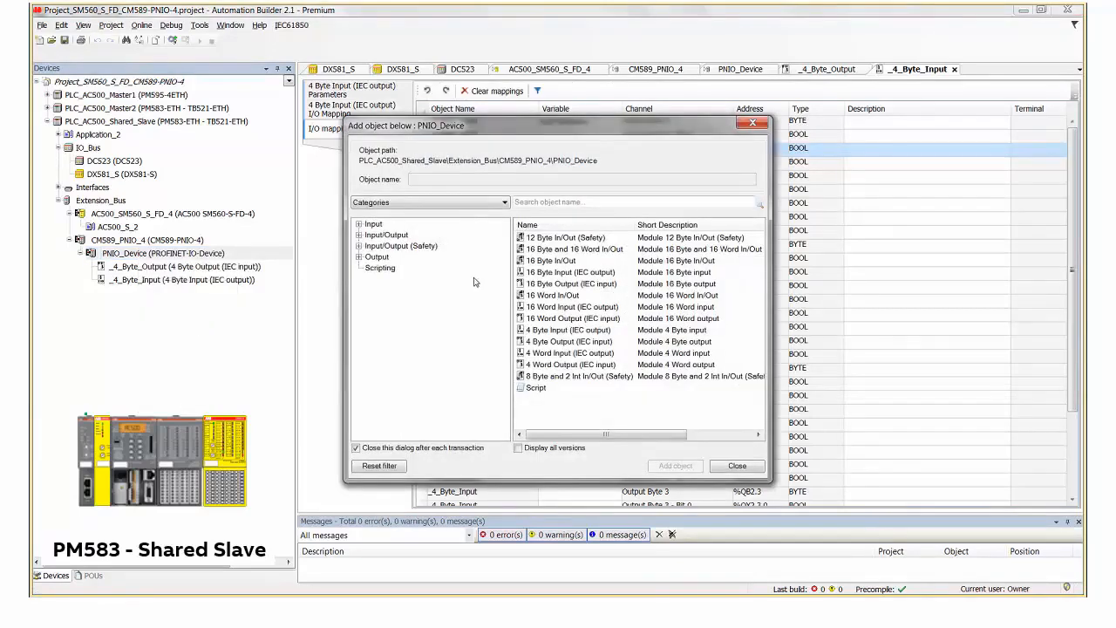
{"action": "left_click", "coordinate": [538, 241]}
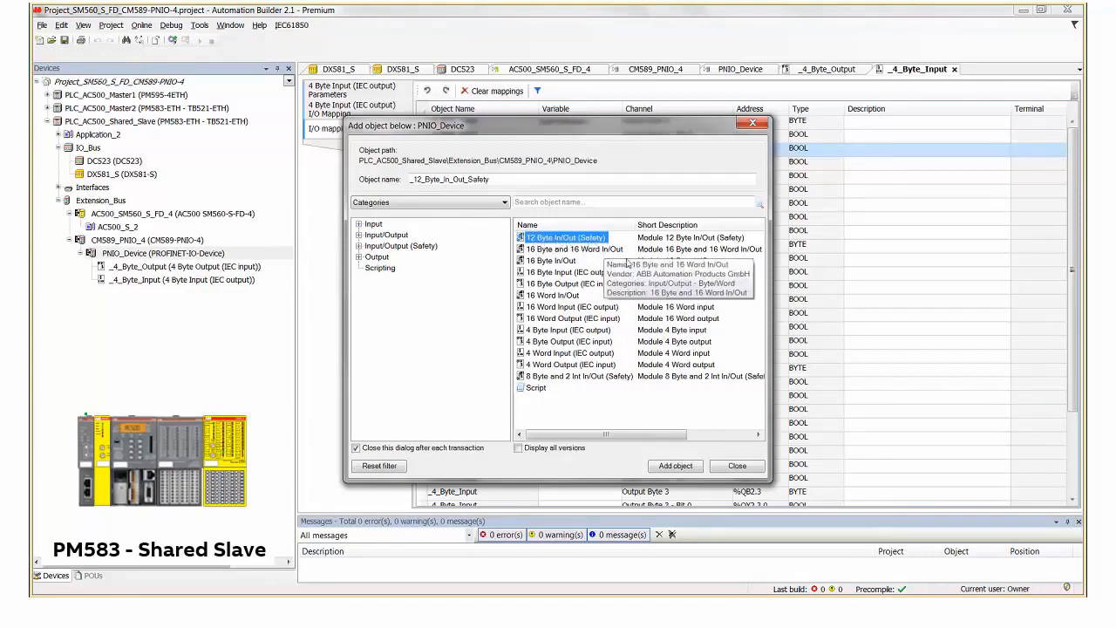
{"action": "left_click", "coordinate": [562, 378]}
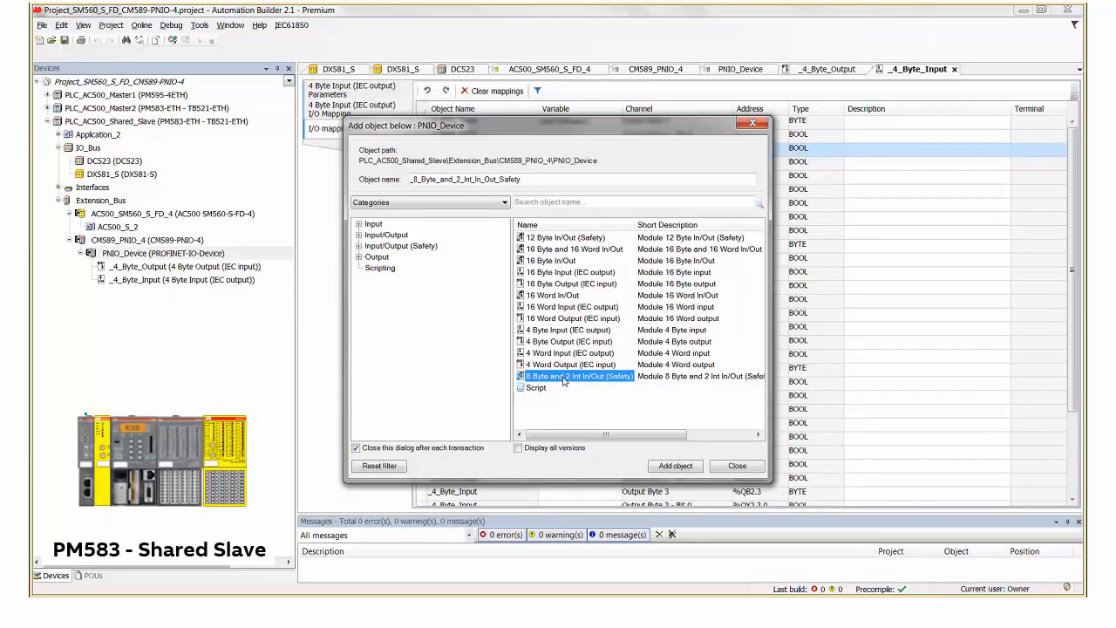
{"action": "left_click", "coordinate": [565, 238]}
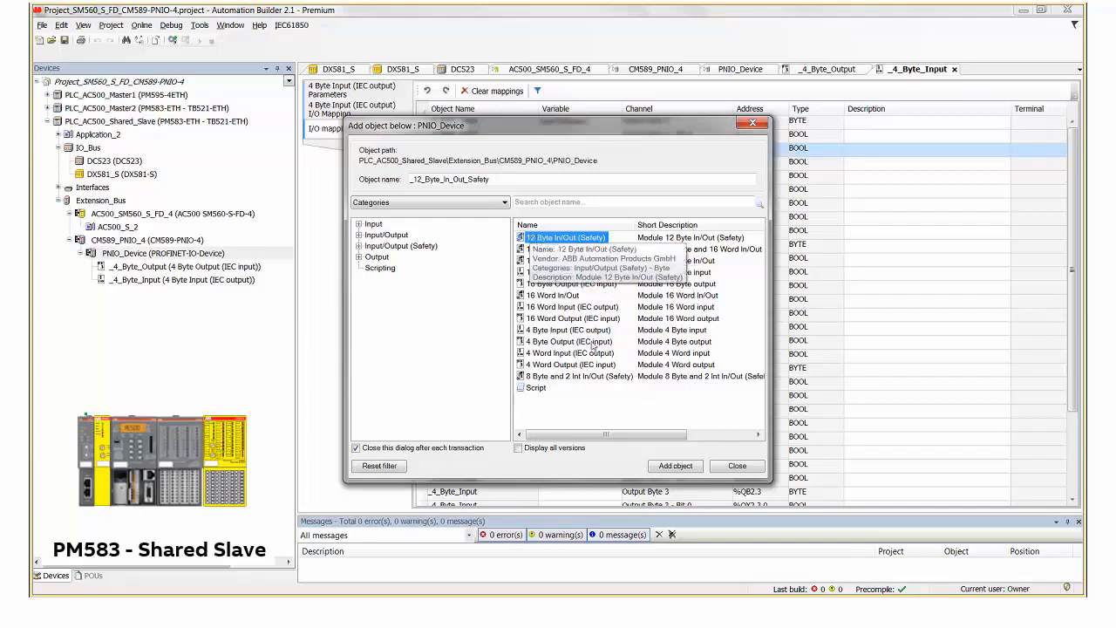
{"action": "left_click", "coordinate": [662, 468]}
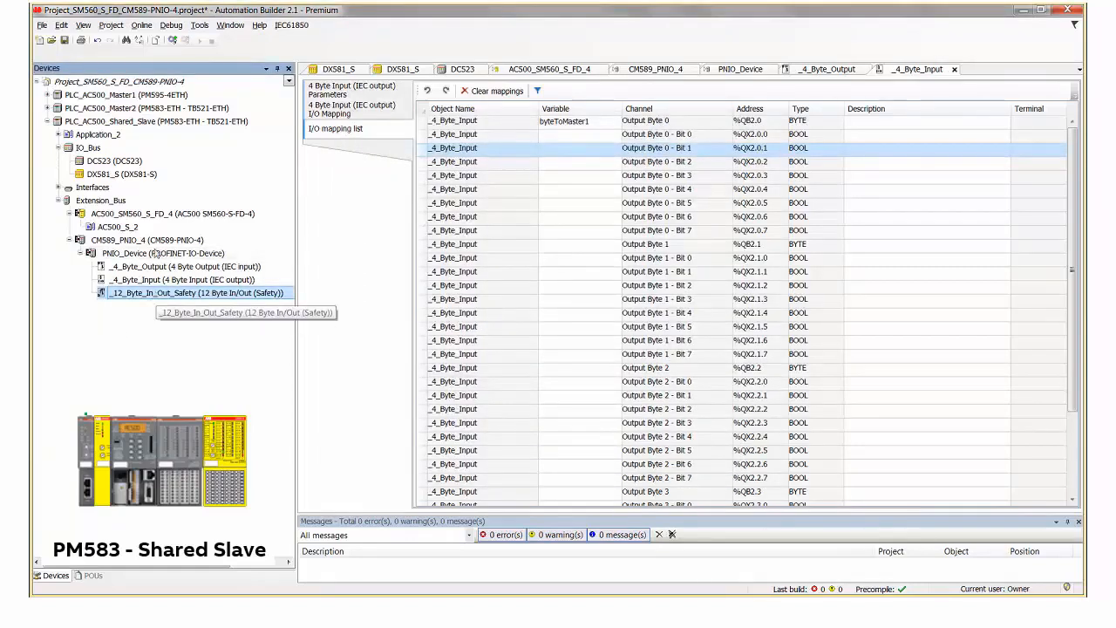
Step: Add a second 12 Byte In/Out (Safety) module below PNIO_Device
{"action": "right_click", "coordinate": [148, 254]}
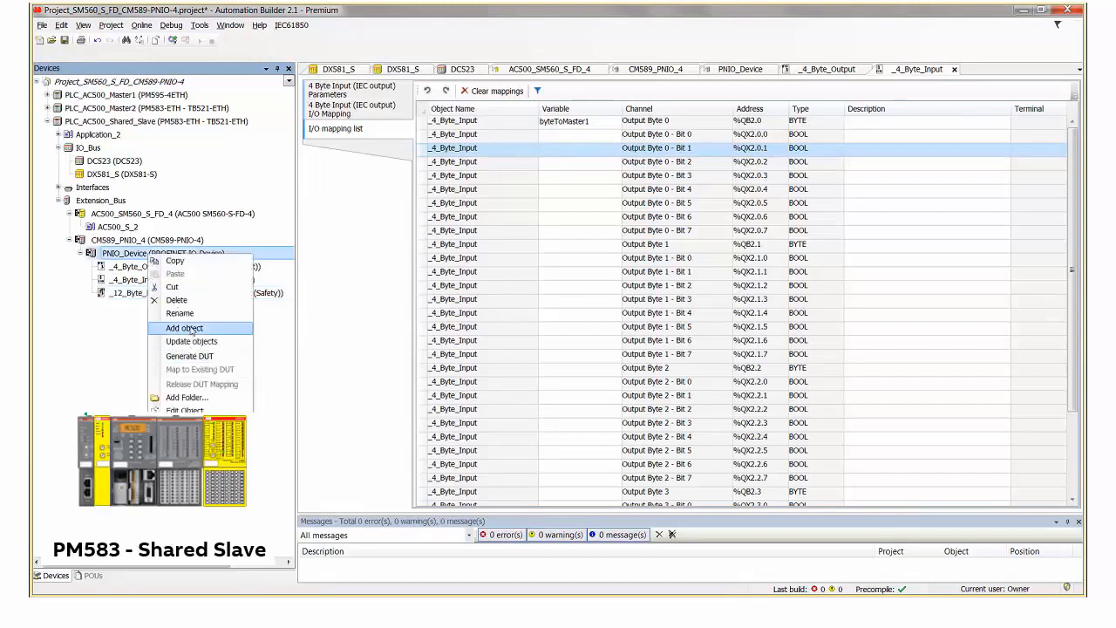
{"action": "left_click", "coordinate": [184, 328]}
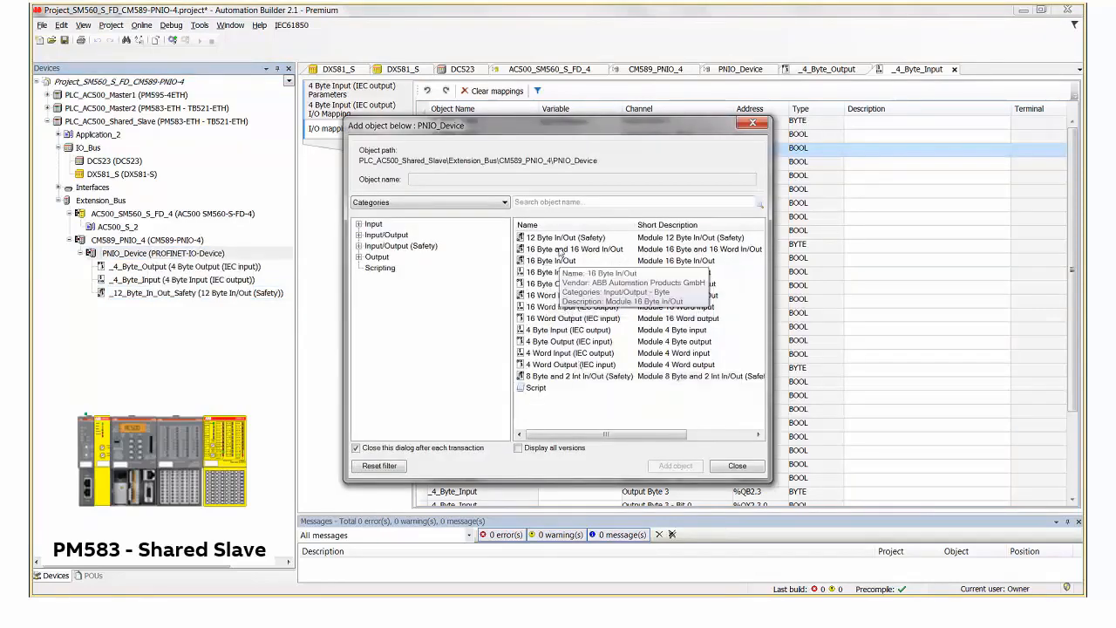
{"action": "left_click", "coordinate": [559, 238]}
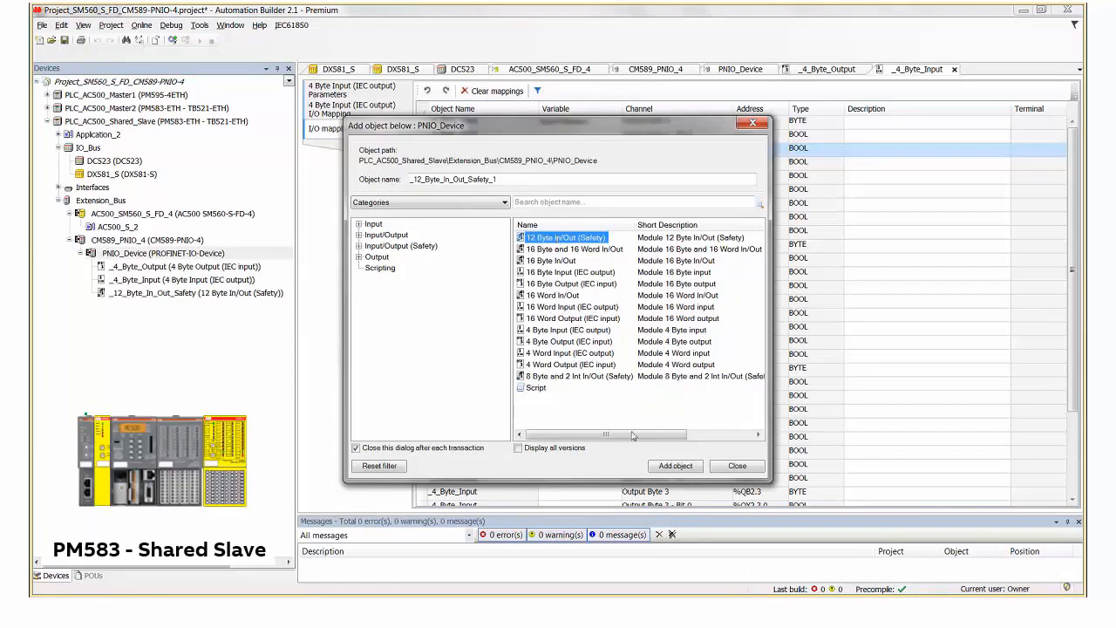
{"action": "left_click", "coordinate": [667, 466]}
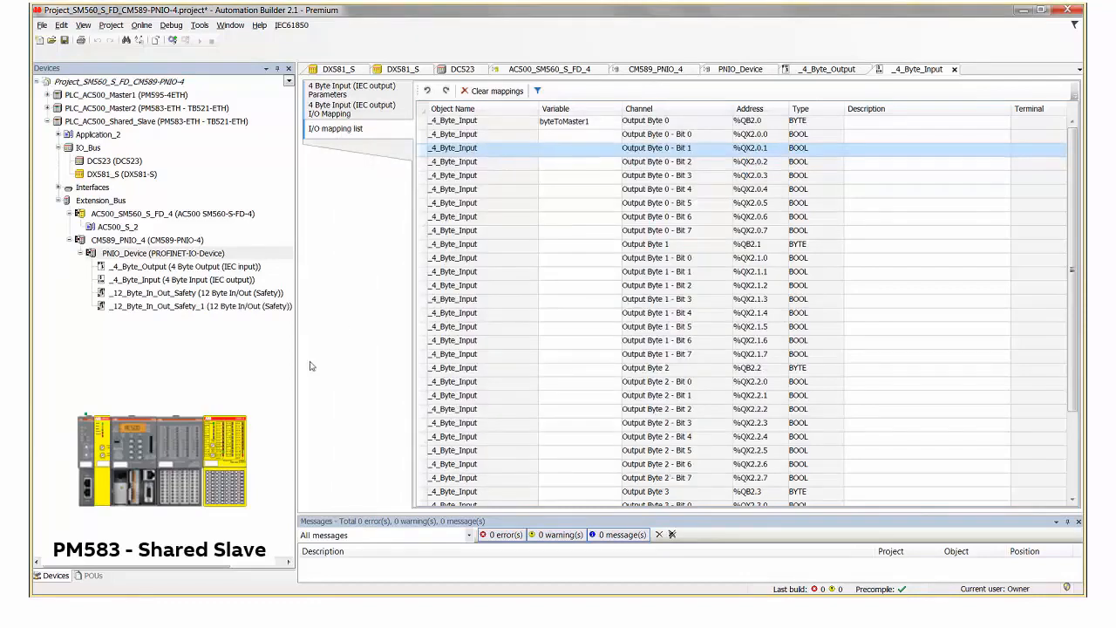
Step: In the I/O mapping of the first 12 Byte In/Out (Safety) module, map the variable S_byte_From_Master2 to Input Byte 0
{"action": "left_click_drag", "start_coordinate": [188, 308], "coordinate": [179, 300]}
{"action": "double_click", "coordinate": [178, 298]}
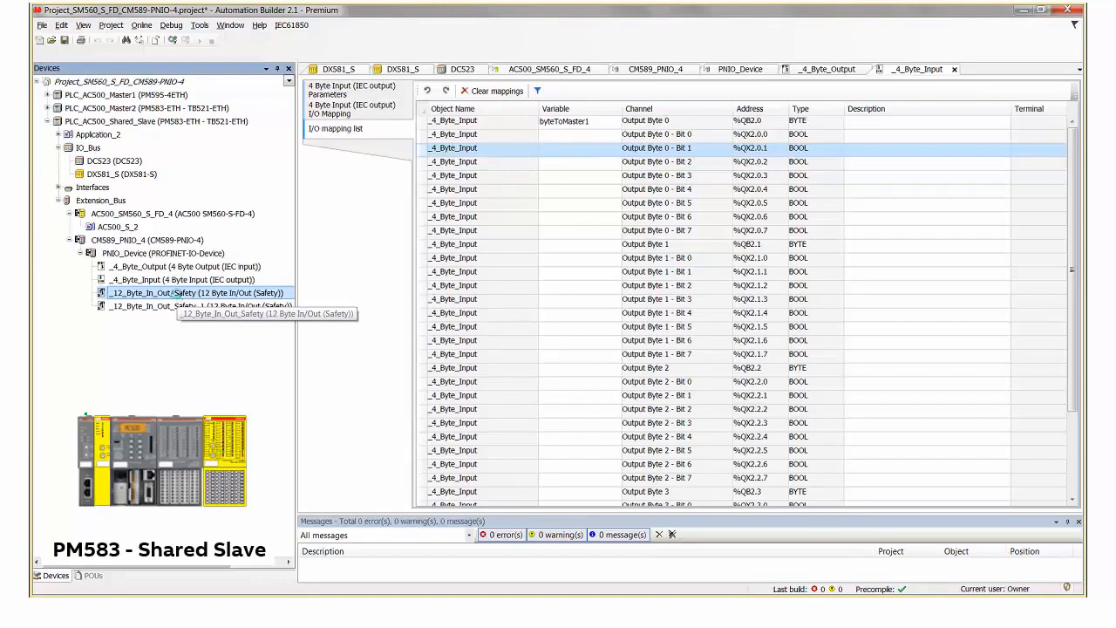
{"action": "left_click", "coordinate": [359, 113]}
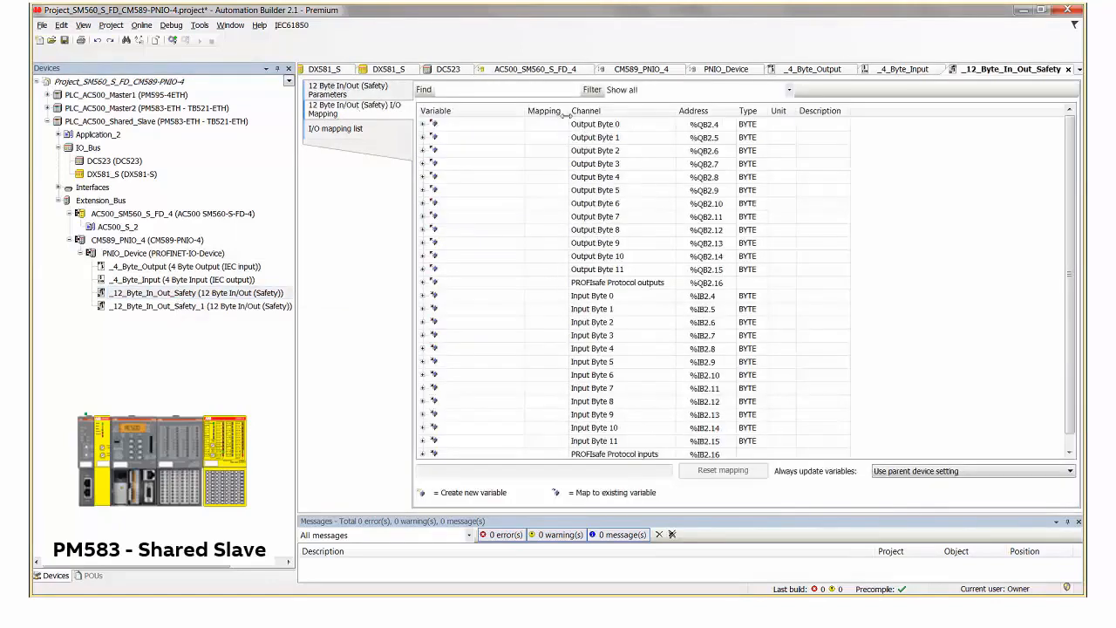
{"action": "left_click_drag", "start_coordinate": [523, 114], "coordinate": [543, 114]}
{"action": "left_click", "coordinate": [423, 295]}
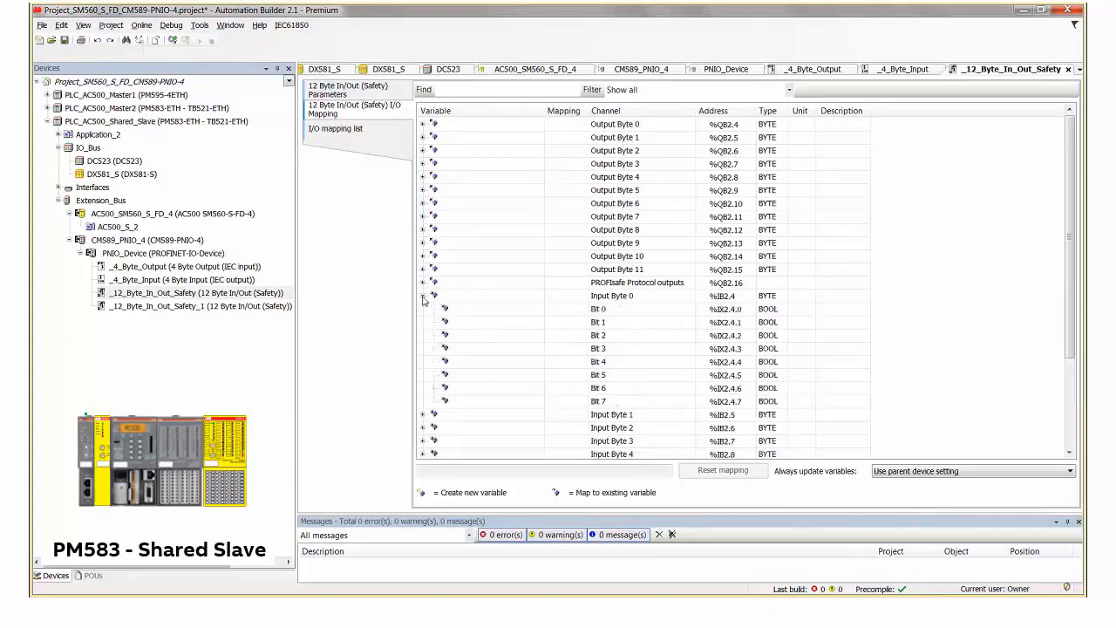
{"action": "double_click", "coordinate": [469, 299]}
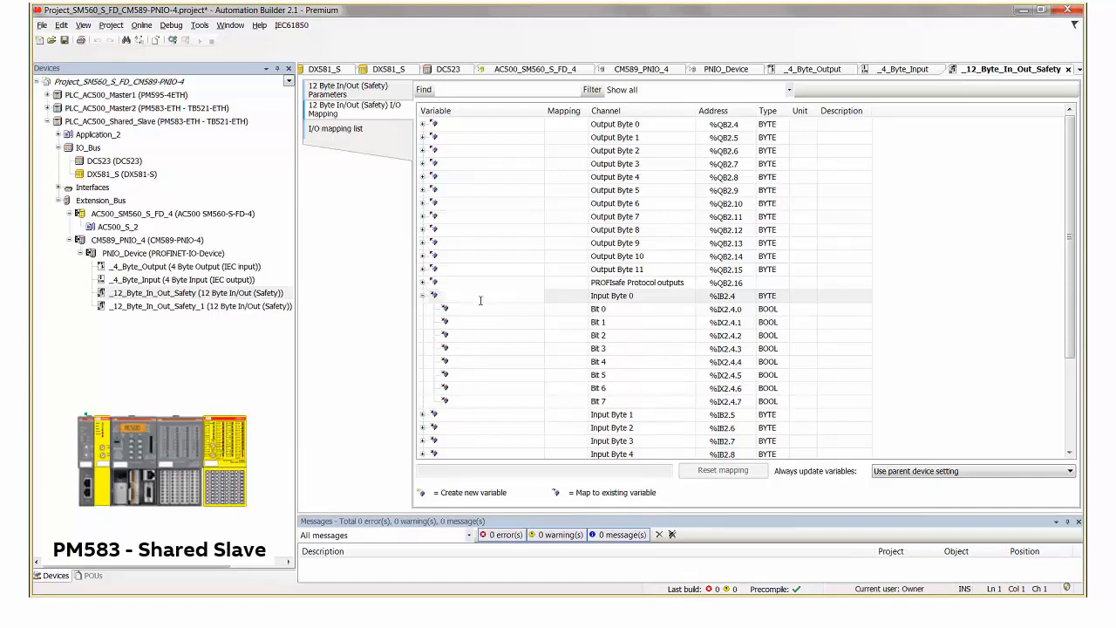
{"action": "type", "text": "S_byte_From_Master2"}
{"action": "double_click", "coordinate": [471, 339]}
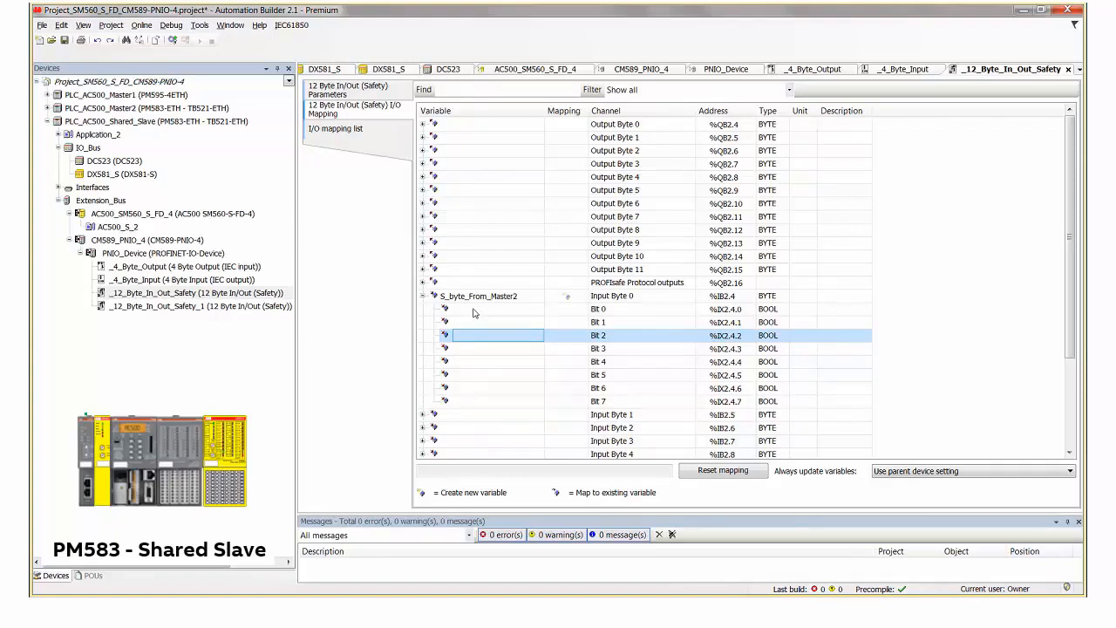
Step: In the I/O mapping of the second 12 Byte In/Out (Safety) module, map the variable S_byte_To_Master1 to Output Byte 0
{"action": "double_click", "coordinate": [203, 307]}
{"action": "left_click", "coordinate": [355, 110]}
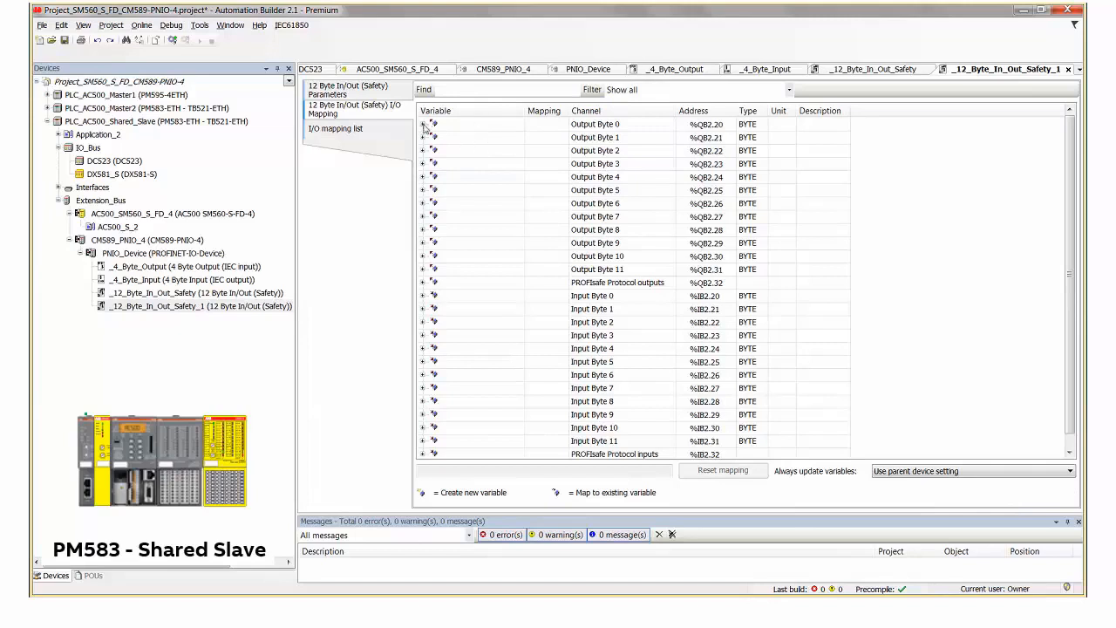
{"action": "left_click", "coordinate": [423, 124]}
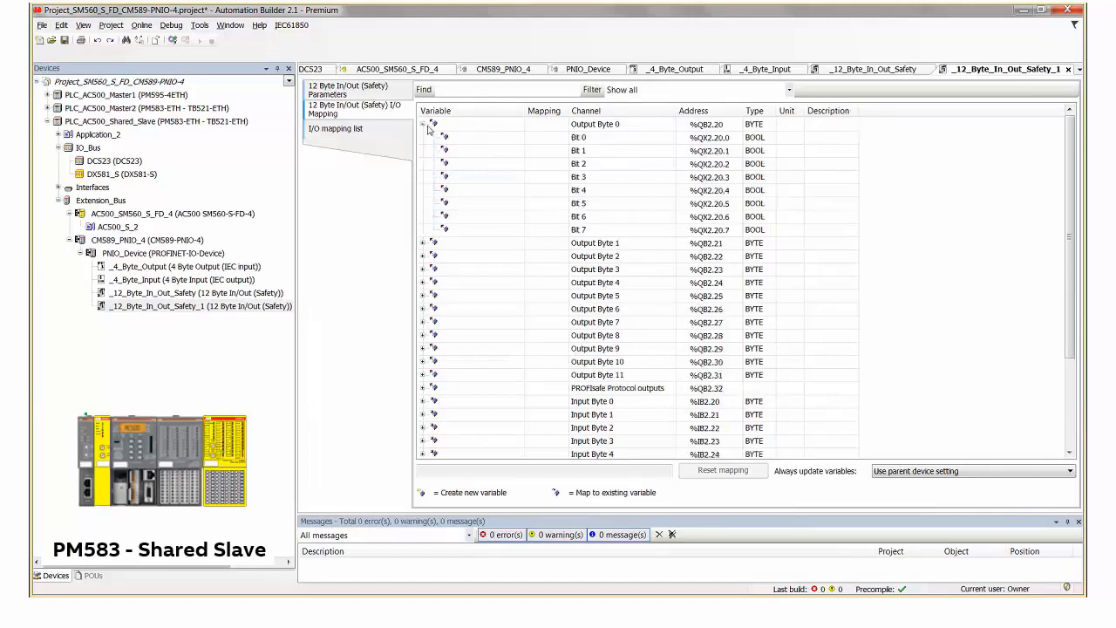
{"action": "left_click", "coordinate": [497, 129]}
{"action": "type", "text": "S"}
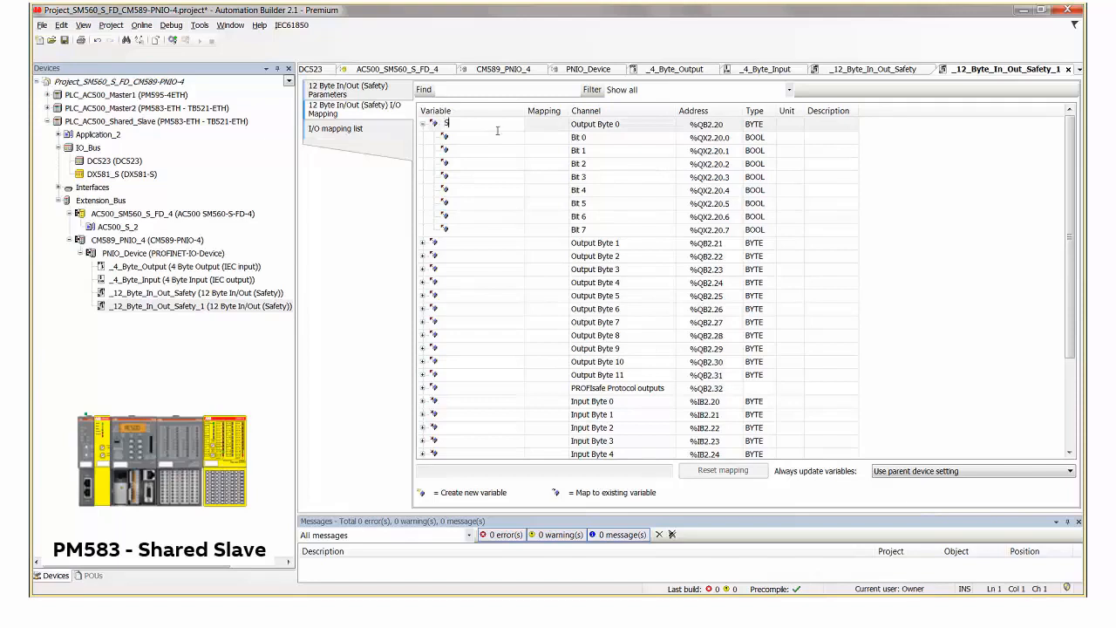
{"action": "type", "text": "_byte_To_Master1"}
{"action": "double_click", "coordinate": [509, 163]}
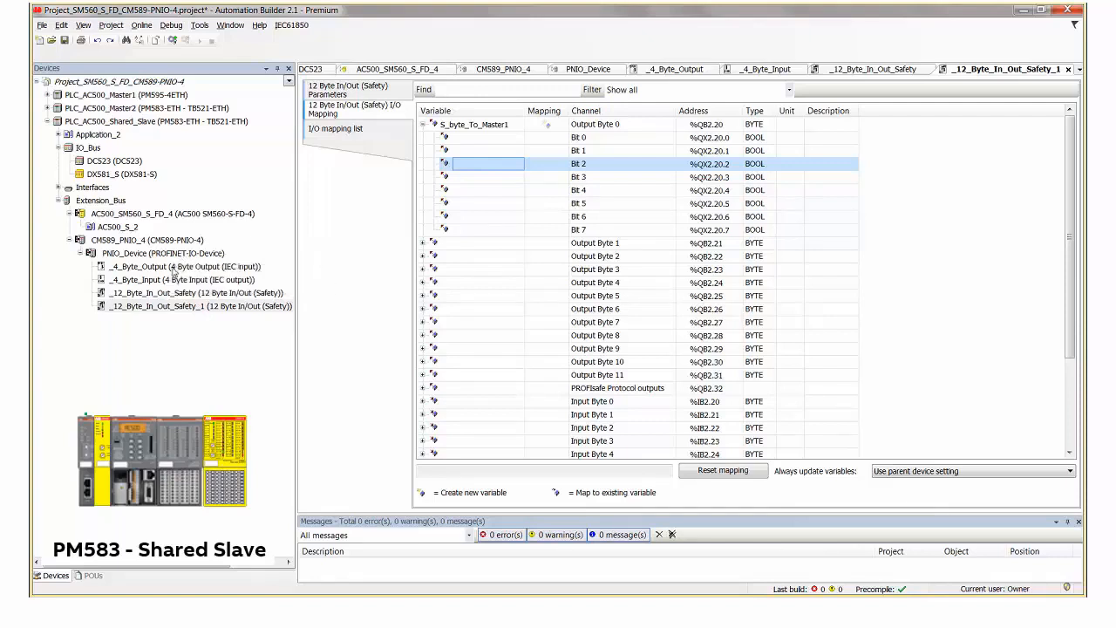
{"action": "left_click", "coordinate": [173, 268]}
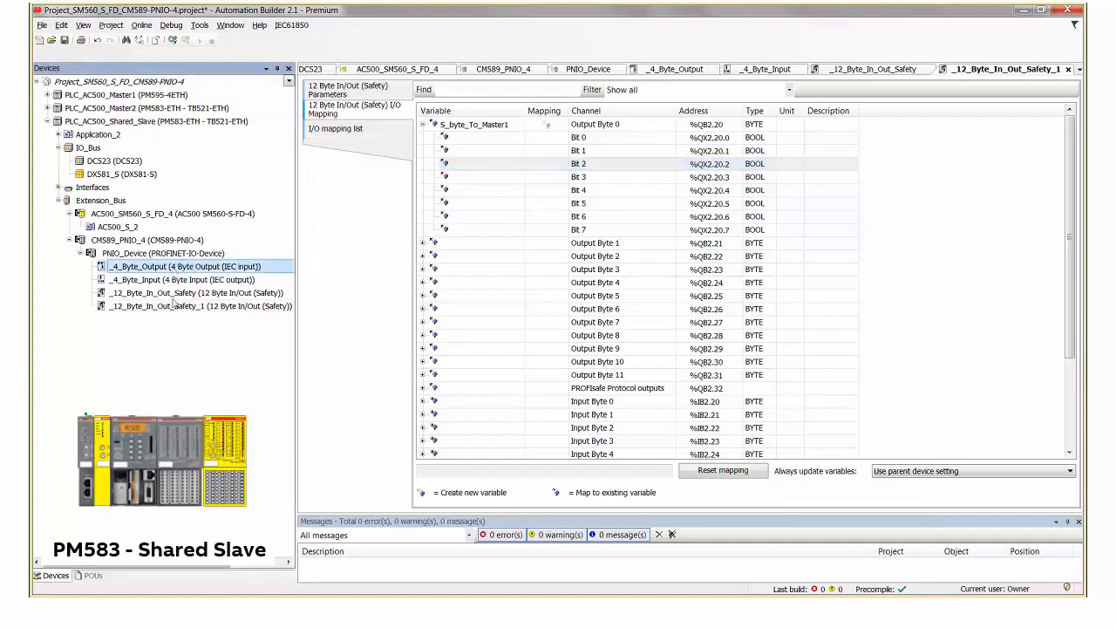
{"action": "left_click", "coordinate": [176, 307], "text": "shift"}
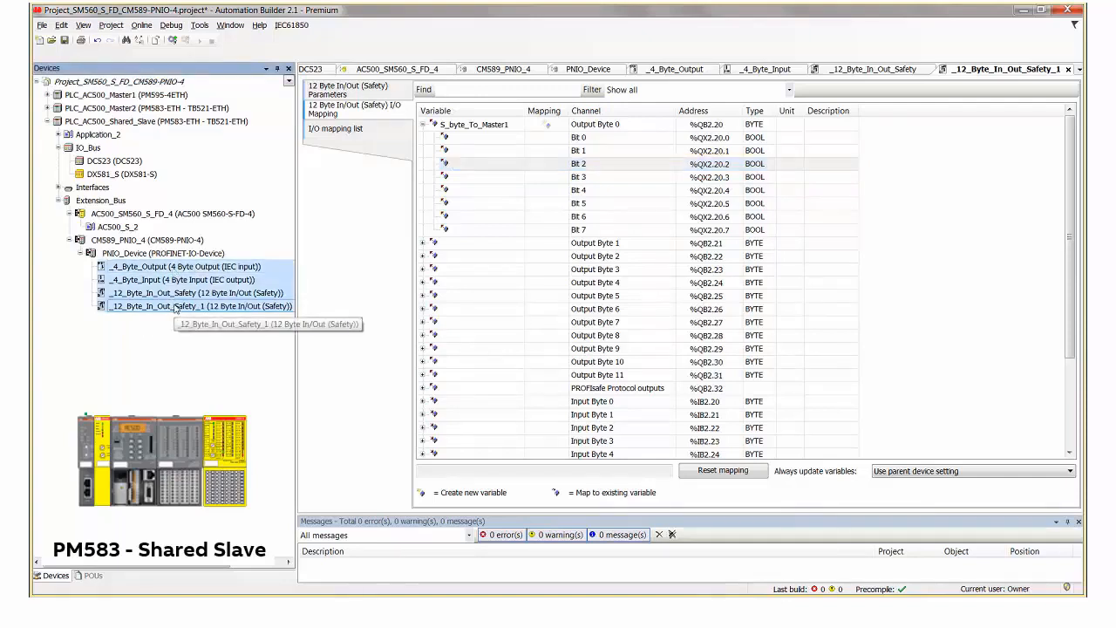
{"action": "left_click", "coordinate": [146, 329]}
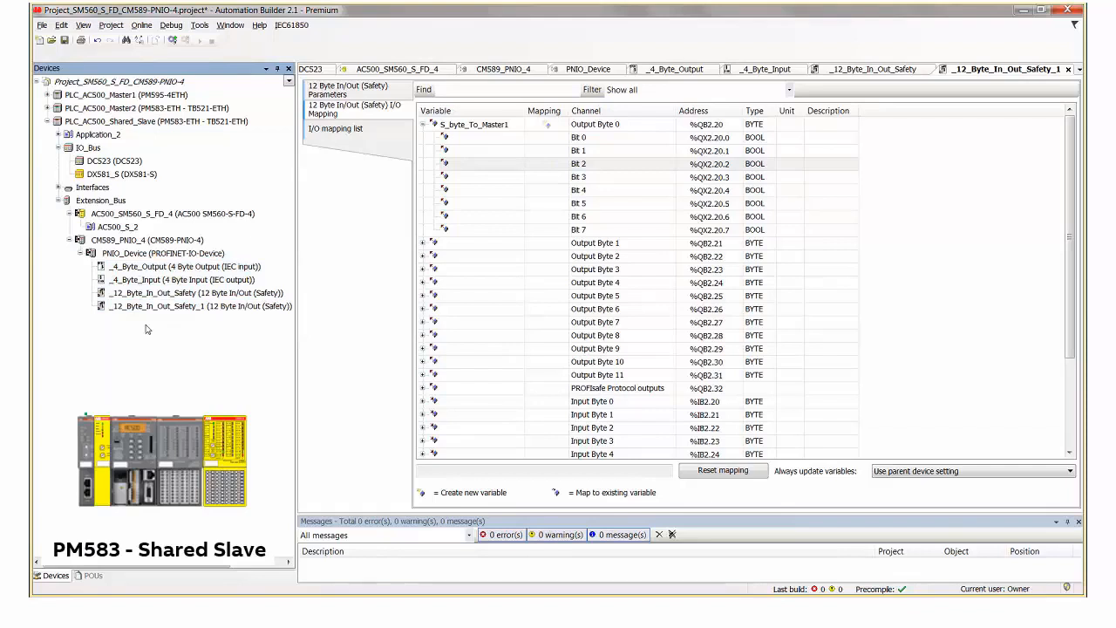
{"action": "left_click", "coordinate": [155, 270]}
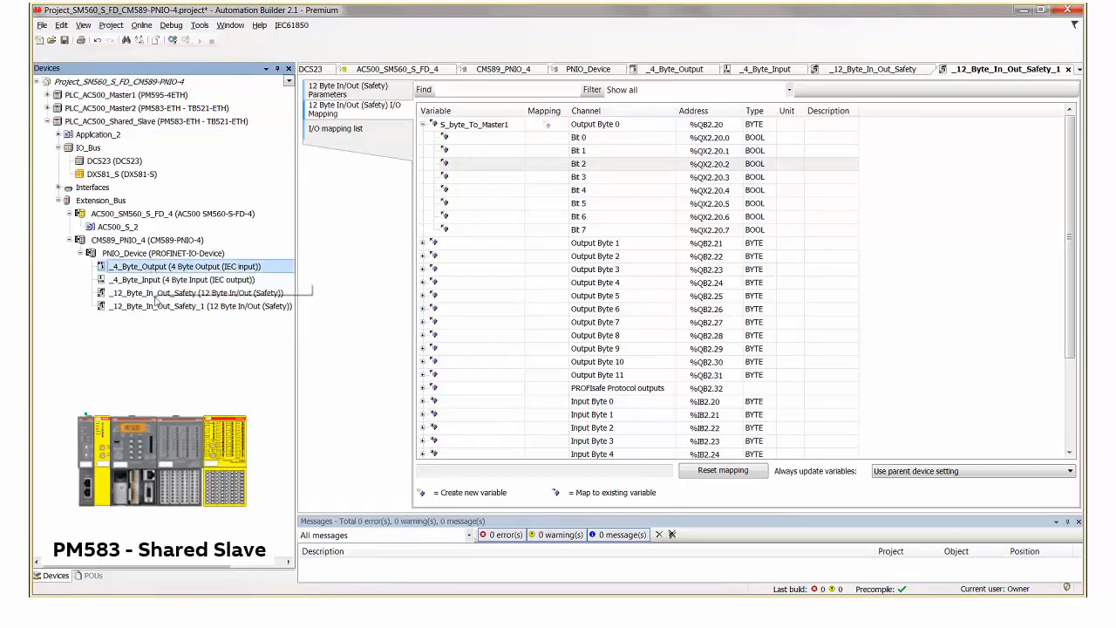
{"action": "left_click", "coordinate": [155, 296], "text": "ctrl"}
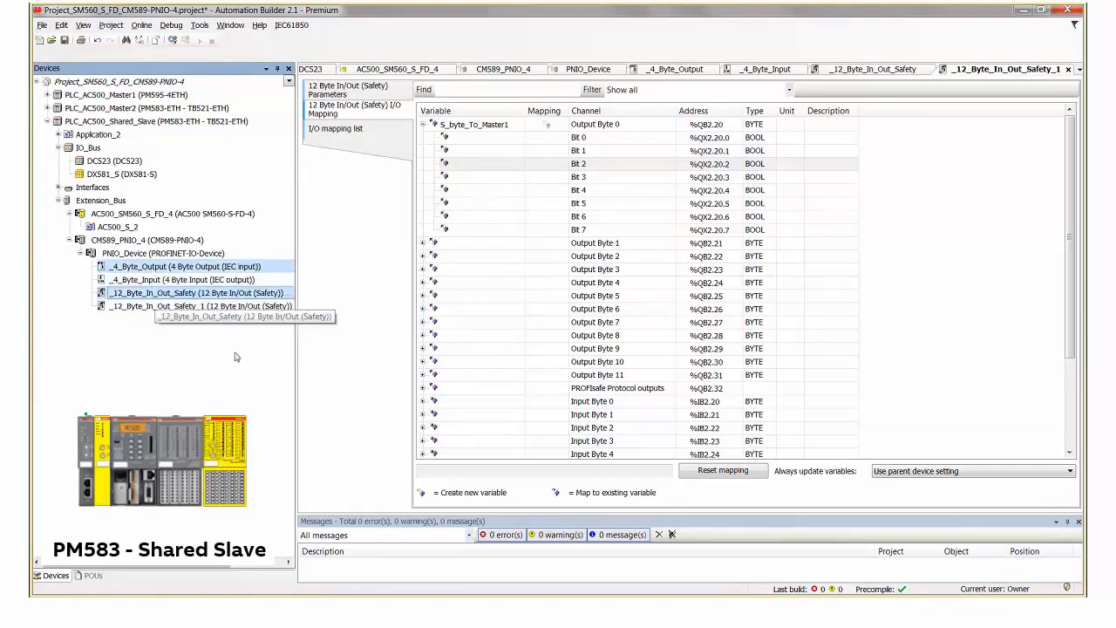
{"action": "left_click", "coordinate": [153, 280]}
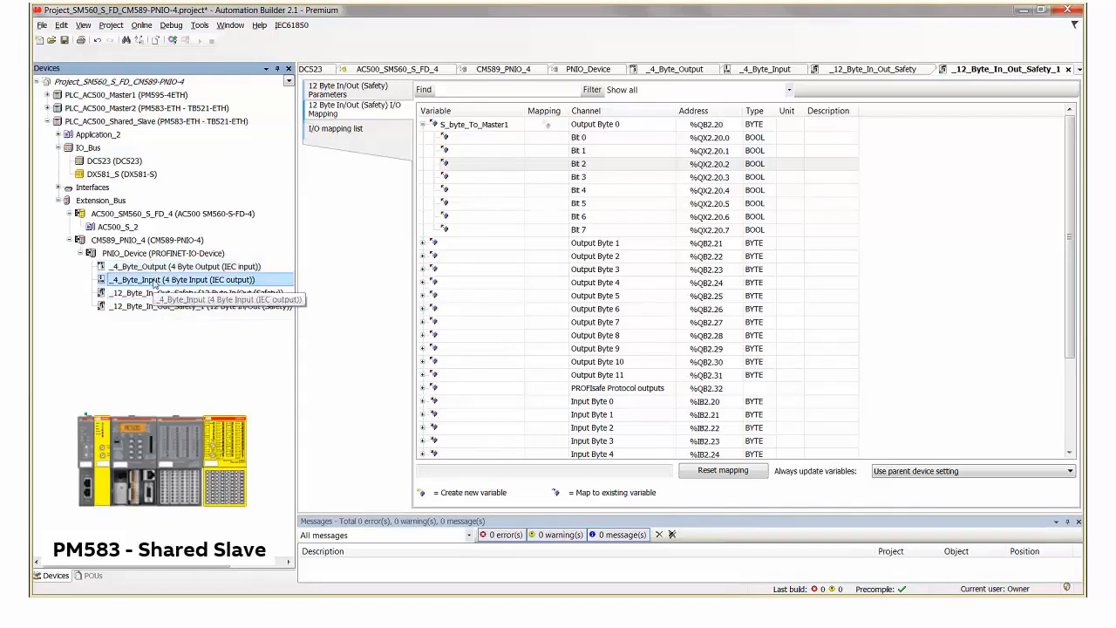
Step: Check the configuration of the AC500_SM560_S_FD_4 safety module under the shared slave's Extension_Bus
{"action": "left_click", "coordinate": [159, 306], "text": "ctrl"}
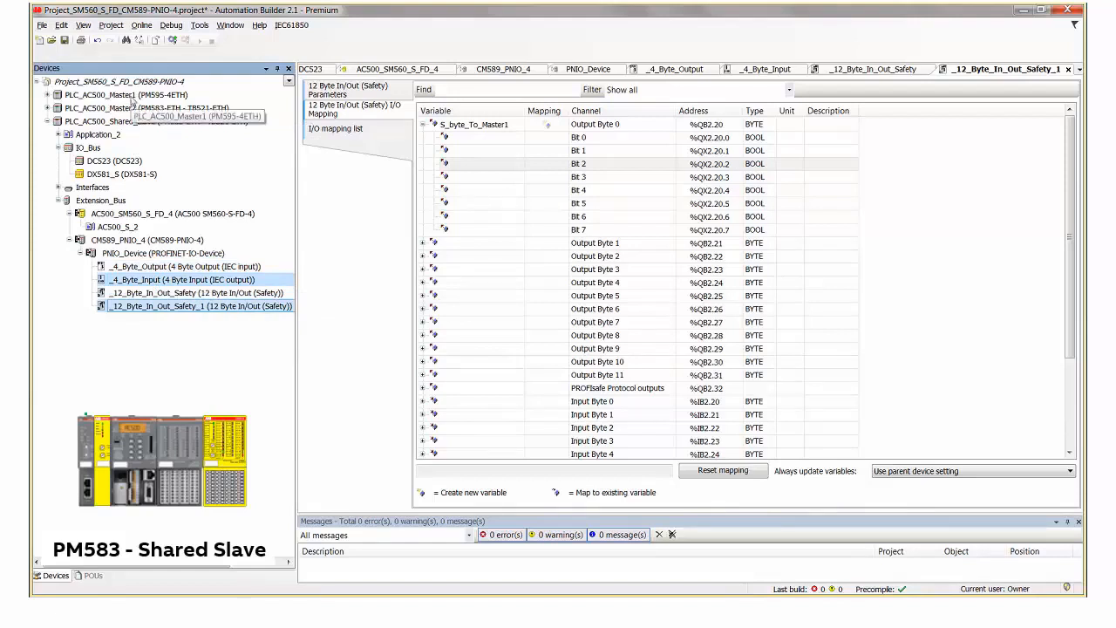
{"action": "right_click", "coordinate": [142, 215]}
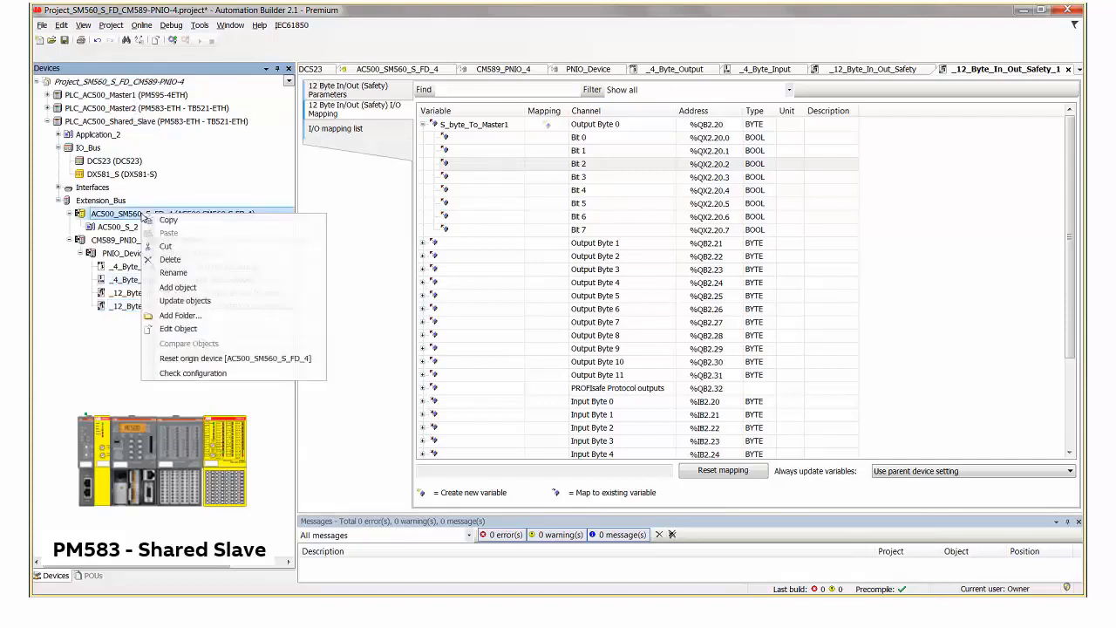
{"action": "left_click", "coordinate": [193, 373]}
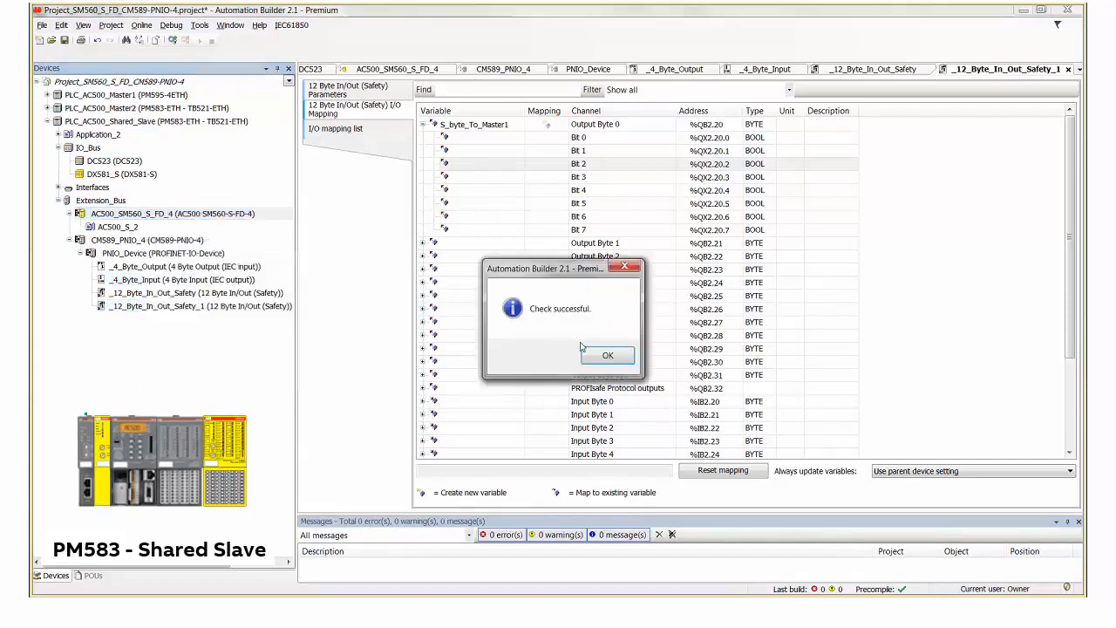
{"action": "left_click", "coordinate": [602, 354]}
Step: Create the safety configuration data for AC500_S_2 and confirm every safety library offered for insertion
{"action": "right_click", "coordinate": [130, 228]}
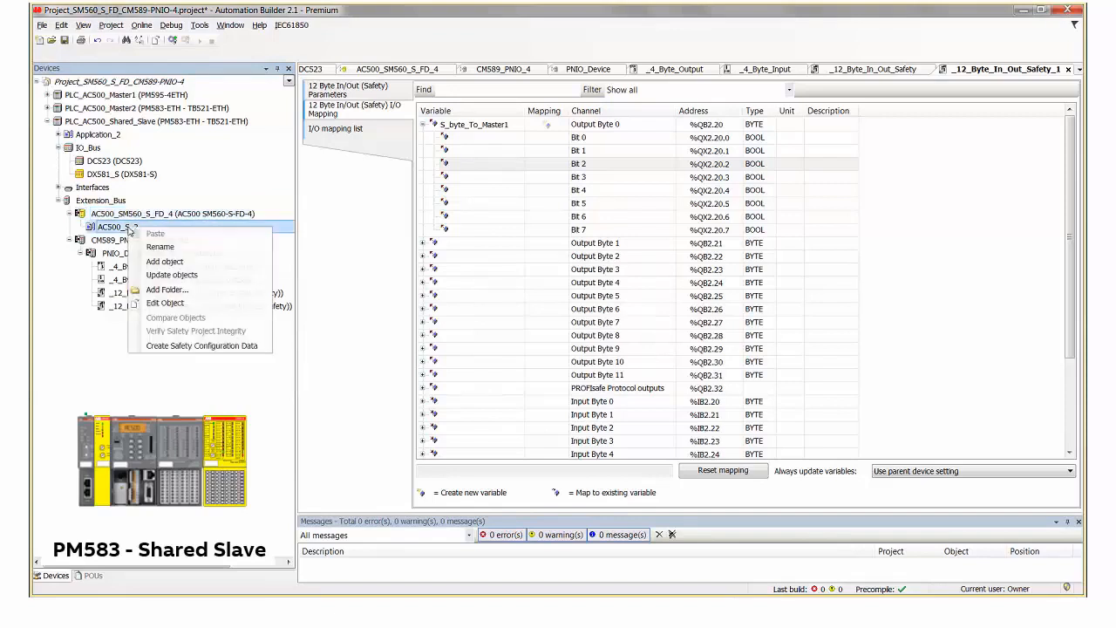
{"action": "left_click", "coordinate": [196, 345]}
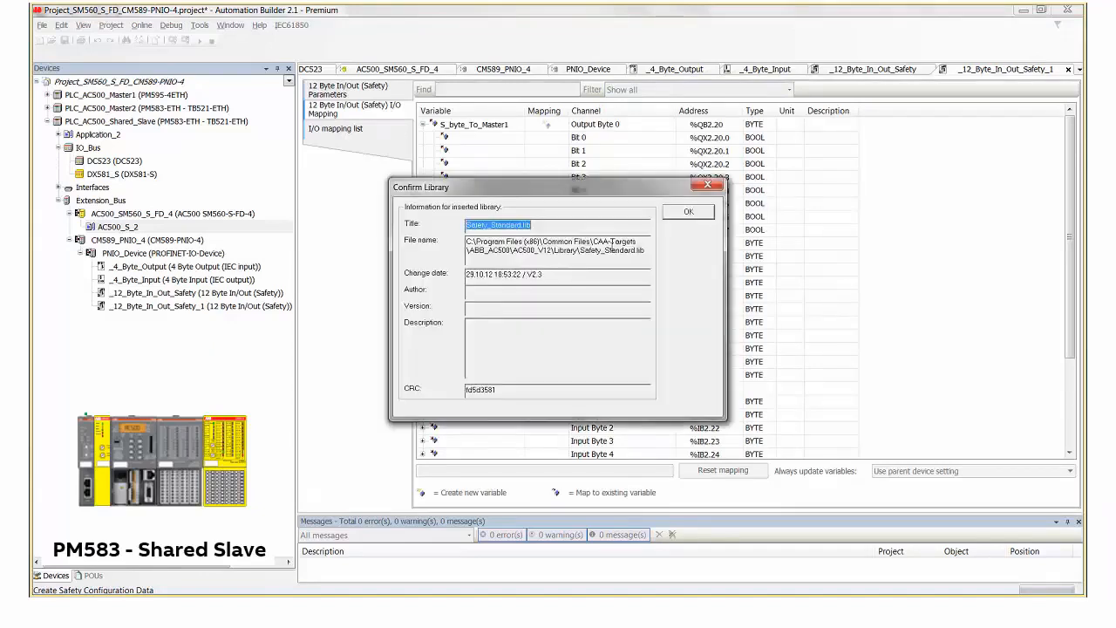
{"action": "left_click", "coordinate": [688, 213]}
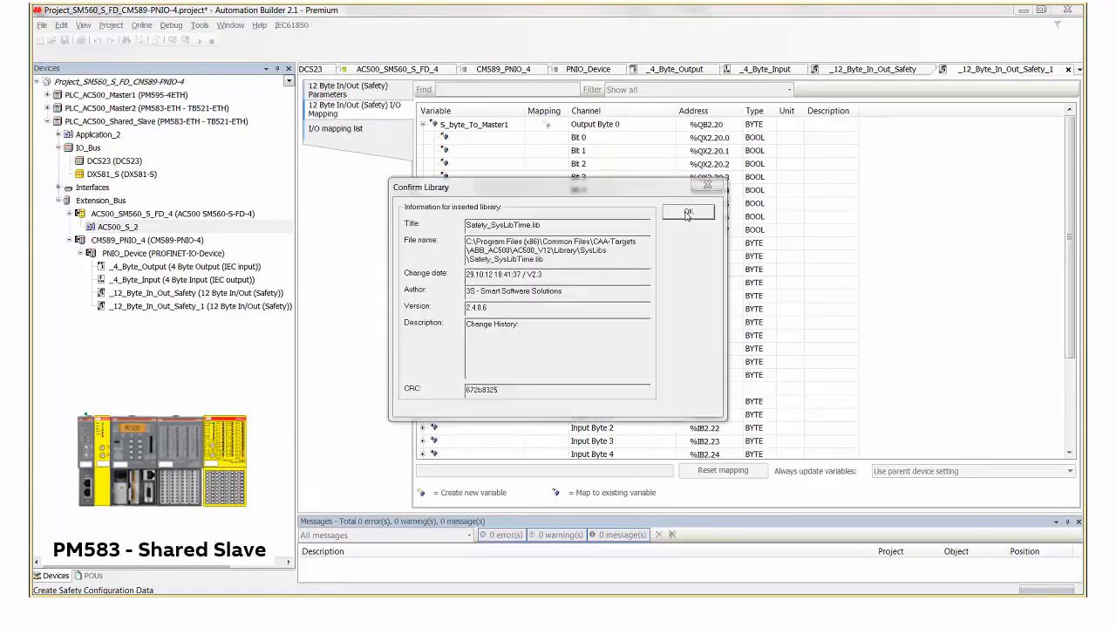
{"action": "left_click", "coordinate": [688, 212]}
{"action": "left_click", "coordinate": [688, 212]}
{"action": "left_click", "coordinate": [688, 213]}
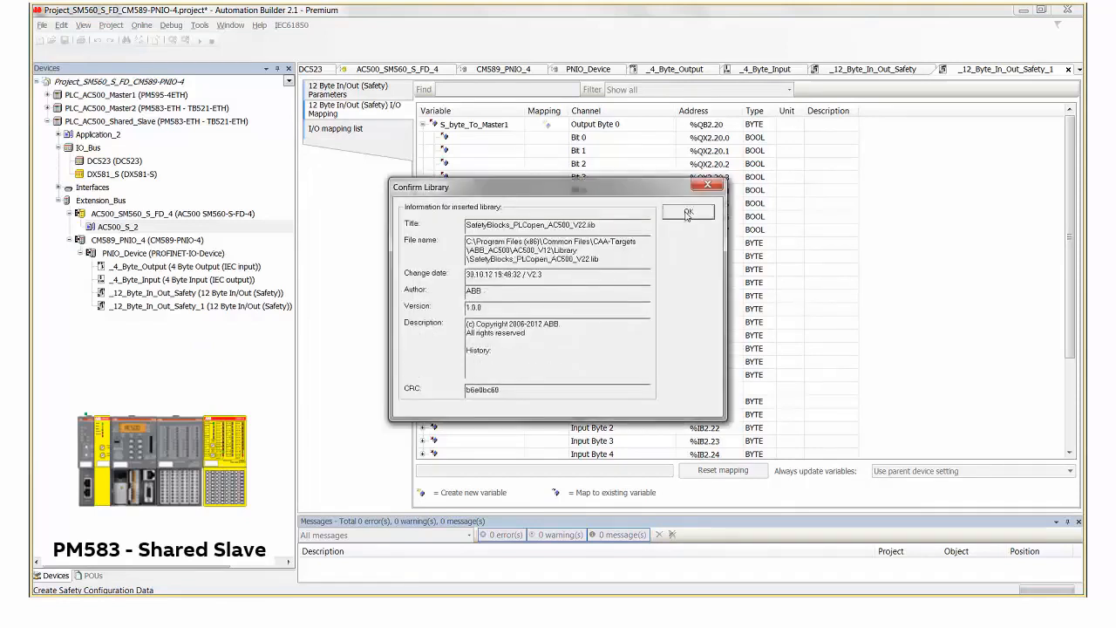
{"action": "left_click", "coordinate": [688, 212]}
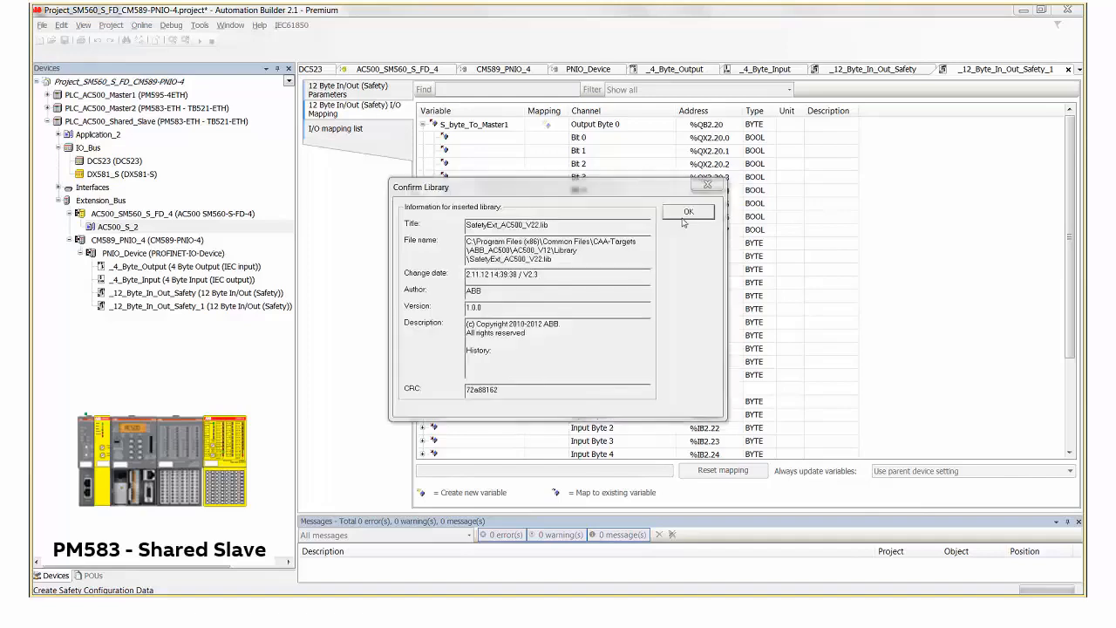
{"action": "left_click_drag", "start_coordinate": [513, 389], "coordinate": [464, 389]}
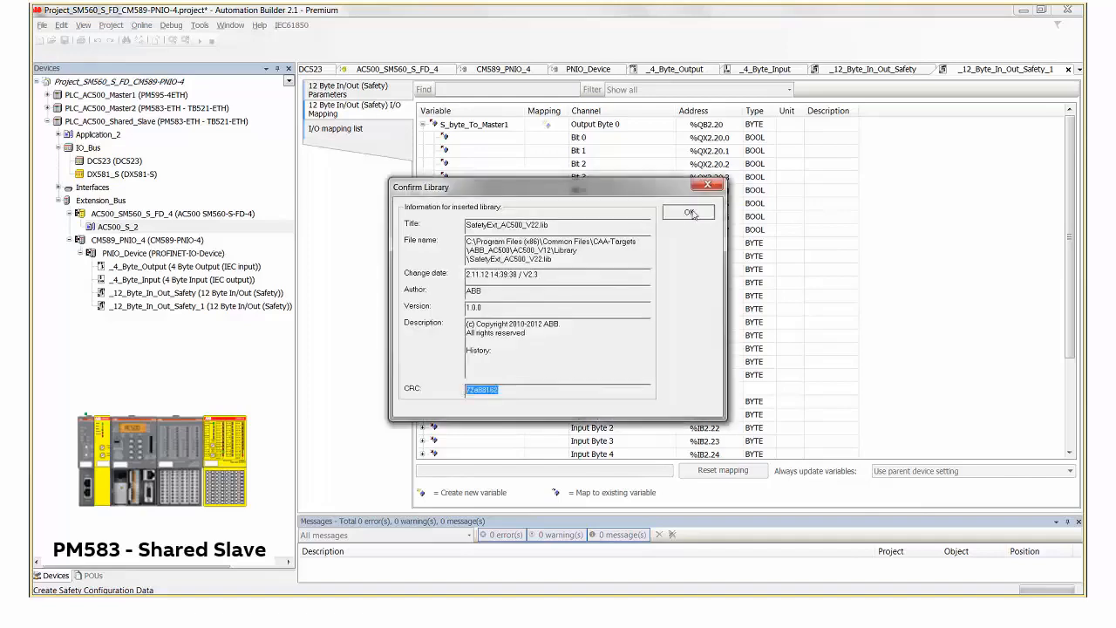
{"action": "left_click", "coordinate": [688, 212]}
{"action": "left_click", "coordinate": [688, 213]}
{"action": "left_click", "coordinate": [688, 213]}
{"action": "left_click", "coordinate": [688, 213]}
{"action": "left_click", "coordinate": [688, 213]}
{"action": "left_click", "coordinate": [688, 212]}
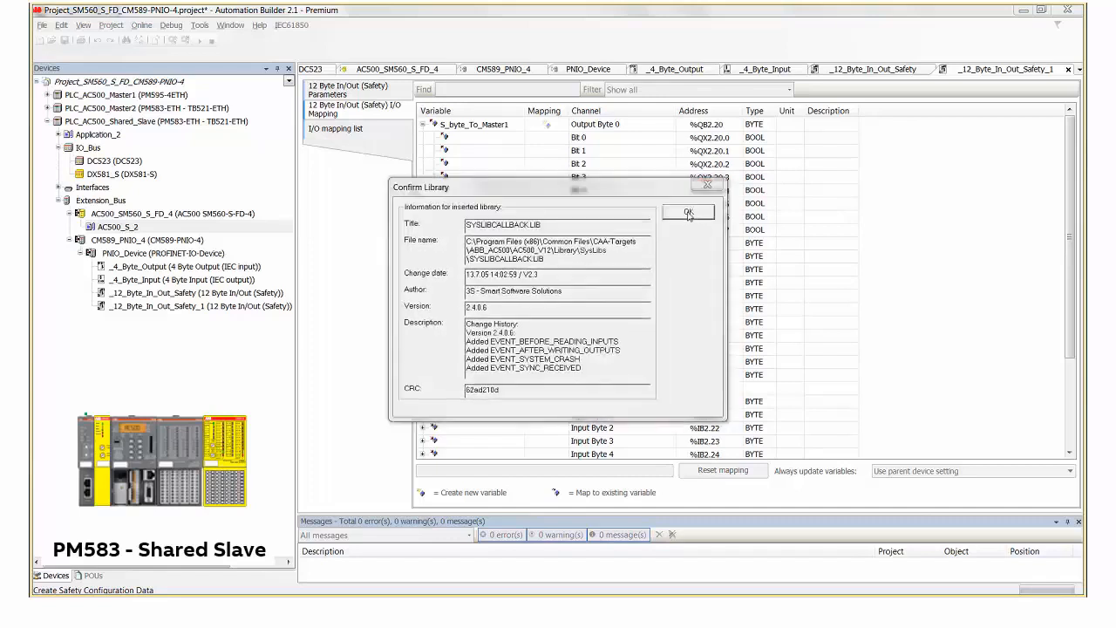
{"action": "left_click", "coordinate": [688, 213]}
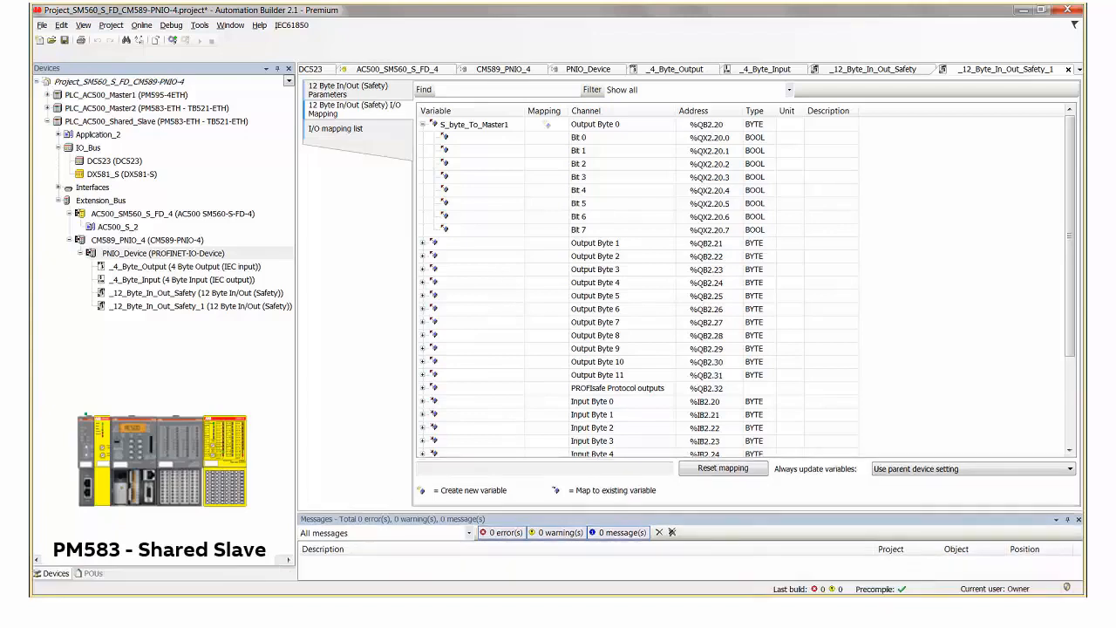
Step: Open the AC500_S_2 safety application in CoDeSys and enlarge the declaration area of PLC_PRG
{"action": "left_click_drag", "start_coordinate": [118, 227], "coordinate": [219, 235]}
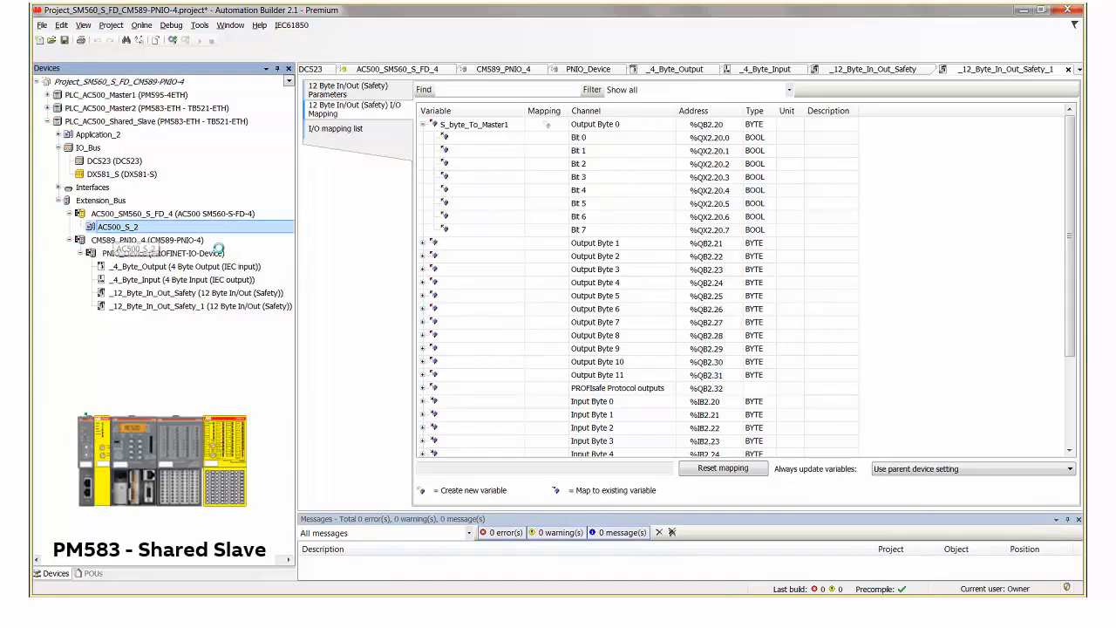
{"action": "left_click_drag", "start_coordinate": [218, 249], "coordinate": [218, 249]}
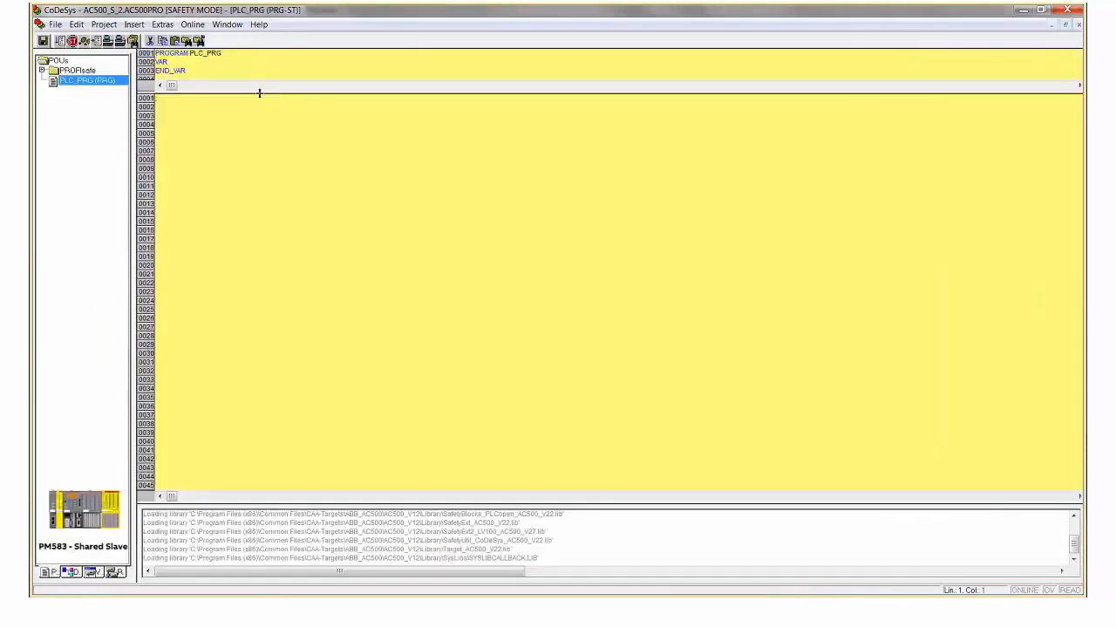
{"action": "left_click_drag", "start_coordinate": [259, 92], "coordinate": [259, 119]}
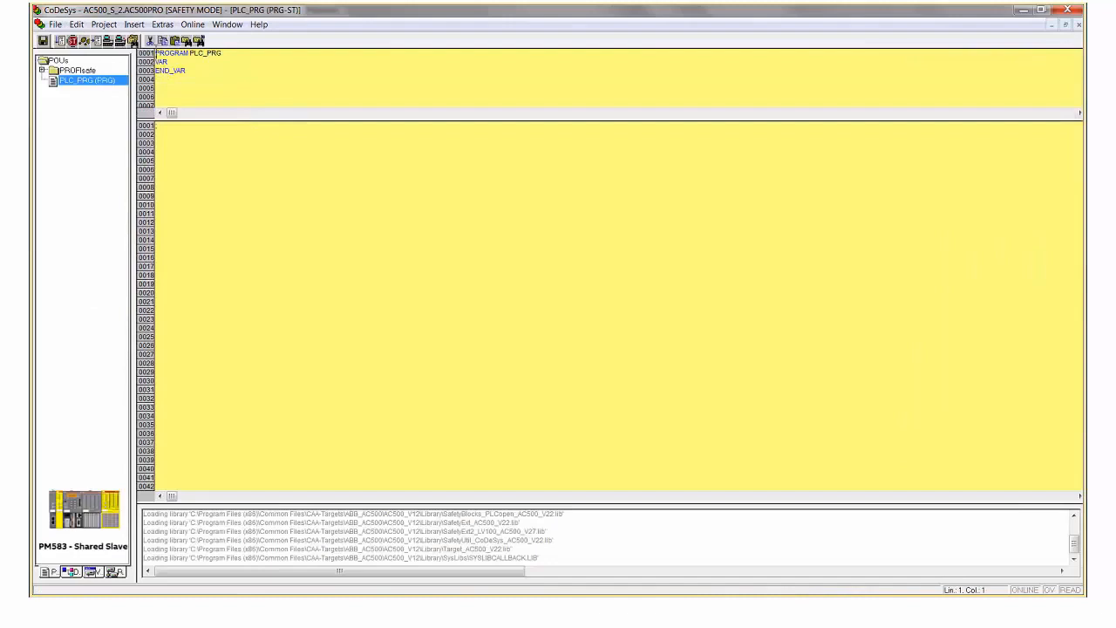
Step: Import the export file SF_STARTUP.EXP from the Desktop into the safety project
{"action": "left_click", "coordinate": [105, 25]}
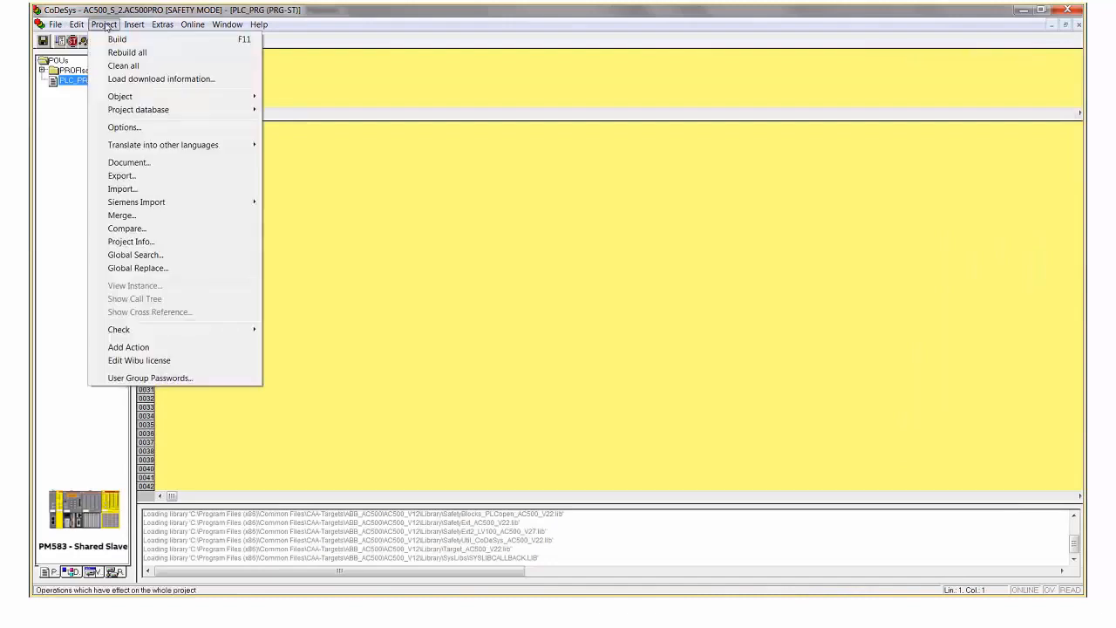
{"action": "left_click", "coordinate": [379, 192]}
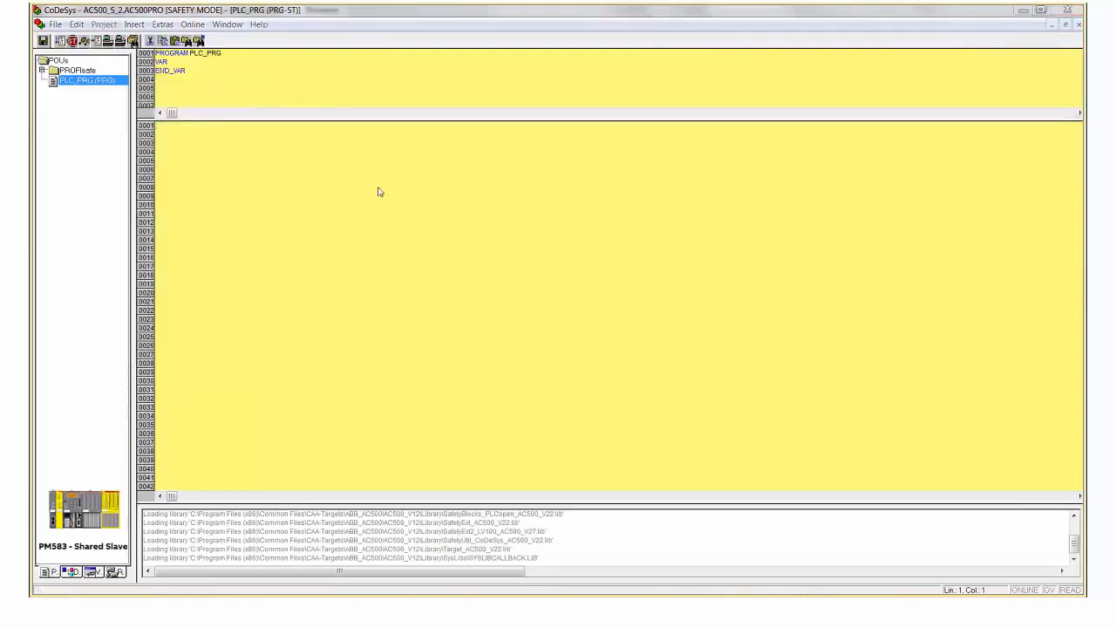
{"action": "left_click_drag", "start_coordinate": [330, 95], "coordinate": [329, 141]}
{"action": "left_click", "coordinate": [105, 140]}
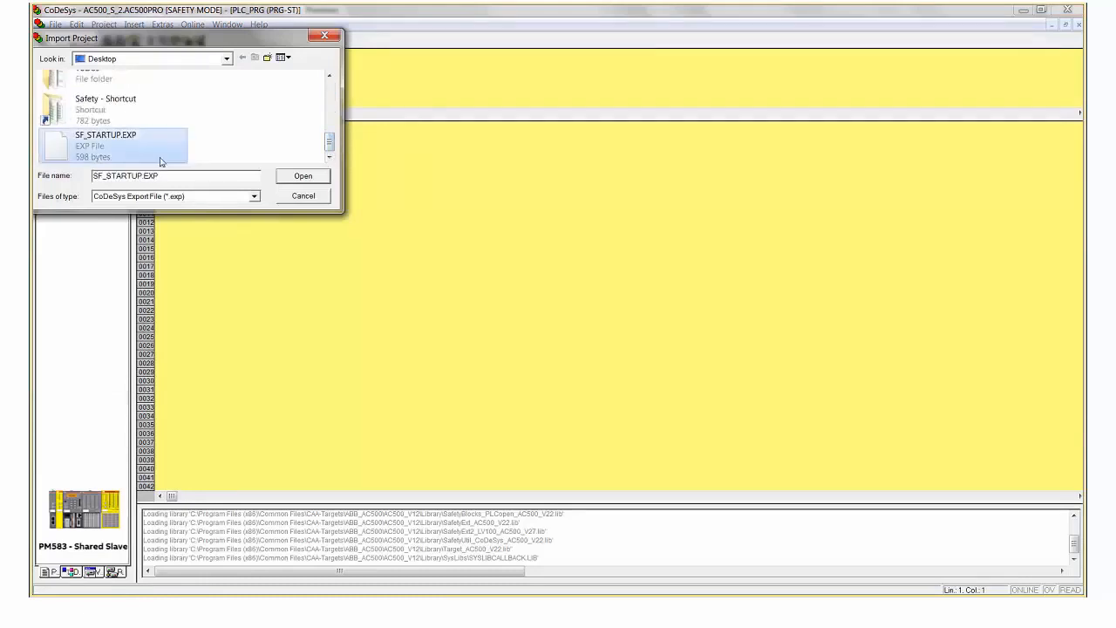
{"action": "left_click", "coordinate": [304, 176]}
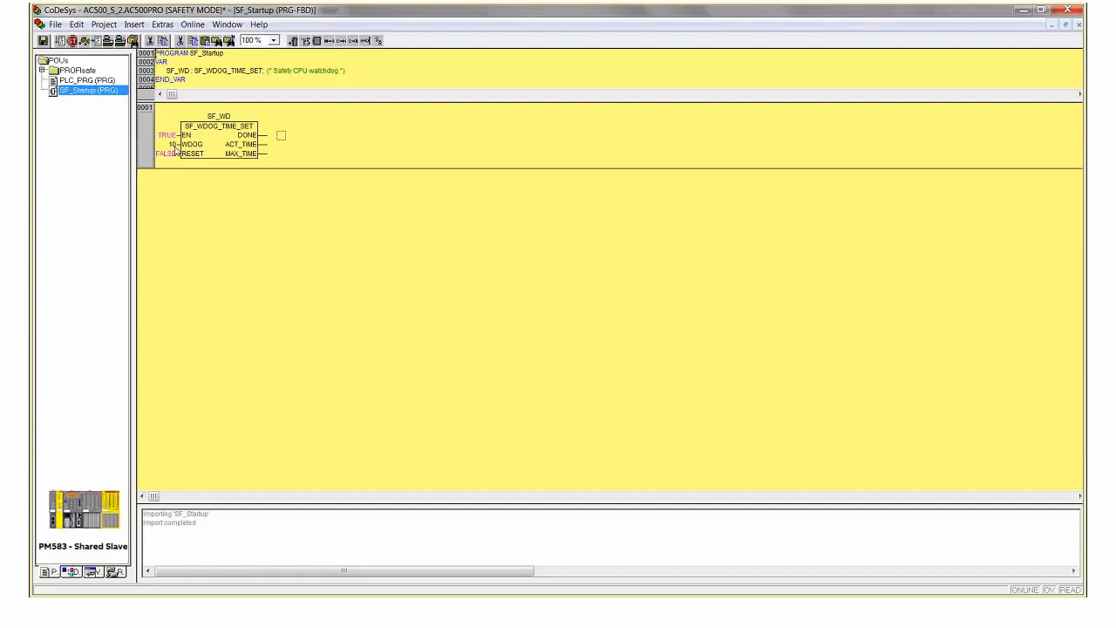
Step: Call the startup program in PLC_PRG with the line SF_Startup(); and save the project
{"action": "double_click", "coordinate": [91, 80]}
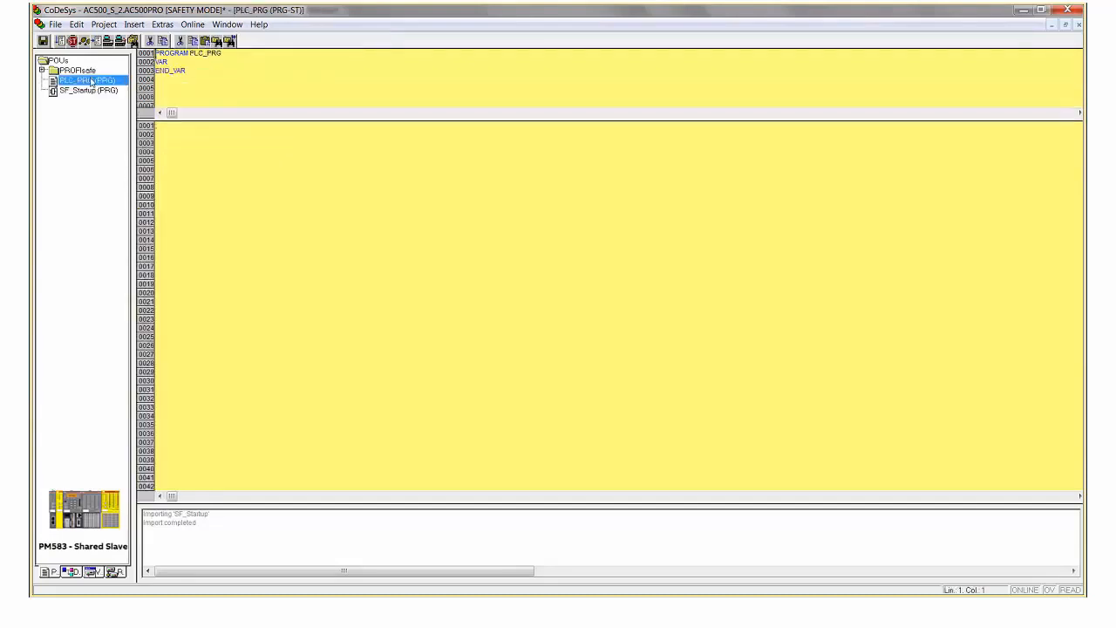
{"action": "left_click", "coordinate": [157, 126]}
{"action": "type", "text": "SF_Startup"}
{"action": "key", "text": "BackSpace"}
{"action": "type", "text": "();"}
{"action": "left_click", "coordinate": [42, 44]}
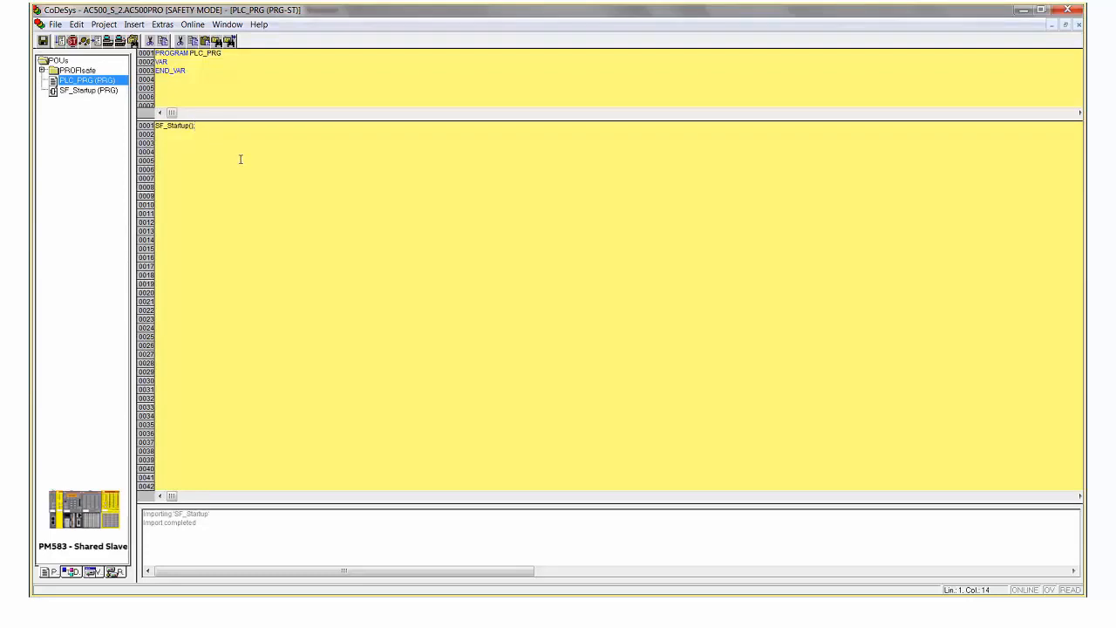
Step: Examine the PROFIsafe global variable lists Vars_Input and Vars_Output for the mapped safety variables
{"action": "left_click", "coordinate": [117, 572]}
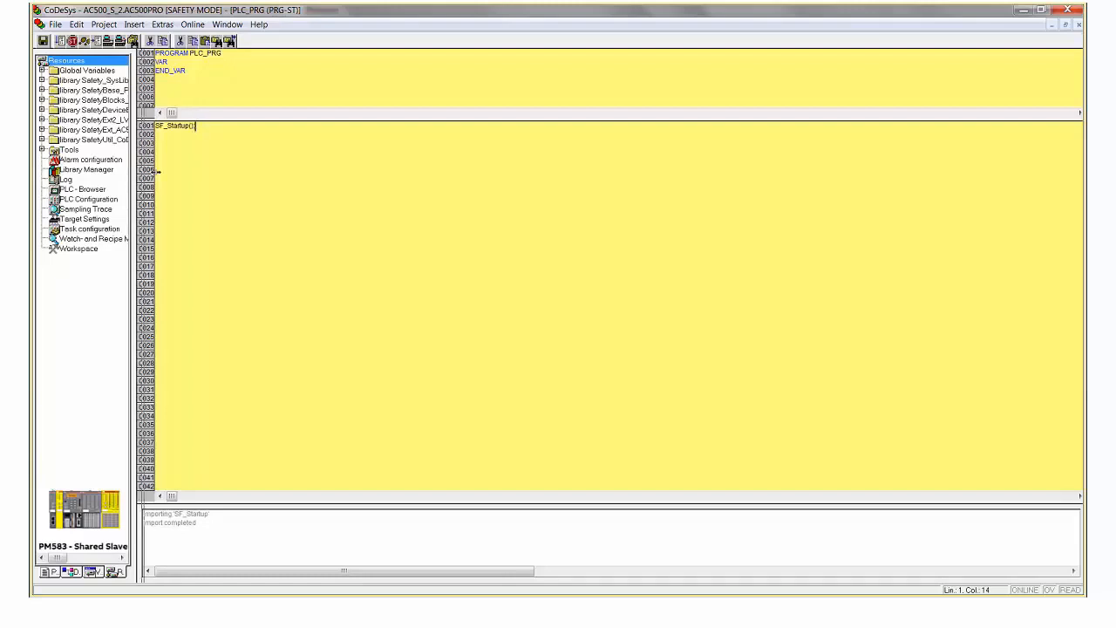
{"action": "left_click_drag", "start_coordinate": [133, 177], "coordinate": [197, 175]}
{"action": "left_click", "coordinate": [42, 70]}
{"action": "left_click", "coordinate": [53, 70]}
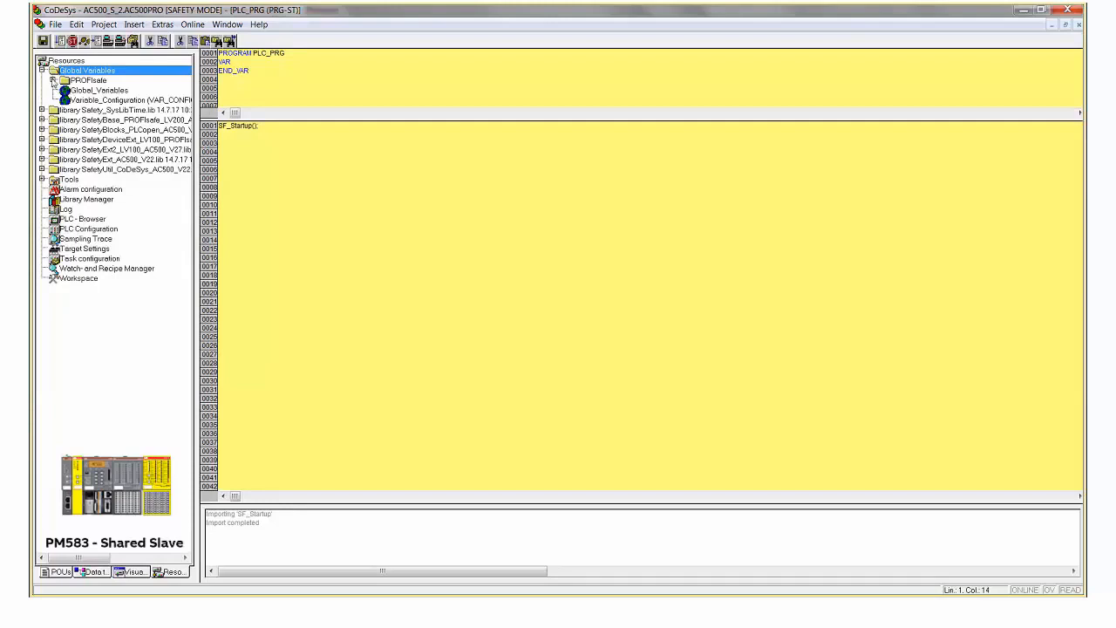
{"action": "left_click", "coordinate": [53, 80]}
{"action": "double_click", "coordinate": [114, 121]}
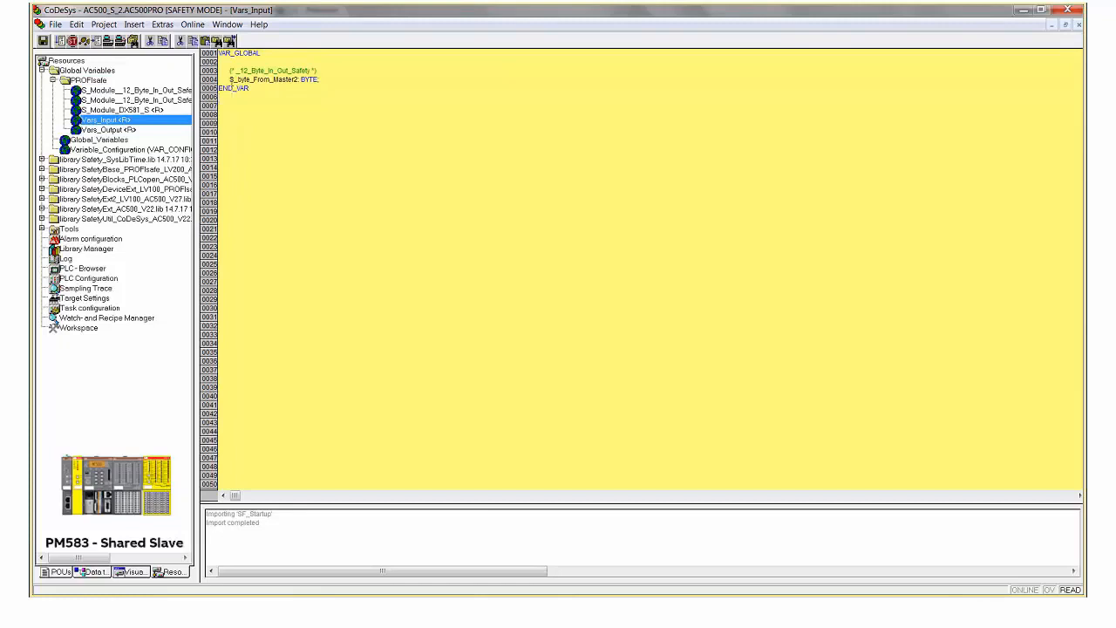
{"action": "left_click_drag", "start_coordinate": [229, 80], "coordinate": [298, 81]}
{"action": "left_click", "coordinate": [120, 133]}
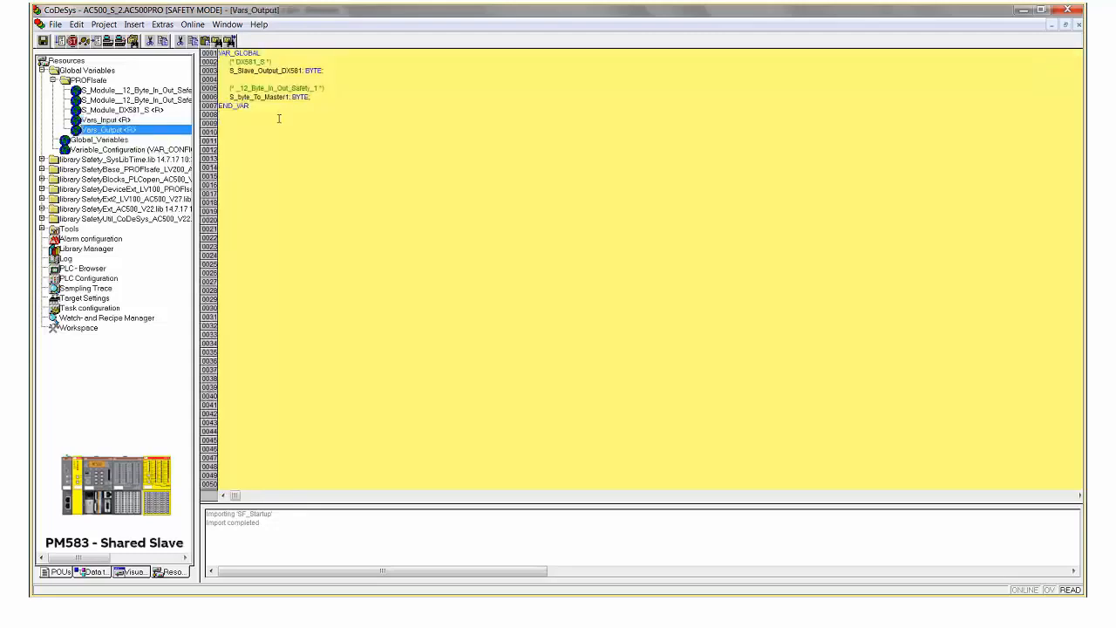
{"action": "left_click_drag", "start_coordinate": [230, 71], "coordinate": [325, 71]}
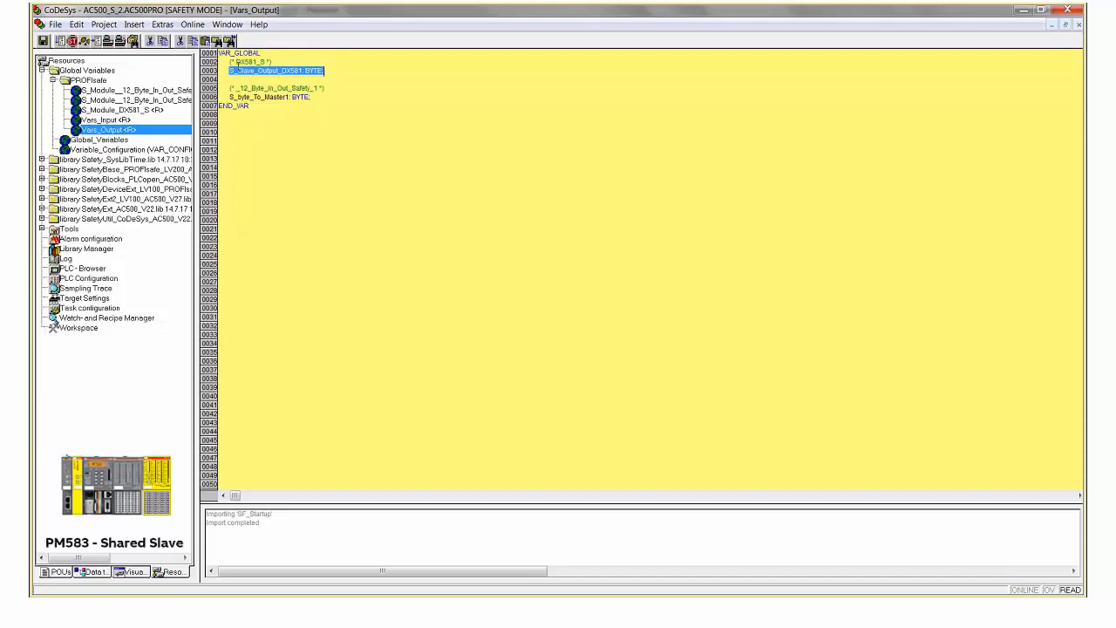
{"action": "left_click_drag", "start_coordinate": [229, 98], "coordinate": [286, 99]}
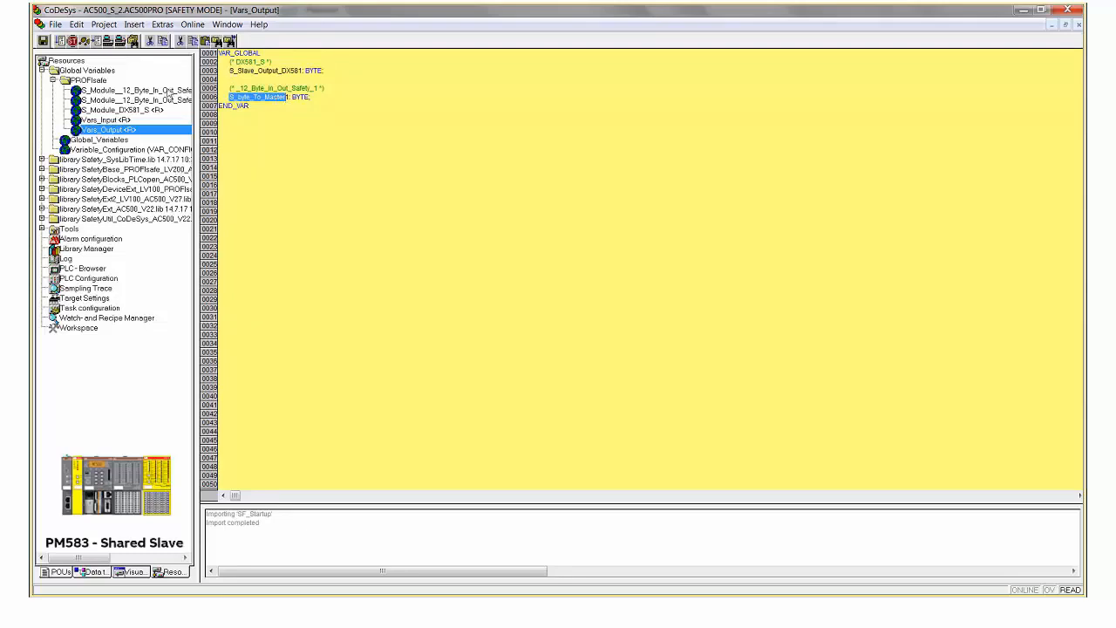
Step: In the body of PLC_PRG, add the assignment S_byte_To_Master1 := S_byte_From_Master2 on line 2, using the mapped global variables
{"action": "left_click", "coordinate": [59, 573]}
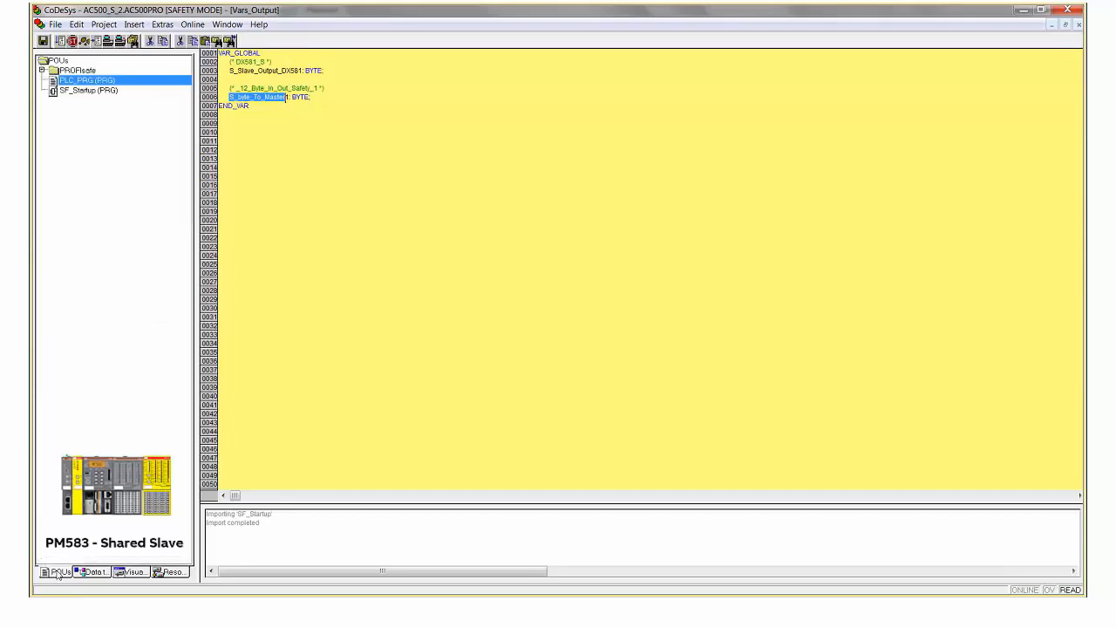
{"action": "double_click", "coordinate": [102, 81]}
{"action": "left_click", "coordinate": [279, 137]}
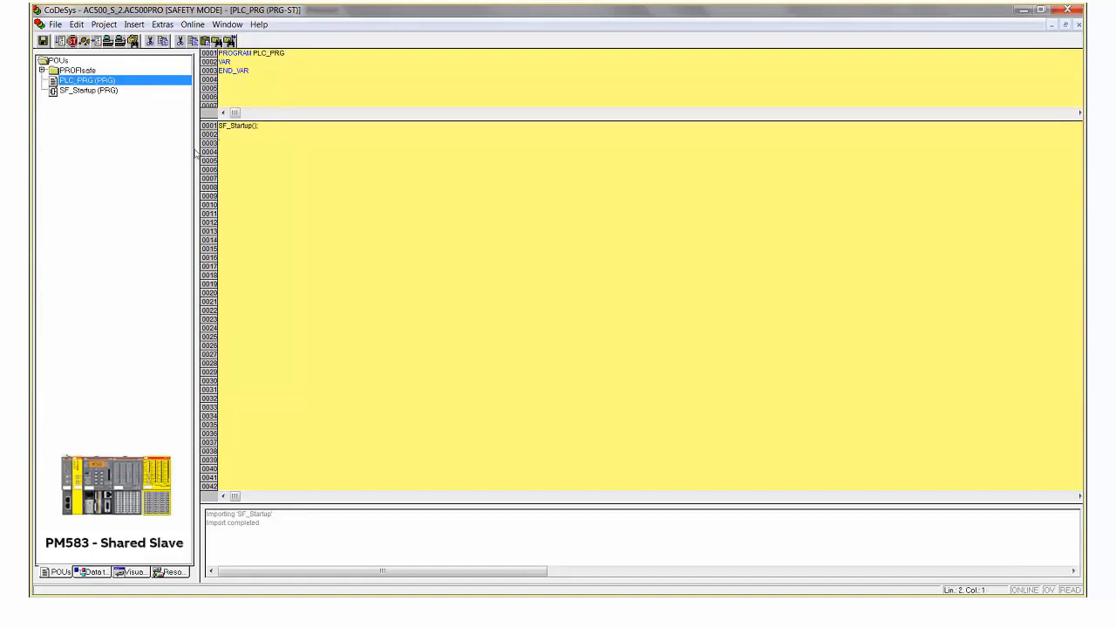
{"action": "key", "text": "F2"}
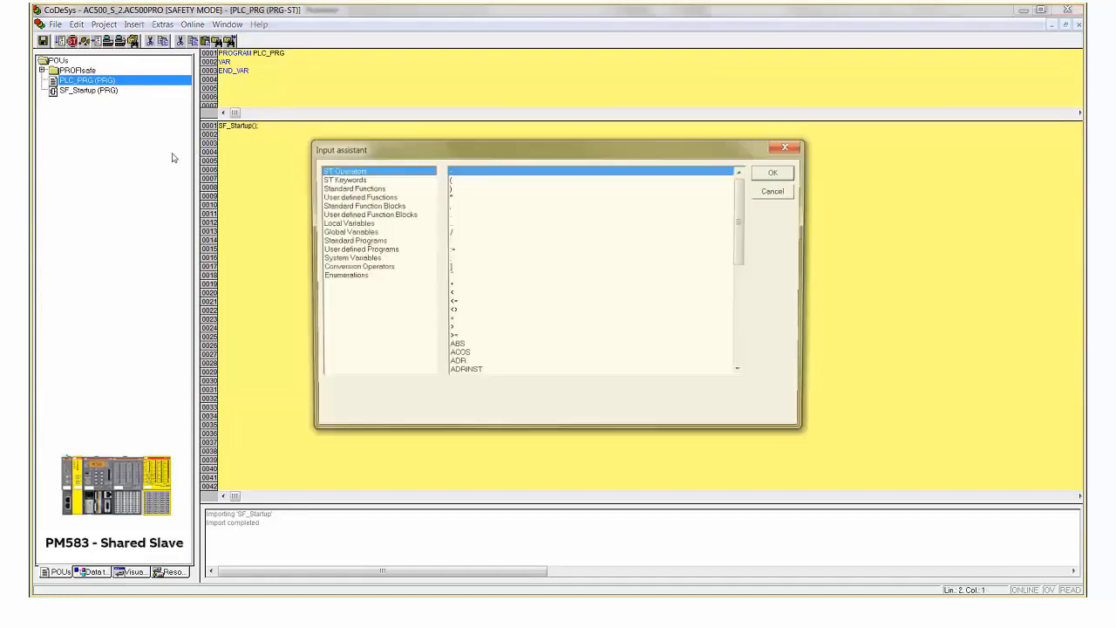
{"action": "left_click", "coordinate": [356, 231]}
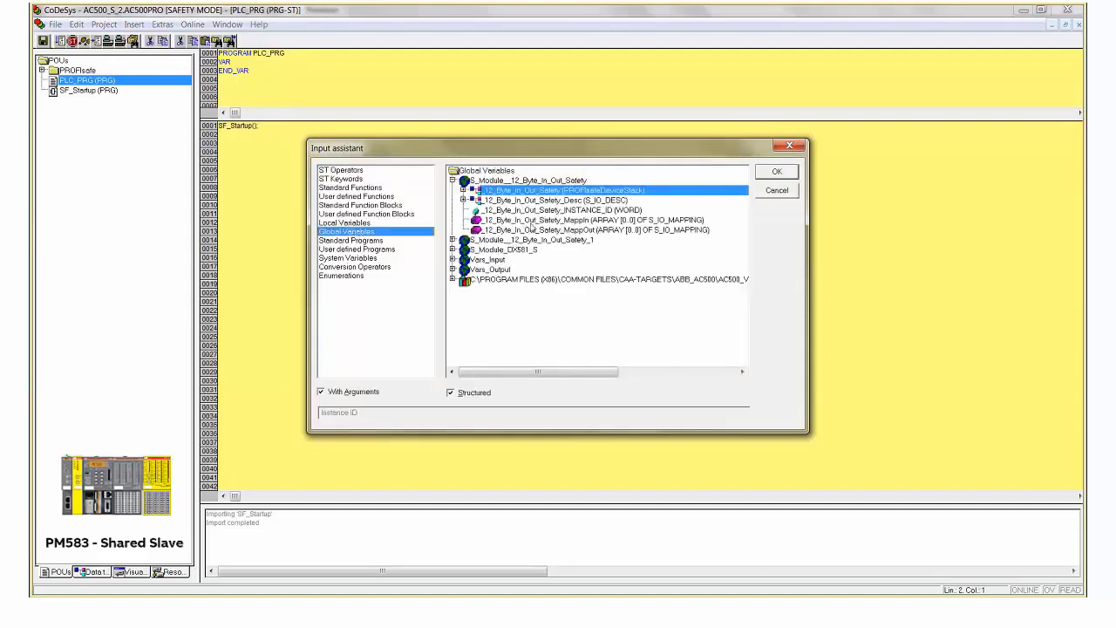
{"action": "left_click", "coordinate": [452, 270]}
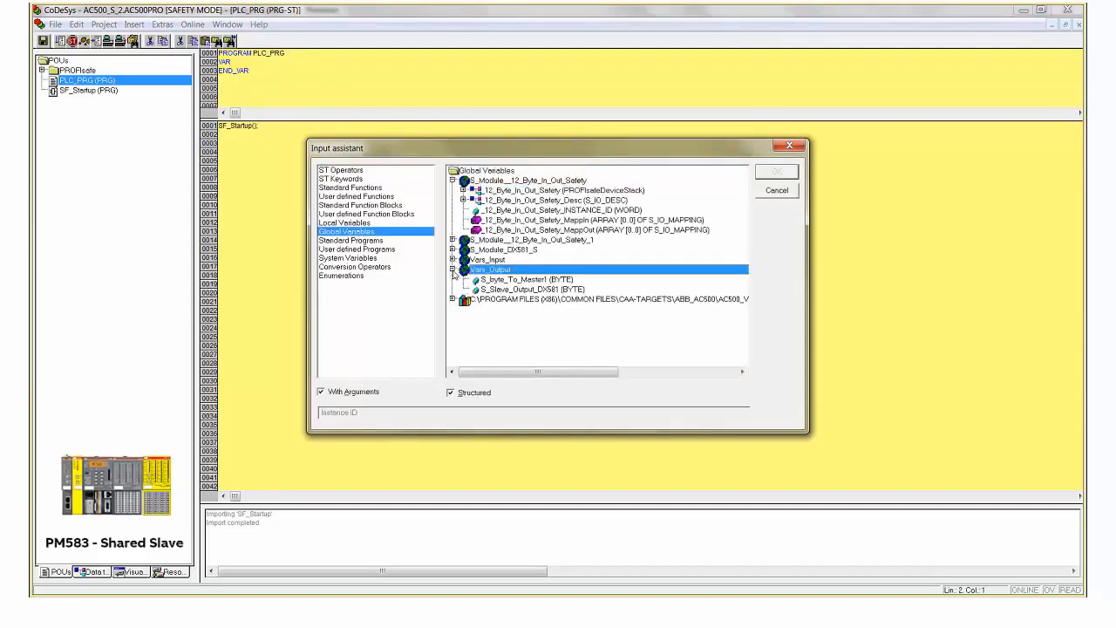
{"action": "double_click", "coordinate": [513, 280]}
{"action": "type", "text": ":="}
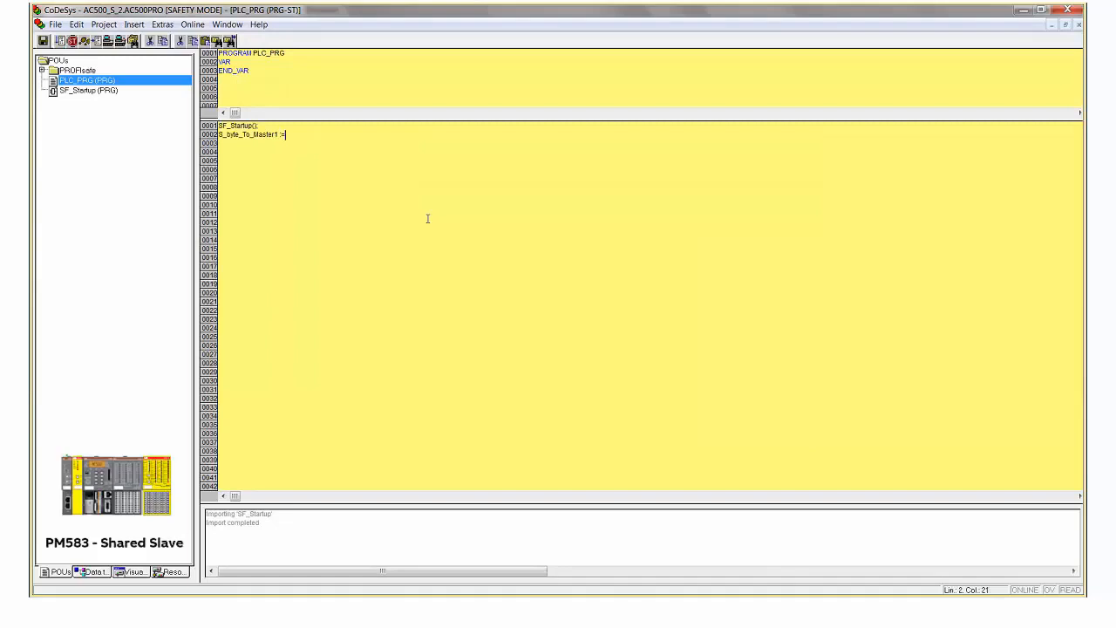
{"action": "key", "text": "F2"}
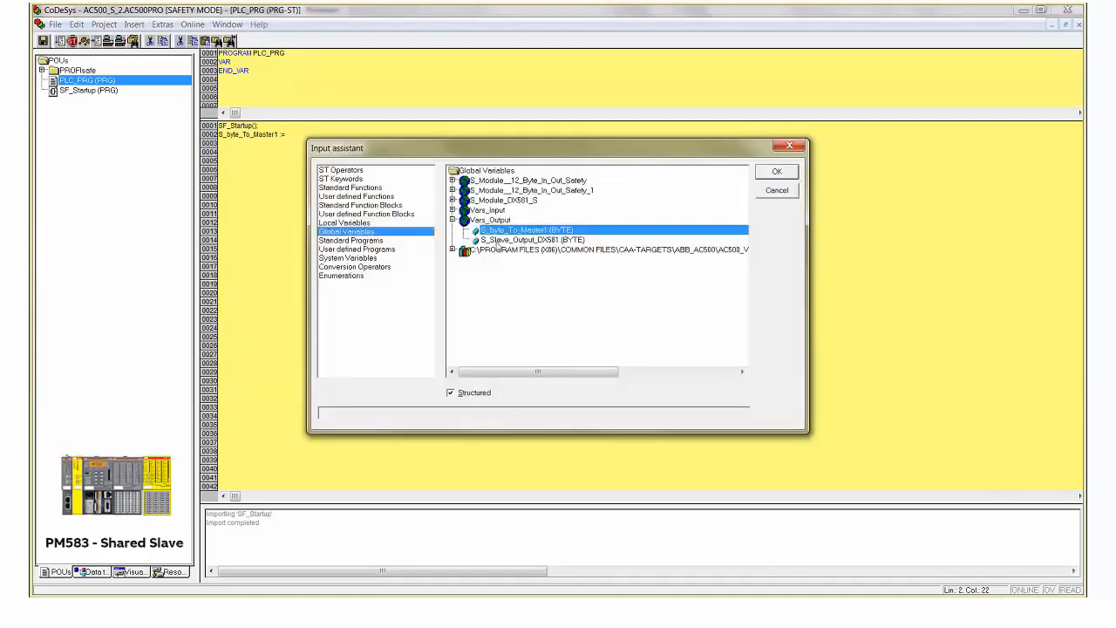
{"action": "left_click", "coordinate": [452, 210]}
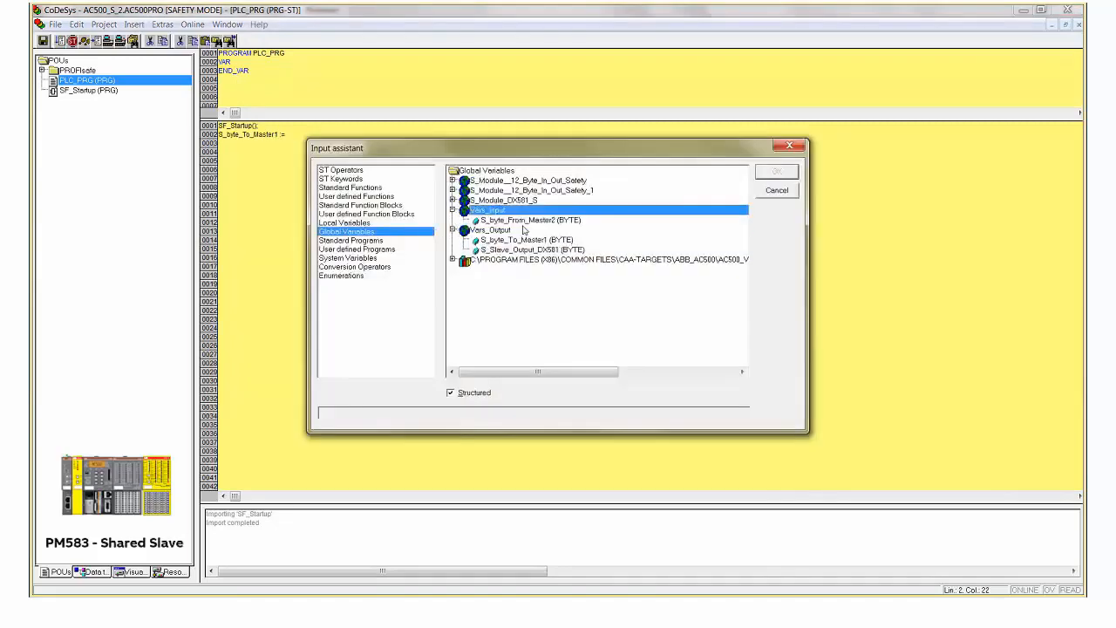
{"action": "double_click", "coordinate": [525, 230]}
Step: End the Master 1 assignment with a semicolon and the comment (* Assign received value to Master 1 *), and start a new line
{"action": "type", "text": "; (* ss"}
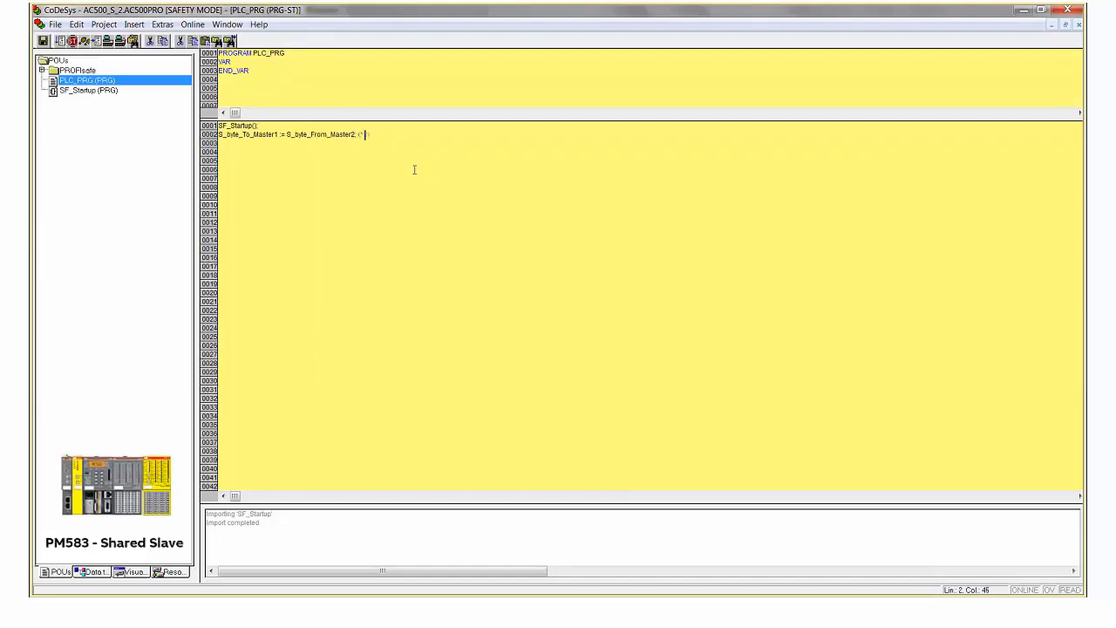
{"action": "type", "text": "sign received value to Master 1"}
{"action": "key", "text": "Return"}
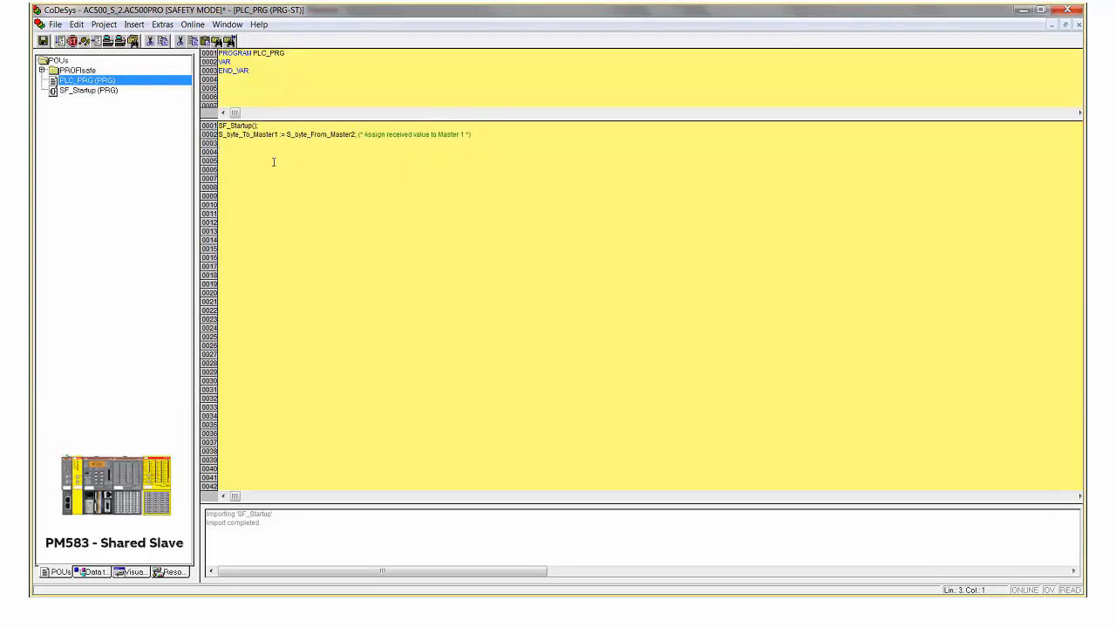
Step: Add the assignment S_Slave_Output_DX581 := S_byte_From_Master2; on line 3 of PLC_PRG
{"action": "key", "text": "F2"}
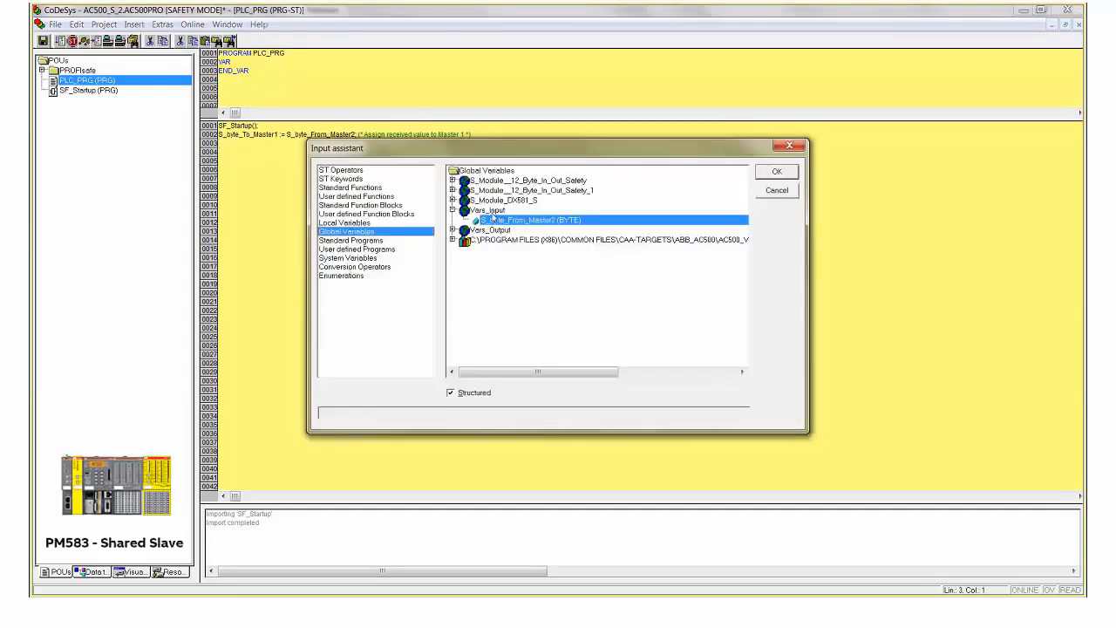
{"action": "left_click", "coordinate": [454, 230]}
{"action": "double_click", "coordinate": [516, 245]}
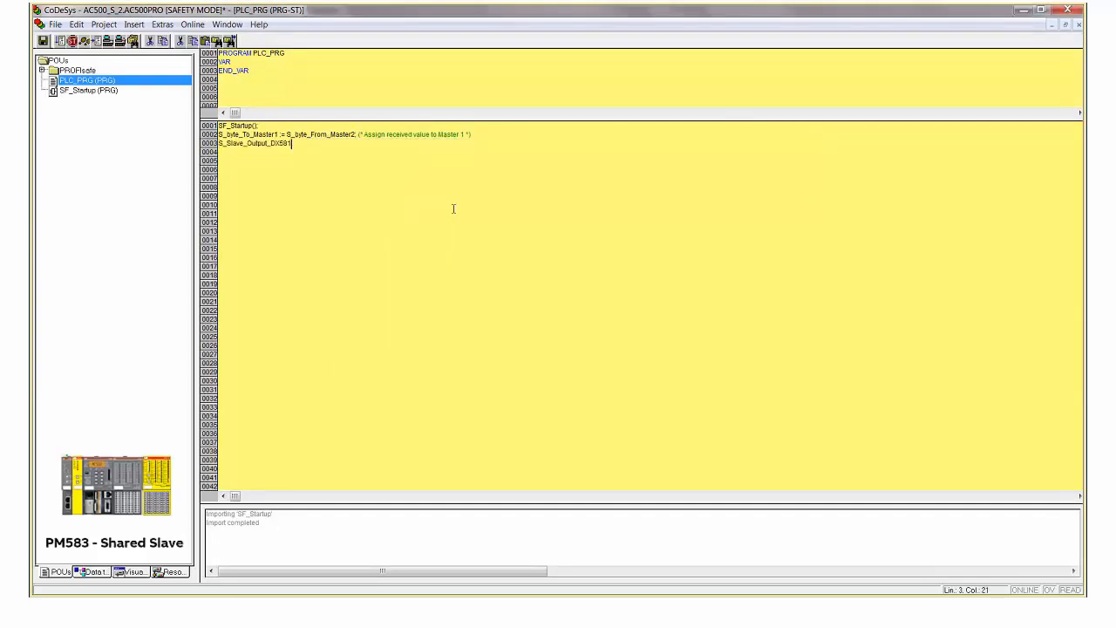
{"action": "type", "text": ":="}
{"action": "left_click_drag", "start_coordinate": [286, 135], "coordinate": [357, 135]}
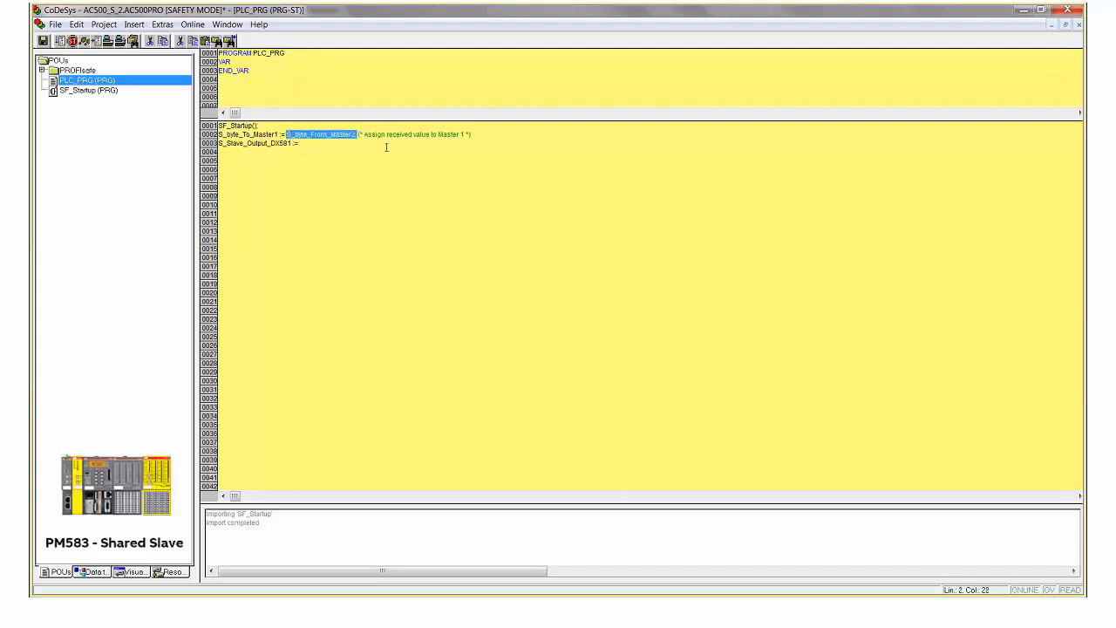
{"action": "key", "text": "ctrl+c"}
{"action": "left_click", "coordinate": [386, 146]}
{"action": "key", "text": "ctrl+v"}
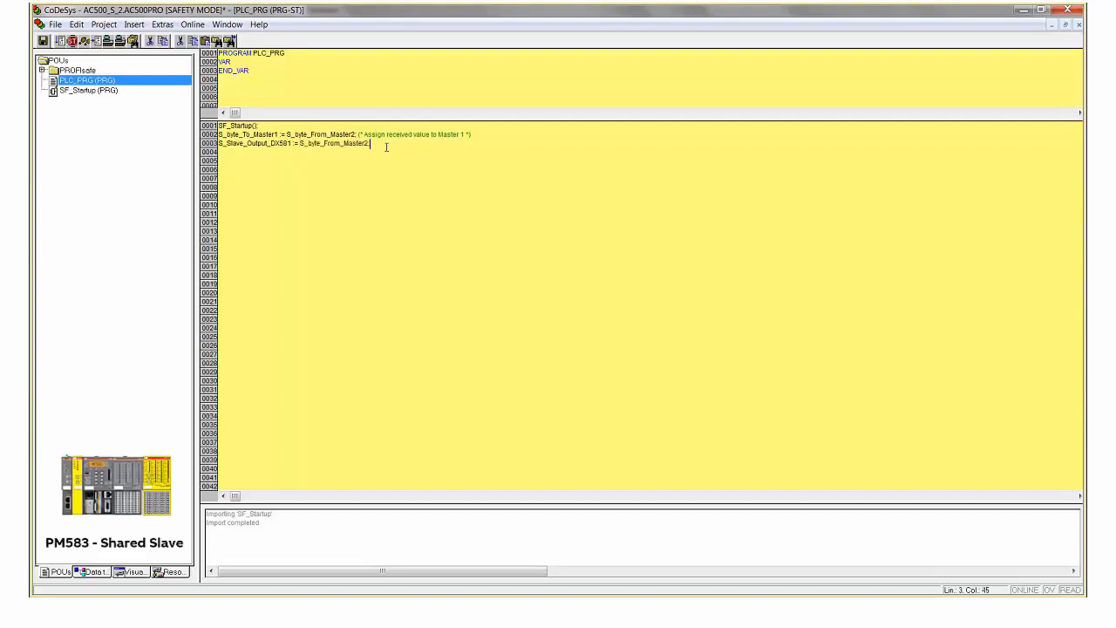
Step: Add the comment (* Assign received value to DX581-S outputs *) to the DX581 assignment and save the project
{"action": "type", "text": "; (*"}
{"action": "left_click_drag", "start_coordinate": [365, 135], "coordinate": [472, 137]}
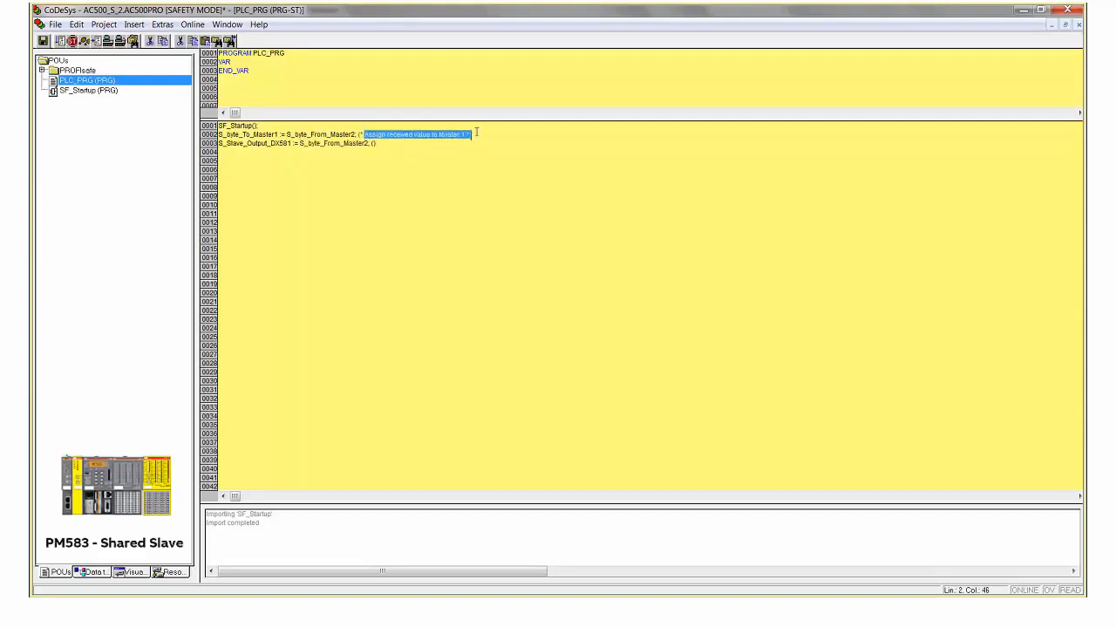
{"action": "key", "text": "ctrl+c"}
{"action": "left_click", "coordinate": [386, 145]}
{"action": "key", "text": "ctrl+v"}
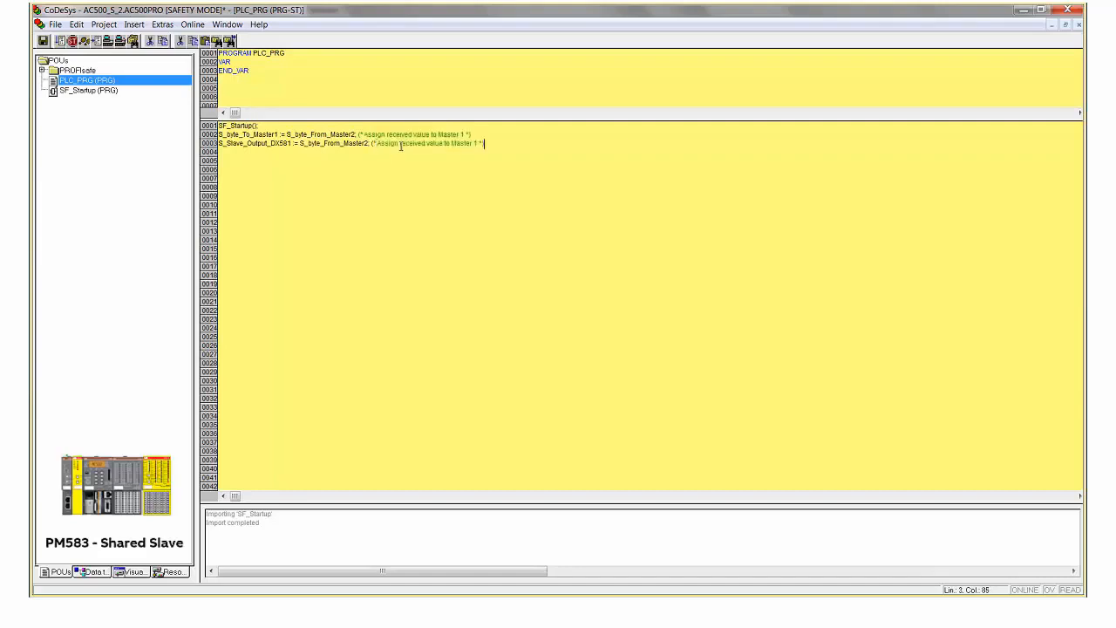
{"action": "left_click_drag", "start_coordinate": [482, 143], "coordinate": [450, 144]}
{"action": "type", "text": "DX581-S Outputs"}
{"action": "left_click", "coordinate": [493, 143]}
{"action": "left_click", "coordinate": [43, 41]}
{"action": "left_click", "coordinate": [434, 144]}
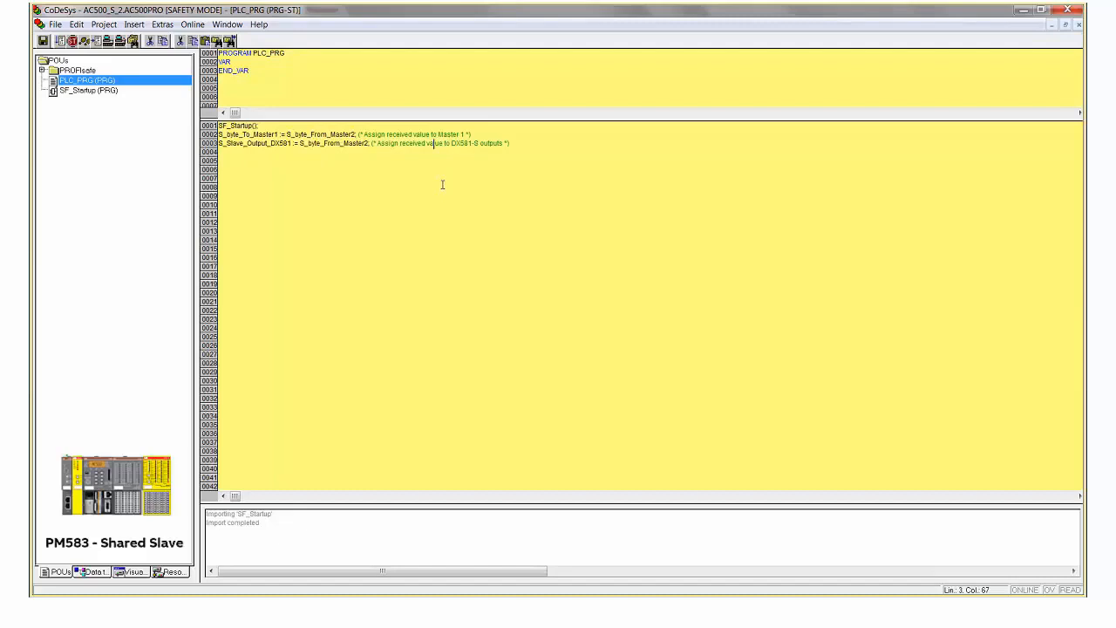
Step: Clean all compile information of the safety project and rebuild the whole project
{"action": "left_click", "coordinate": [357, 143]}
{"action": "left_click", "coordinate": [109, 27]}
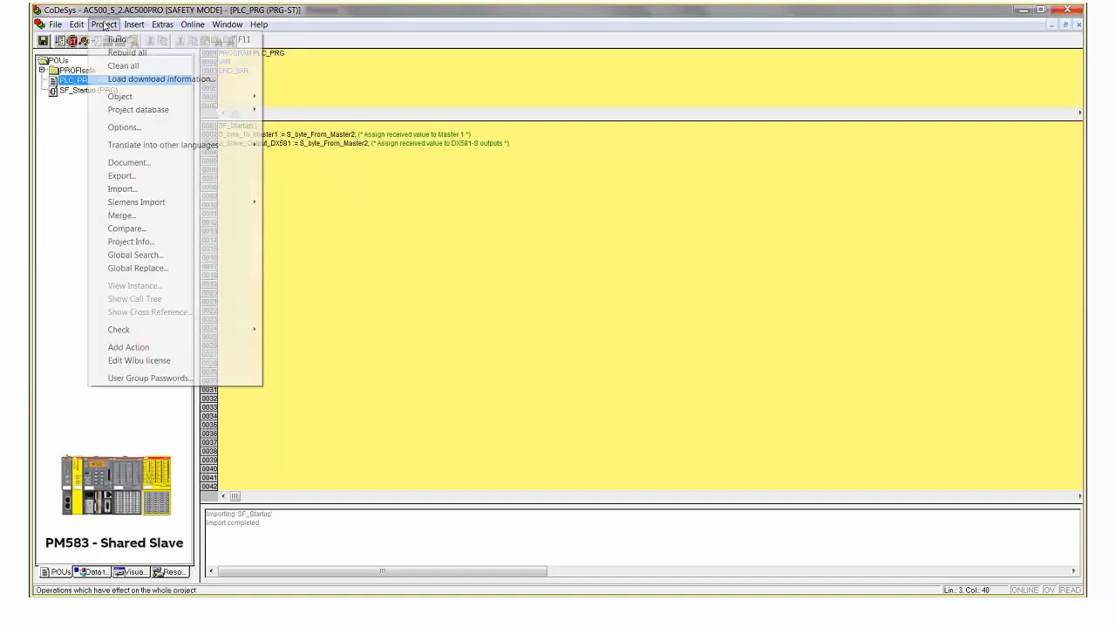
{"action": "left_click", "coordinate": [125, 67]}
{"action": "left_click", "coordinate": [109, 25]}
{"action": "left_click", "coordinate": [122, 48]}
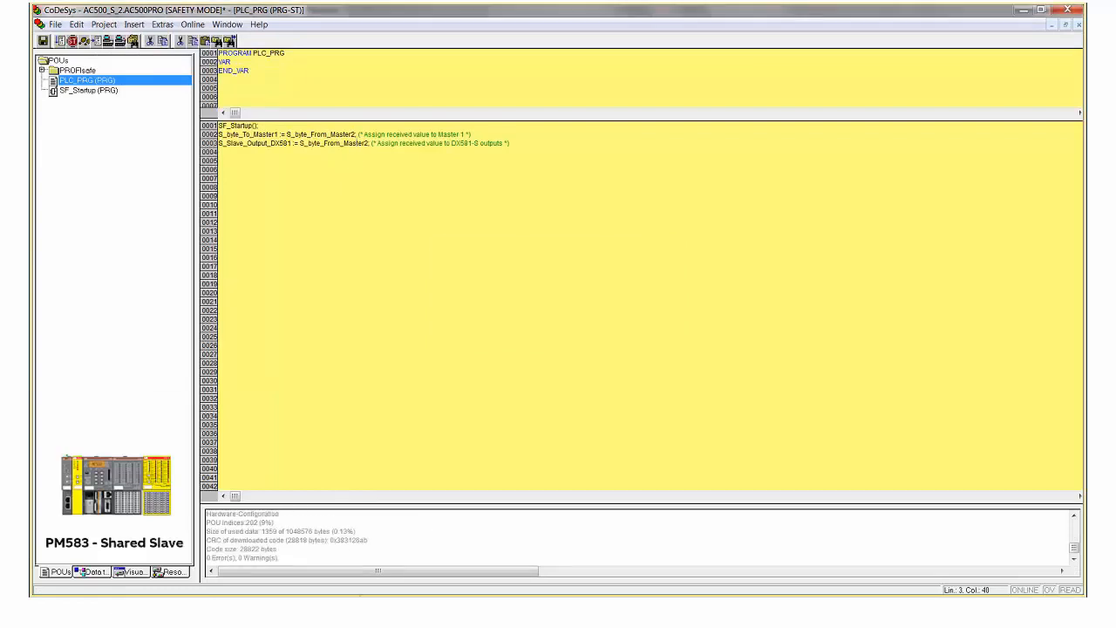
Step: Switch to Automation Builder, open the shared slave's Application_2 in CoDeSys, and enlarge the PLC_PRG window and its declaration area
{"action": "mouse_move", "coordinate": [371, 592]}
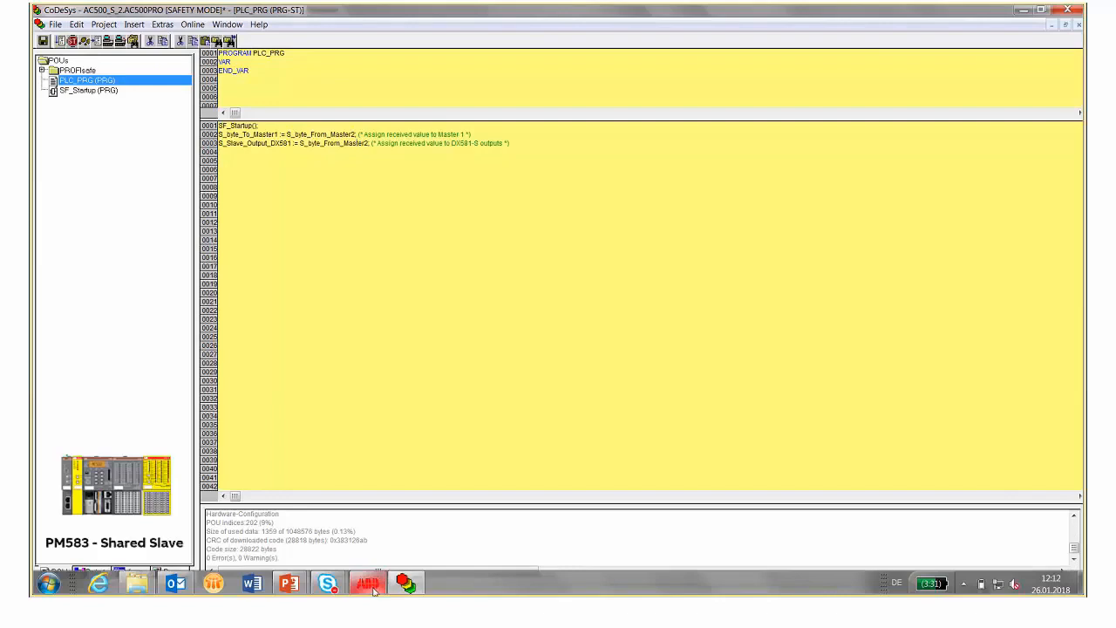
{"action": "left_click", "coordinate": [369, 585]}
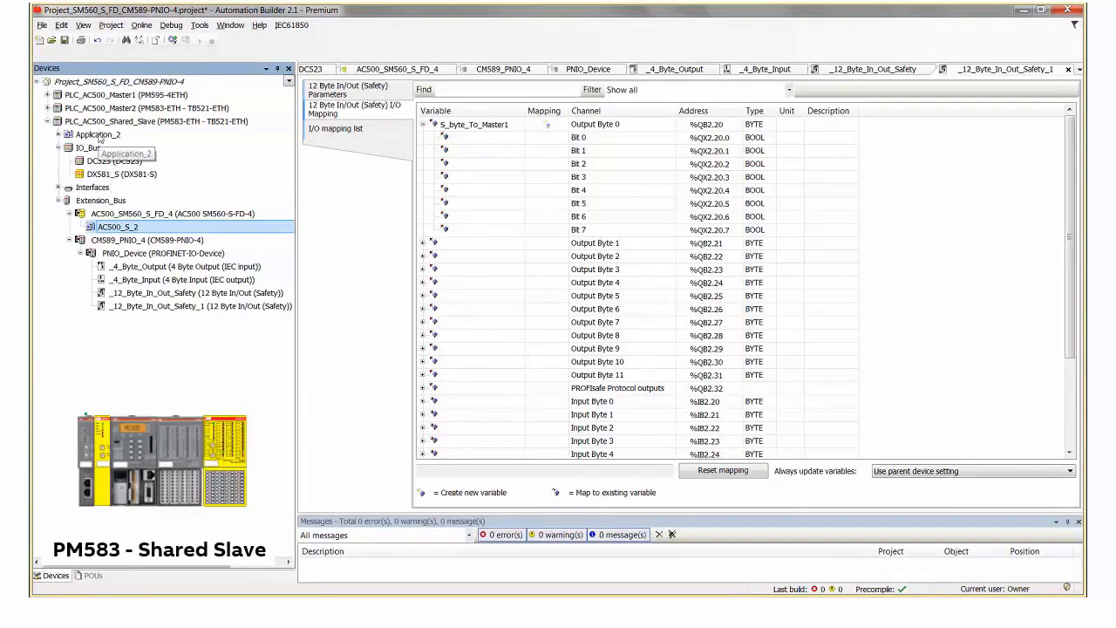
{"action": "double_click", "coordinate": [98, 137]}
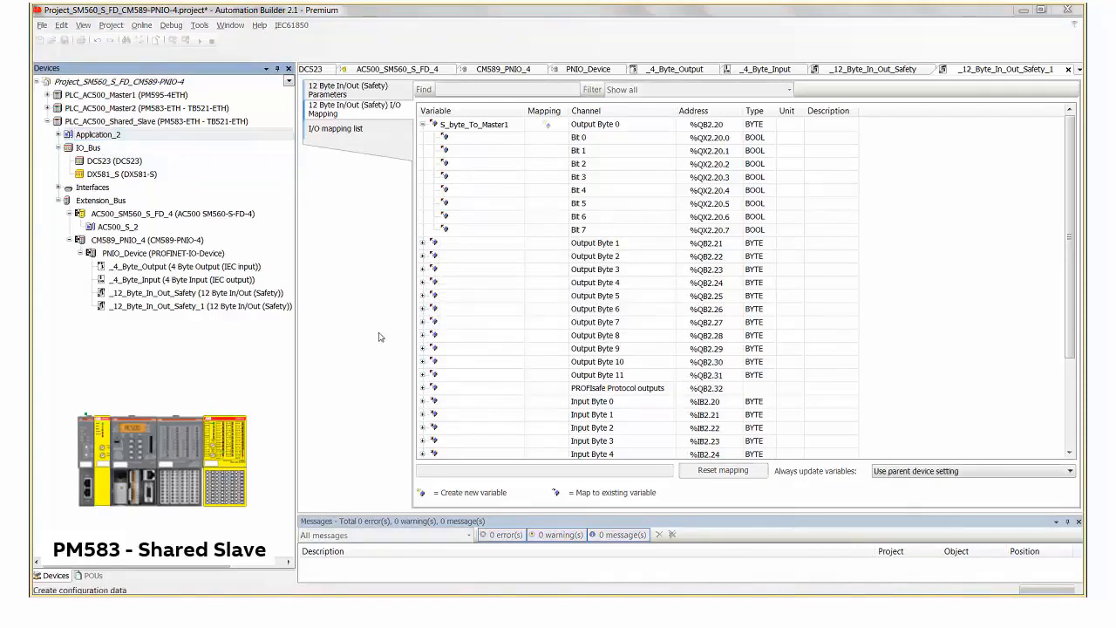
{"action": "left_click", "coordinate": [522, 342]}
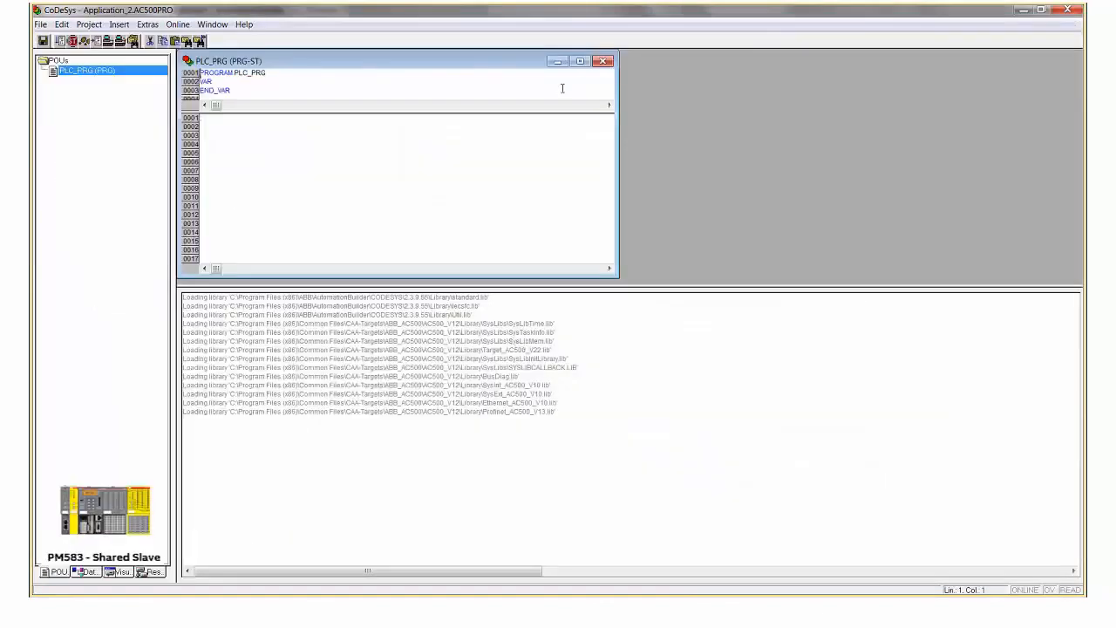
{"action": "left_click", "coordinate": [582, 62]}
{"action": "left_click_drag", "start_coordinate": [443, 289], "coordinate": [443, 432]}
{"action": "left_click_drag", "start_coordinate": [294, 88], "coordinate": [299, 195]}
Step: Examine the global variable mappings of the safety and 4-byte modules under Extension_Bus, CM589_PNIO_4, PNIO_Device
{"action": "left_click", "coordinate": [153, 571]}
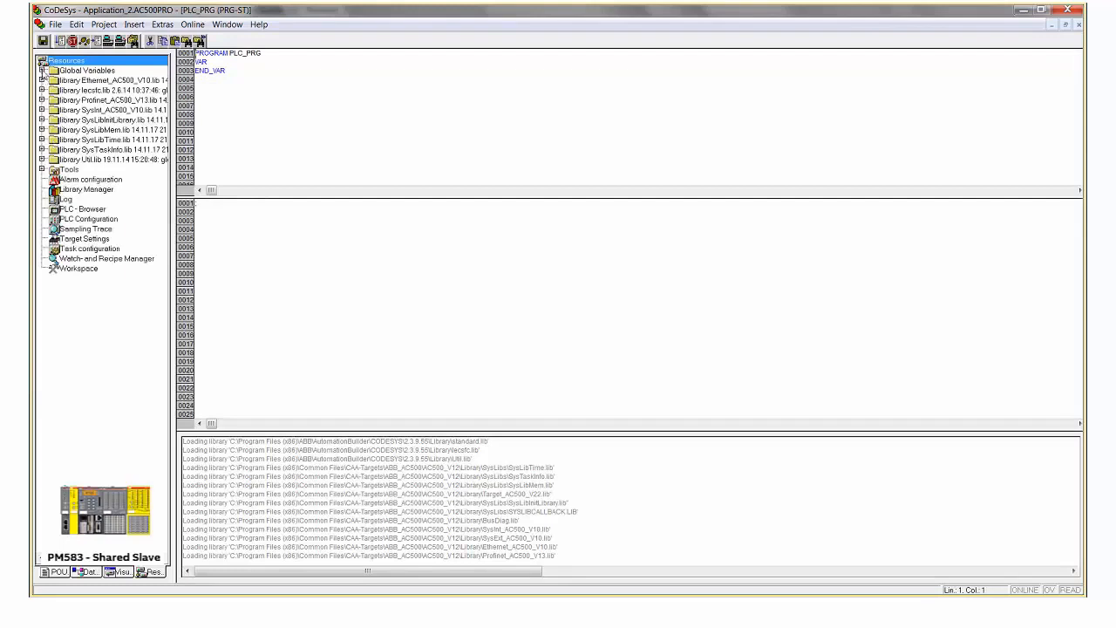
{"action": "left_click", "coordinate": [42, 69]}
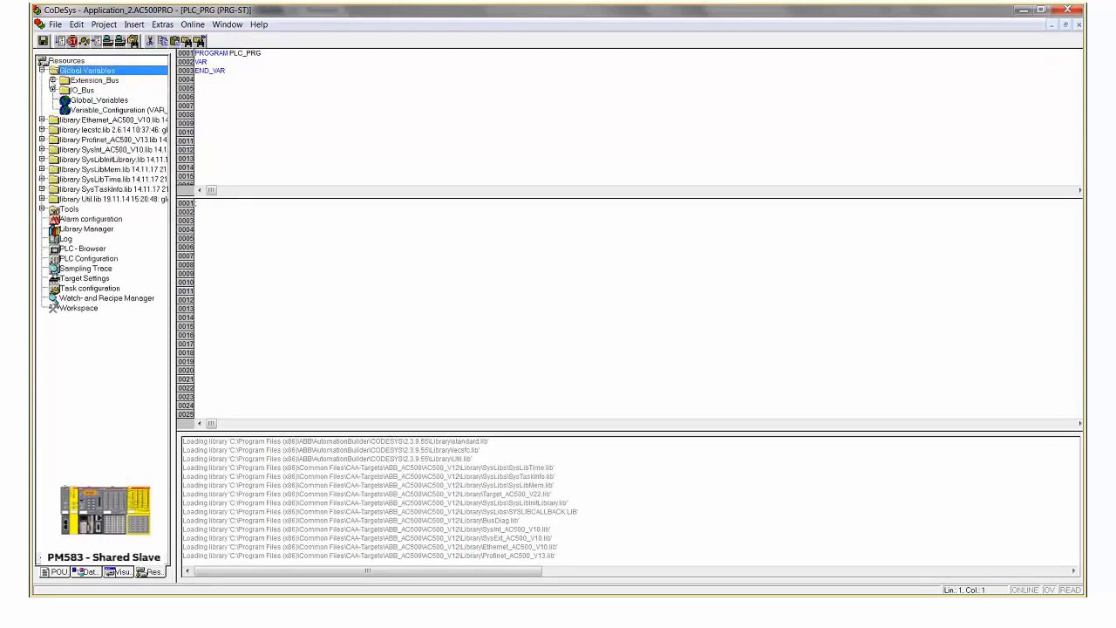
{"action": "left_click", "coordinate": [52, 79]}
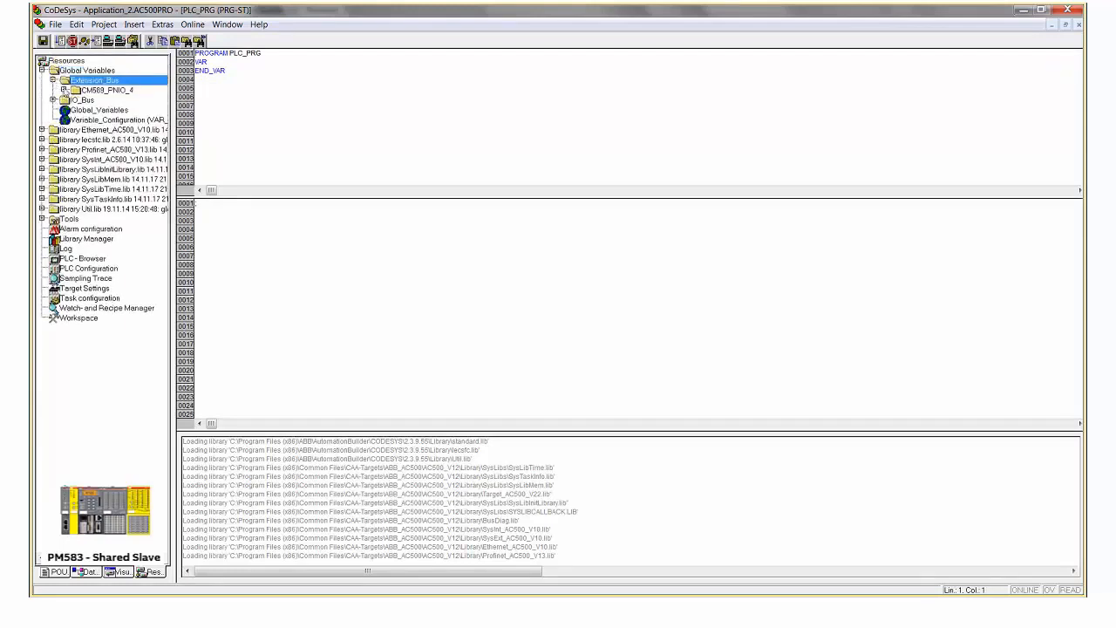
{"action": "left_click", "coordinate": [63, 90]}
{"action": "left_click", "coordinate": [75, 99]}
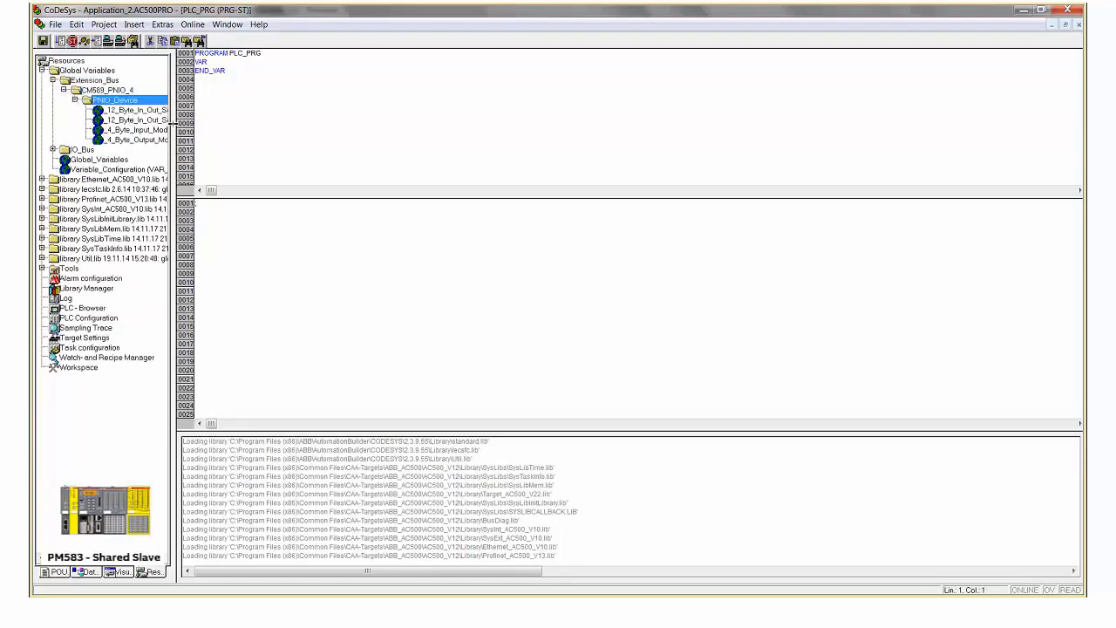
{"action": "left_click_drag", "start_coordinate": [172, 126], "coordinate": [270, 125]}
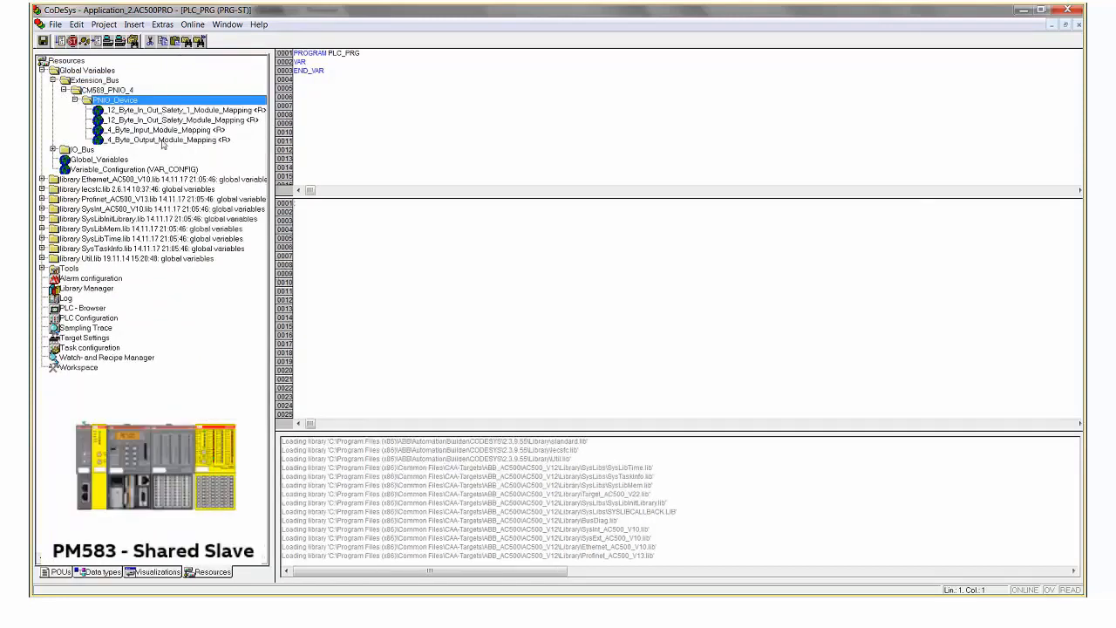
{"action": "double_click", "coordinate": [170, 112]}
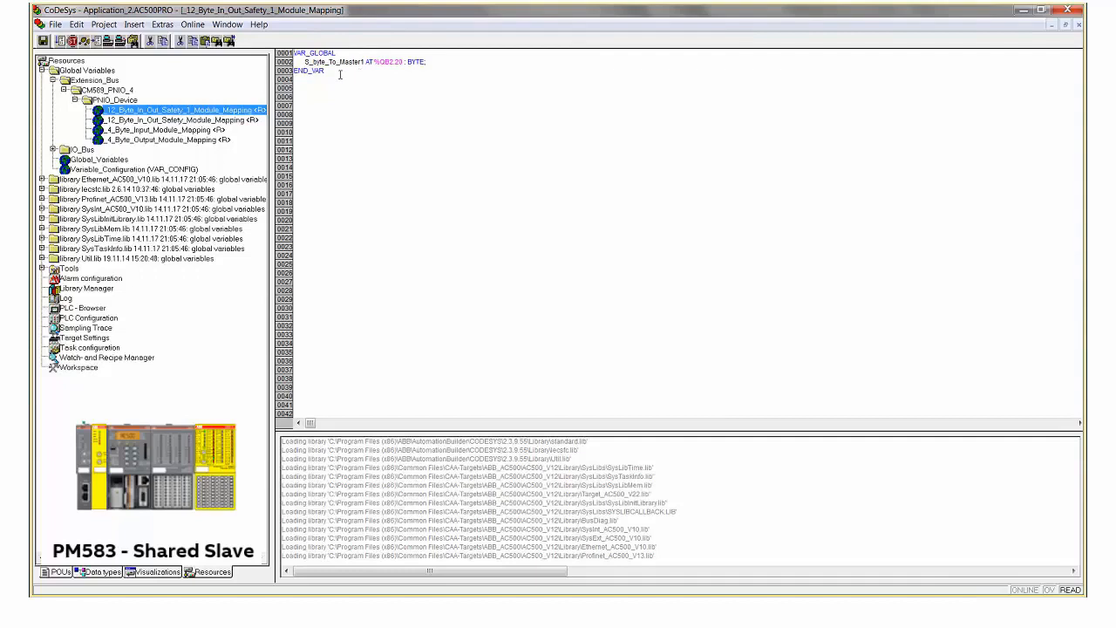
{"action": "double_click", "coordinate": [190, 121]}
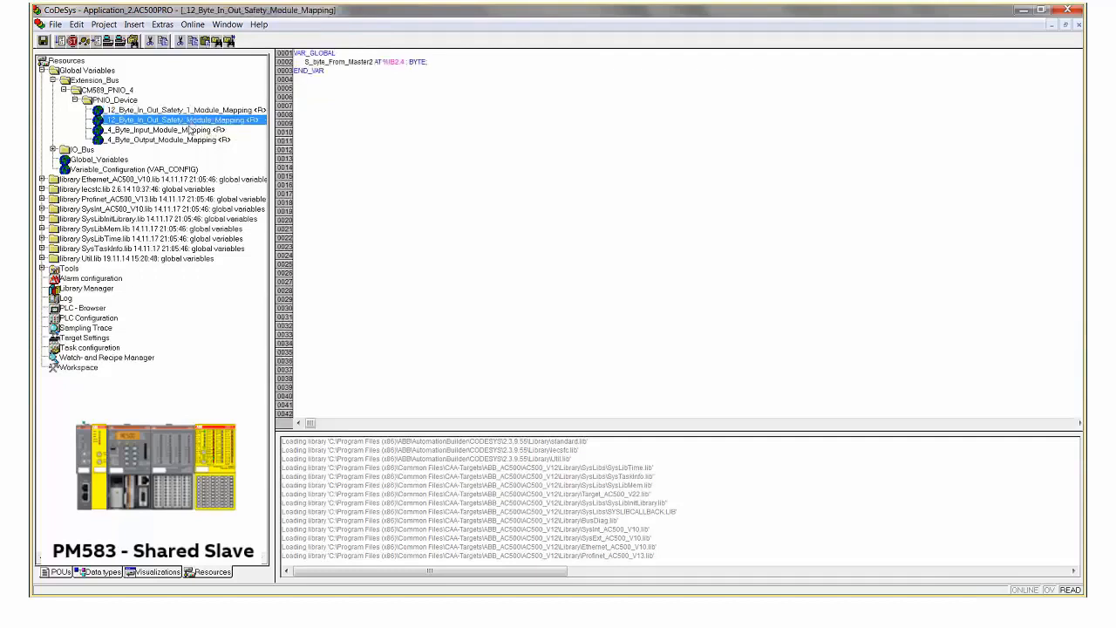
{"action": "double_click", "coordinate": [190, 130]}
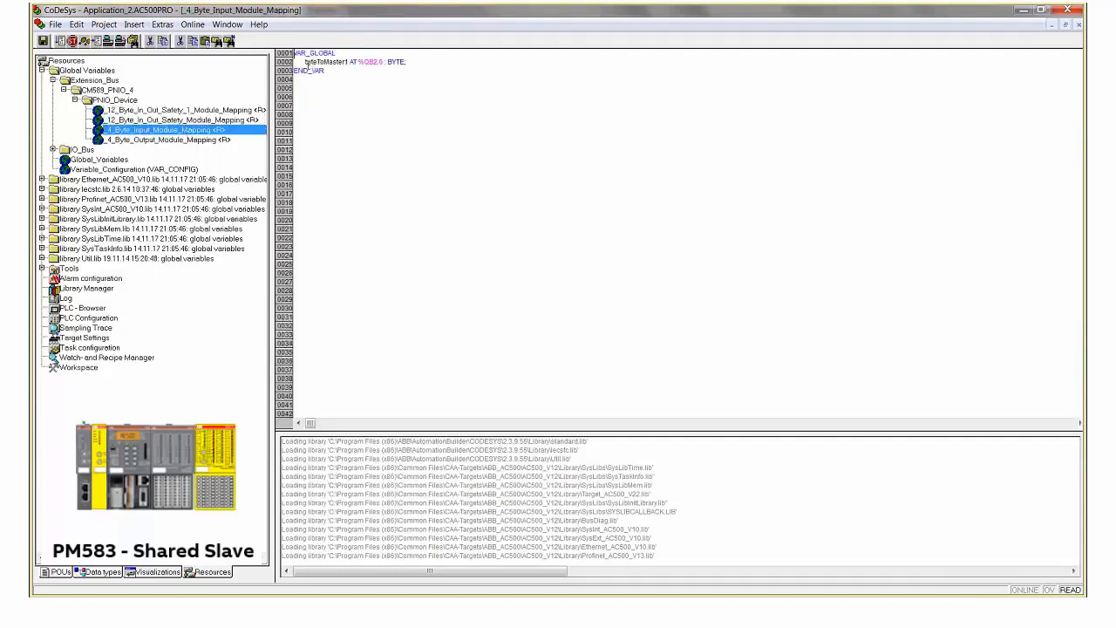
{"action": "left_click", "coordinate": [212, 141]}
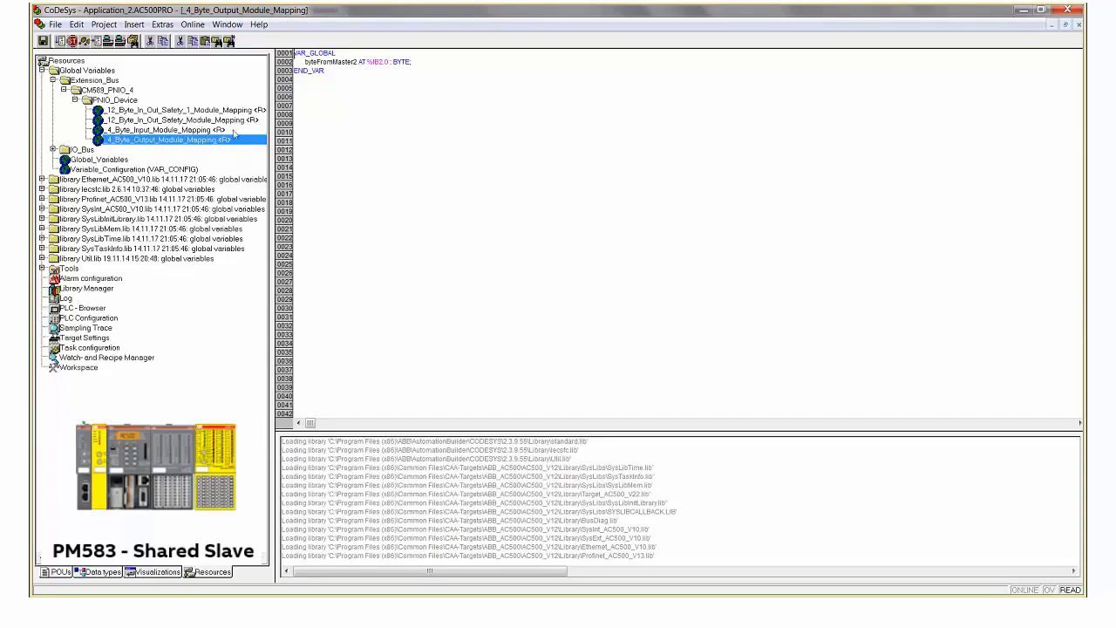
{"action": "left_click_drag", "start_coordinate": [305, 61], "coordinate": [357, 63]}
Step: Examine the DC523 module mapping under IO_Bus and recheck the variables in the 4-byte output and input module mappings
{"action": "left_click", "coordinate": [53, 150]}
{"action": "double_click", "coordinate": [117, 160]}
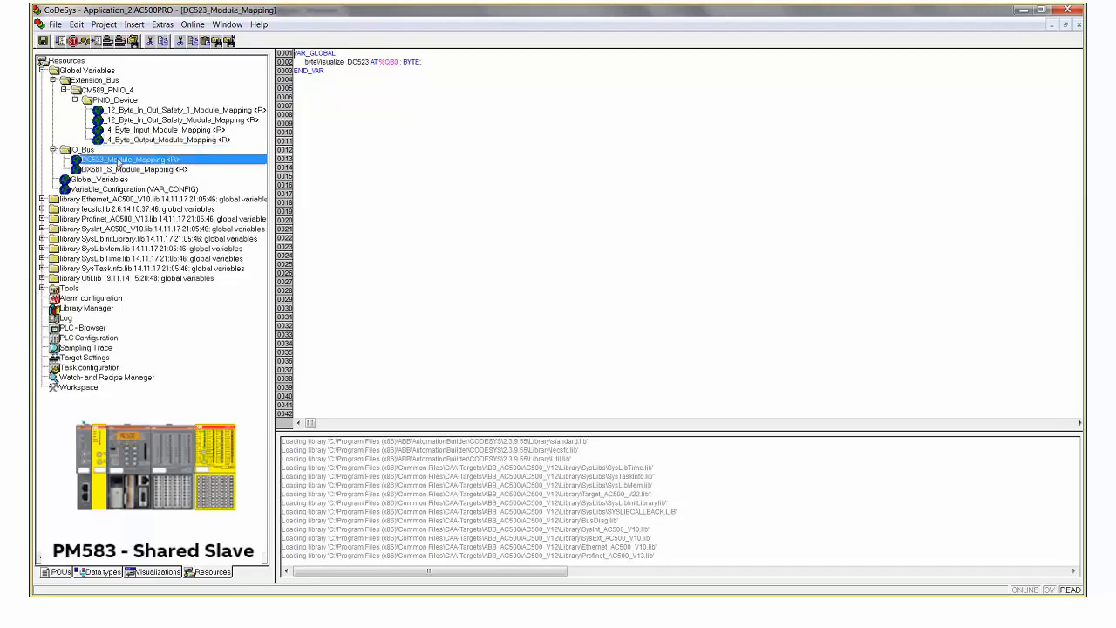
{"action": "left_click_drag", "start_coordinate": [305, 62], "coordinate": [370, 61]}
{"action": "left_click", "coordinate": [337, 123]}
{"action": "double_click", "coordinate": [172, 140]}
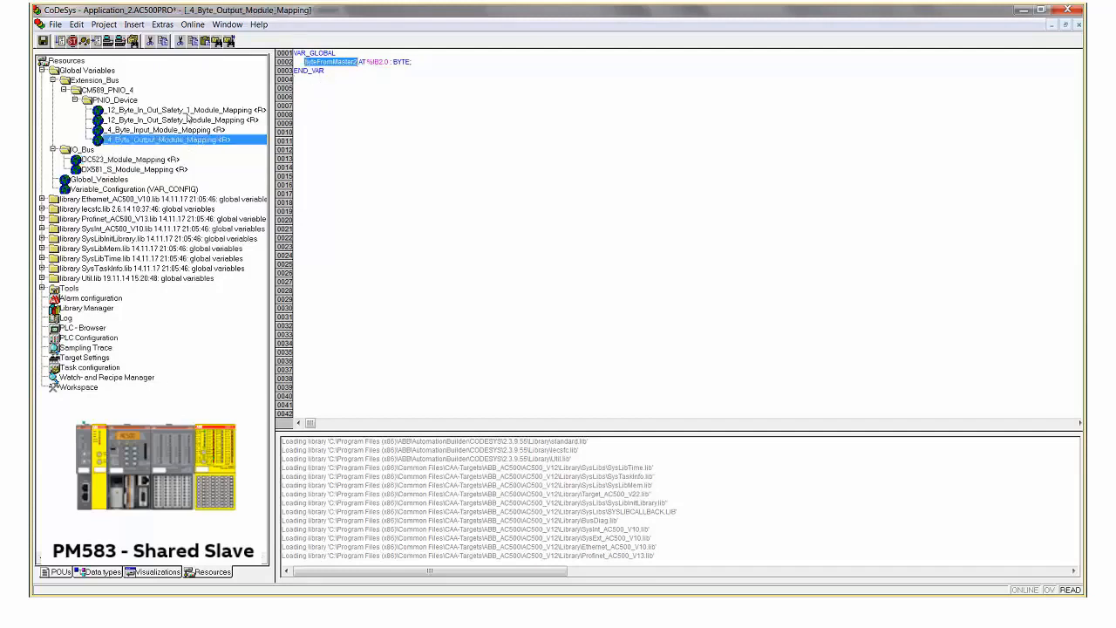
{"action": "double_click", "coordinate": [171, 130]}
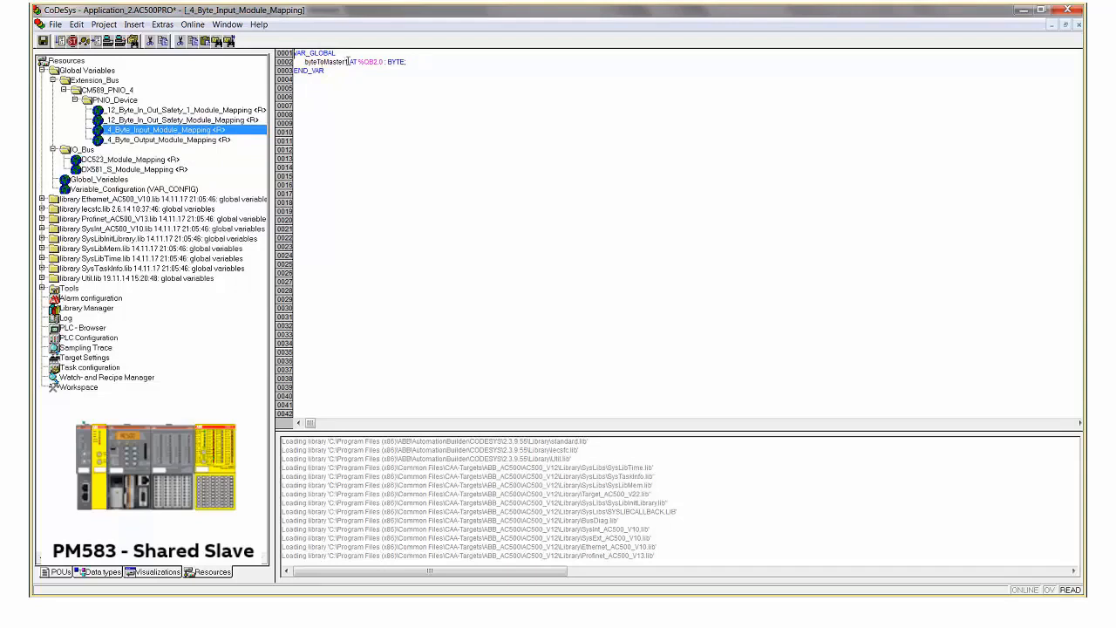
Step: Open PLC_PRG and insert the global variable byteToMaster1 from the 4-byte input module mapping in the first code line
{"action": "left_click", "coordinate": [59, 572]}
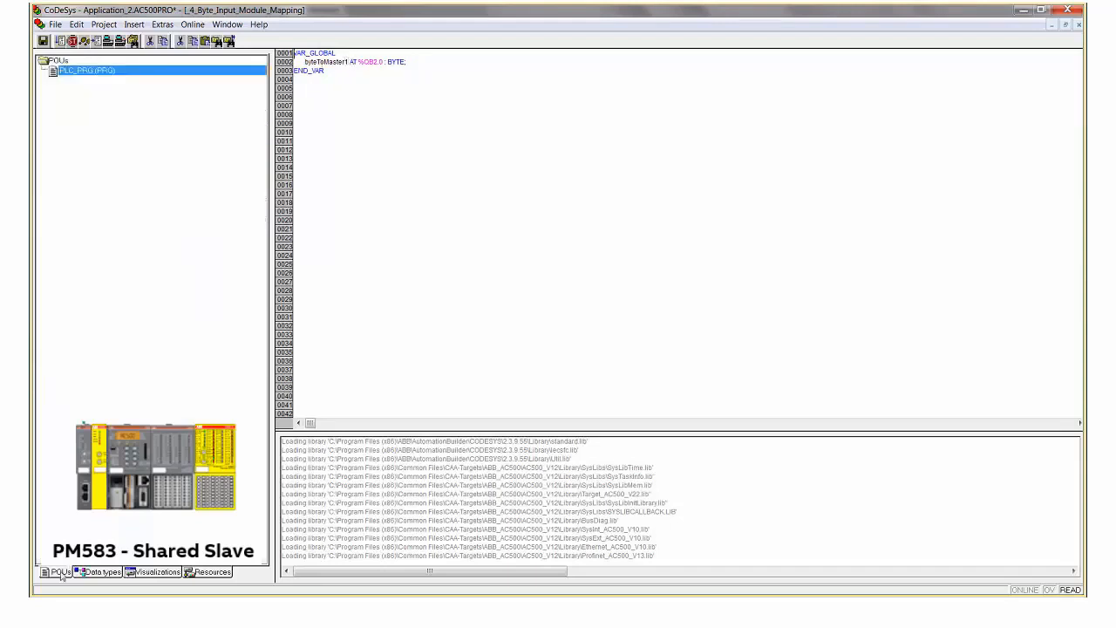
{"action": "double_click", "coordinate": [87, 72]}
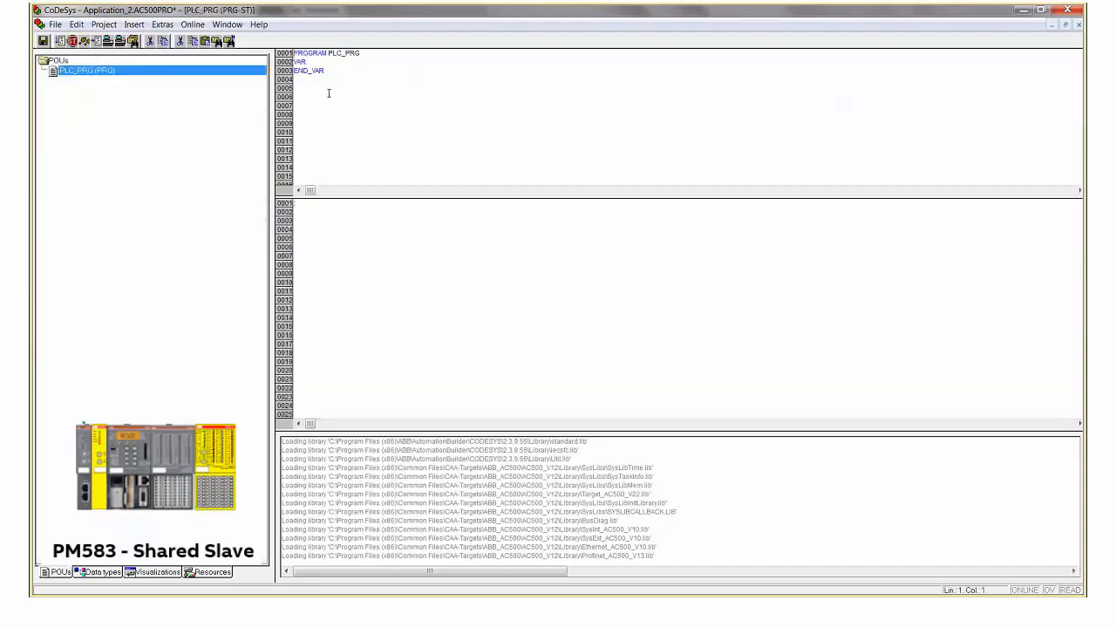
{"action": "left_click", "coordinate": [314, 207]}
{"action": "key", "text": "F2"}
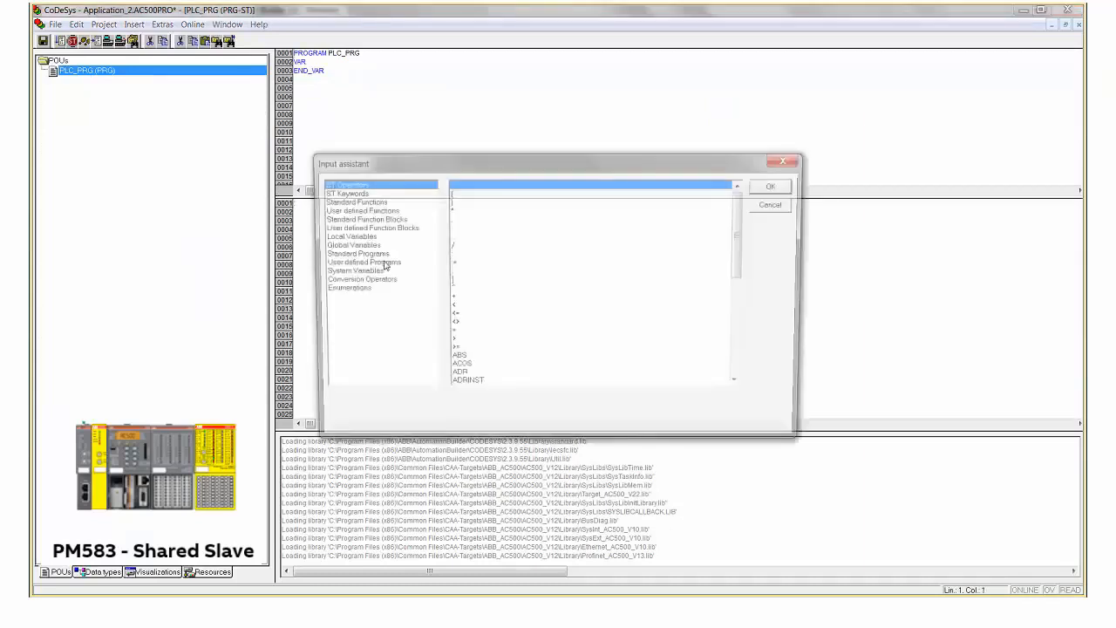
{"action": "left_click", "coordinate": [346, 237]}
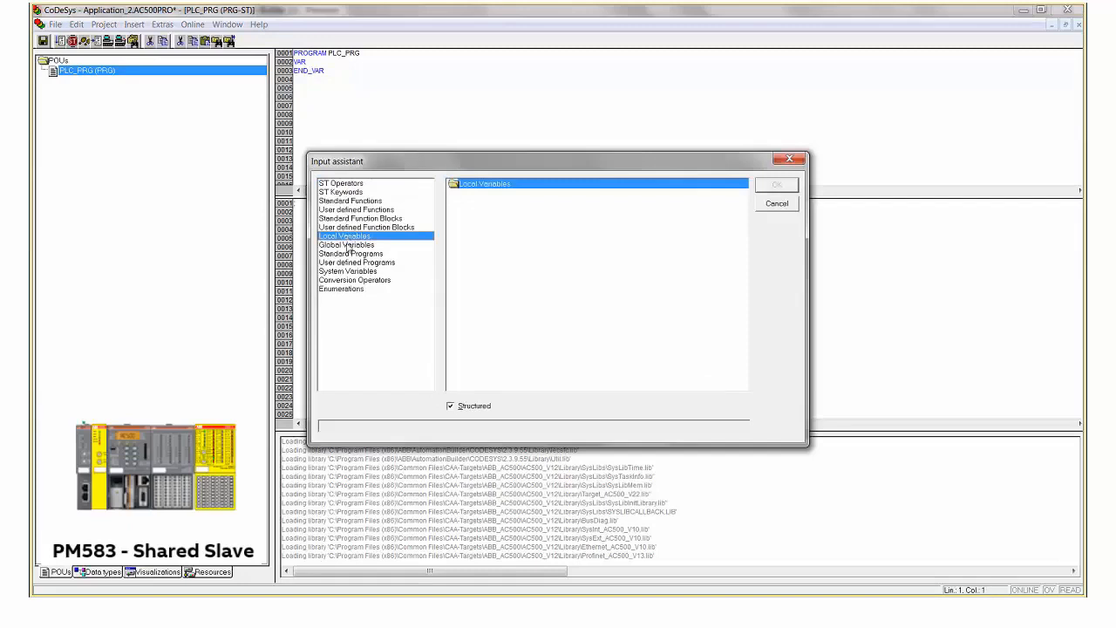
{"action": "left_click", "coordinate": [347, 245]}
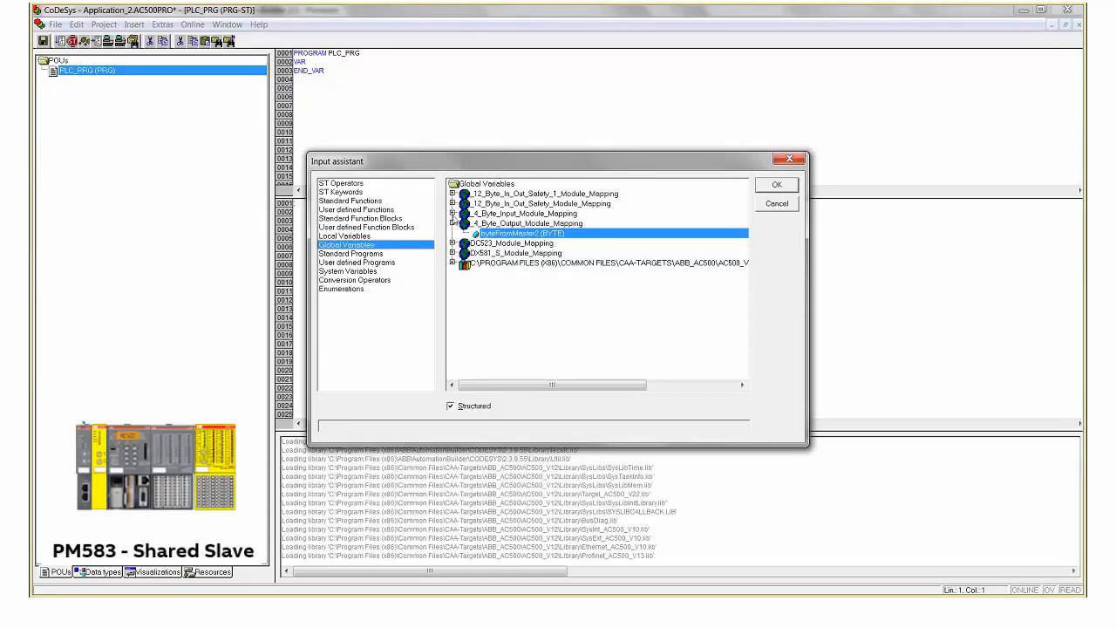
{"action": "left_click", "coordinate": [453, 213]}
{"action": "double_click", "coordinate": [500, 224]}
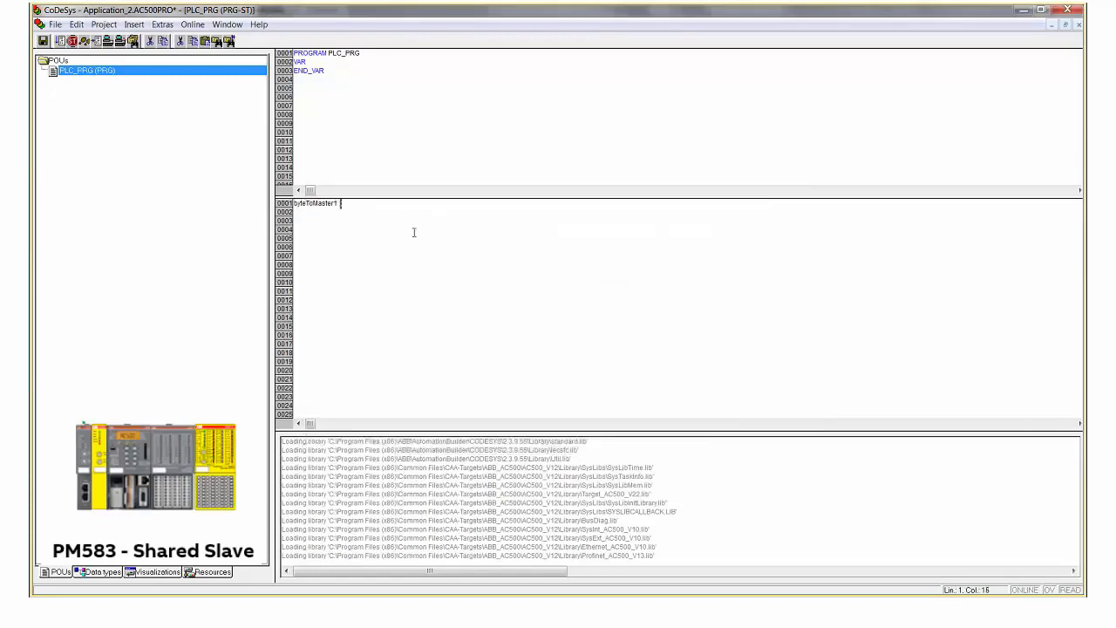
Step: Complete the first line as an assignment from byteFromMaster2 and add the comment "Send to Master 1"
{"action": "type", "text": "="}
{"action": "key", "text": "F2"}
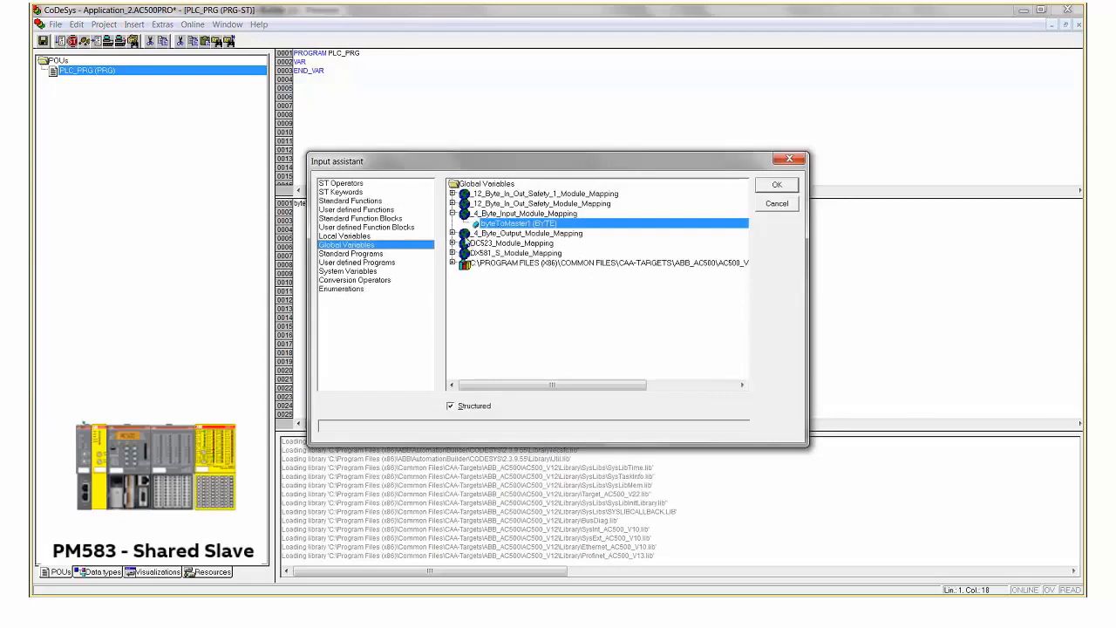
{"action": "left_click", "coordinate": [453, 233]}
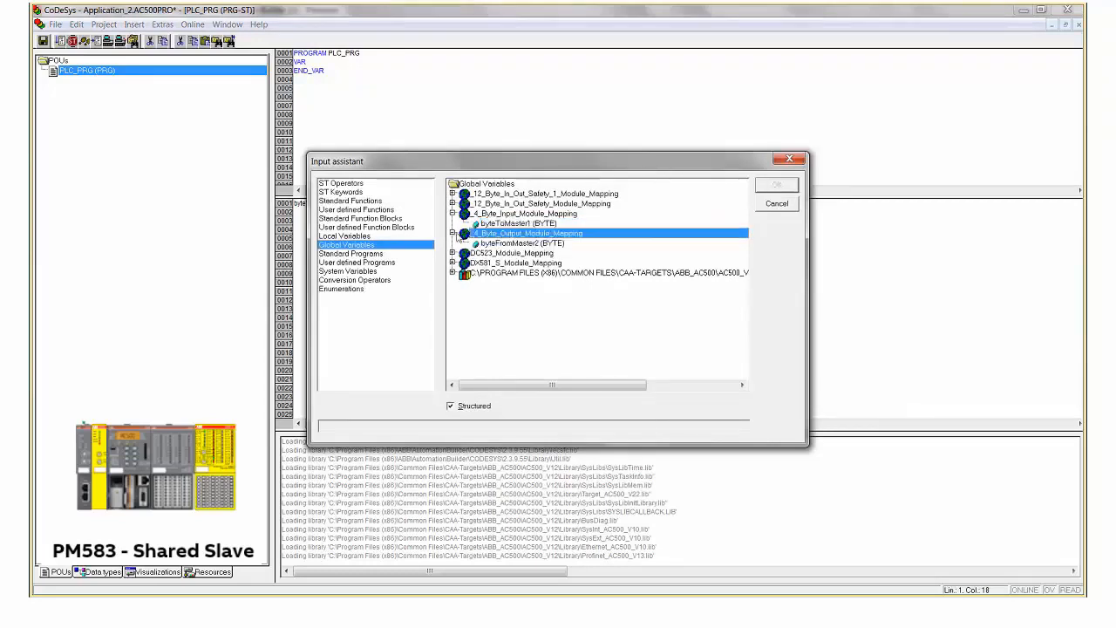
{"action": "double_click", "coordinate": [506, 242]}
{"action": "type", "text": "; ("}
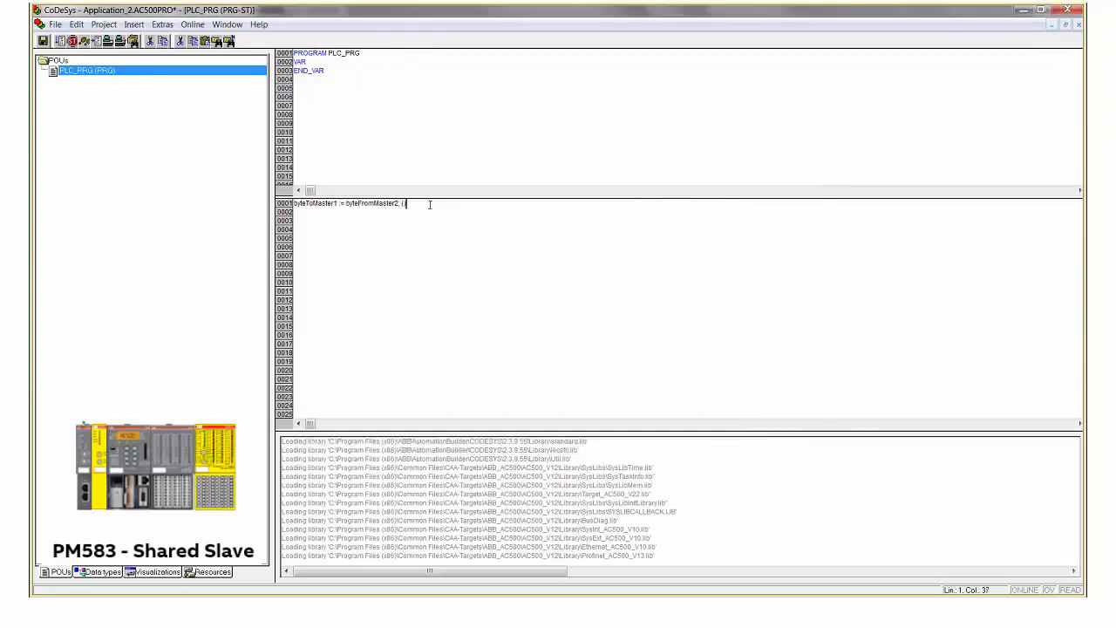
{"action": "type", "text": "* Send to Master *1 *"}
{"action": "left_click", "coordinate": [483, 208]}
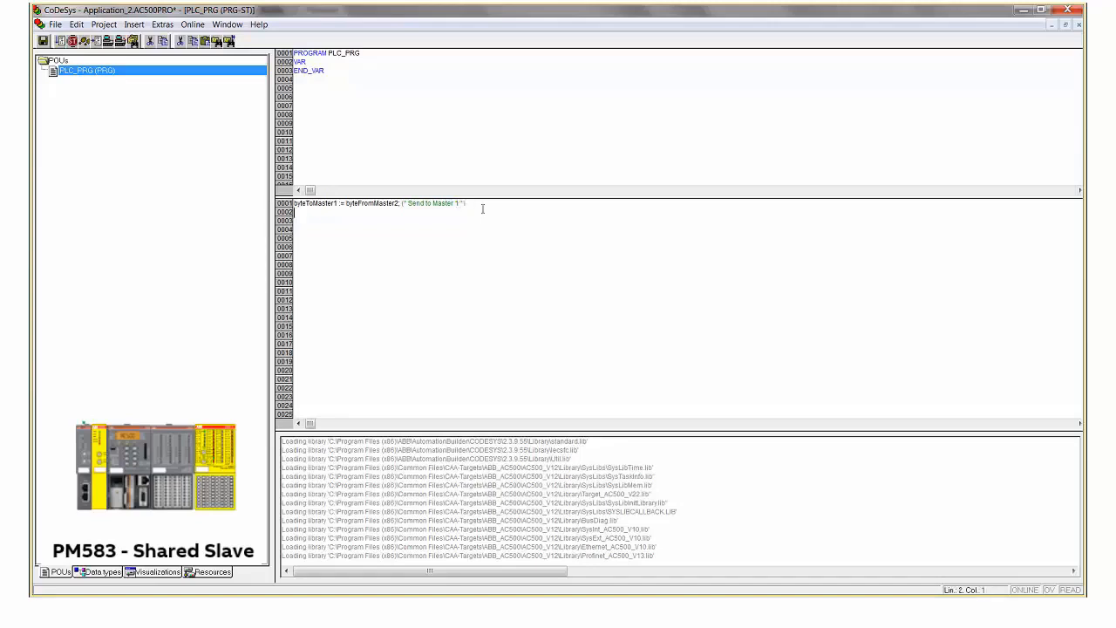
Step: Add a second line assigning byteFromMaster2 to byteVisualize_DC523, reusing the right-hand side and comment copied from the first line
{"action": "key", "text": "F2"}
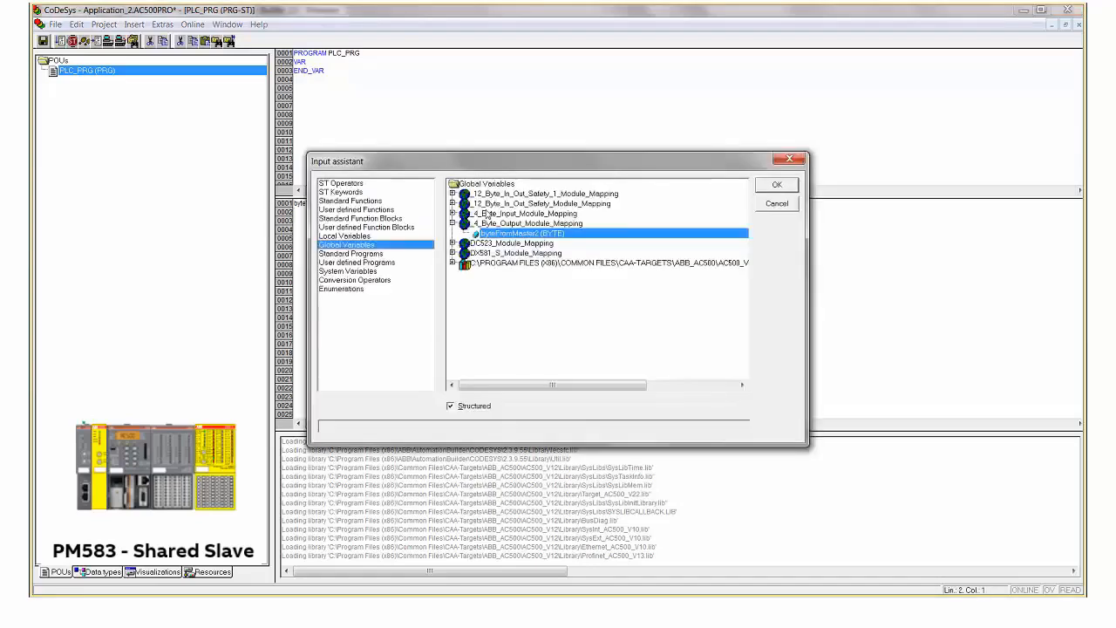
{"action": "left_click", "coordinate": [453, 244]}
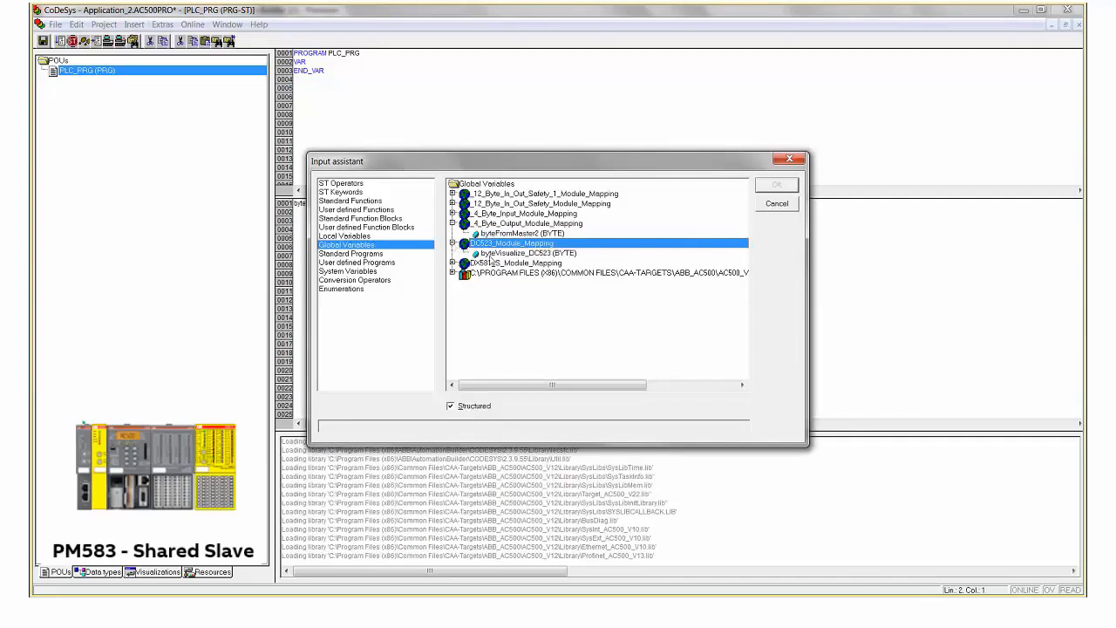
{"action": "double_click", "coordinate": [489, 254]}
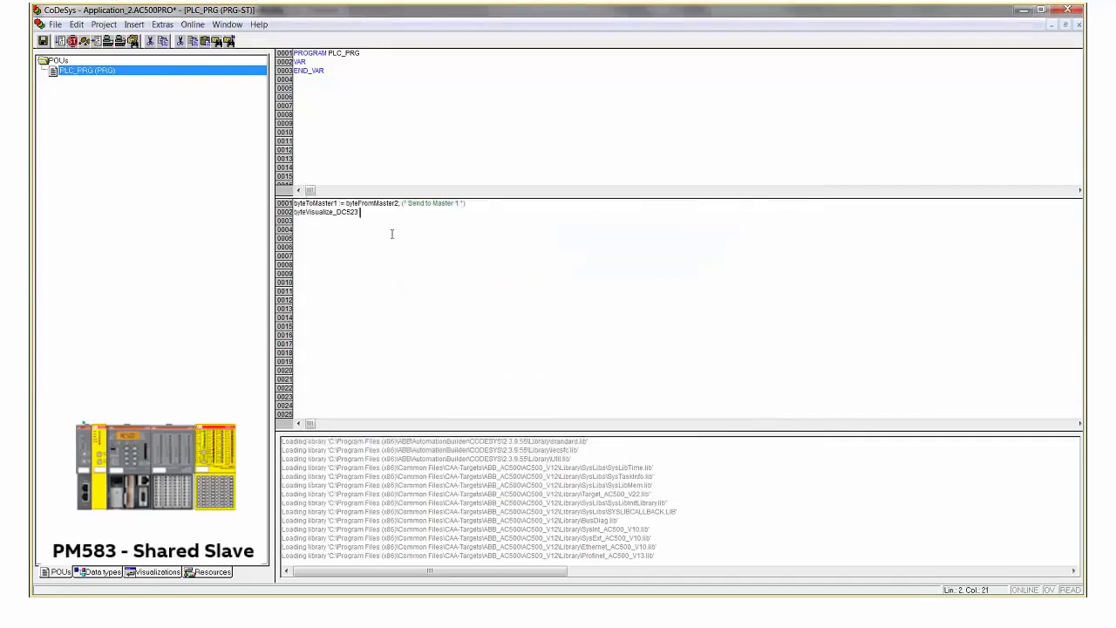
{"action": "type", "text": ":="}
{"action": "left_click", "coordinate": [346, 204]}
{"action": "left_click_drag", "start_coordinate": [346, 203], "coordinate": [503, 204]}
{"action": "key", "text": "ctrl+c"}
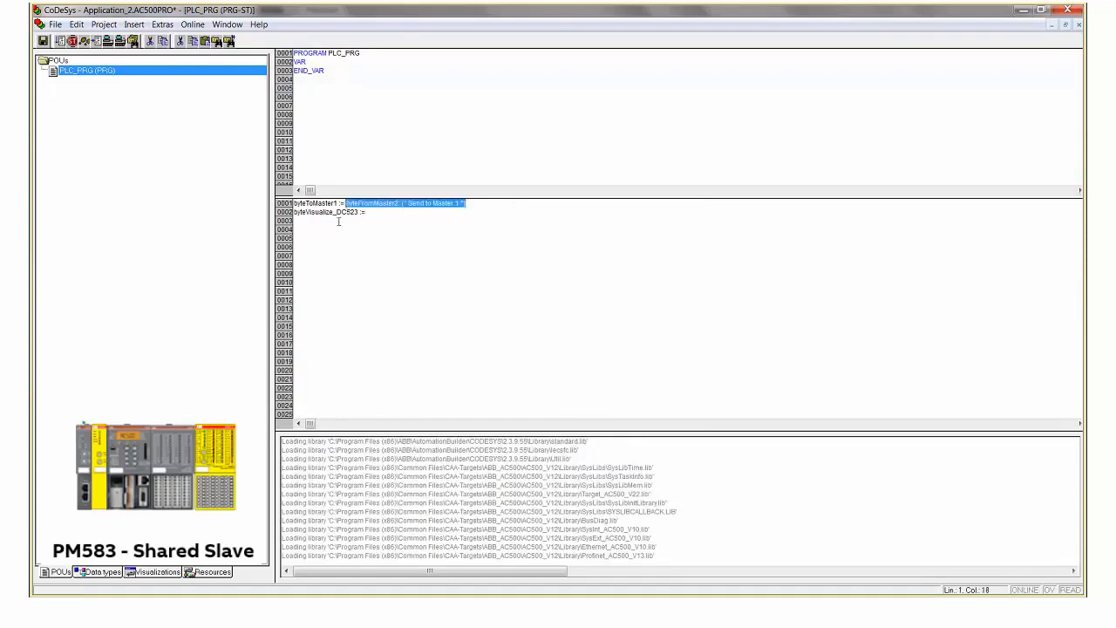
{"action": "left_click", "coordinate": [405, 217]}
{"action": "key", "text": "ctrl+v"}
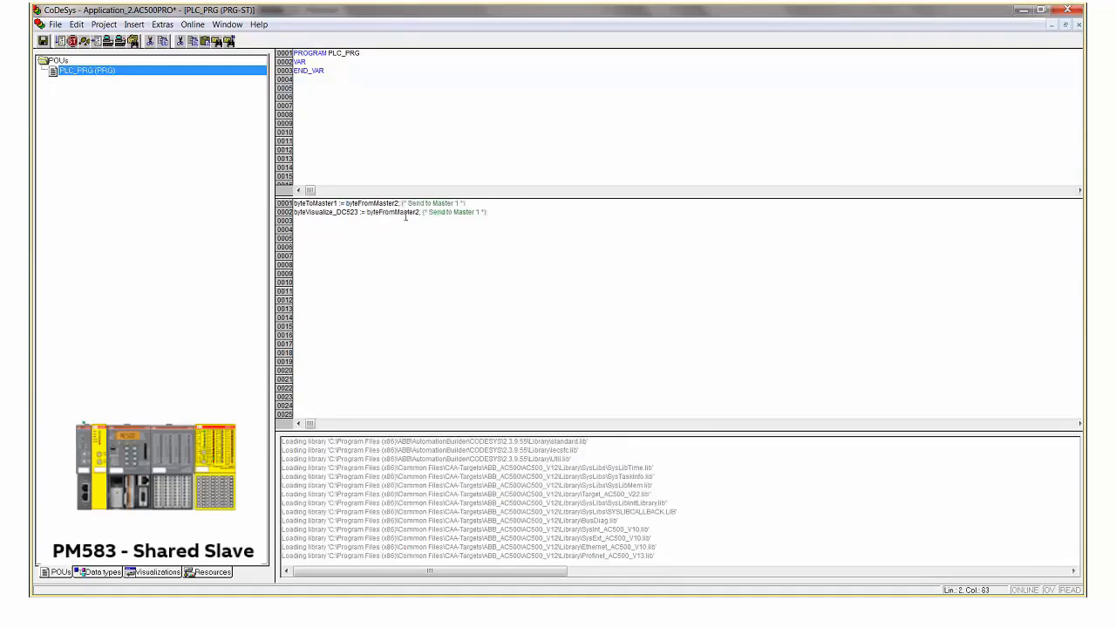
Step: Replace the second line's comment text with "Visualize on DC523" and save the project
{"action": "left_click_drag", "start_coordinate": [428, 212], "coordinate": [479, 213]}
{"action": "type", "text": "Visualize on DC523"}
{"action": "key", "text": "BackSpace"}
{"action": "left_click", "coordinate": [43, 42]}
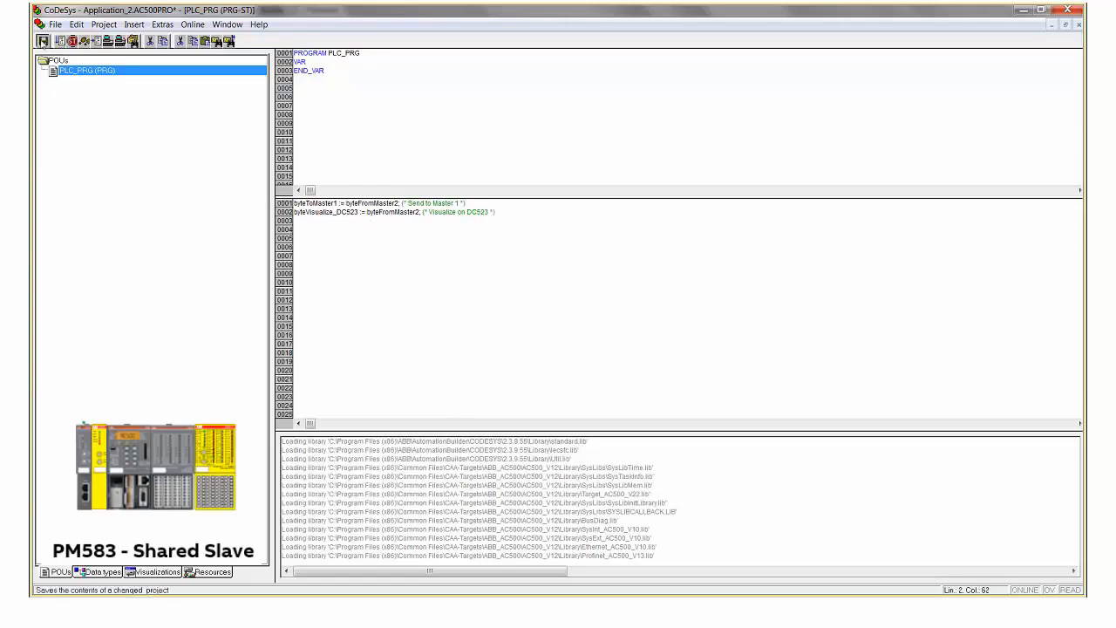
Step: Clean all compile information of Application_2 and rebuild the whole project
{"action": "left_click", "coordinate": [101, 24]}
{"action": "left_click", "coordinate": [119, 66]}
{"action": "left_click", "coordinate": [114, 24]}
{"action": "left_click", "coordinate": [117, 52]}
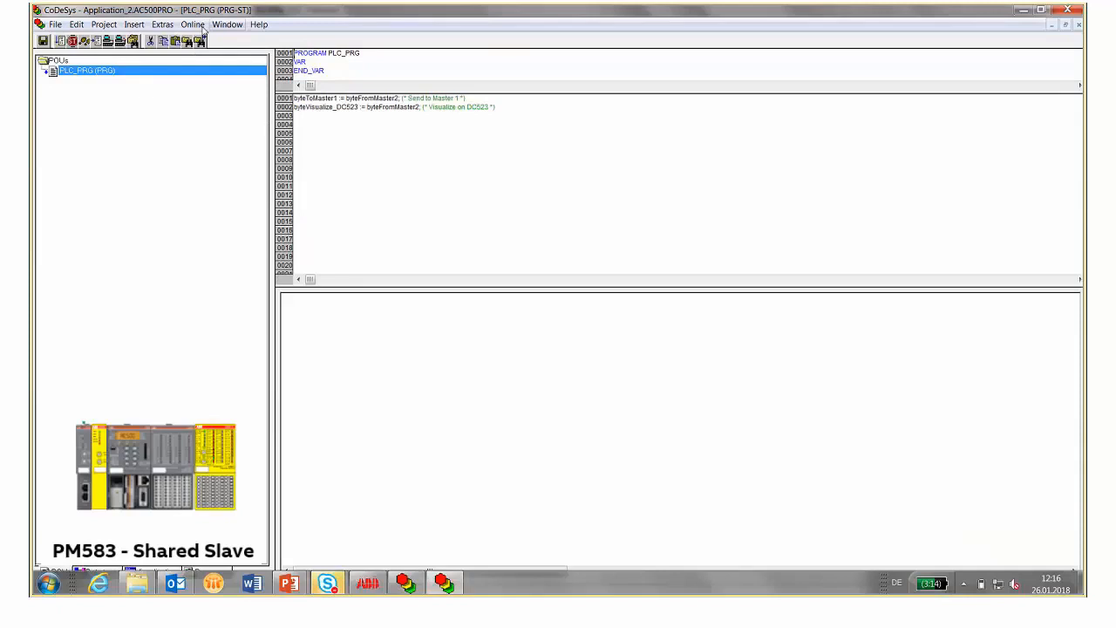
Step: Log in to the shared slave PLC, download the new Application_2 program and create its boot project
{"action": "left_click", "coordinate": [193, 25]}
{"action": "left_click", "coordinate": [277, 33]}
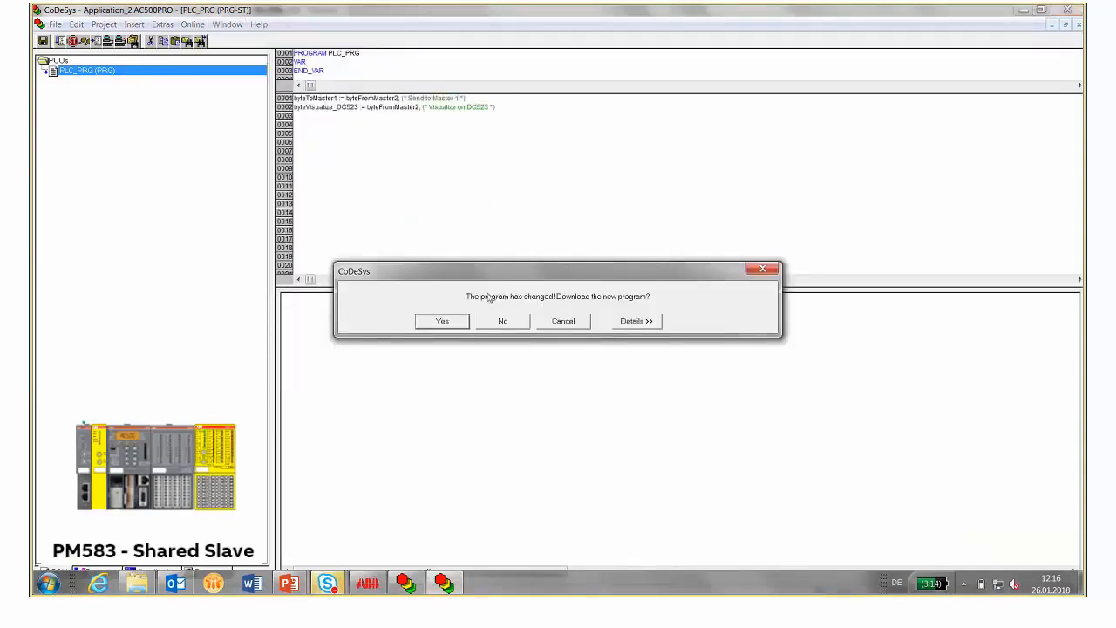
{"action": "left_click", "coordinate": [442, 322]}
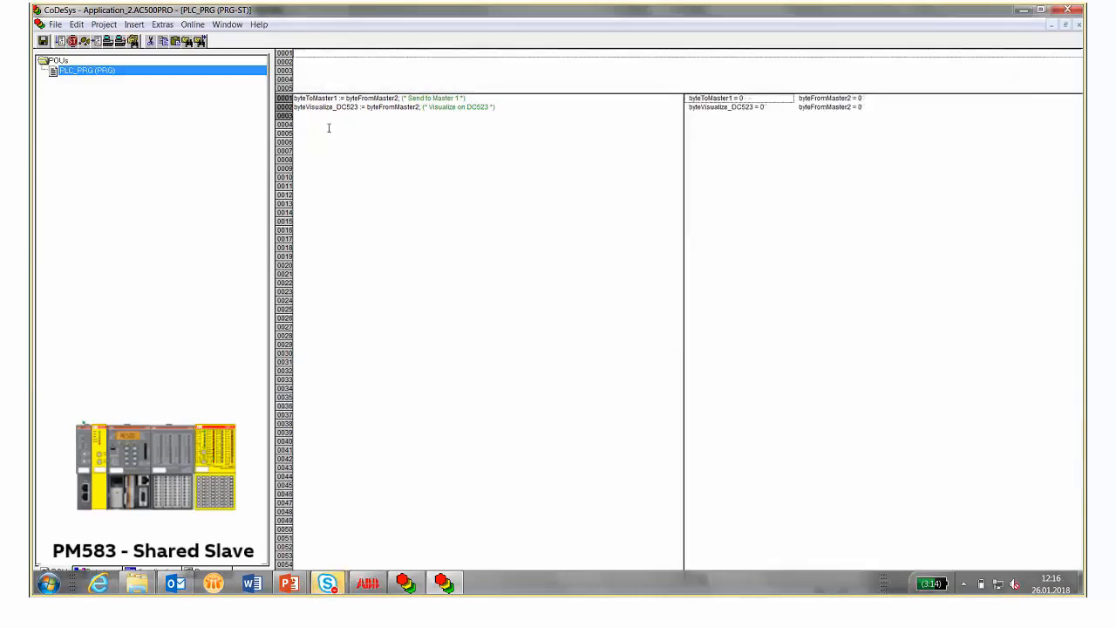
{"action": "left_click", "coordinate": [192, 26]}
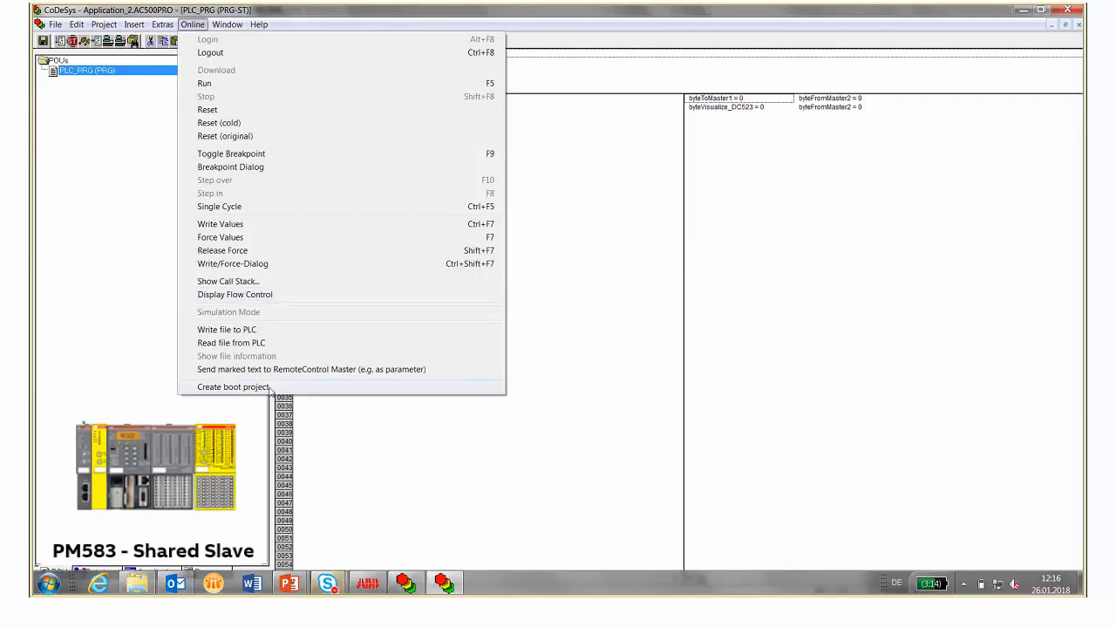
{"action": "left_click", "coordinate": [233, 386]}
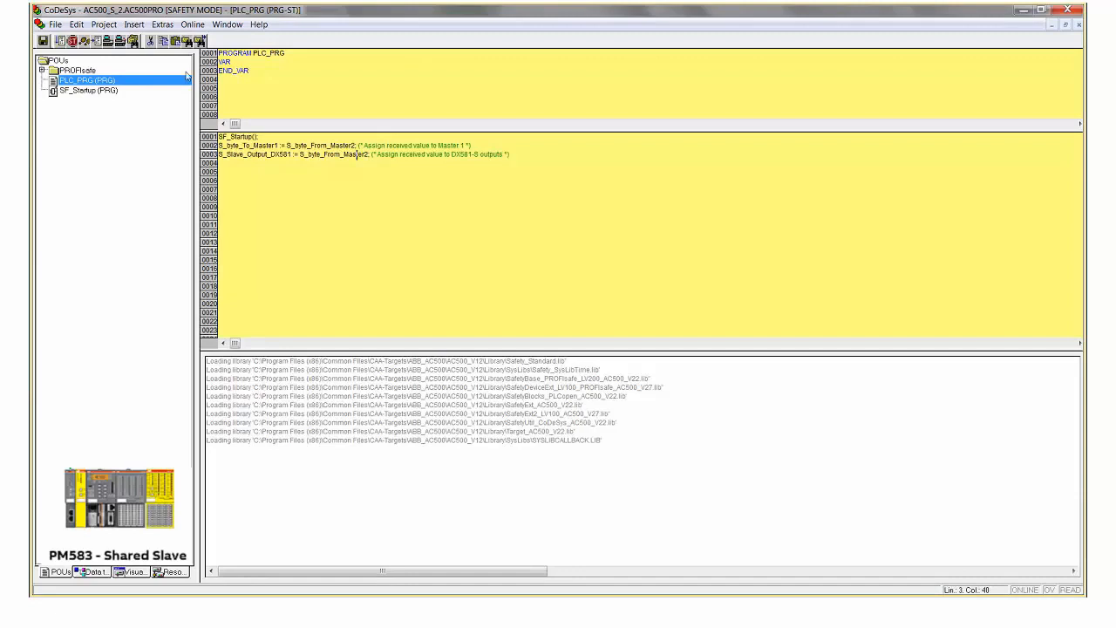
Step: Log in to the safety PLC with the AC500_S_2 project, create its boot project and log out
{"action": "left_click", "coordinate": [191, 25]}
{"action": "left_click", "coordinate": [206, 40]}
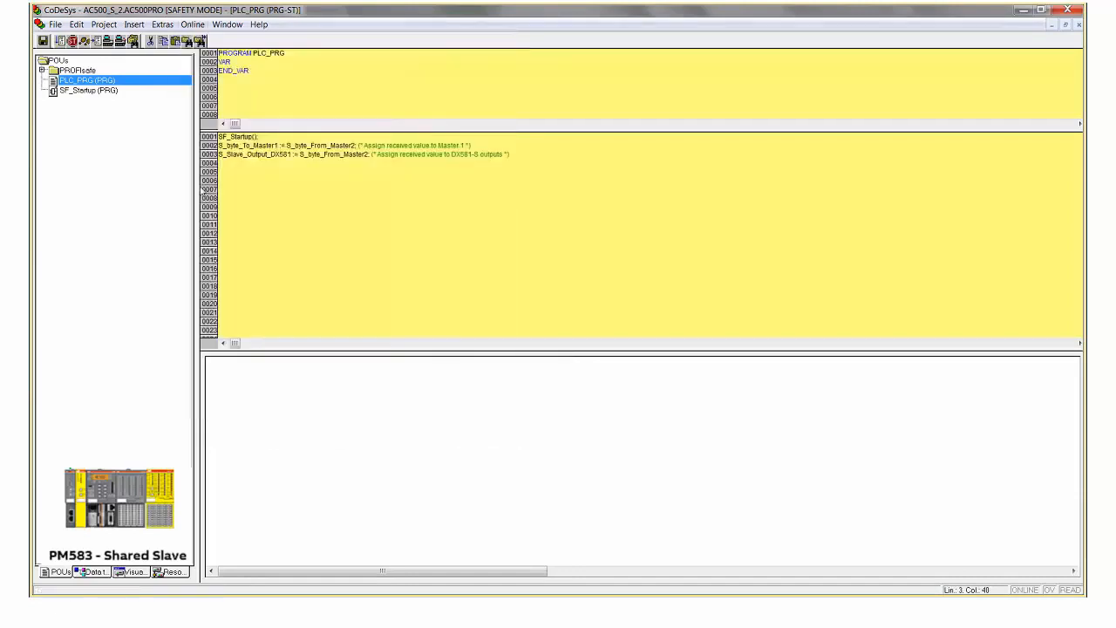
{"action": "left_click", "coordinate": [192, 25]}
{"action": "left_click", "coordinate": [338, 331]}
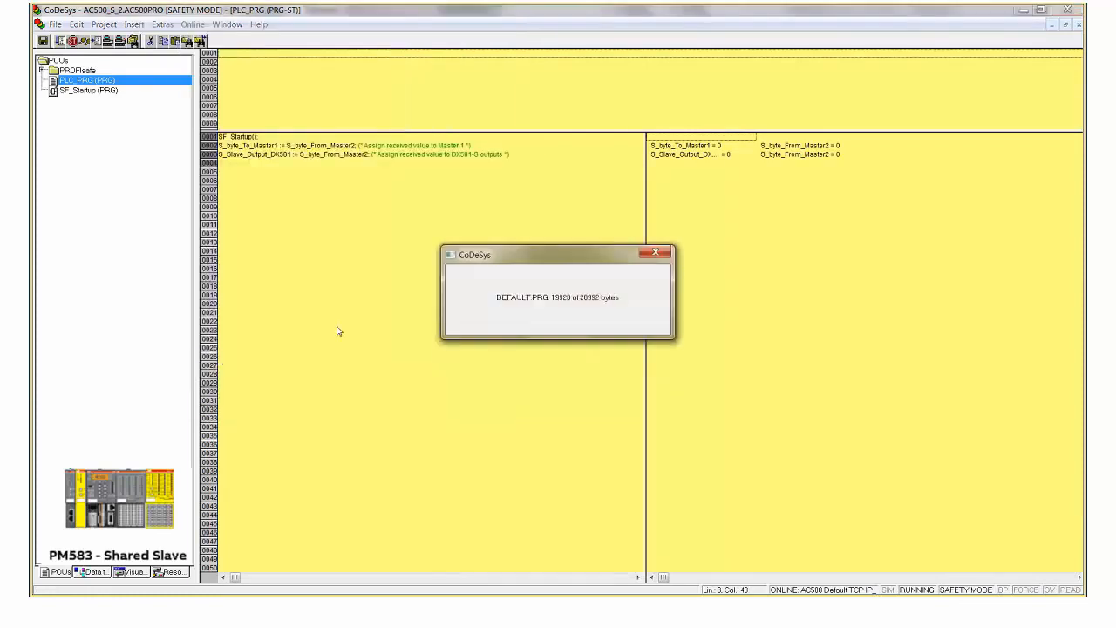
{"action": "left_click", "coordinate": [344, 154]}
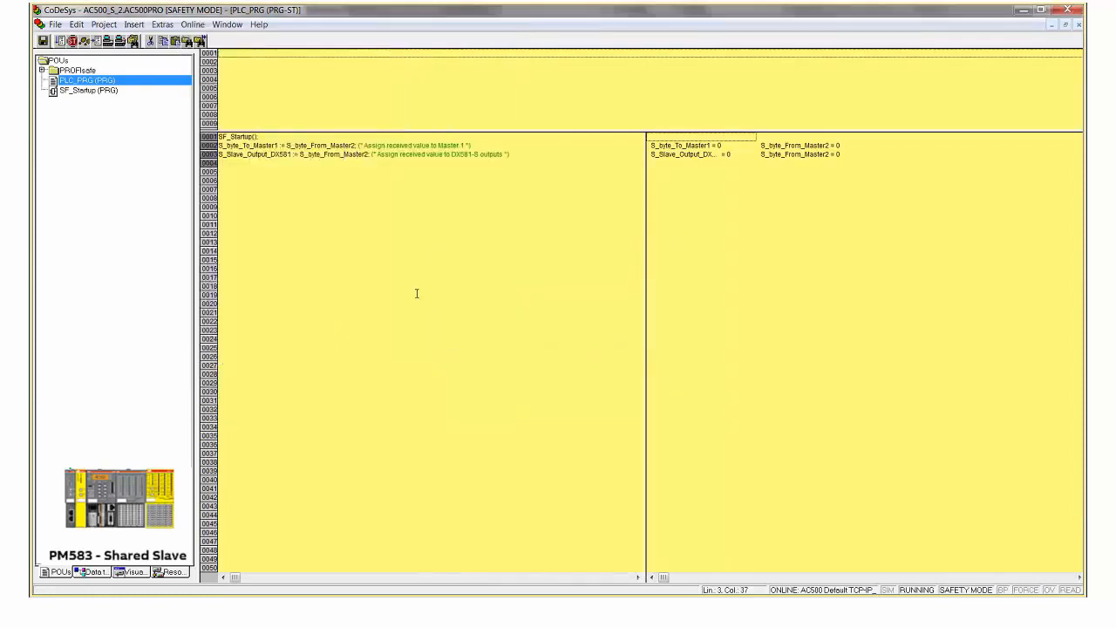
{"action": "left_click", "coordinate": [192, 24]}
{"action": "left_click", "coordinate": [209, 52]}
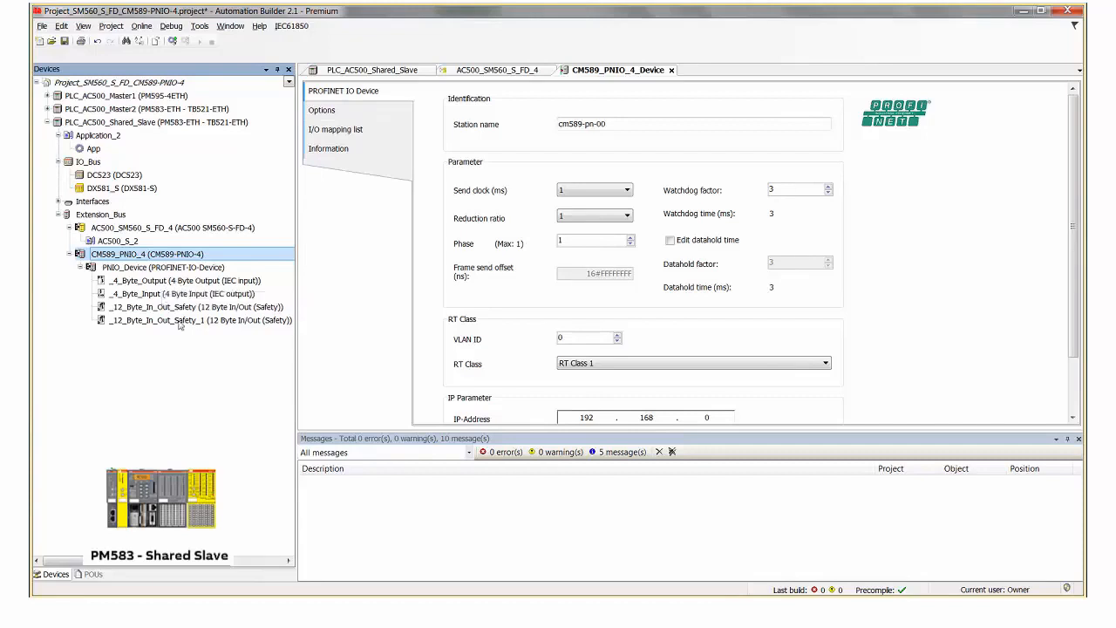
Step: In Automation Builder, examine which master the 4-byte output and input modules under PNIO_Device are meant to serve
{"action": "left_click", "coordinate": [163, 283]}
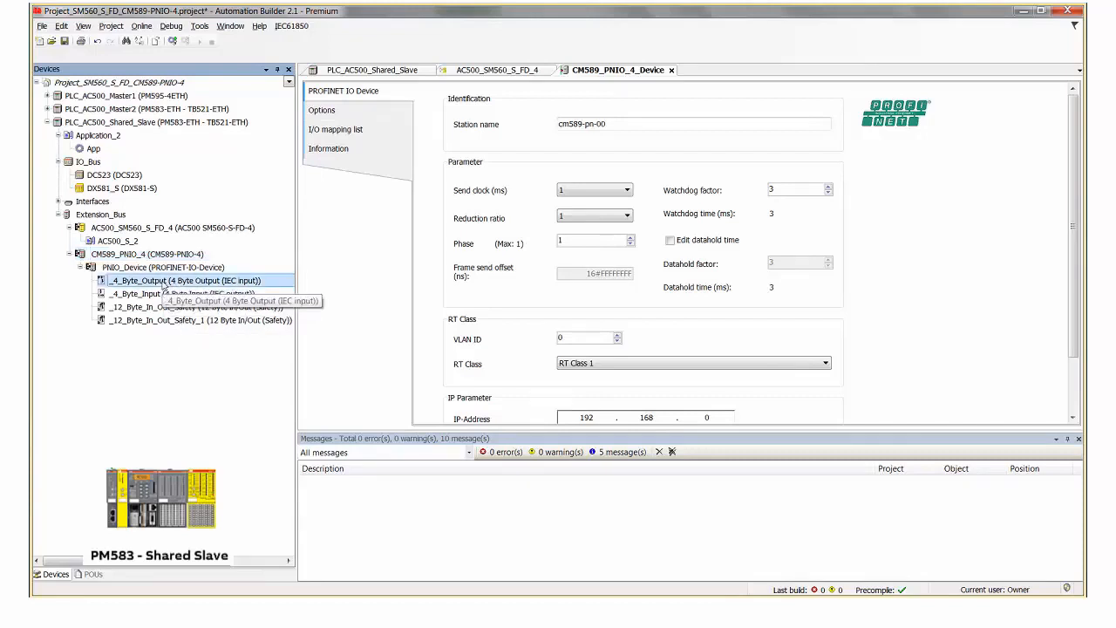
{"action": "left_click", "coordinate": [150, 112]}
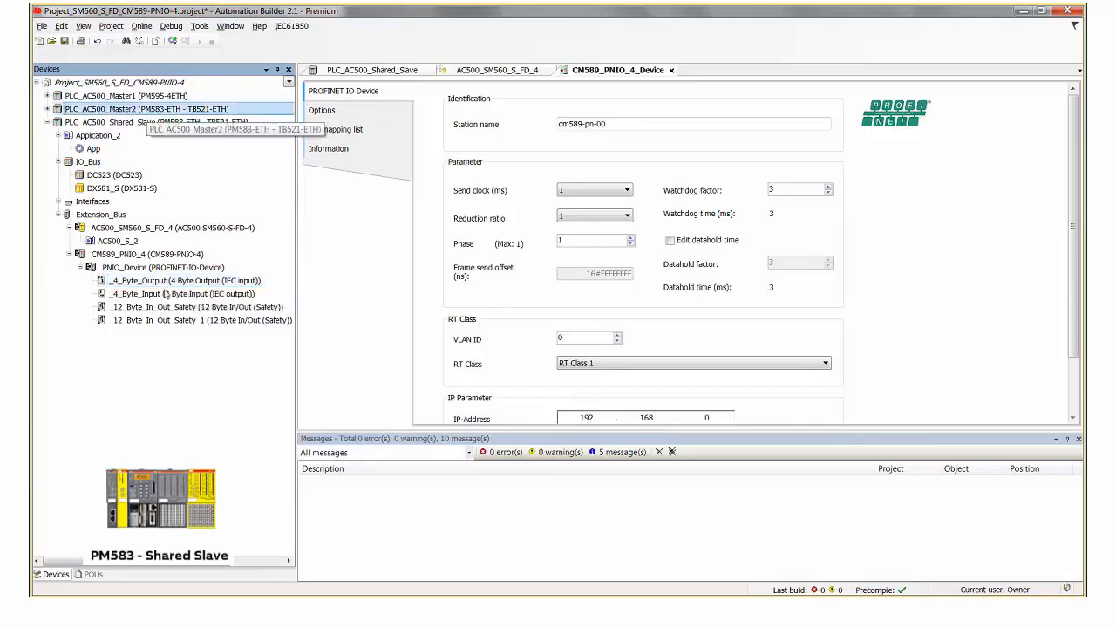
{"action": "left_click", "coordinate": [165, 294]}
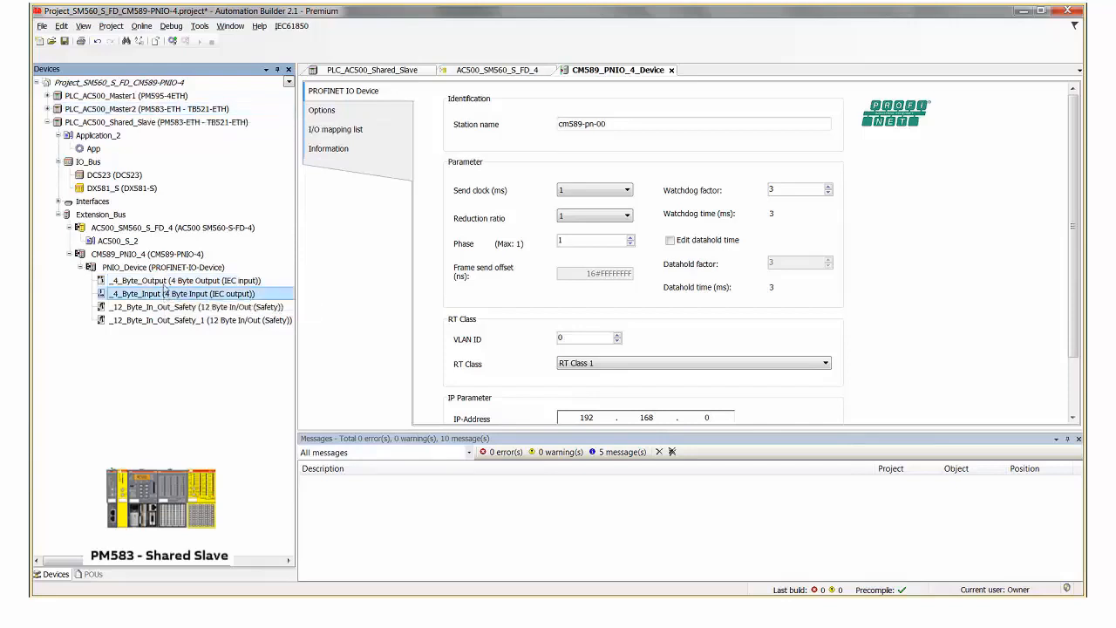
{"action": "left_click", "coordinate": [164, 281]}
{"action": "left_click", "coordinate": [165, 297]}
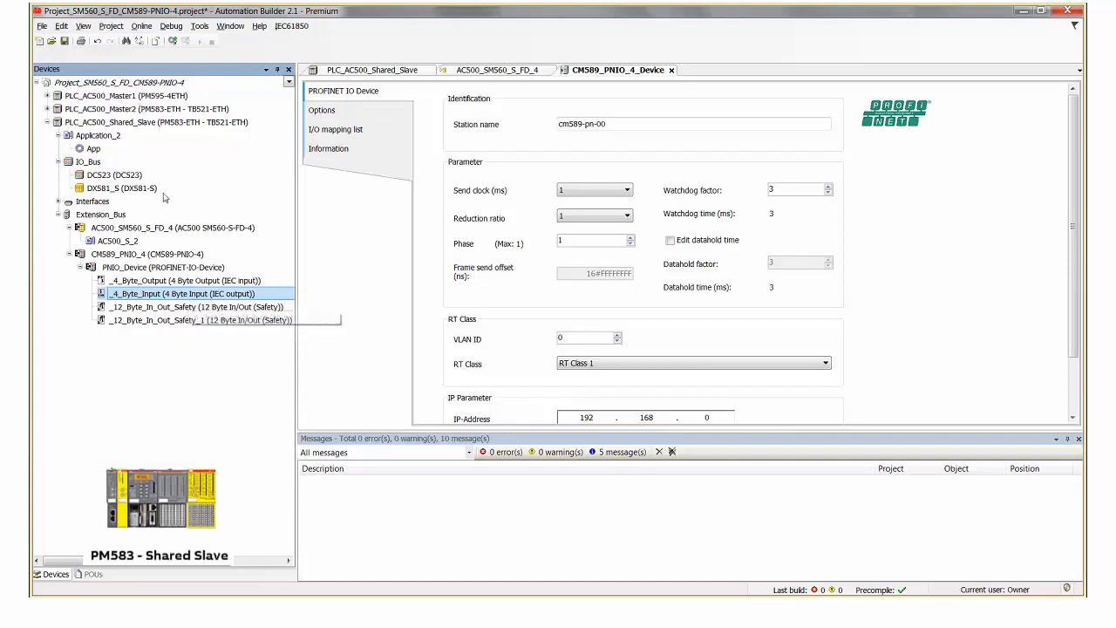
Step: Examine the two 12-byte safety modules under PNIO_Device and their relation to the master PLCs
{"action": "left_click", "coordinate": [199, 321]}
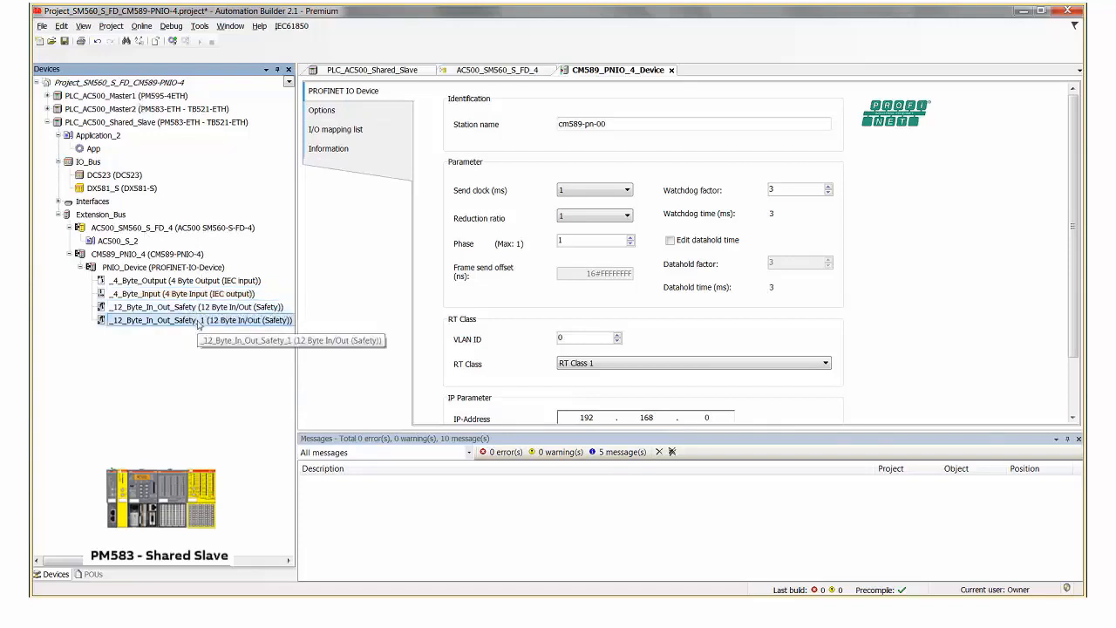
{"action": "left_click", "coordinate": [199, 310]}
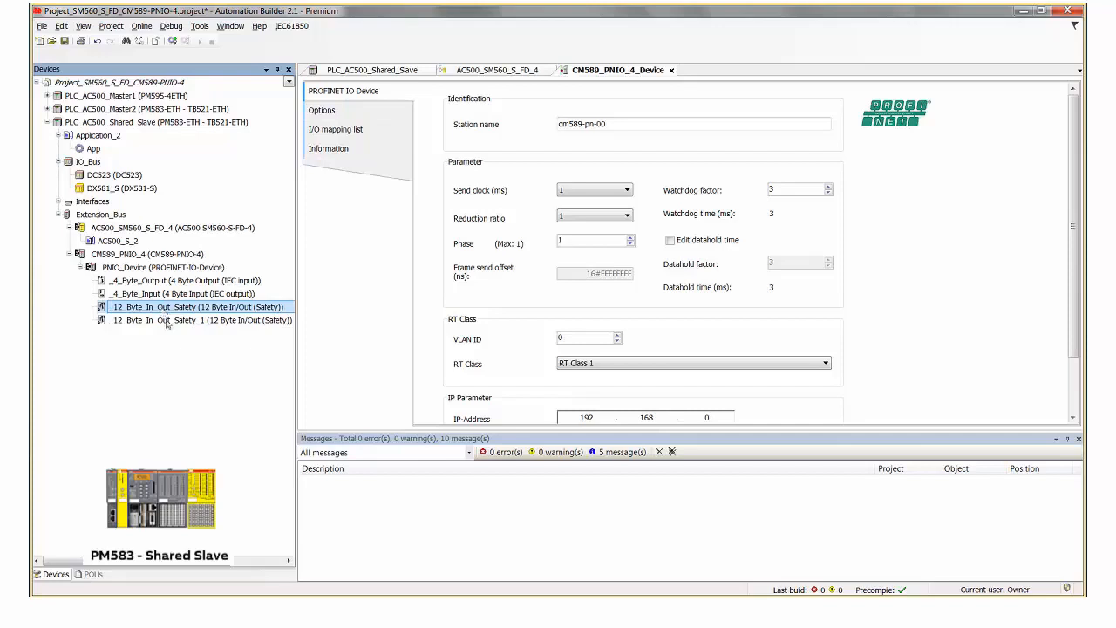
{"action": "left_click", "coordinate": [167, 321]}
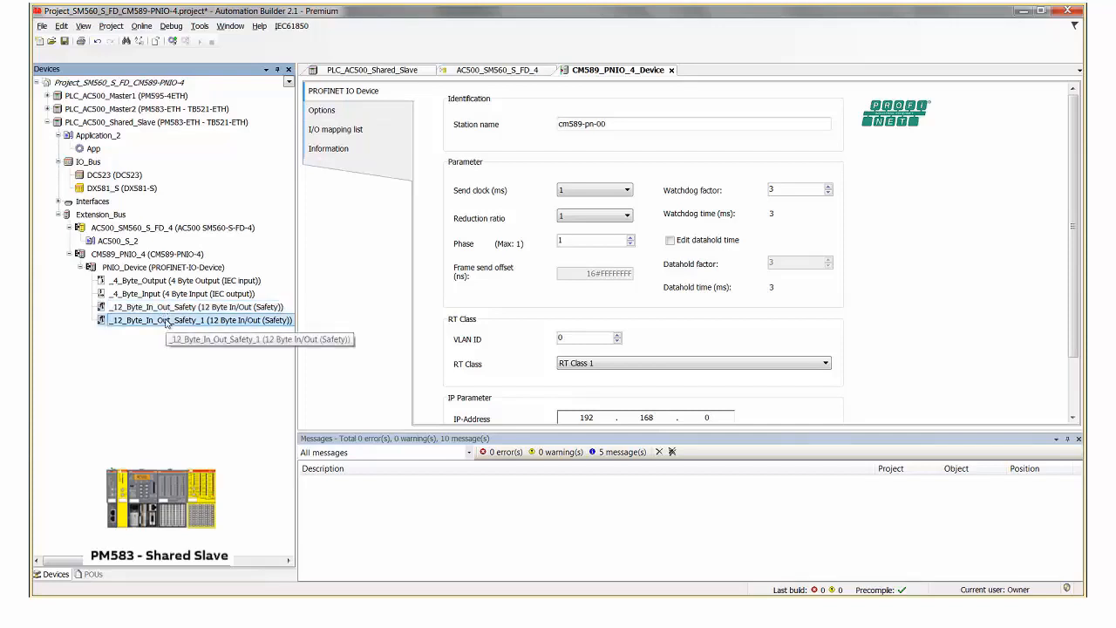
{"action": "left_click", "coordinate": [166, 99]}
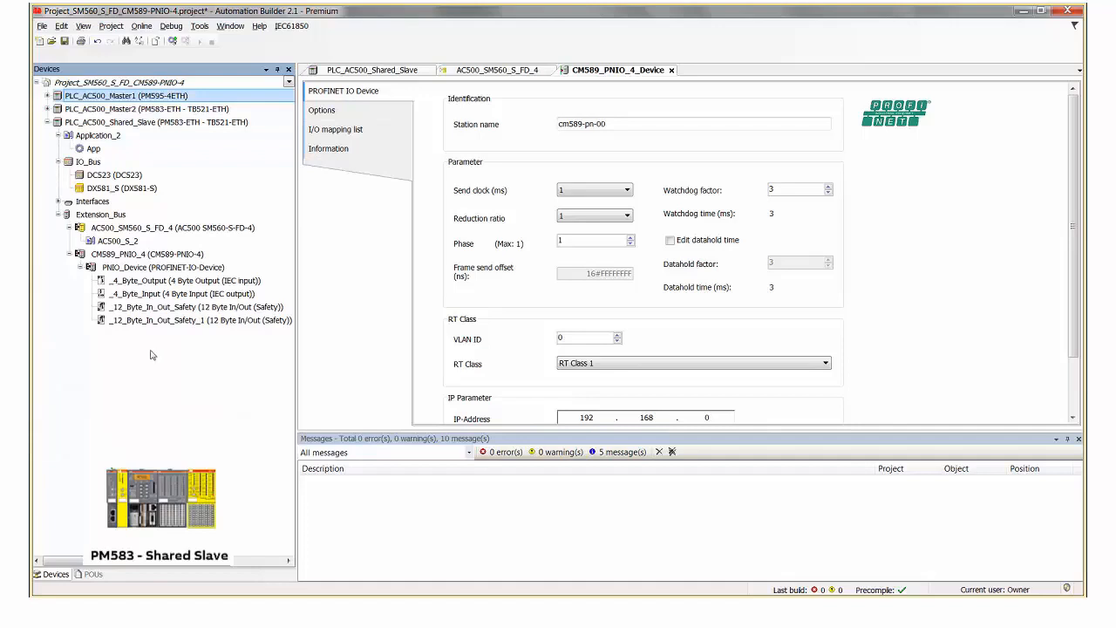
{"action": "left_click", "coordinate": [138, 309]}
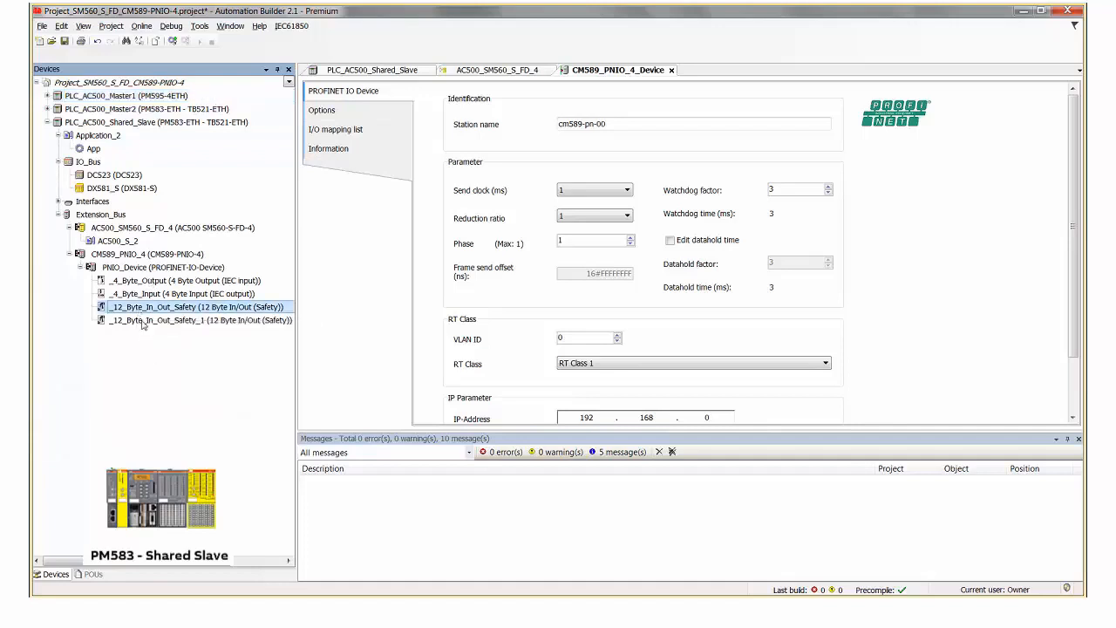
{"action": "left_click", "coordinate": [144, 322]}
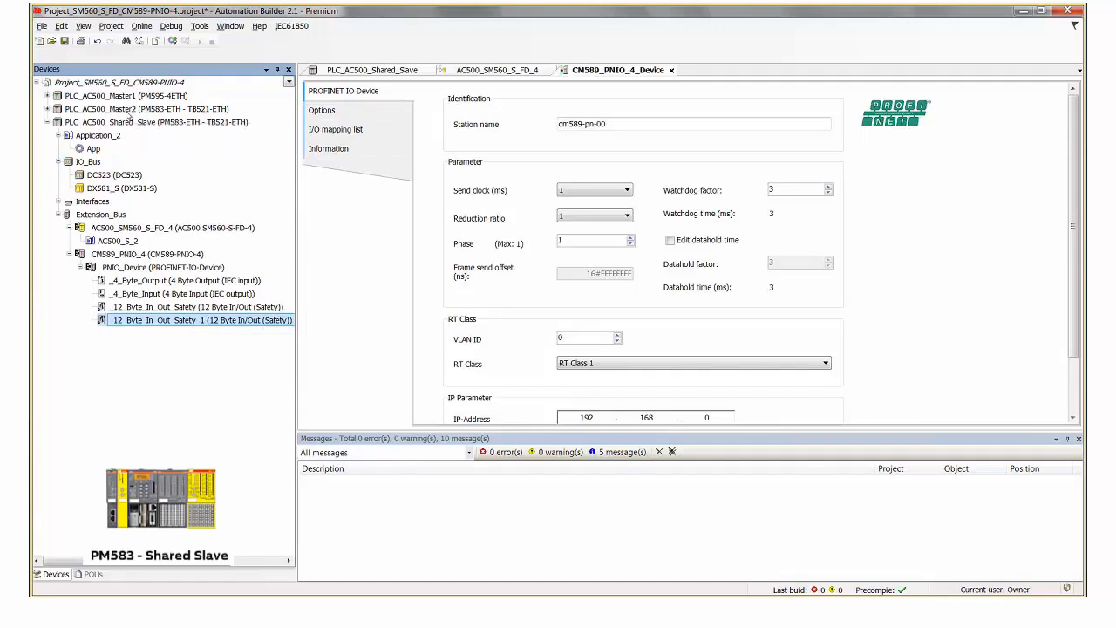
{"action": "left_click", "coordinate": [155, 310]}
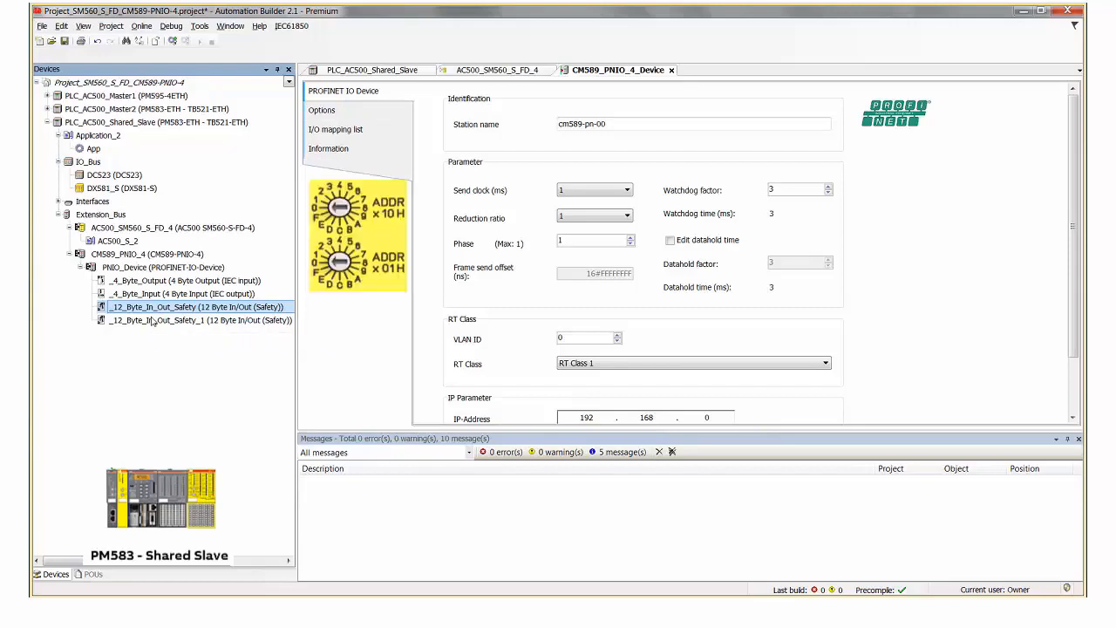
{"action": "left_click", "coordinate": [167, 230]}
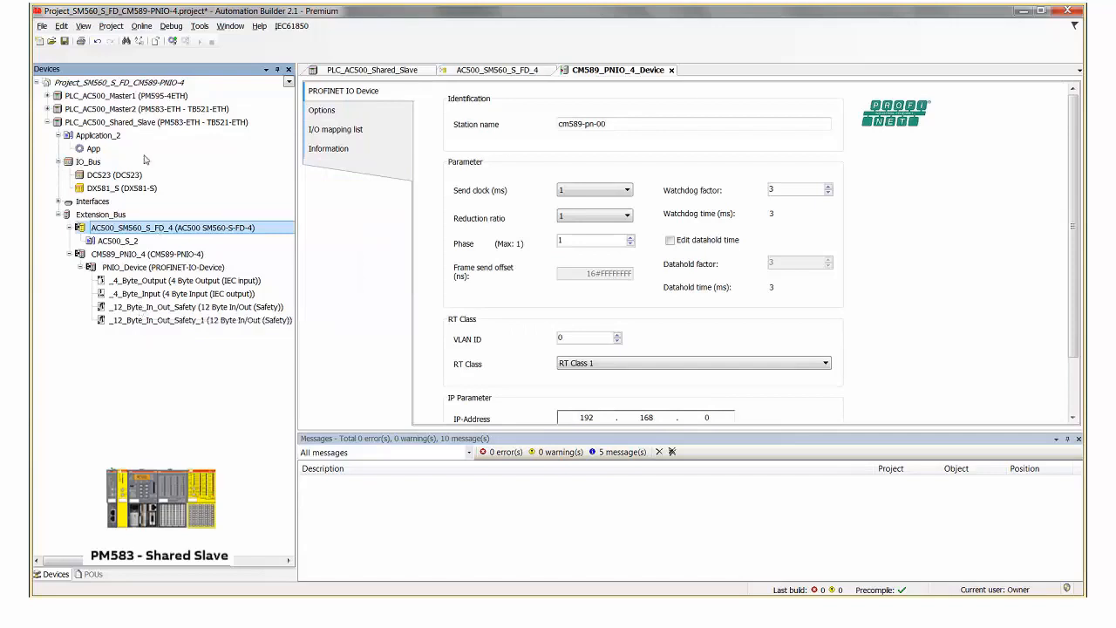
Step: Add a CM589-PNIO-4-Device below PNIO_Controller_1 on the CM579-PNIO of PLC_AC500_Master2
{"action": "left_click", "coordinate": [48, 109]}
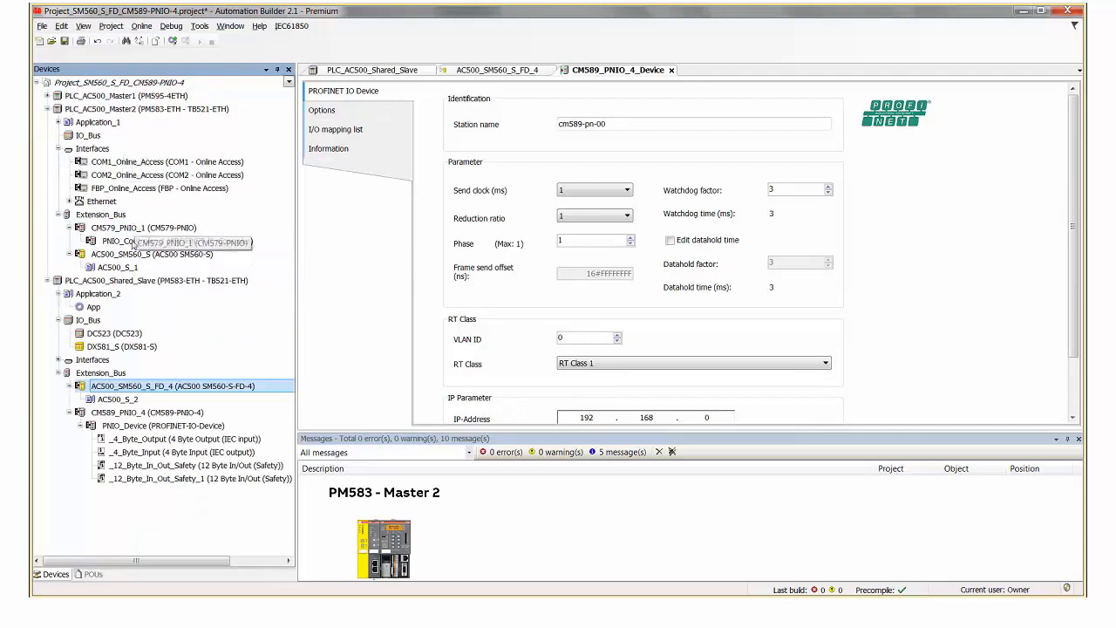
{"action": "left_click", "coordinate": [132, 242]}
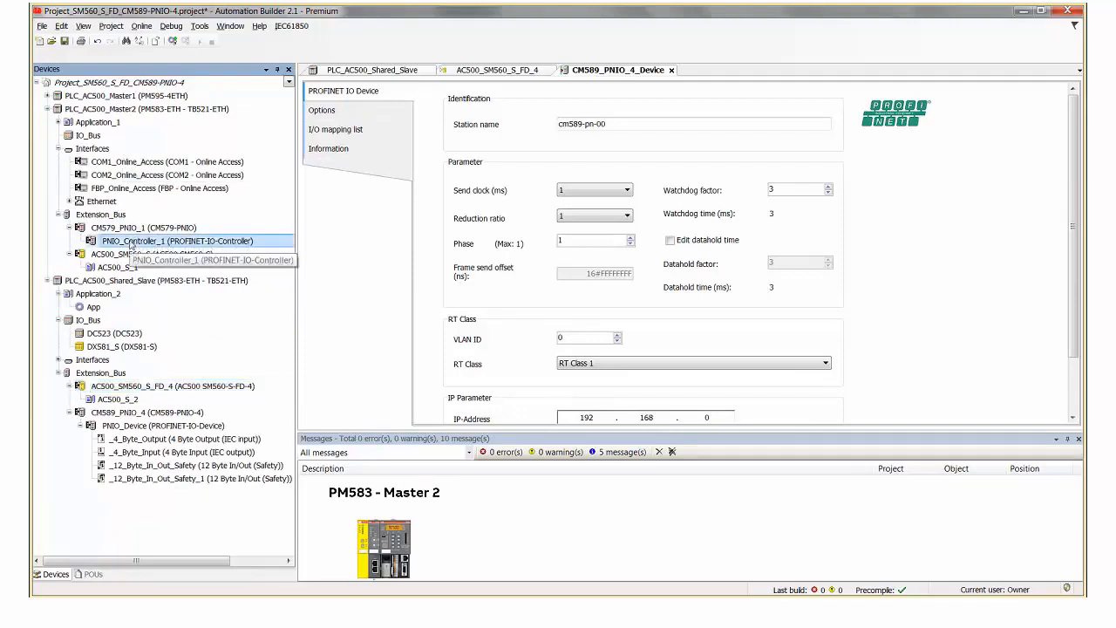
{"action": "right_click", "coordinate": [131, 244]}
{"action": "left_click", "coordinate": [169, 316]}
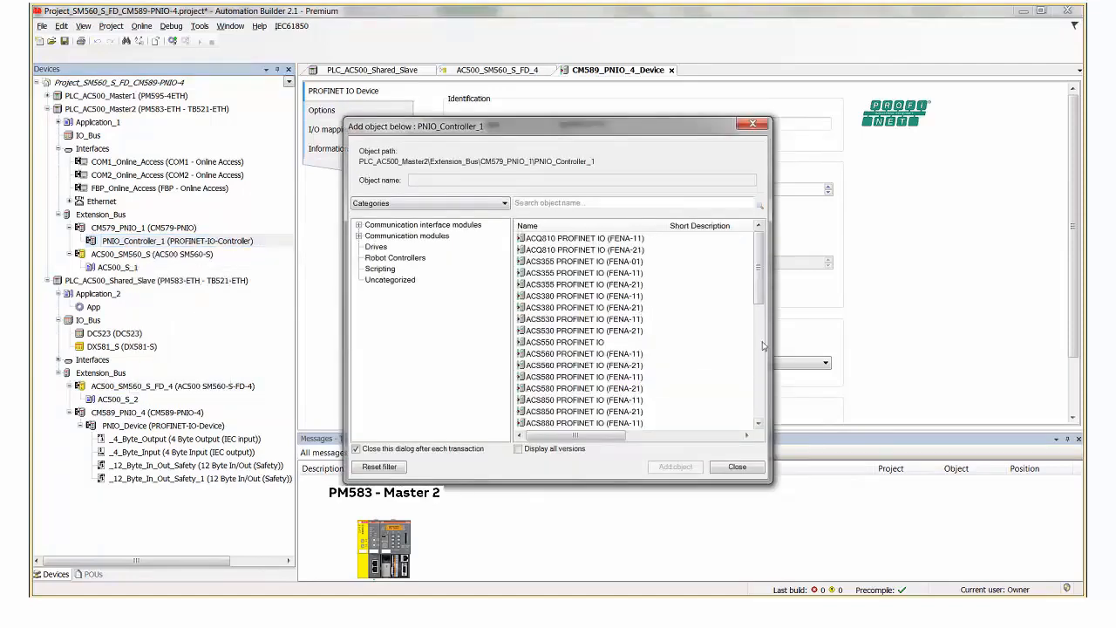
{"action": "left_click", "coordinate": [763, 346]}
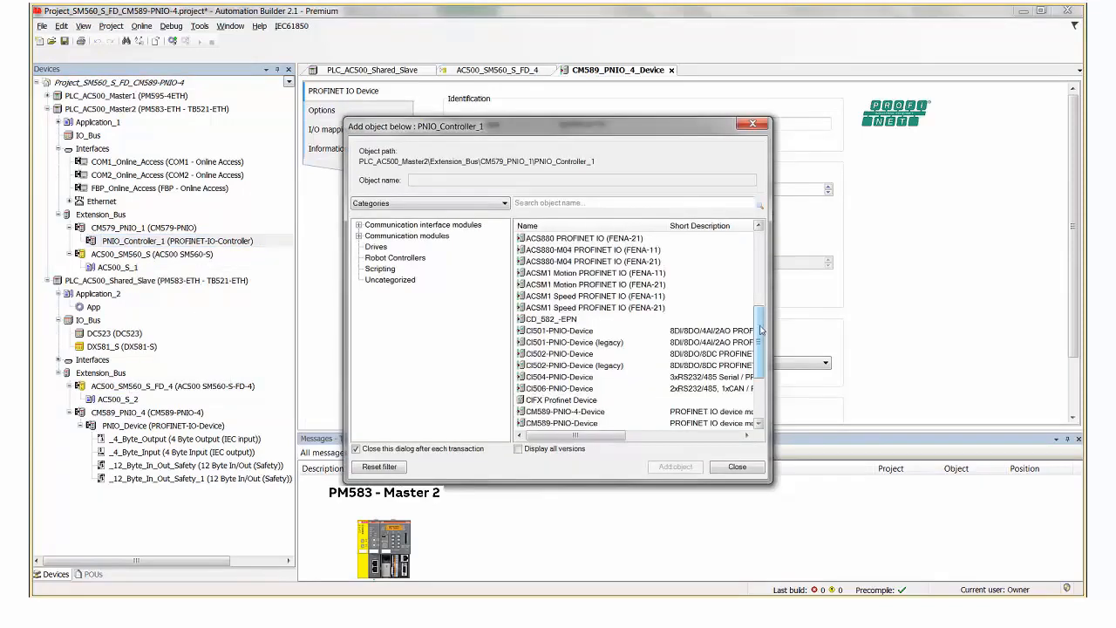
{"action": "scroll", "coordinate": [763, 364], "scroll_direction": "down", "scroll_amount": 1}
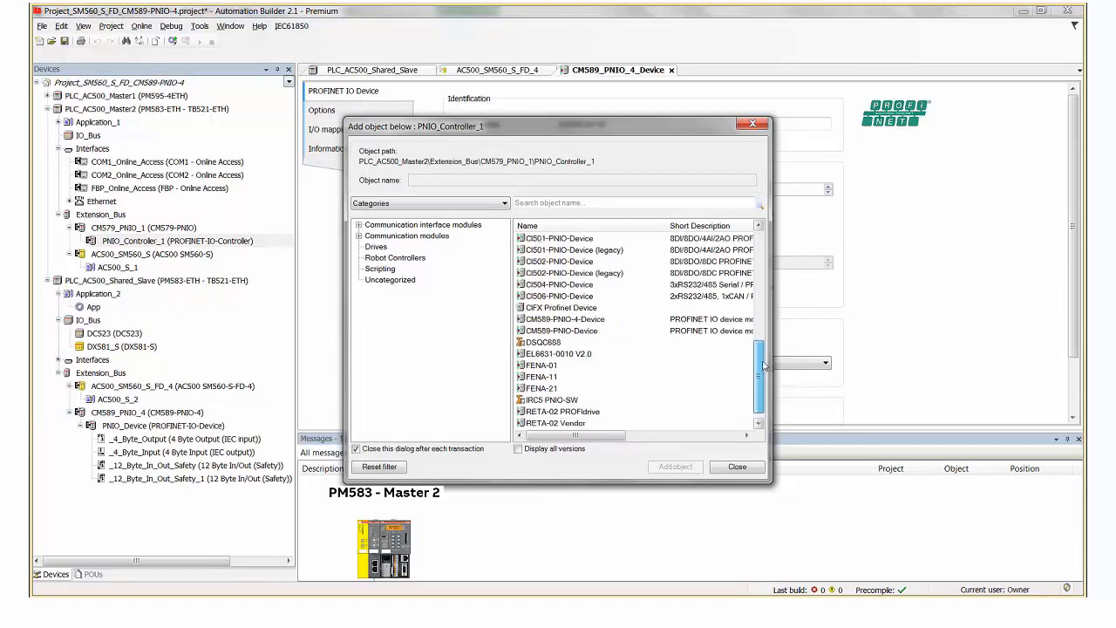
{"action": "left_click", "coordinate": [572, 320]}
{"action": "left_click", "coordinate": [670, 467]}
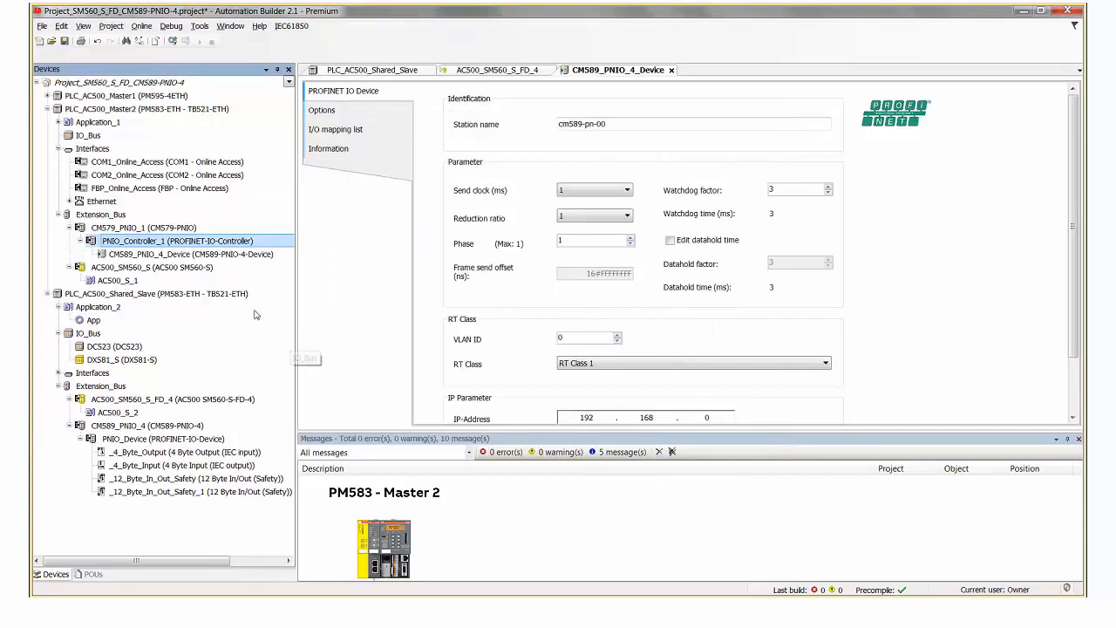
Step: Add a 4 Byte Output module below Master2's CM589_PNIO_4_Device
{"action": "left_click", "coordinate": [213, 257]}
{"action": "right_click", "coordinate": [214, 257]}
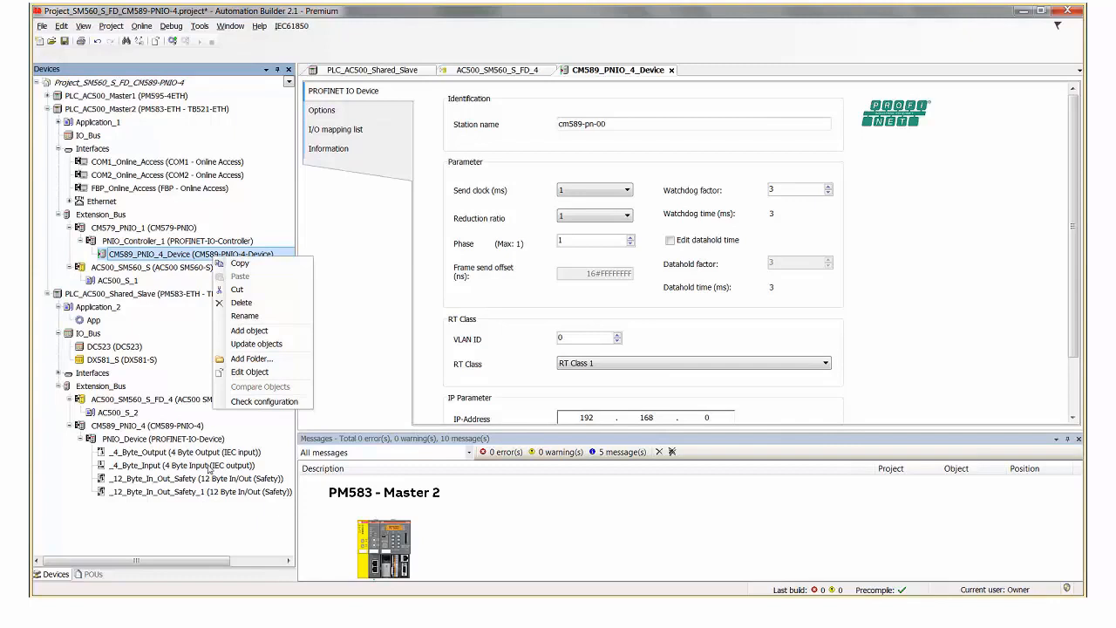
{"action": "left_click", "coordinate": [248, 333]}
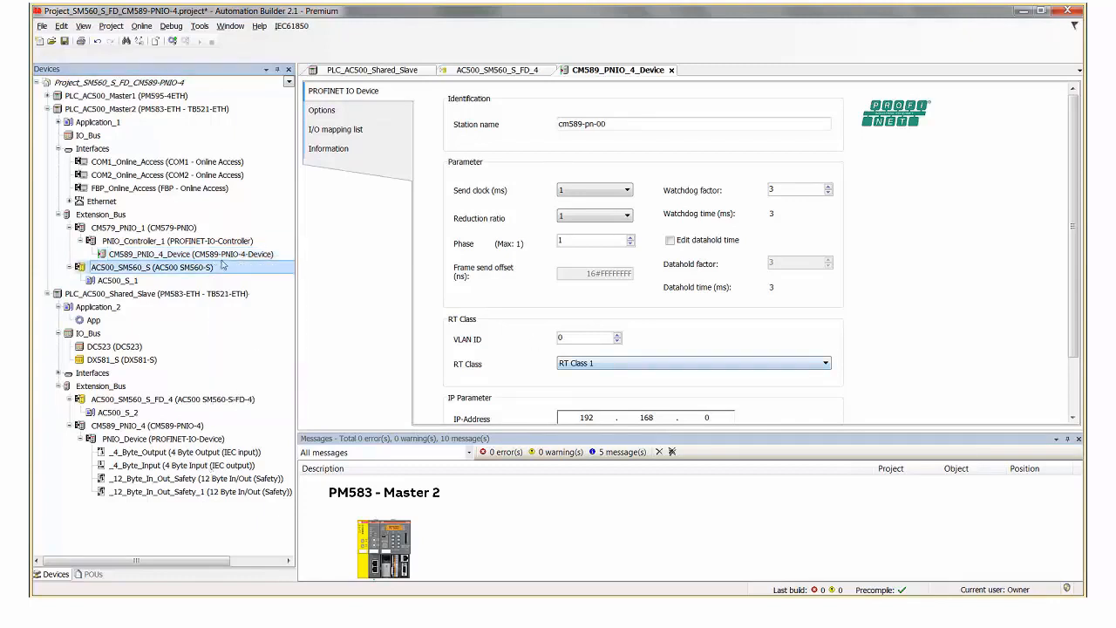
{"action": "right_click", "coordinate": [220, 255]}
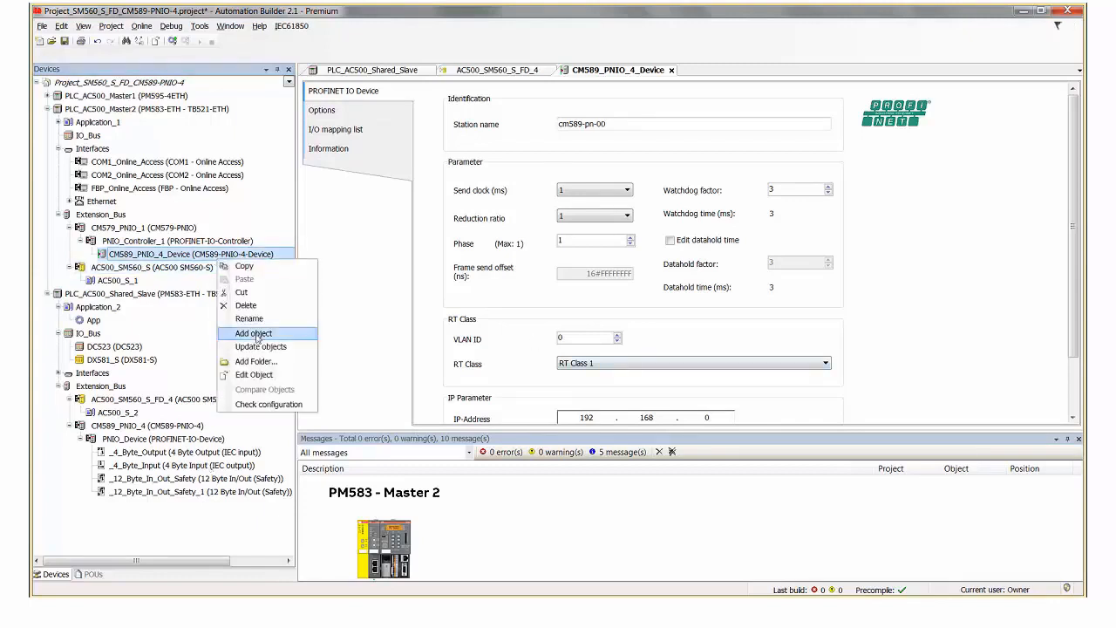
{"action": "left_click", "coordinate": [254, 334]}
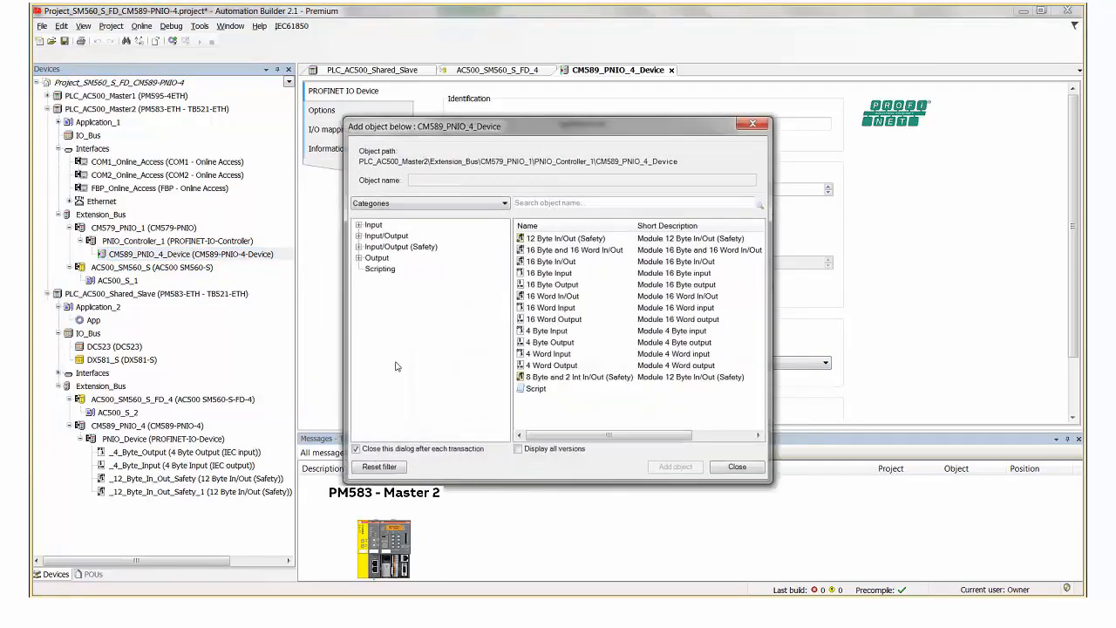
{"action": "left_click", "coordinate": [565, 343]}
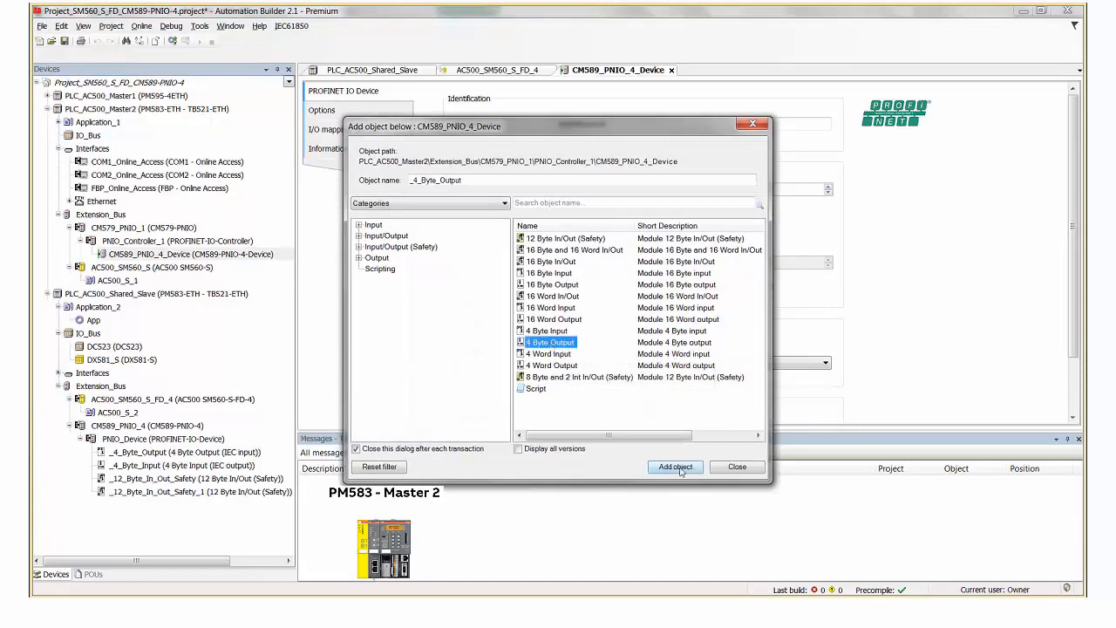
{"action": "left_click", "coordinate": [683, 468]}
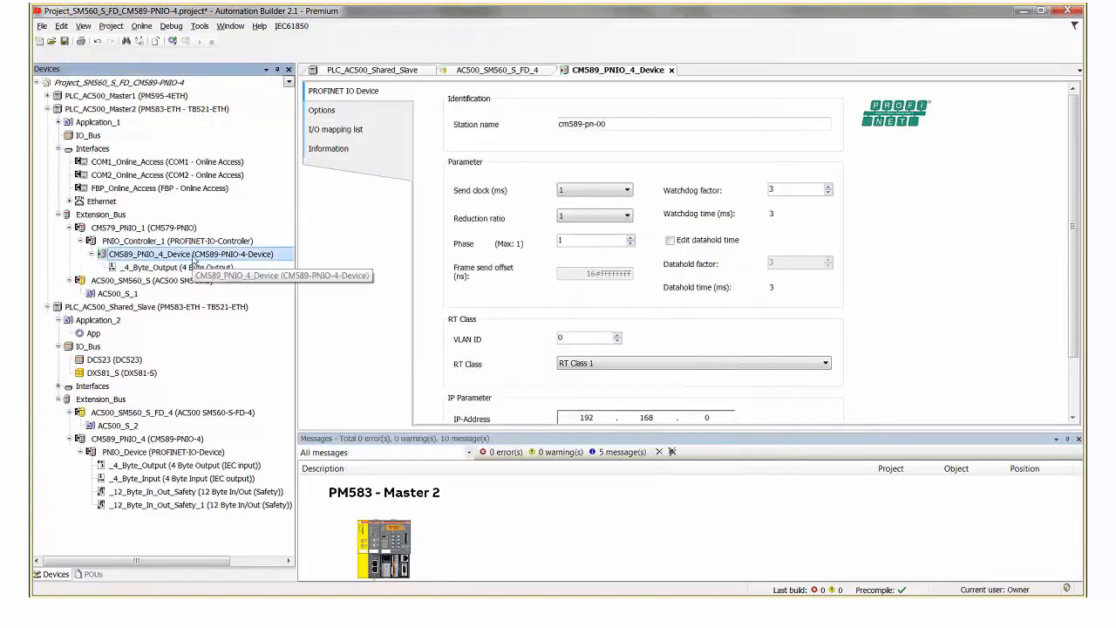
Step: Add a 4 Byte Input module below Master2's CM589_PNIO_4_Device
{"action": "right_click", "coordinate": [193, 257]}
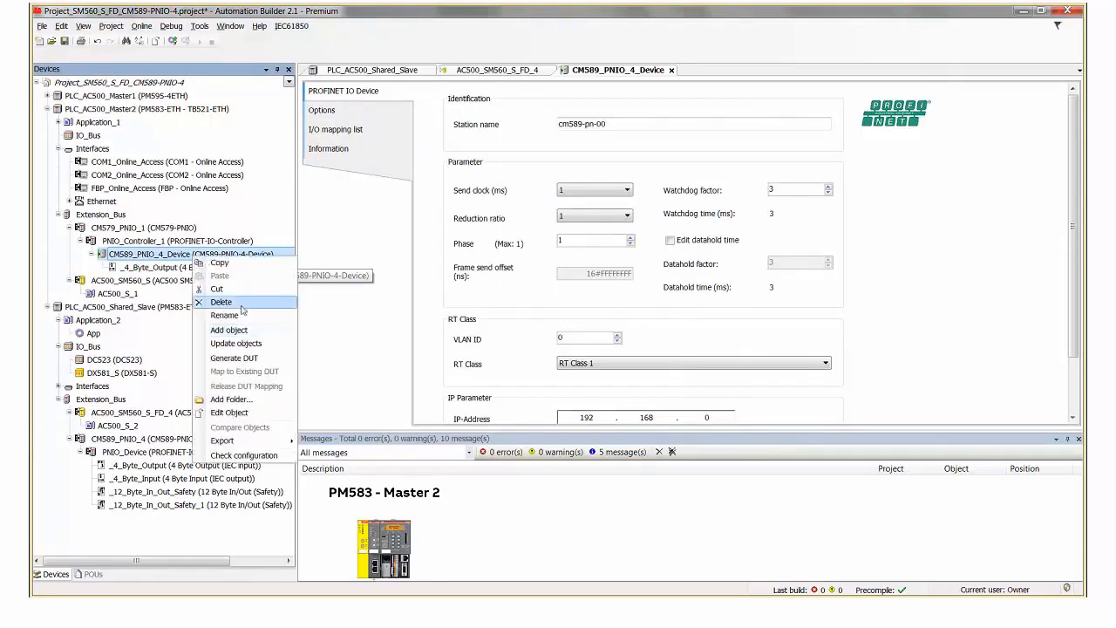
{"action": "left_click", "coordinate": [240, 335]}
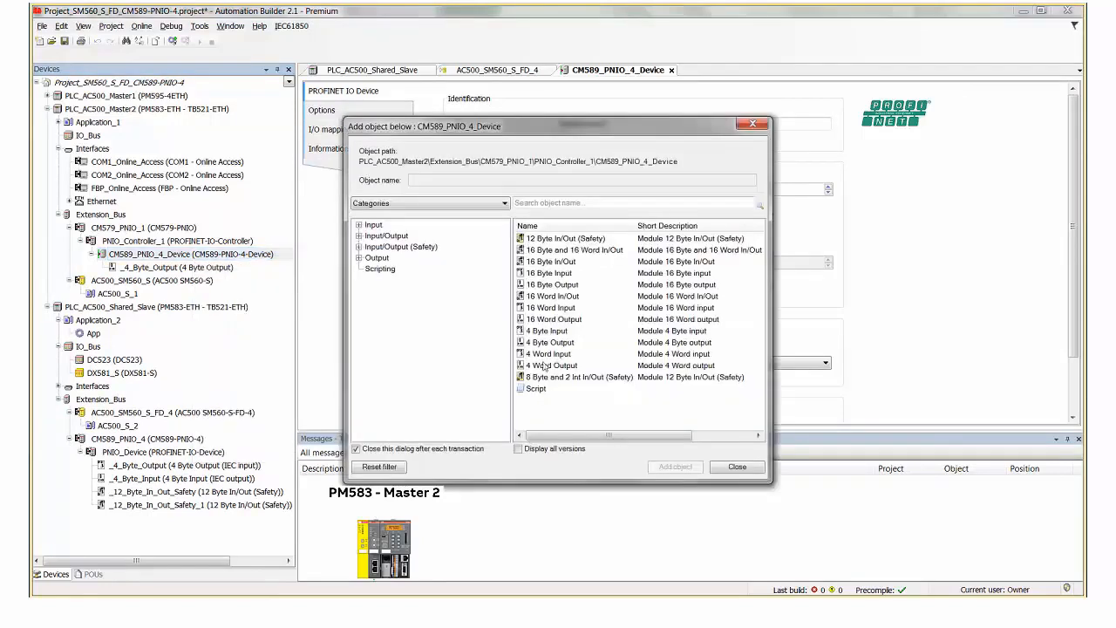
{"action": "left_click", "coordinate": [548, 332]}
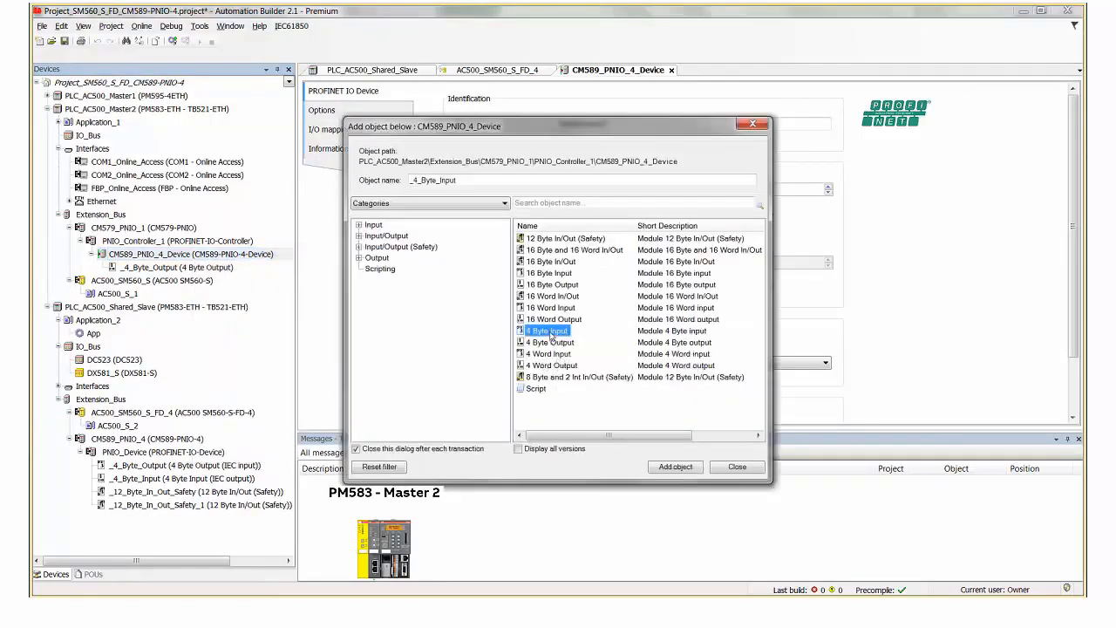
{"action": "left_click", "coordinate": [671, 471]}
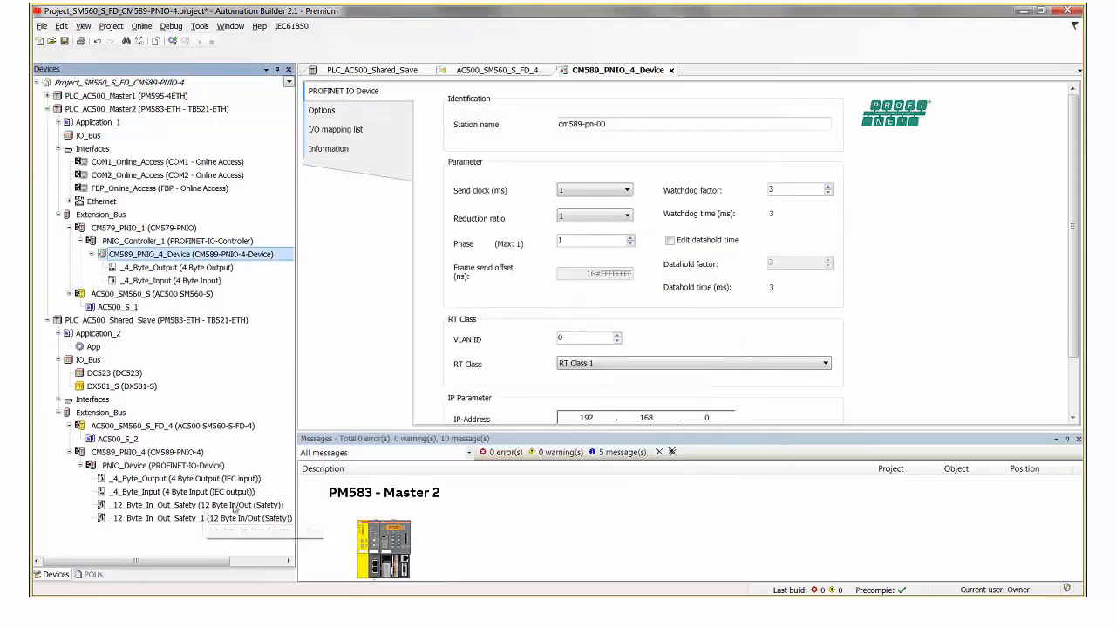
Step: Add two 12 Byte In/Out (Safety) modules below Master2's CM589_PNIO_4_Device
{"action": "right_click", "coordinate": [181, 254]}
{"action": "left_click", "coordinate": [233, 334]}
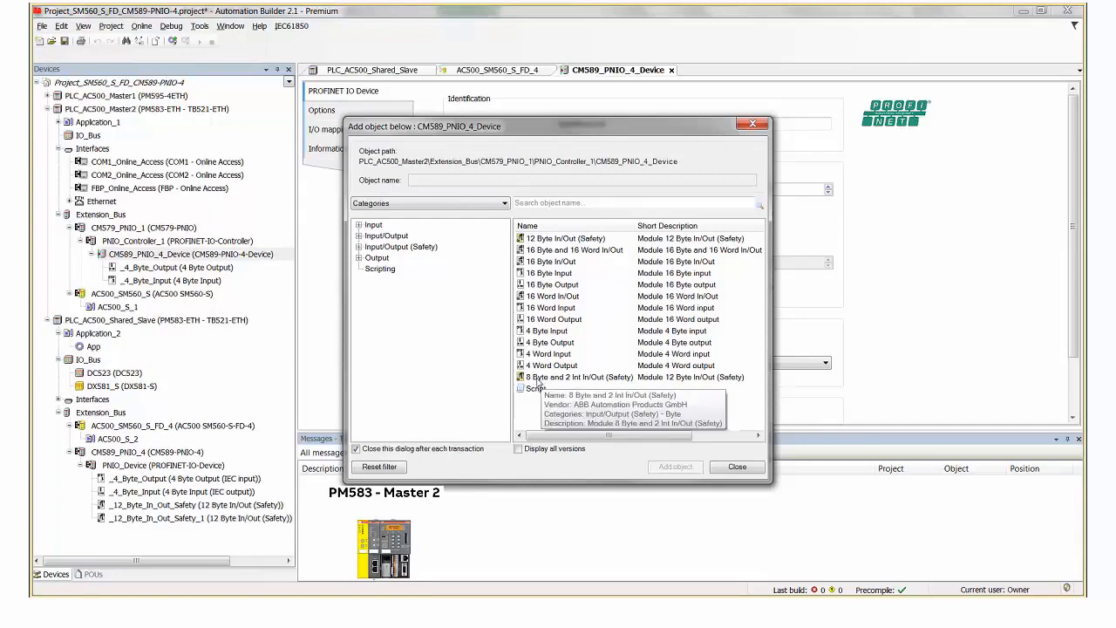
{"action": "left_click", "coordinate": [560, 241]}
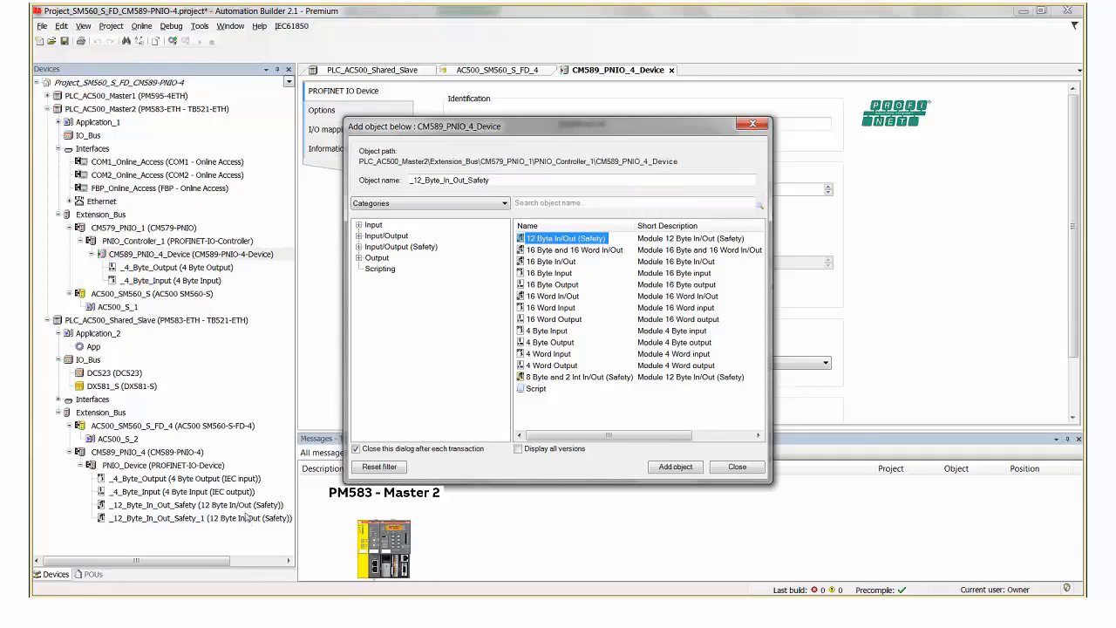
{"action": "left_click", "coordinate": [672, 468]}
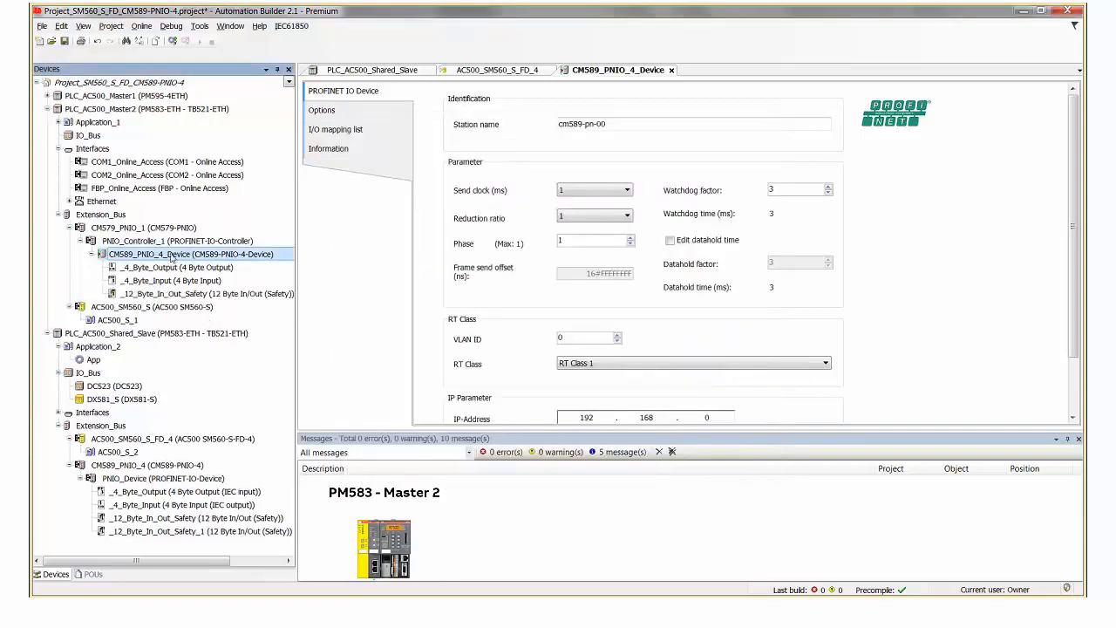
{"action": "right_click", "coordinate": [171, 258]}
{"action": "left_click", "coordinate": [218, 332]}
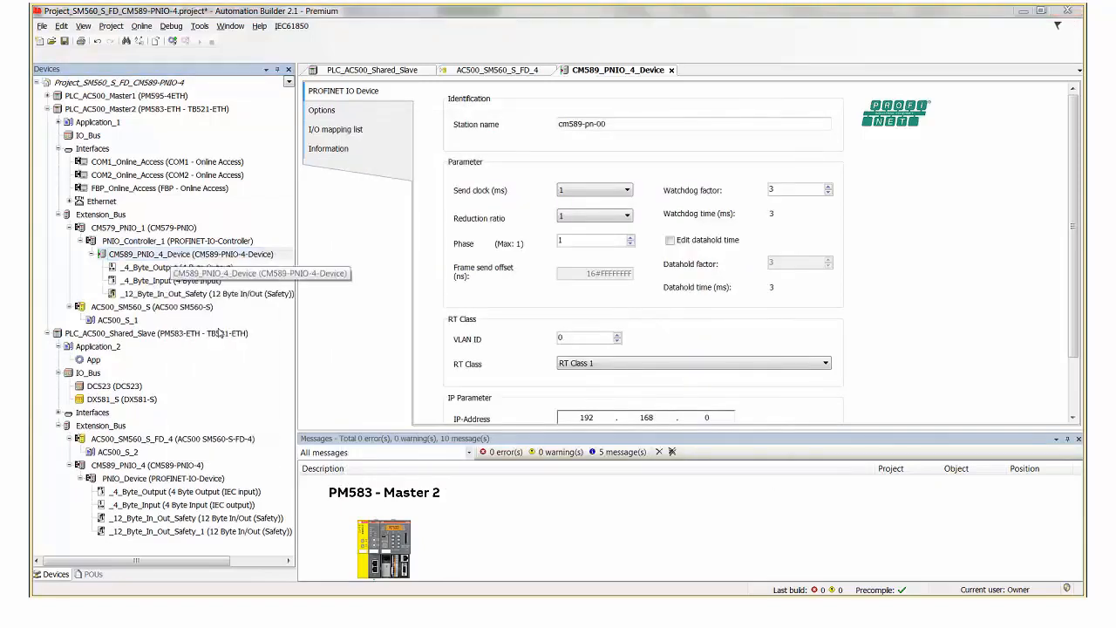
{"action": "left_click", "coordinate": [567, 238]}
{"action": "left_click", "coordinate": [664, 469]}
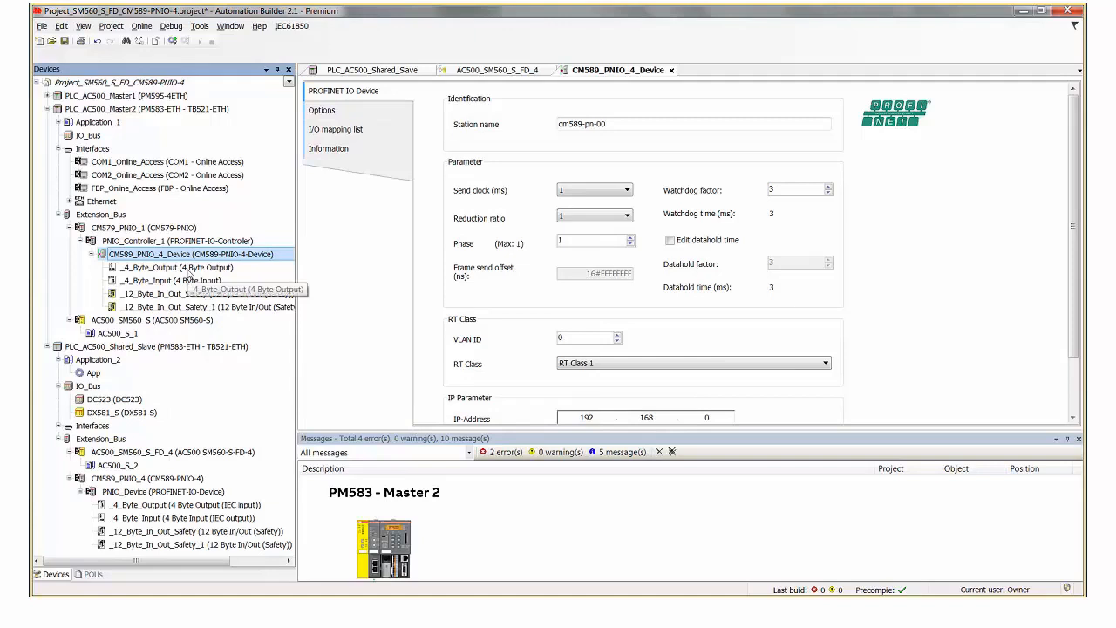
Step: In the F-Parameters of Master2's first 12-byte safety module, set F_Source_Add to 150 and F_Dest_Add to 1000
{"action": "left_click", "coordinate": [188, 271]}
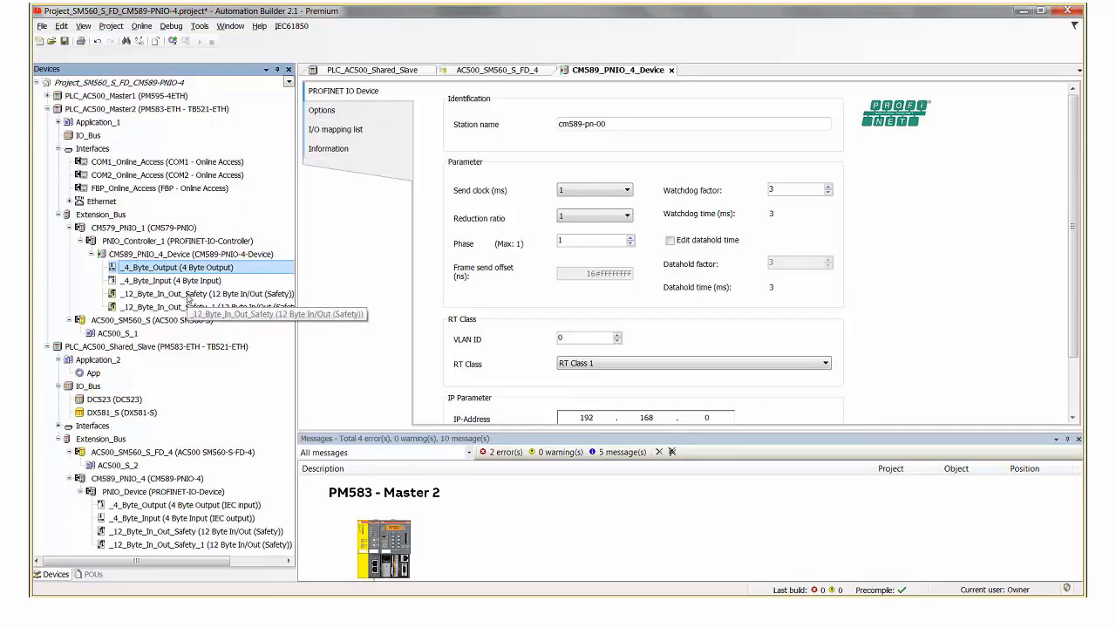
{"action": "double_click", "coordinate": [187, 296]}
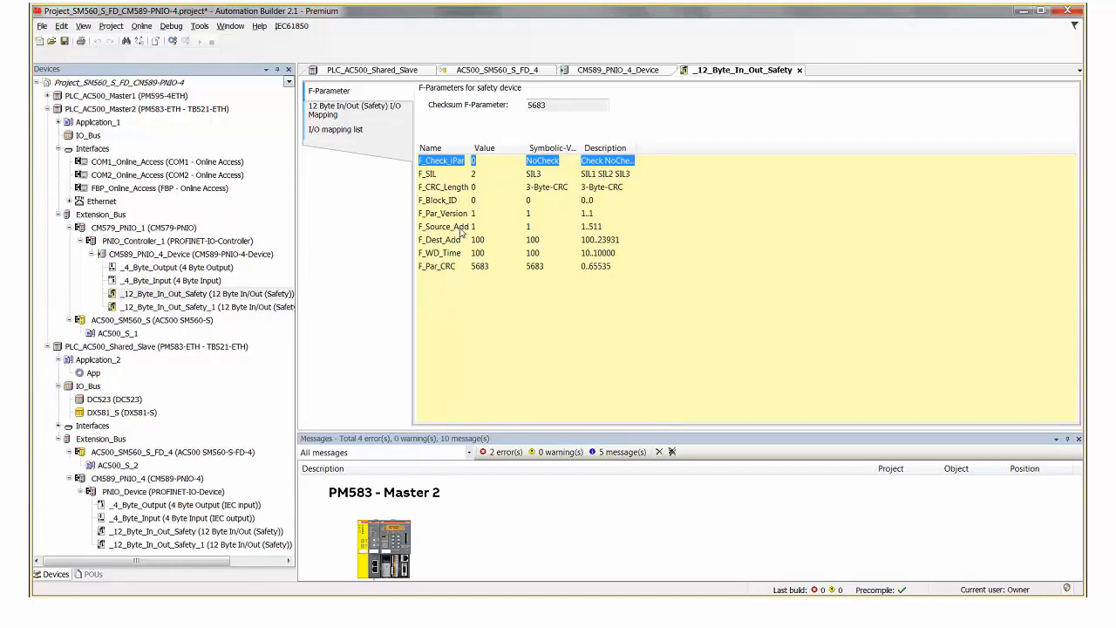
{"action": "left_click", "coordinate": [462, 227]}
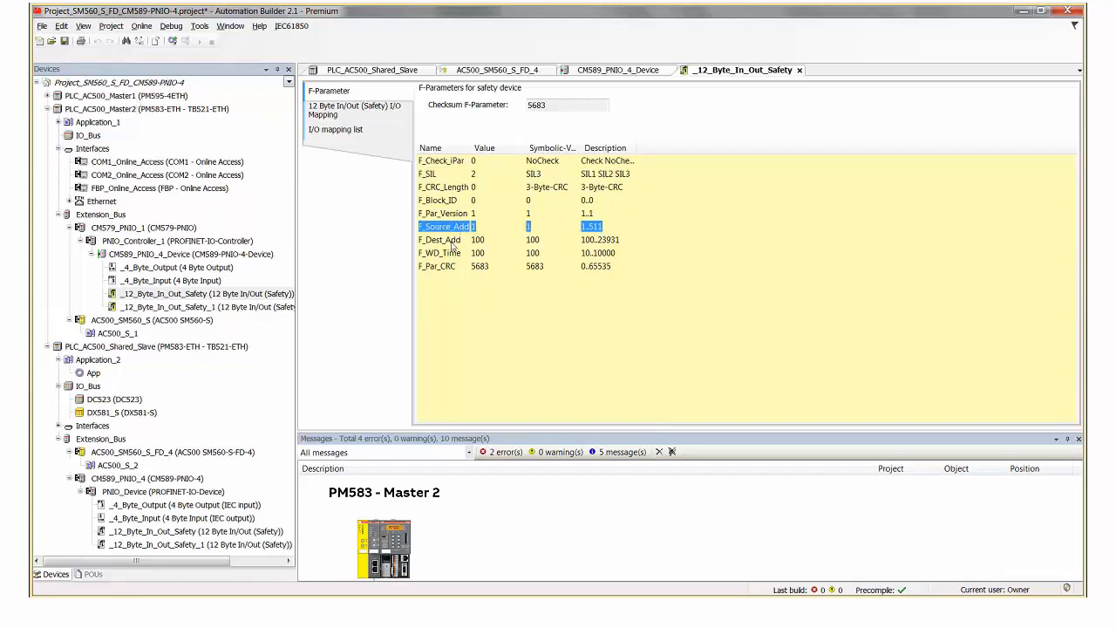
{"action": "double_click", "coordinate": [472, 227]}
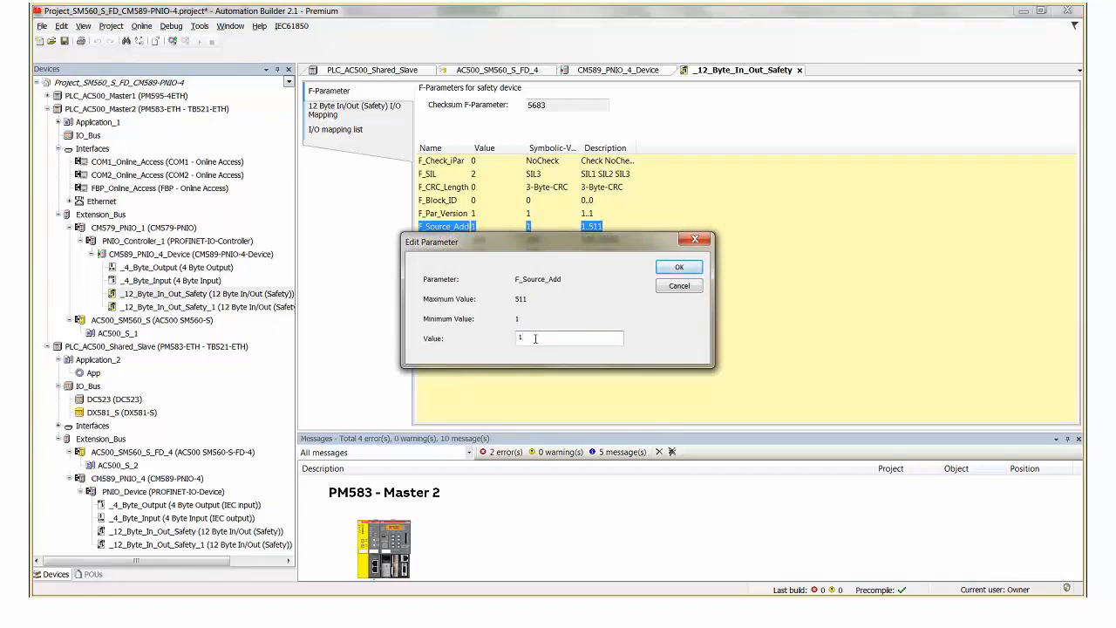
{"action": "type", "text": "150"}
{"action": "key", "text": "BackSpace"}
{"action": "left_click", "coordinate": [677, 267]}
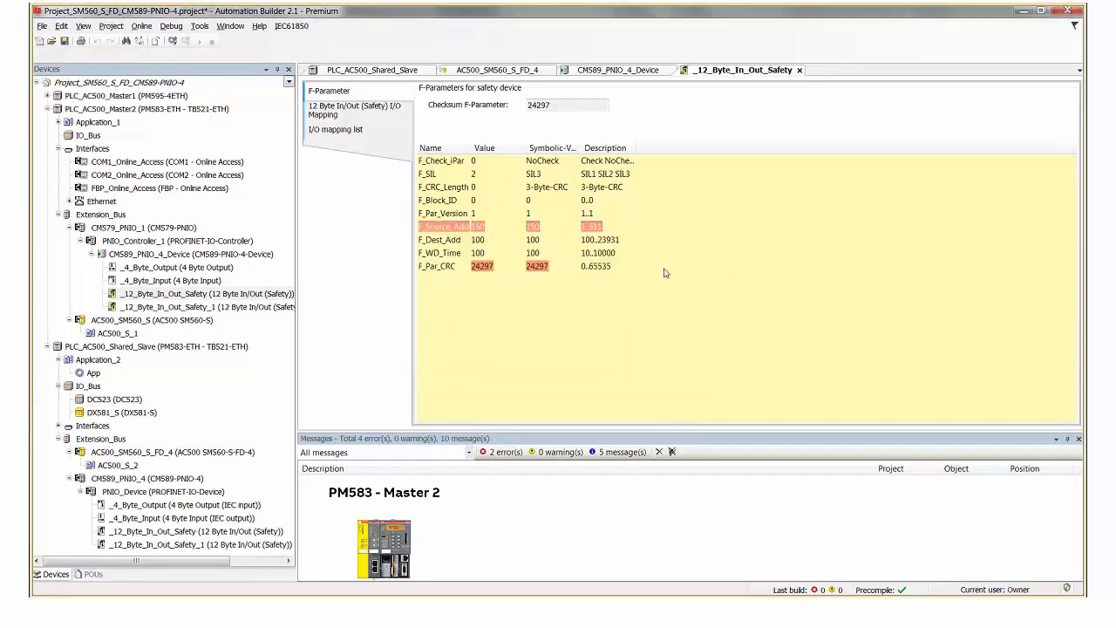
{"action": "double_click", "coordinate": [476, 247]}
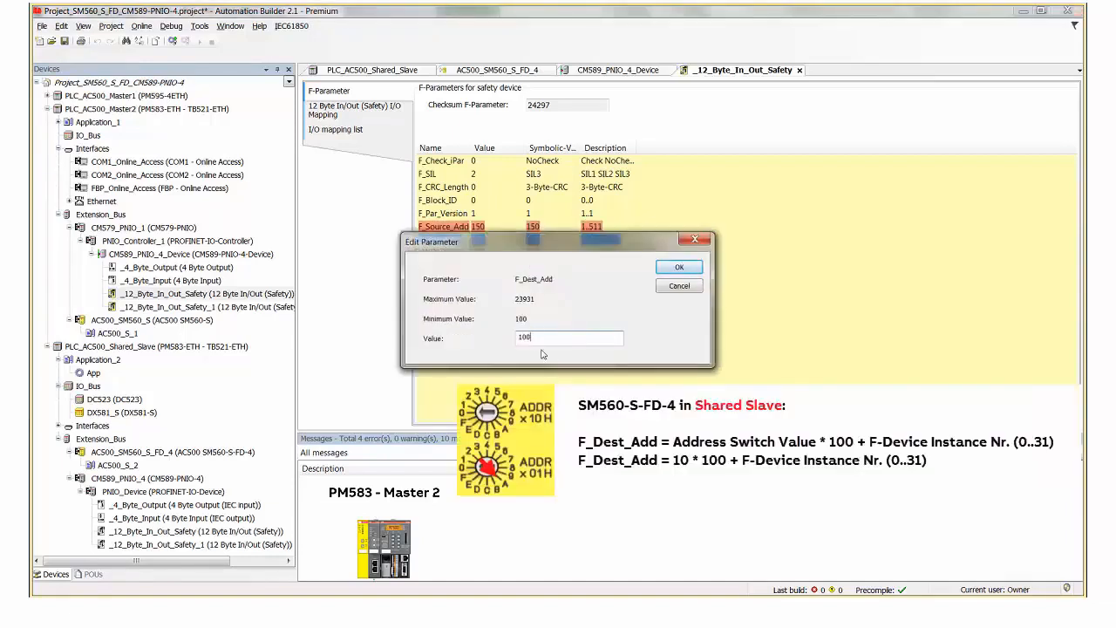
{"action": "type", "text": "0"}
{"action": "left_click", "coordinate": [678, 268]}
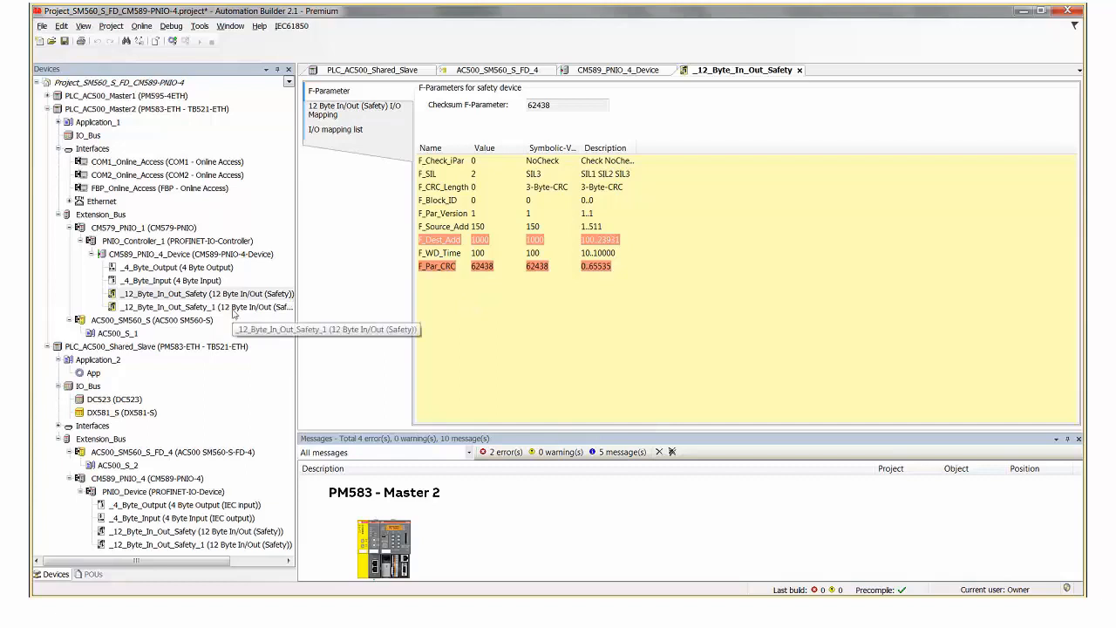
Step: In the F-Parameters of Master2's second 12-byte safety module, set F_Source_Add to 151 and F_Dest_Add to 1001
{"action": "double_click", "coordinate": [233, 311]}
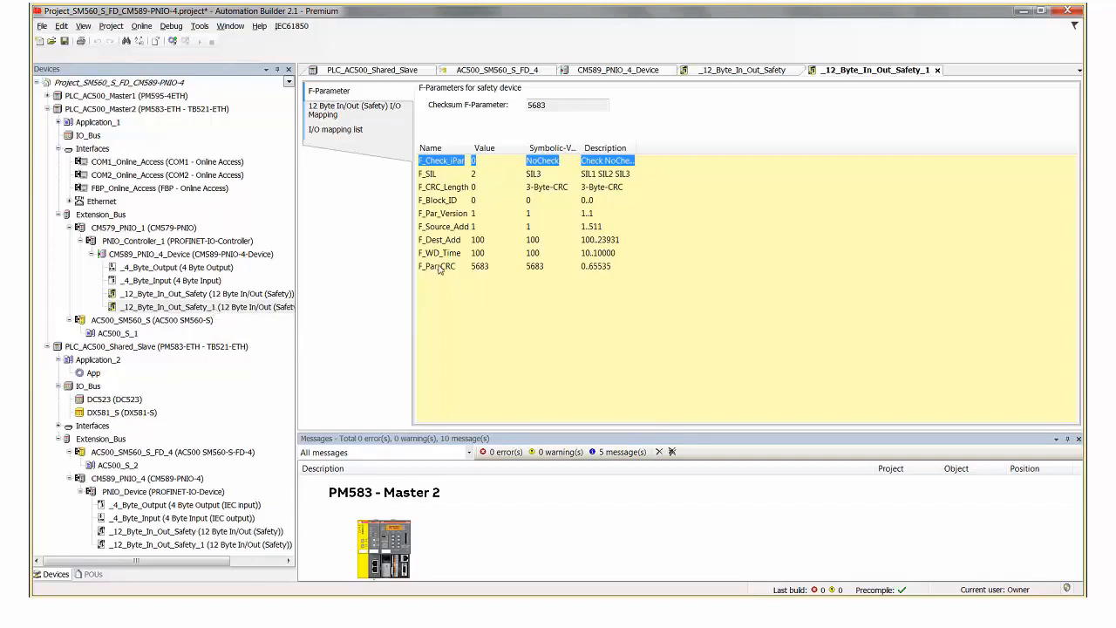
{"action": "left_click", "coordinate": [210, 269]}
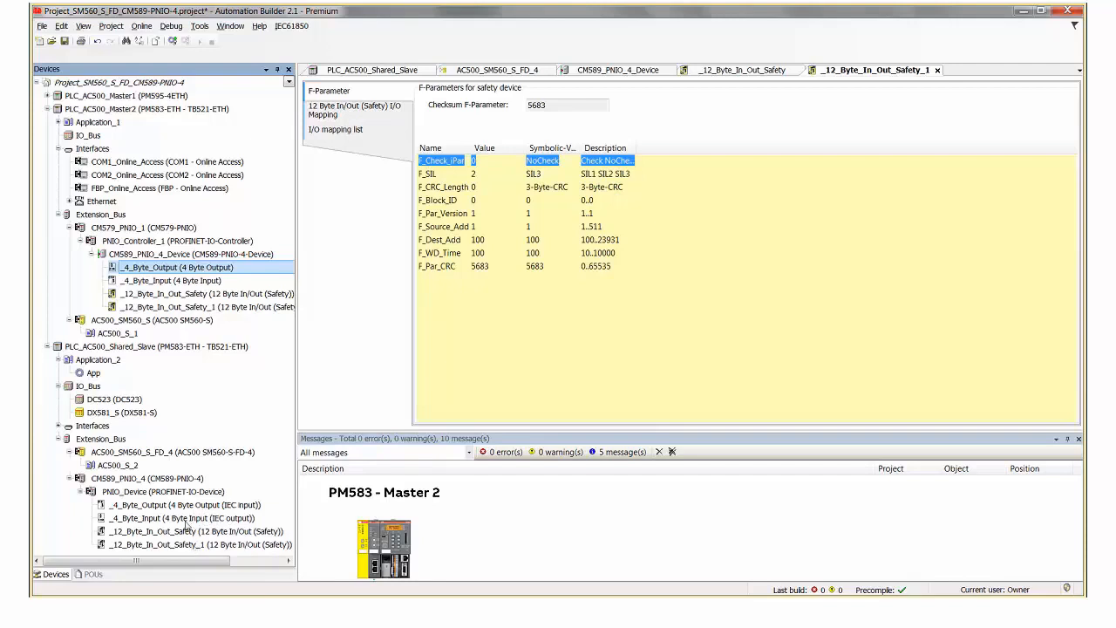
{"action": "left_click", "coordinate": [198, 310]}
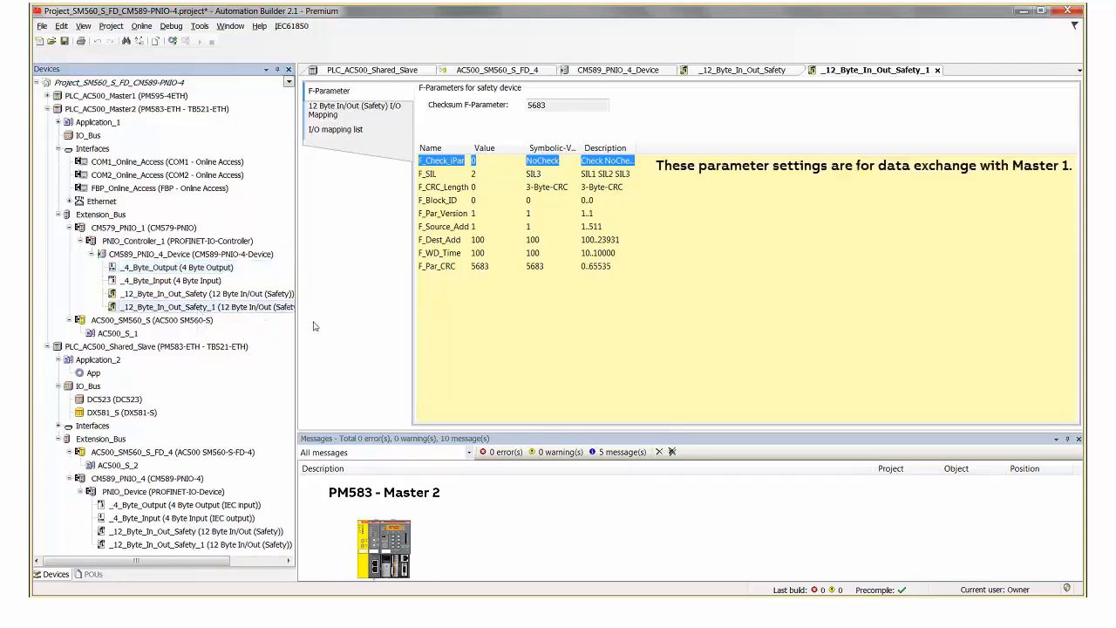
{"action": "double_click", "coordinate": [474, 228]}
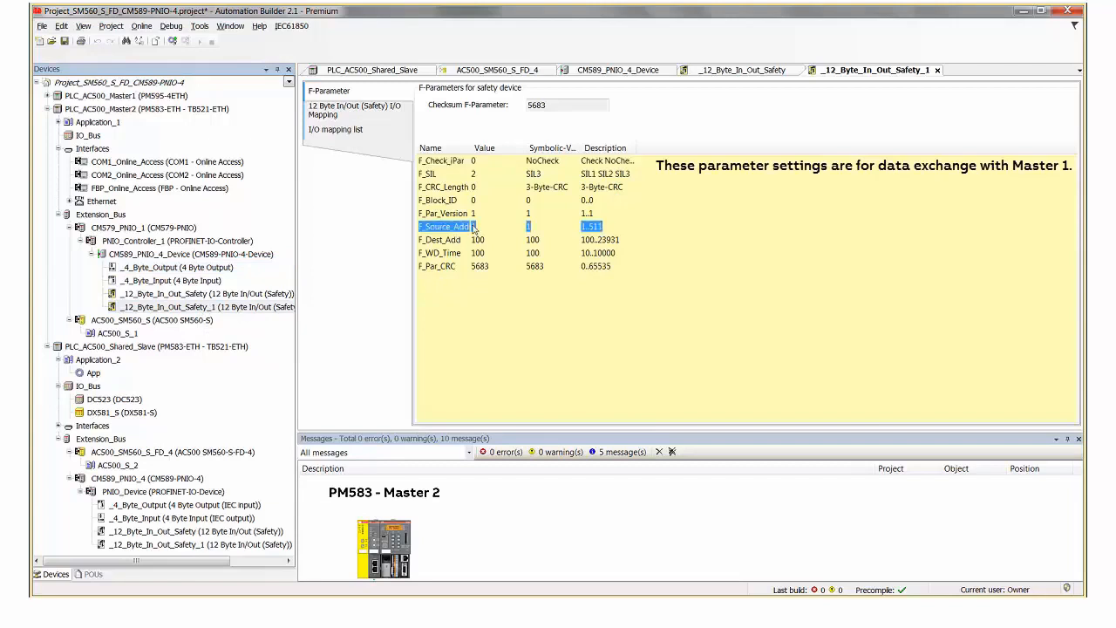
{"action": "double_click", "coordinate": [530, 337]}
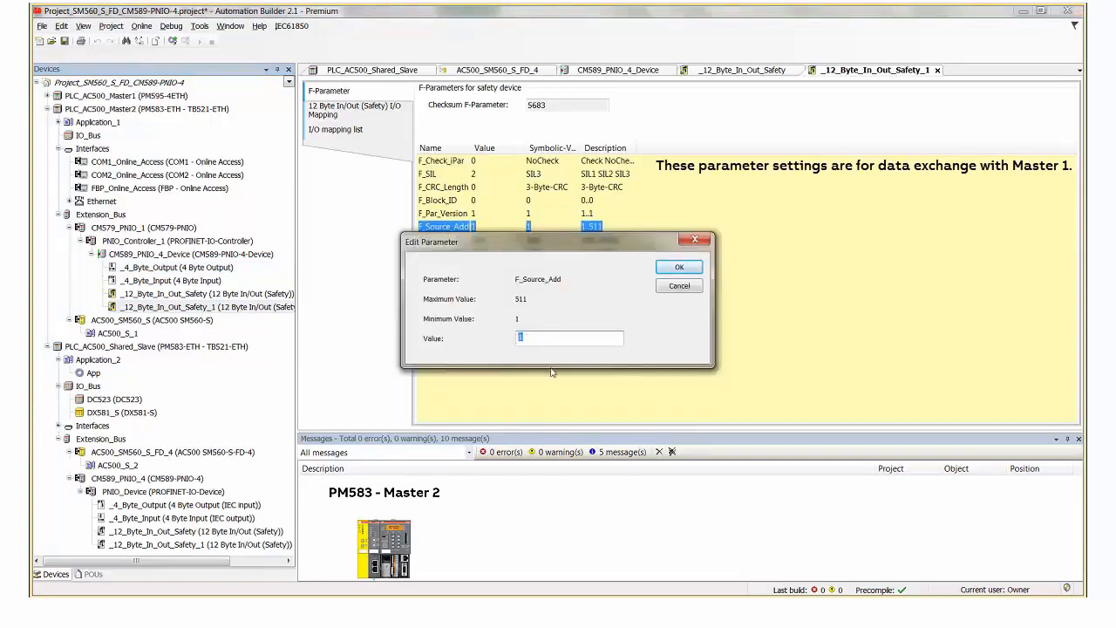
{"action": "type", "text": "151"}
{"action": "left_click", "coordinate": [665, 269]}
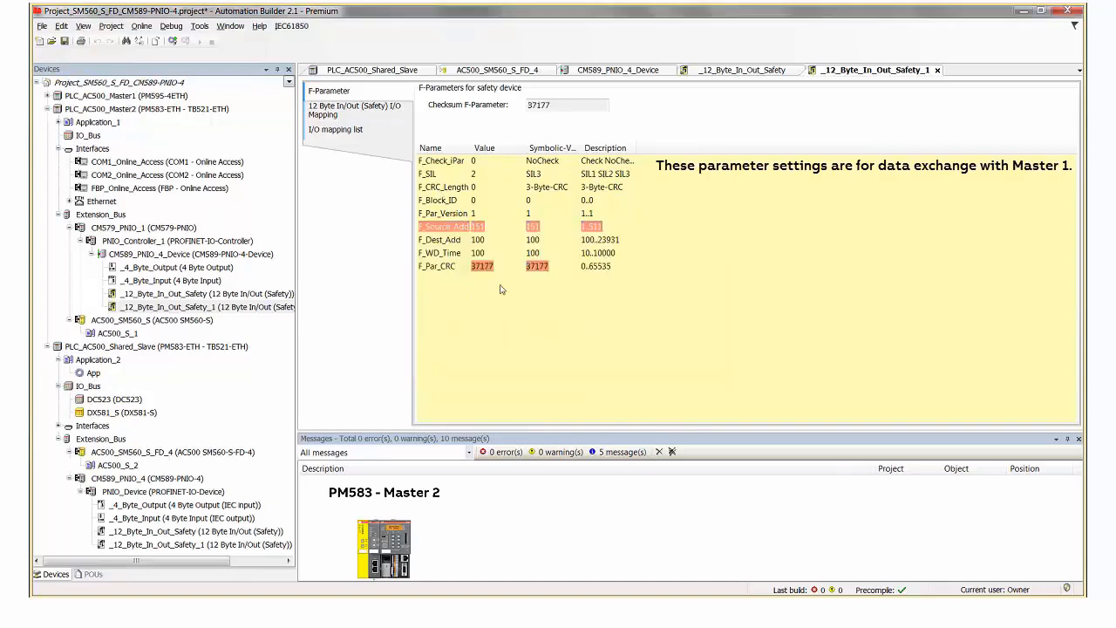
{"action": "double_click", "coordinate": [478, 239]}
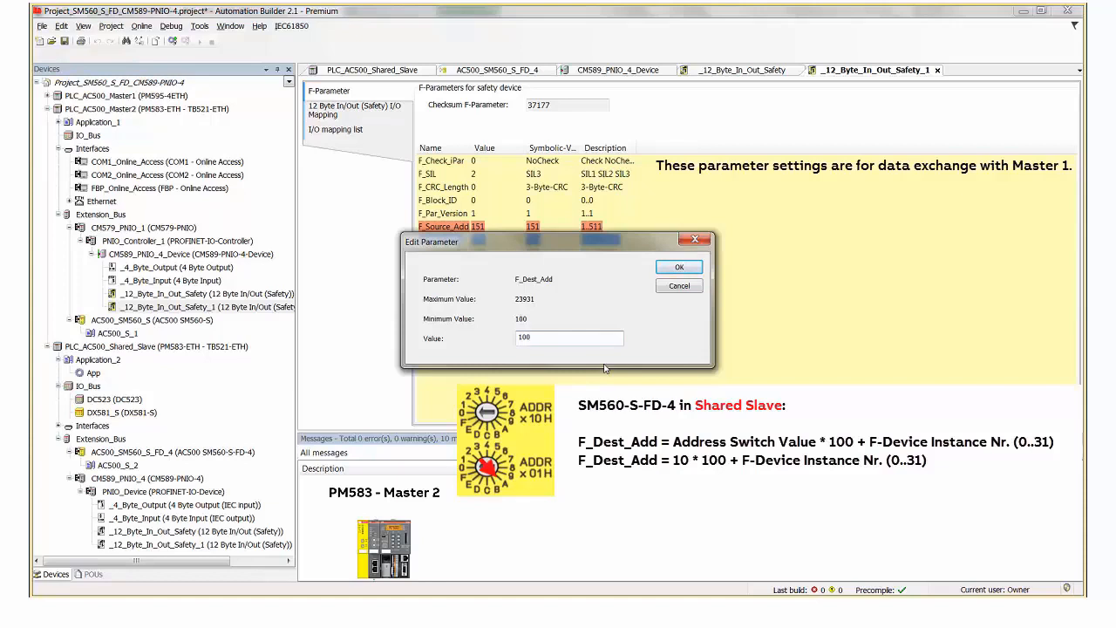
{"action": "type", "text": "1"}
{"action": "left_click", "coordinate": [689, 268]}
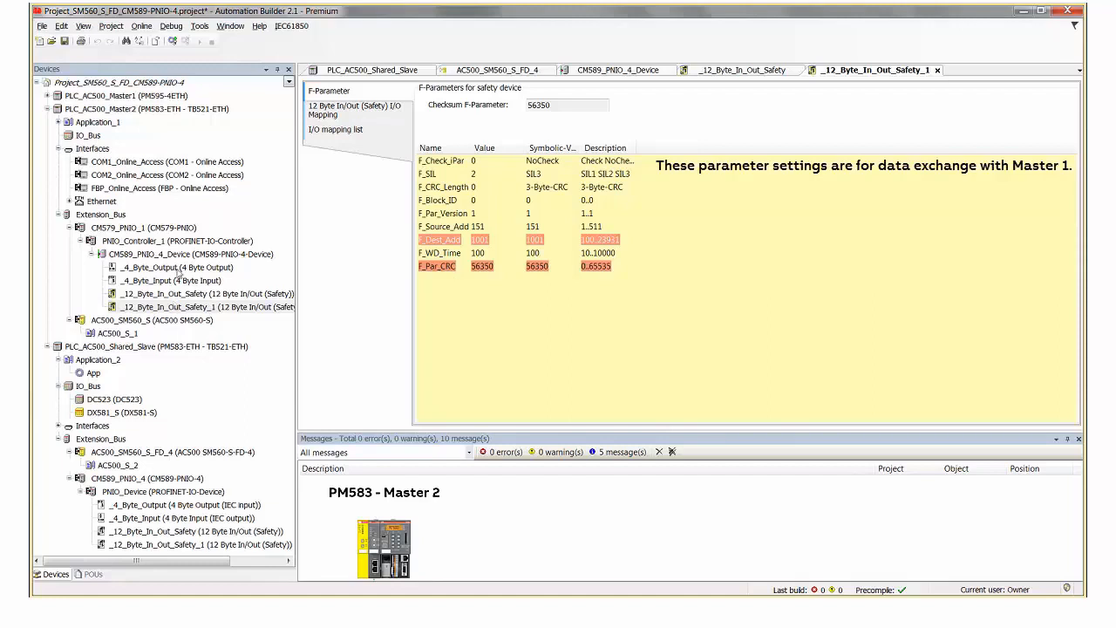
Step: Map the variable byte_Counter_For_Slave to Output Byte 0 of Master2's 4 Byte Output module
{"action": "left_click", "coordinate": [178, 270]}
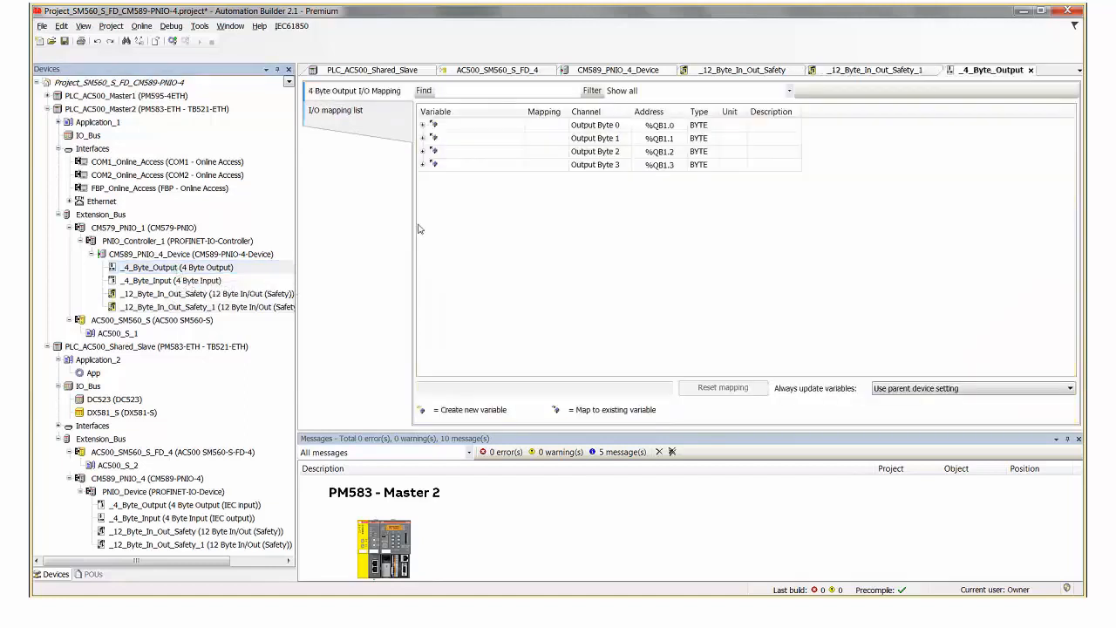
{"action": "left_click", "coordinate": [422, 125]}
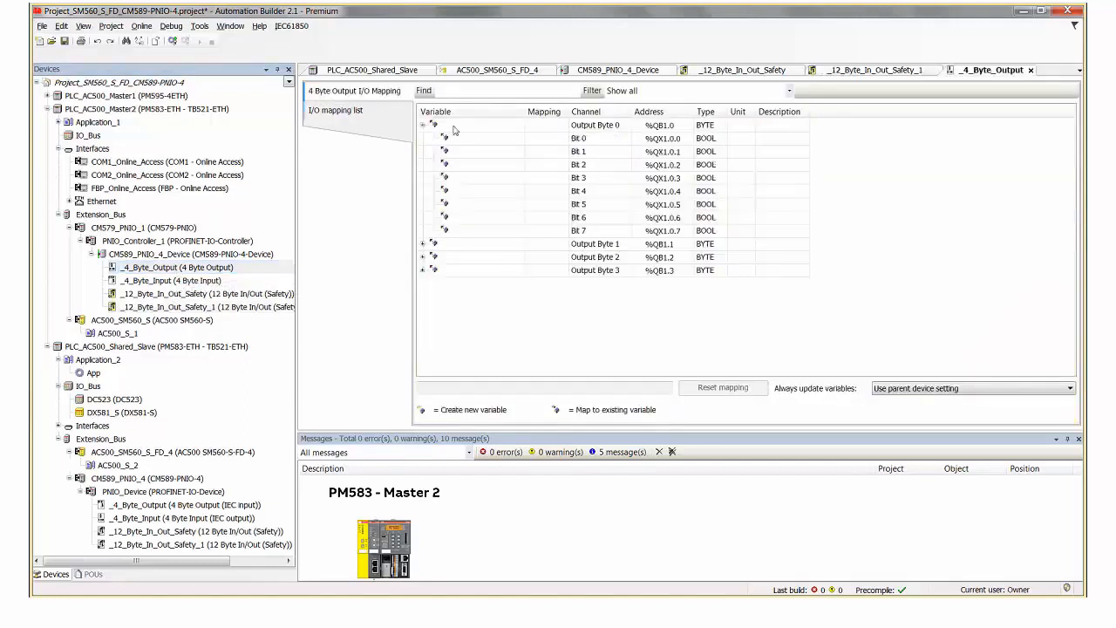
{"action": "left_click", "coordinate": [454, 126]}
{"action": "left_click", "coordinate": [455, 126]}
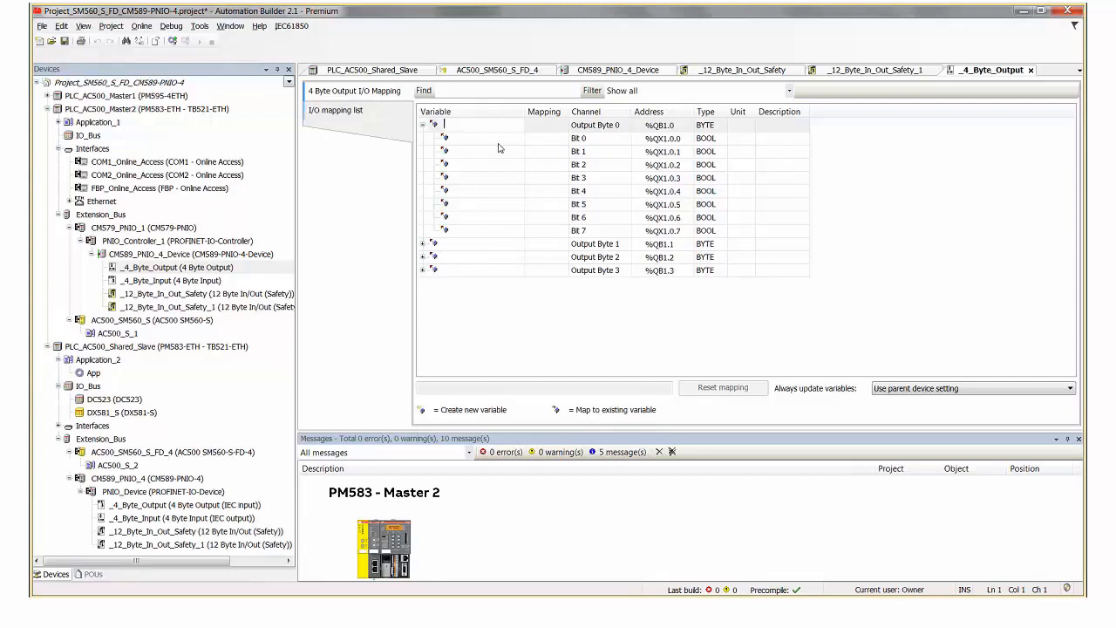
{"action": "type", "text": "byte"}
{"action": "type", "text": "_Counter"}
{"action": "type", "text": "_"}
{"action": "type", "text": "For"}
{"action": "type", "text": "_Slave"}
{"action": "left_click", "coordinate": [495, 152]}
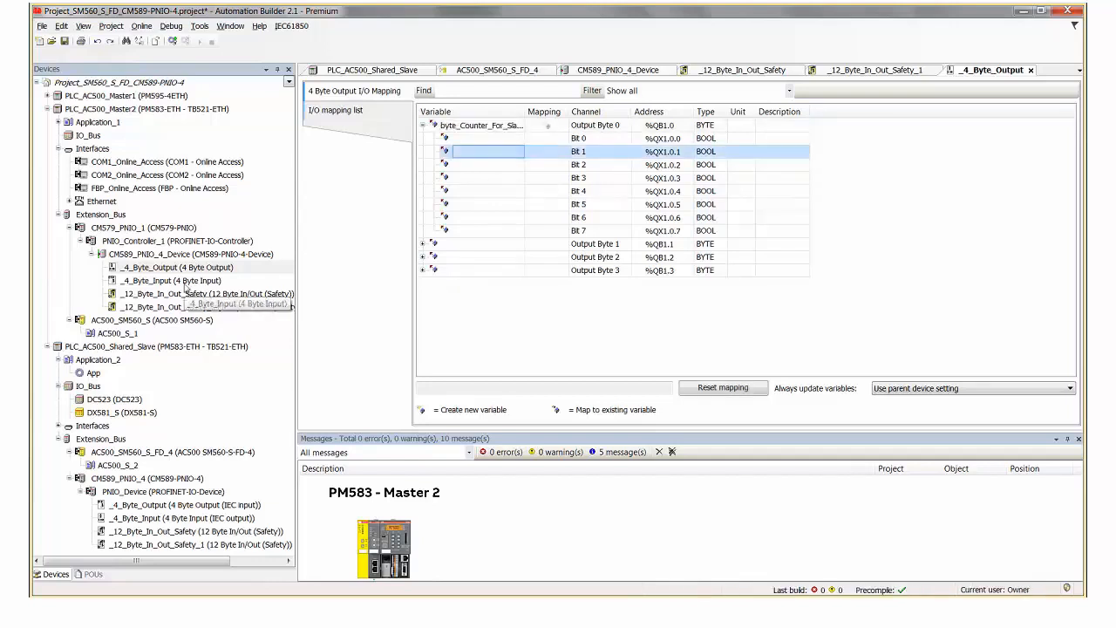
Step: Map the variable byte_Input_From_Slave to Input Byte 0 of Master2's 4 Byte Input module
{"action": "double_click", "coordinate": [186, 289]}
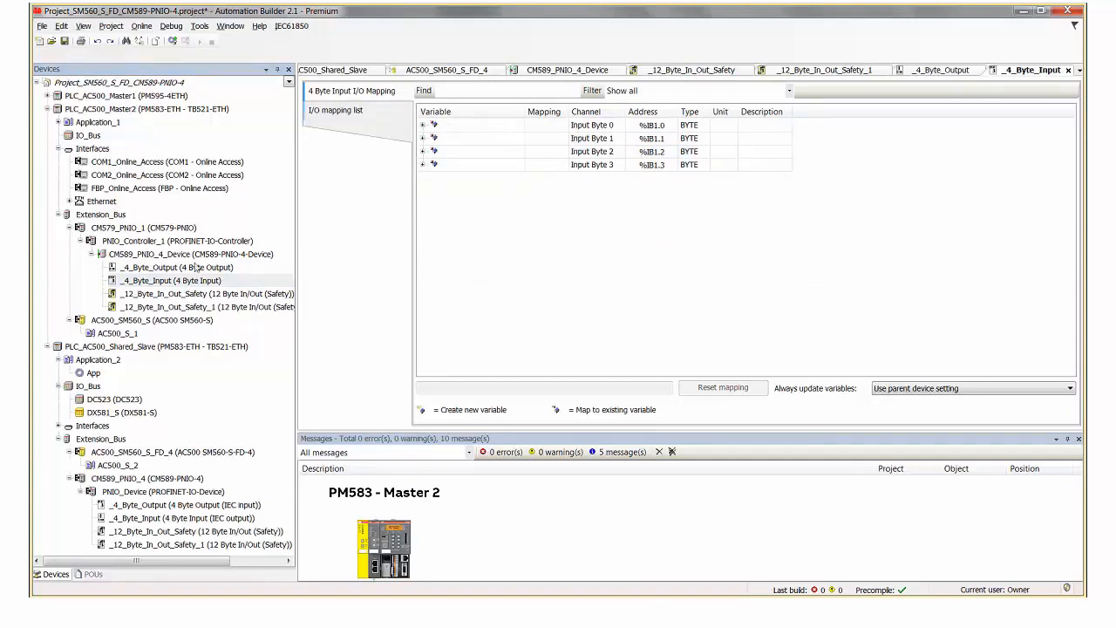
{"action": "left_click", "coordinate": [423, 125]}
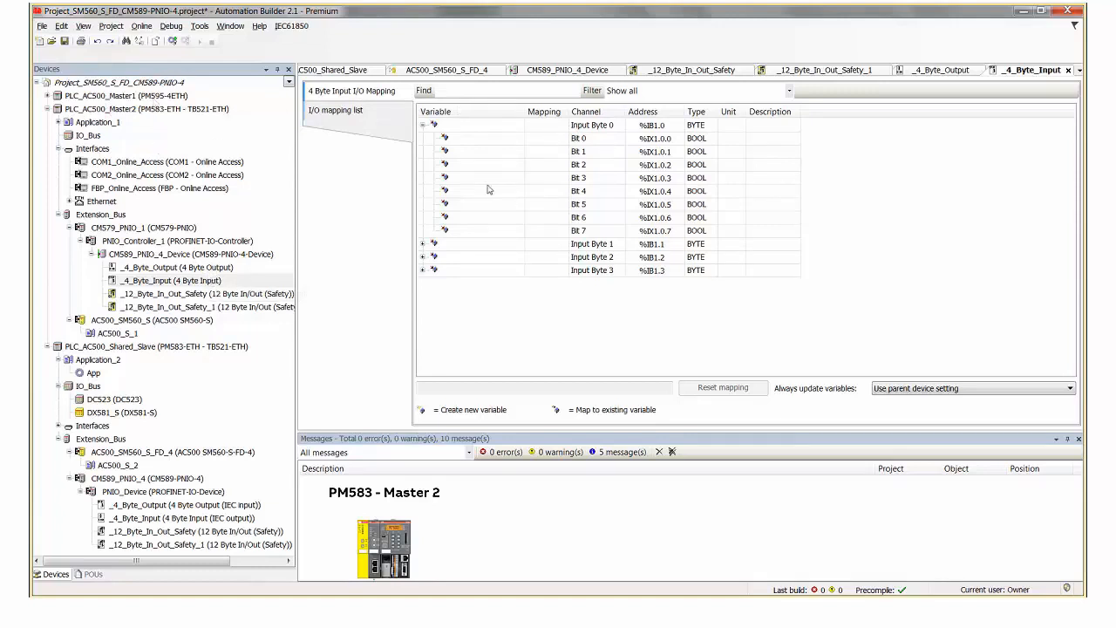
{"action": "left_click", "coordinate": [457, 128]}
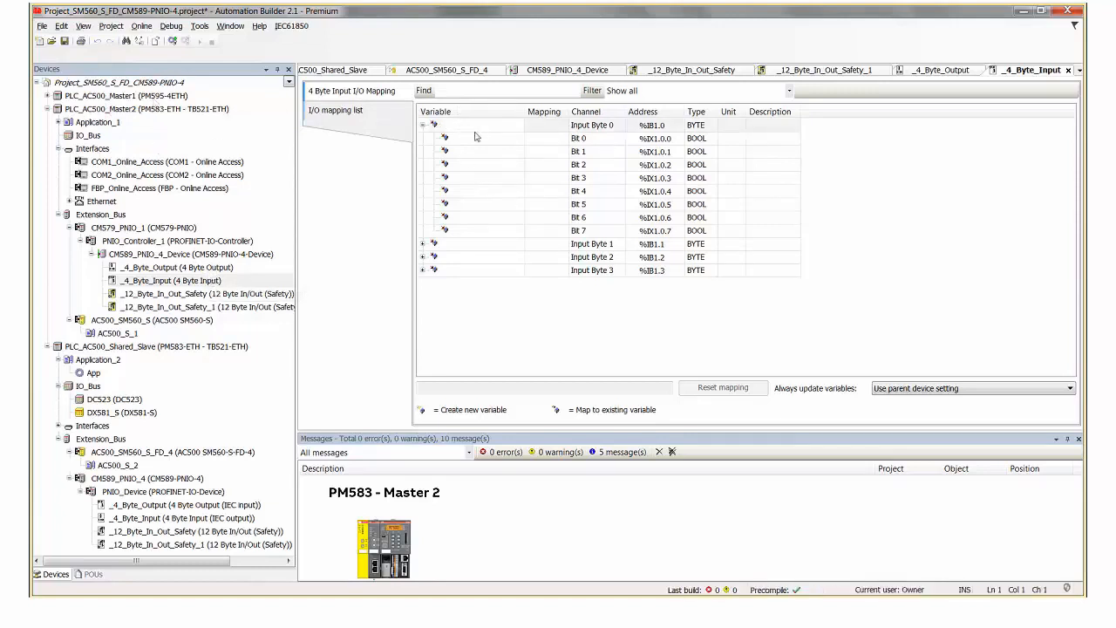
{"action": "type", "text": "byte_"}
{"action": "type", "text": "Input_F"}
{"action": "type", "text": "rom"}
{"action": "type", "text": "_"}
{"action": "type", "text": "Slave"}
{"action": "double_click", "coordinate": [492, 153]}
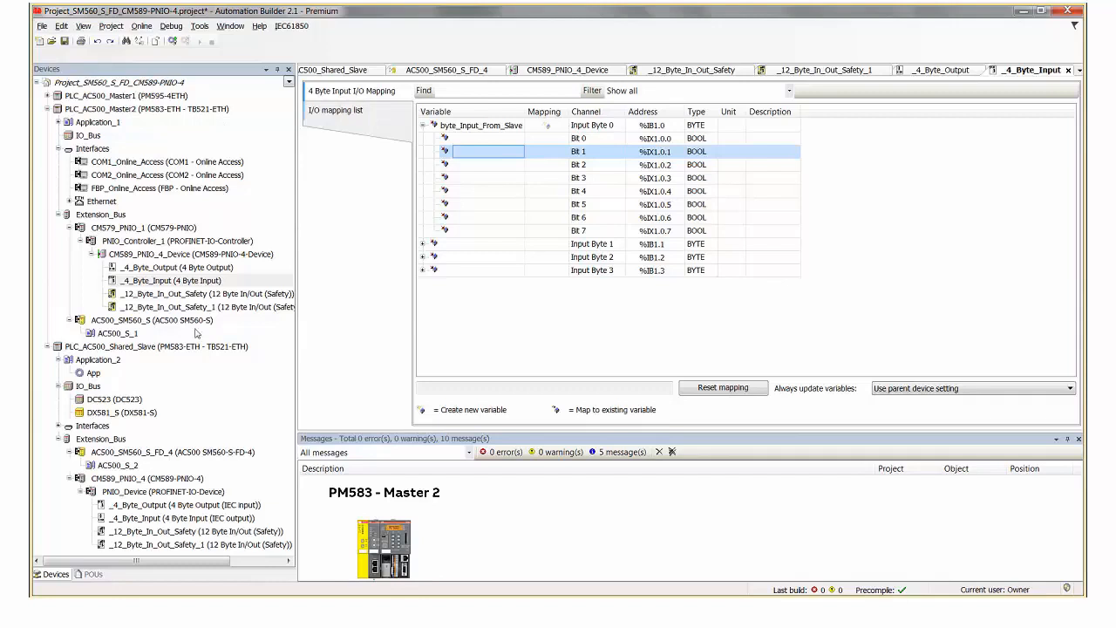
Step: Map the variable S_Byte_For_Slave to Output Byte 0 of Master2's first 12-byte safety module
{"action": "left_click", "coordinate": [182, 298]}
{"action": "double_click", "coordinate": [182, 301]}
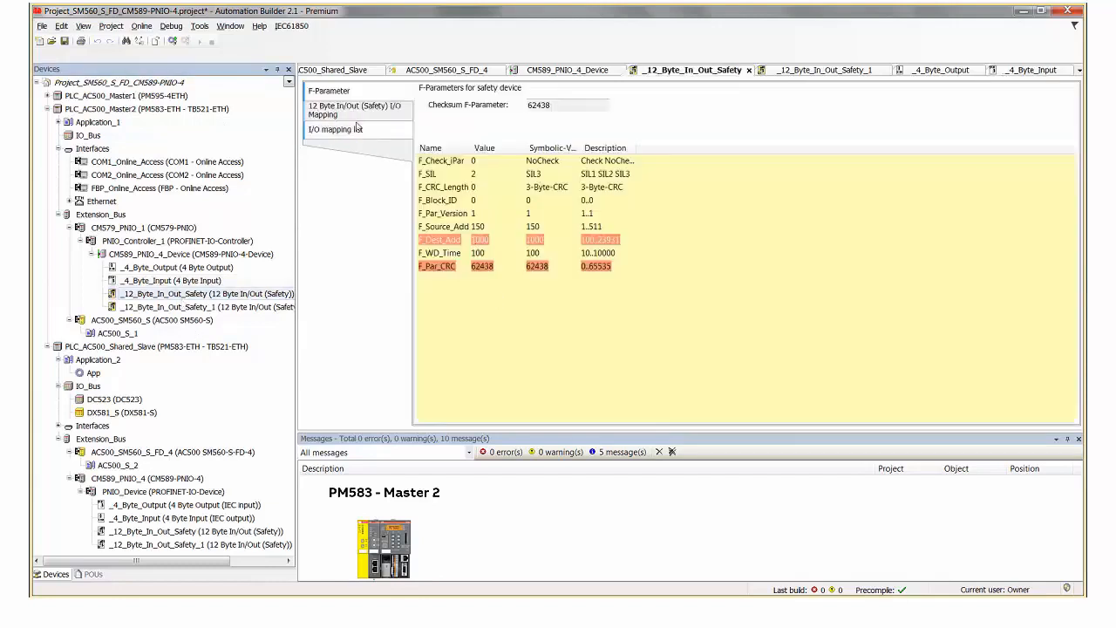
{"action": "left_click", "coordinate": [355, 111]}
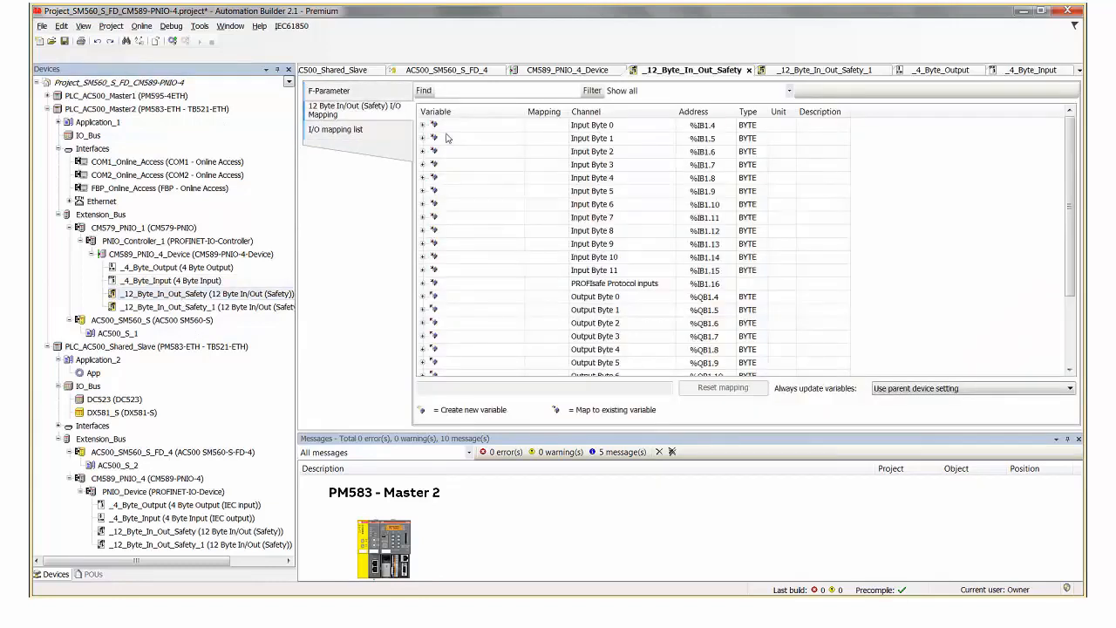
{"action": "left_click", "coordinate": [423, 297]}
{"action": "left_click", "coordinate": [473, 299]}
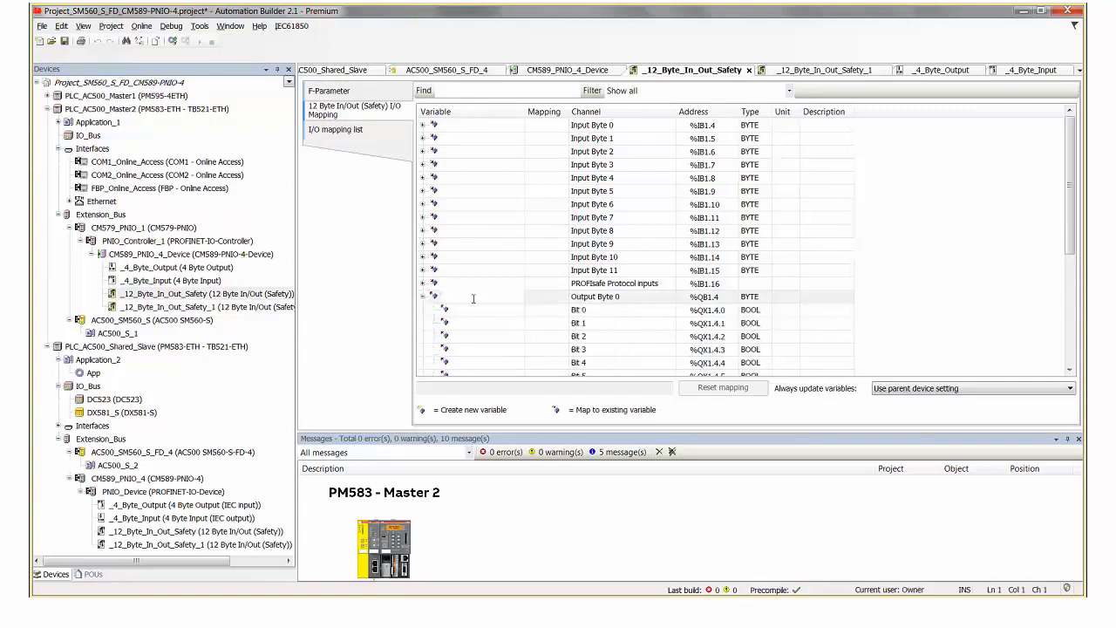
{"action": "type", "text": "S_Byte_For_Slave"}
{"action": "left_click", "coordinate": [504, 324]}
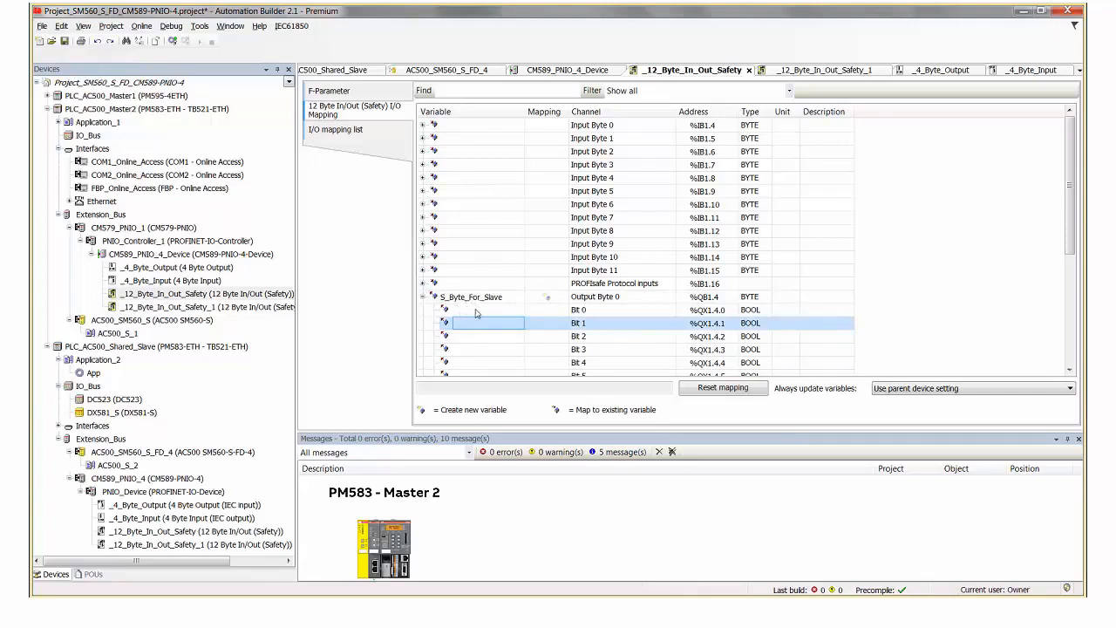
Step: Map the variable S_Byte_Input_From_Slave to Input Byte 0 of Master2's second 12-byte safety module
{"action": "double_click", "coordinate": [223, 307]}
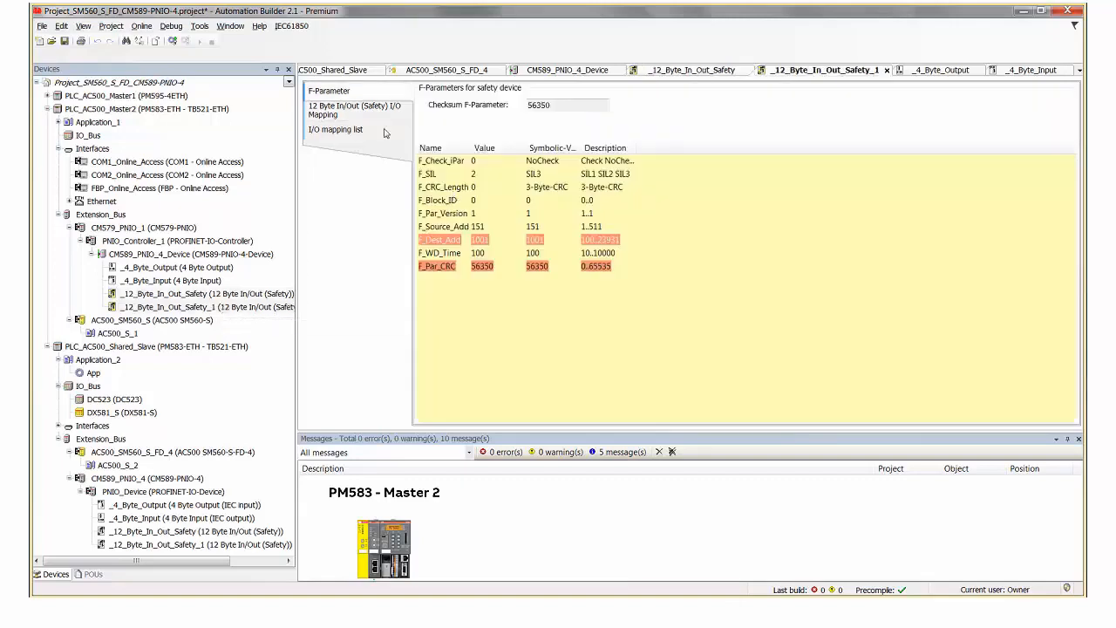
{"action": "left_click", "coordinate": [356, 115]}
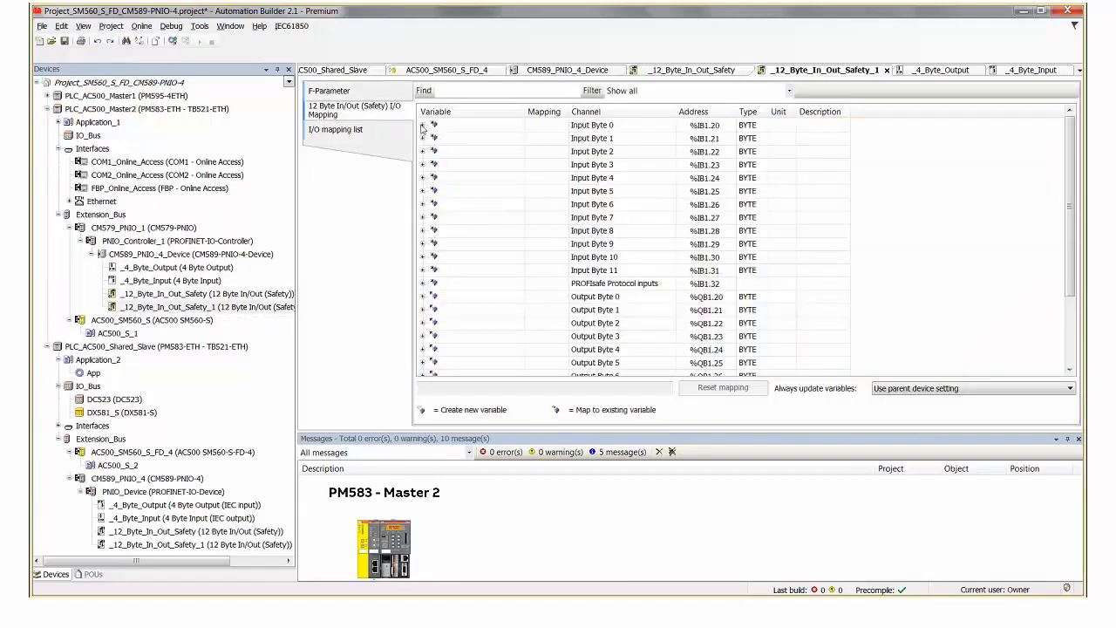
{"action": "left_click", "coordinate": [423, 125]}
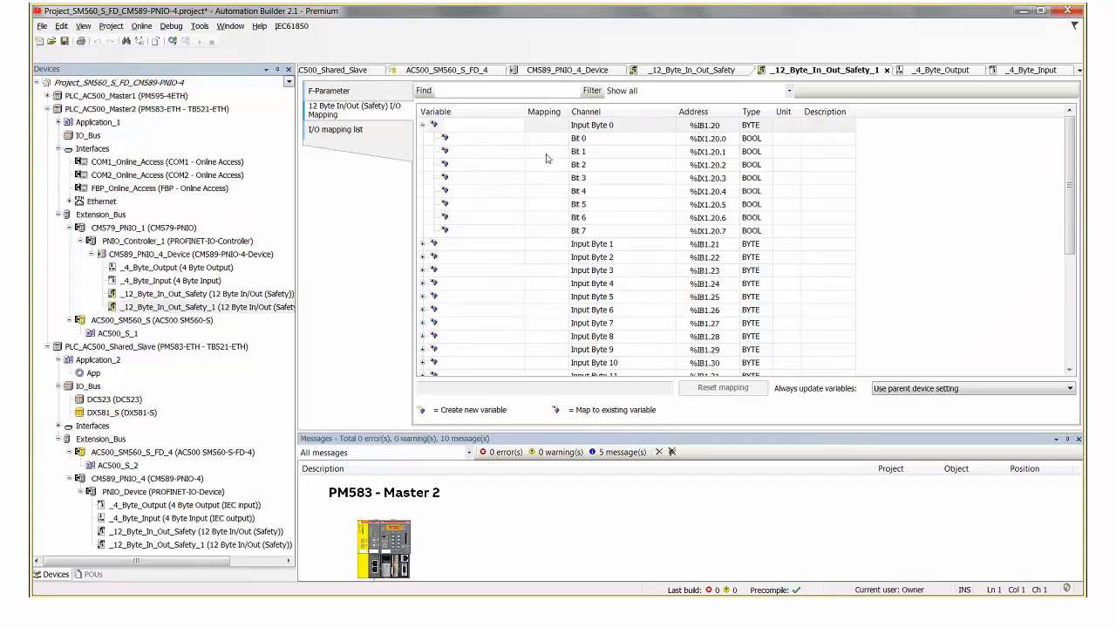
{"action": "type", "text": "S_"}
{"action": "type", "text": "Byte_"}
{"action": "type", "text": "Input_From"}
{"action": "type", "text": "_Slave"}
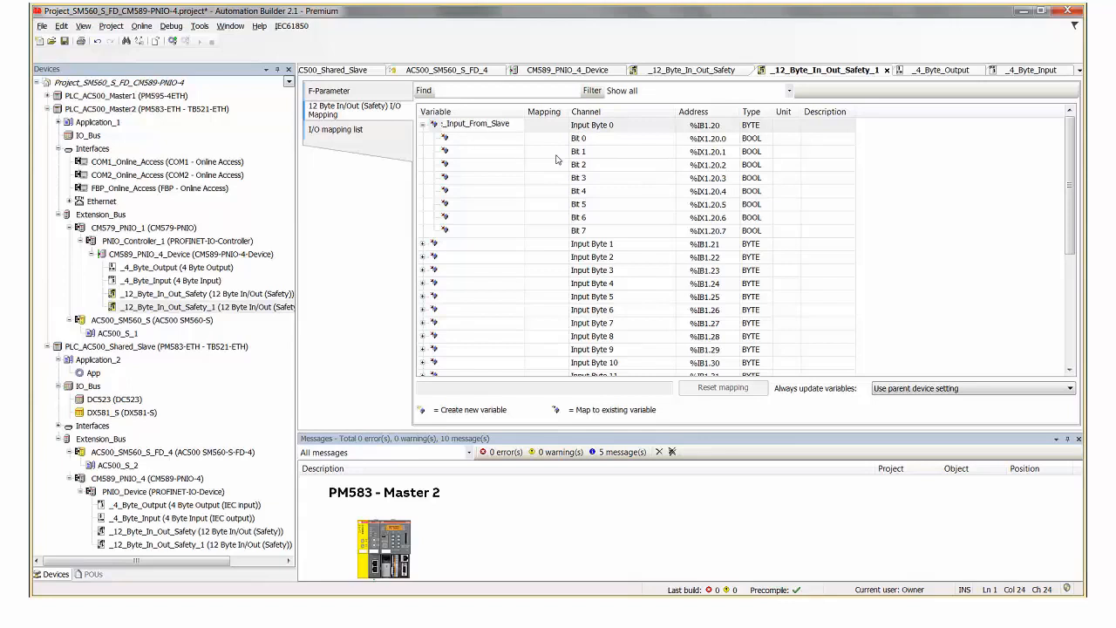
{"action": "double_click", "coordinate": [511, 167]}
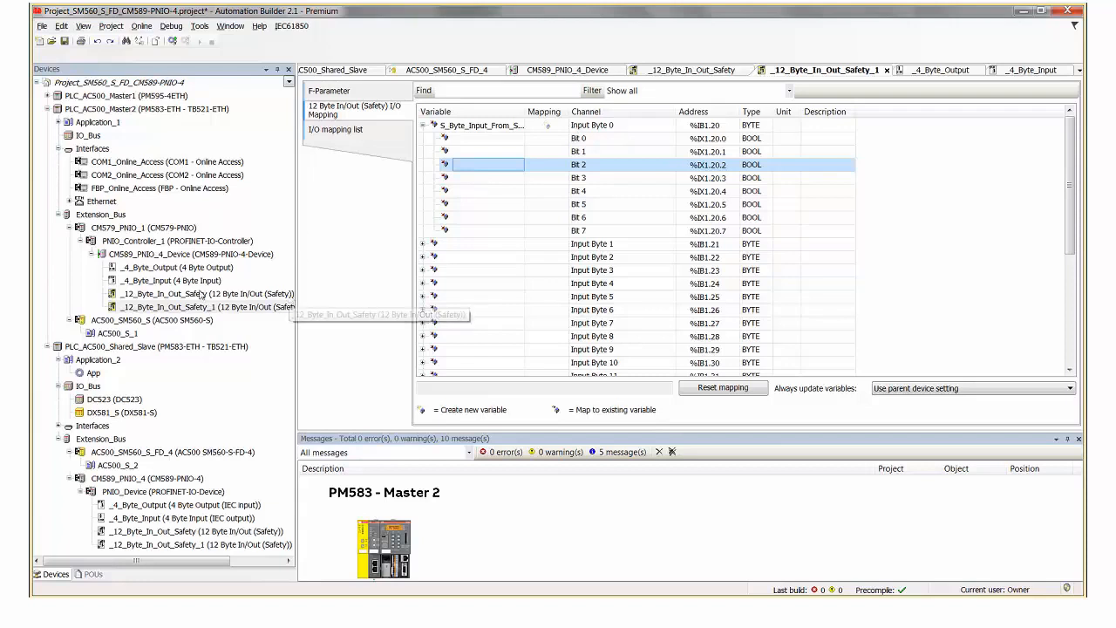
Step: Copy the four I/O and safety modules of Master2's CM589_PNIO_4_Device and paste them below Master1's CM589_PNIO_4_Device
{"action": "left_click", "coordinate": [181, 269]}
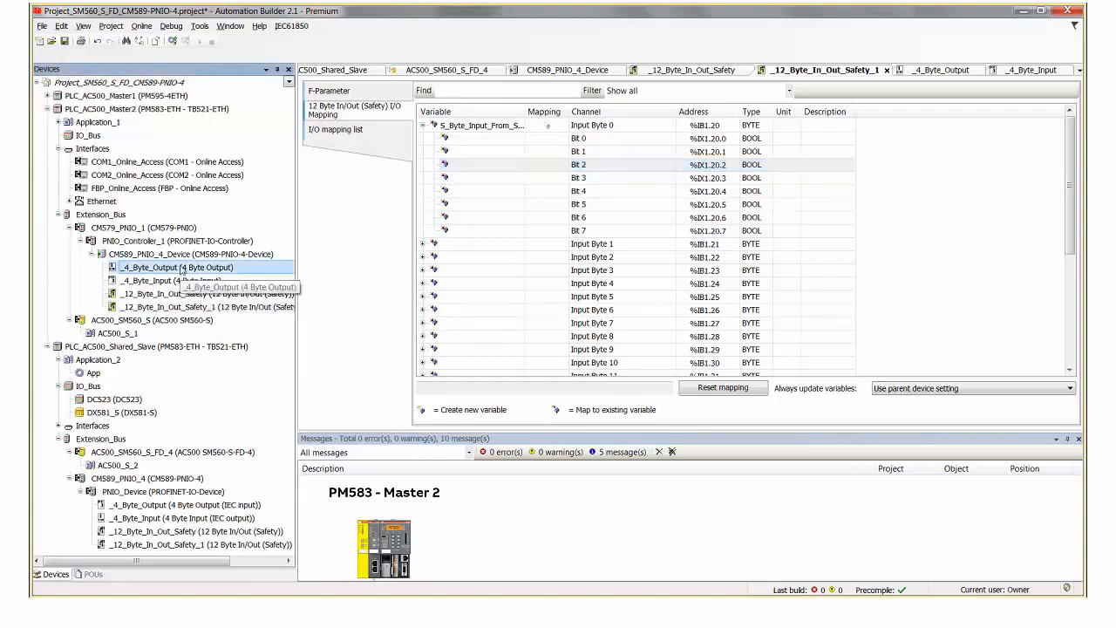
{"action": "left_click", "coordinate": [181, 308], "text": "shift"}
{"action": "right_click", "coordinate": [181, 308]}
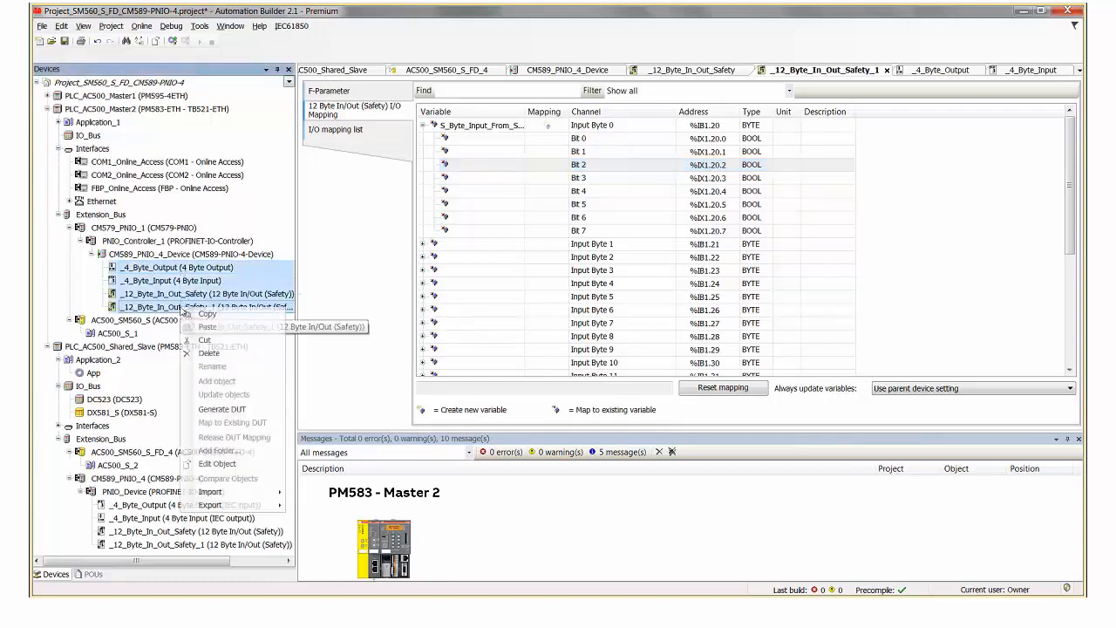
{"action": "left_click", "coordinate": [207, 313]}
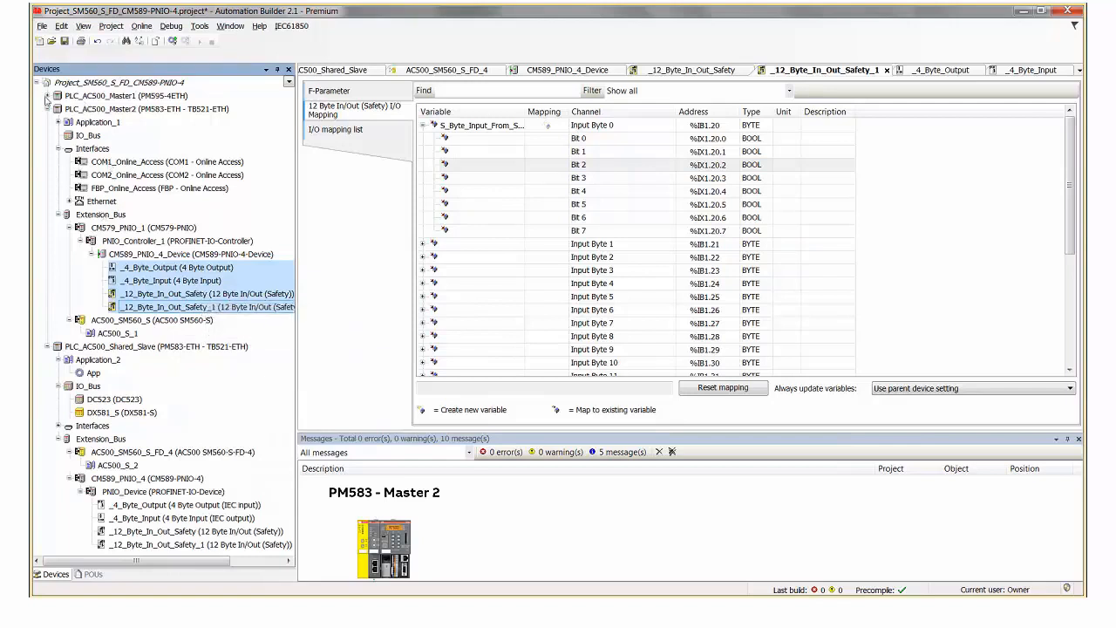
{"action": "left_click", "coordinate": [47, 96]}
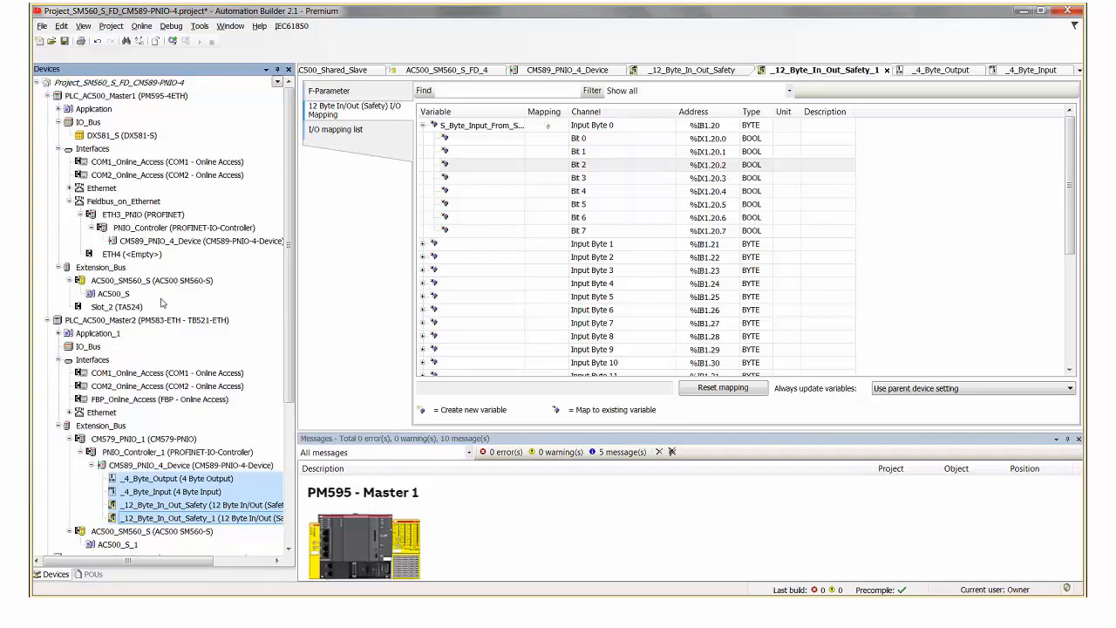
{"action": "right_click", "coordinate": [183, 247]}
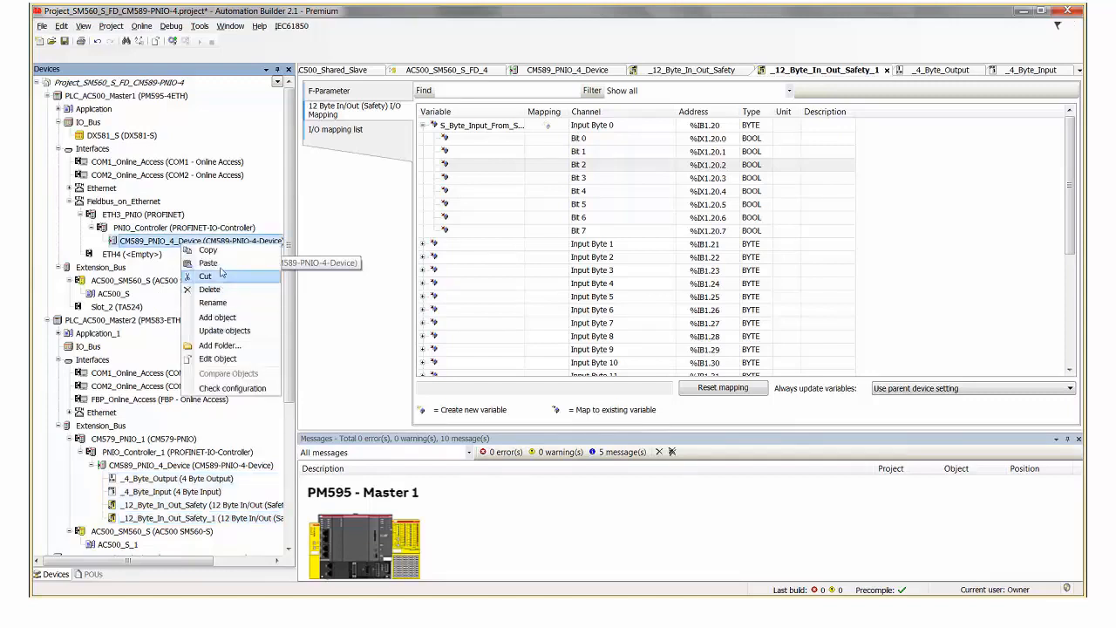
{"action": "left_click", "coordinate": [222, 264]}
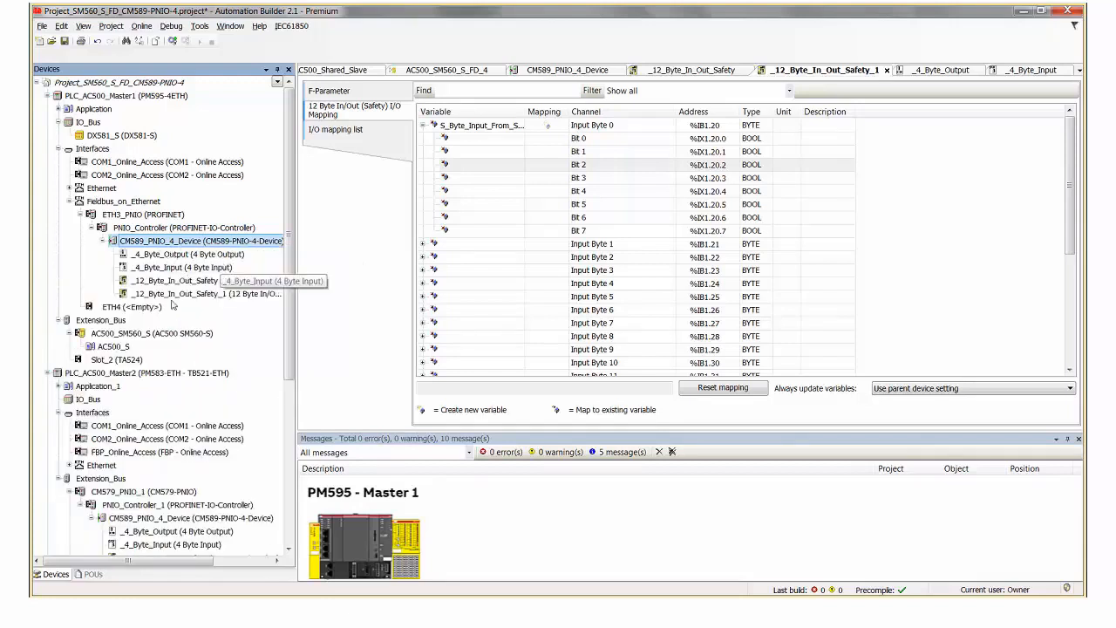
Step: Check the Output Byte 0 mapping of Master1's 4 Byte Output module, widening the Variable column to fit the full name
{"action": "left_click", "coordinate": [178, 257]}
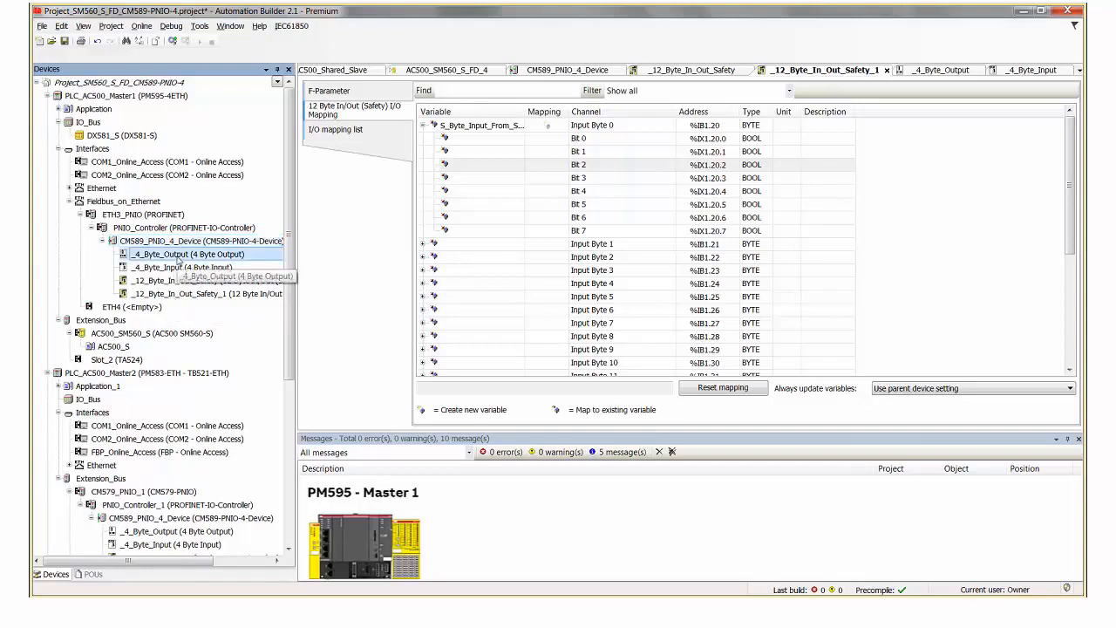
{"action": "double_click", "coordinate": [179, 257]}
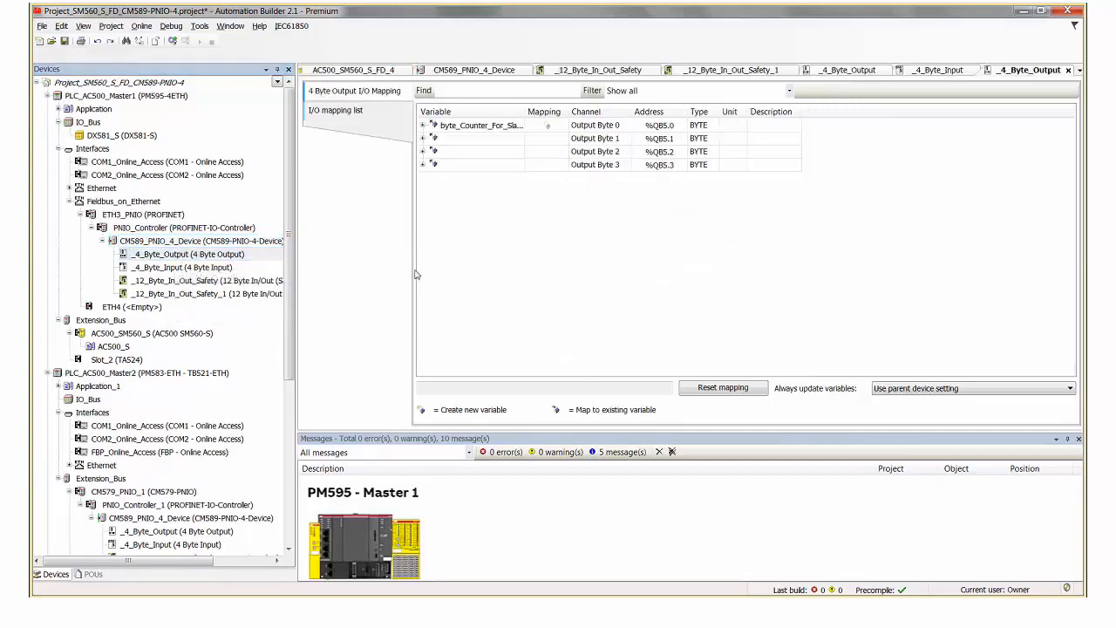
{"action": "left_click", "coordinate": [423, 125]}
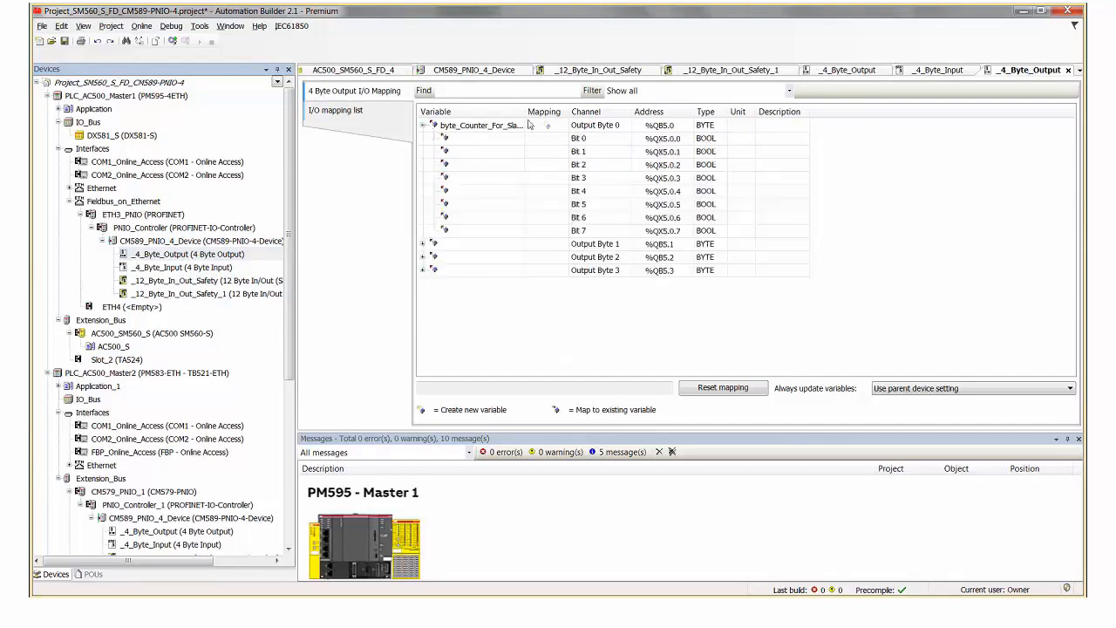
{"action": "left_click_drag", "start_coordinate": [525, 112], "coordinate": [576, 112]}
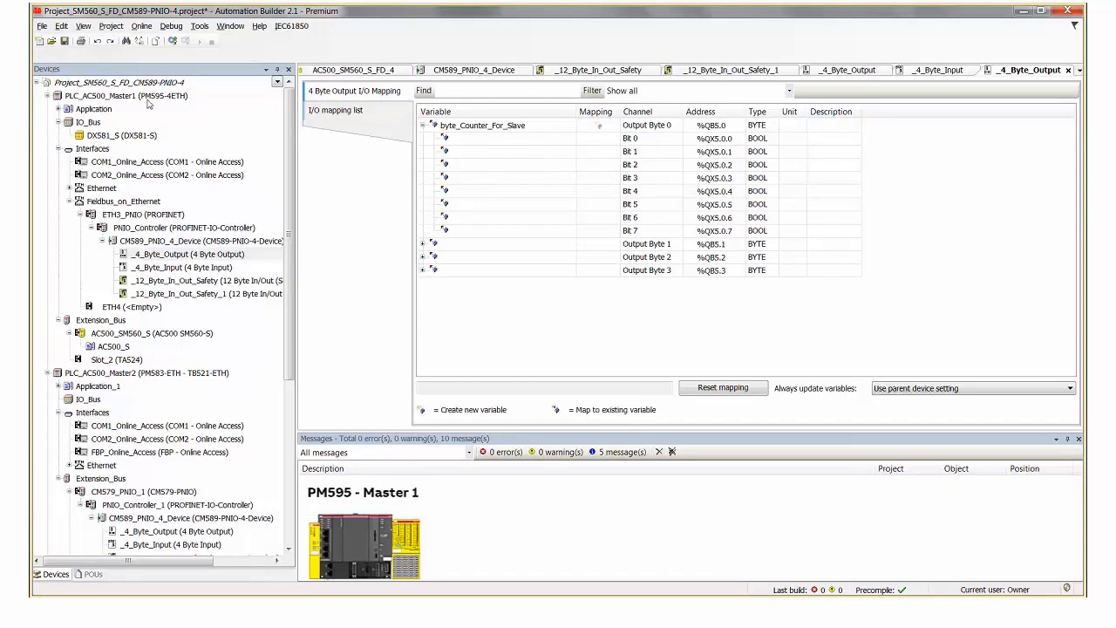
Step: Disconnect the 4 Byte Output module and the first 12 Byte In/Out safety module under Master1's CM589_PNIO_4_Device
{"action": "left_click", "coordinate": [181, 258]}
{"action": "right_click", "coordinate": [181, 258]}
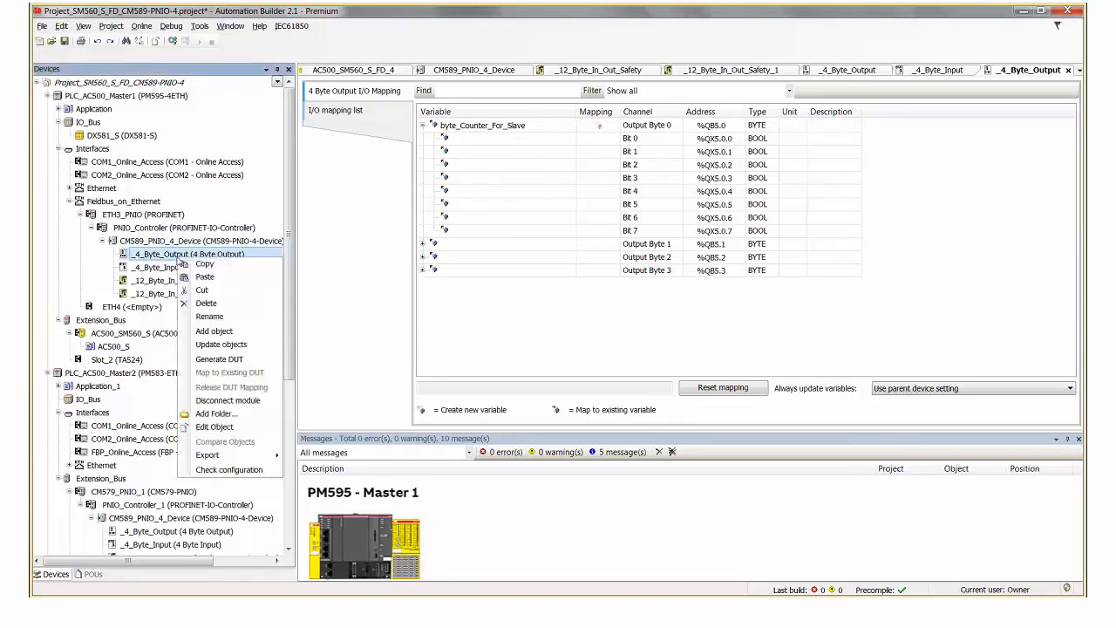
{"action": "left_click", "coordinate": [248, 402]}
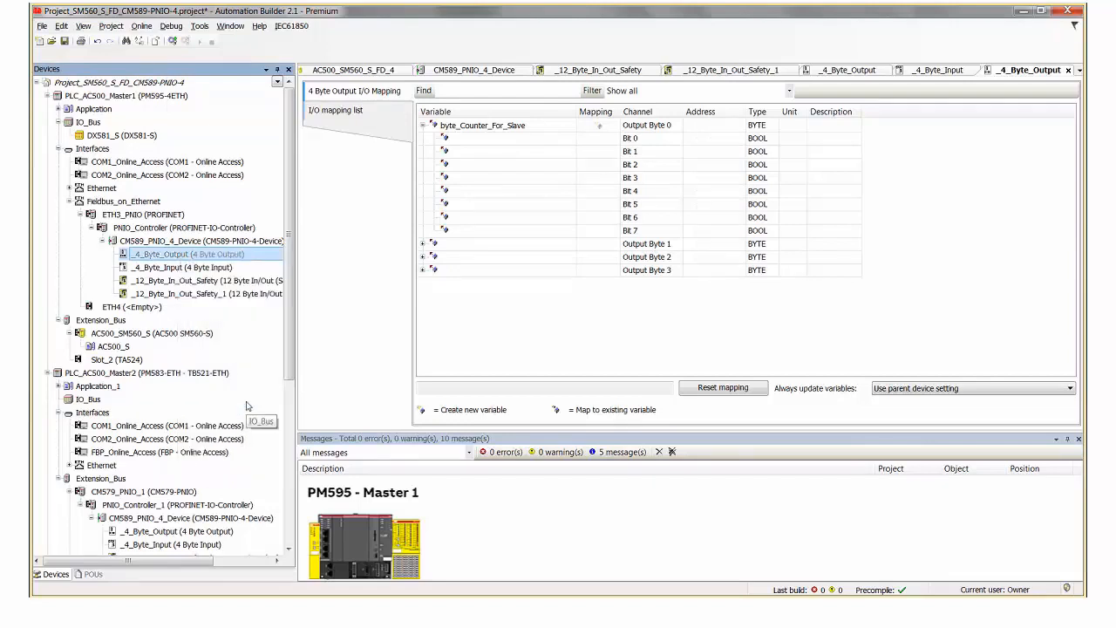
{"action": "left_click", "coordinate": [179, 282]}
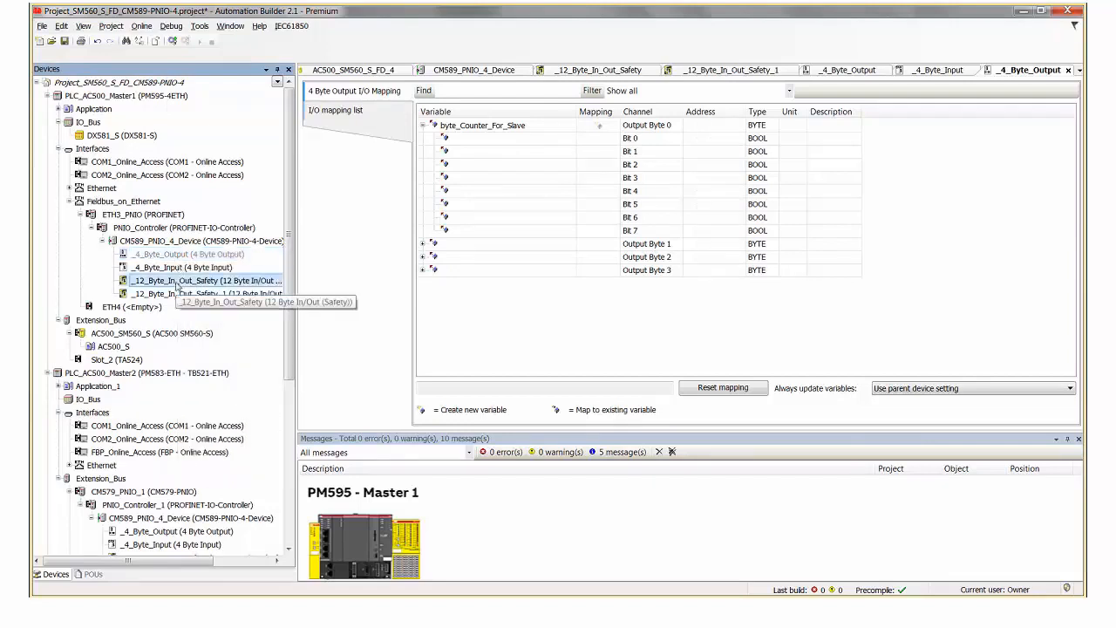
{"action": "right_click", "coordinate": [162, 286]}
{"action": "left_click", "coordinate": [220, 427]}
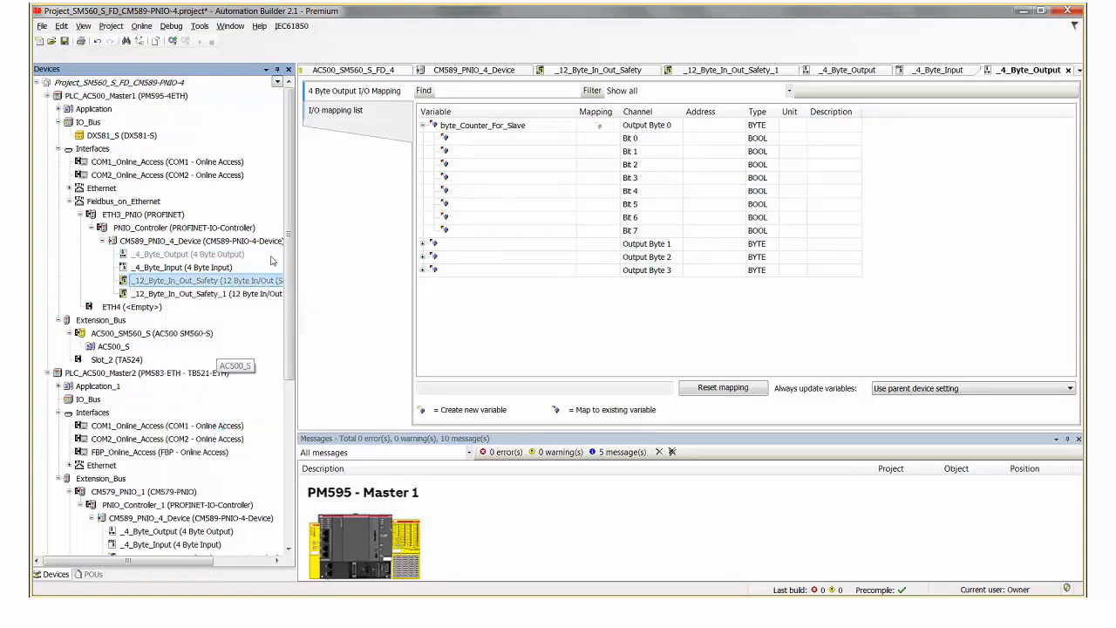
Step: Disconnect the 4 Byte Input module and the second 12 Byte In/Out safety module under Master2's CM589_PNIO_4_Device
{"action": "left_click_drag", "start_coordinate": [289, 231], "coordinate": [289, 297]}
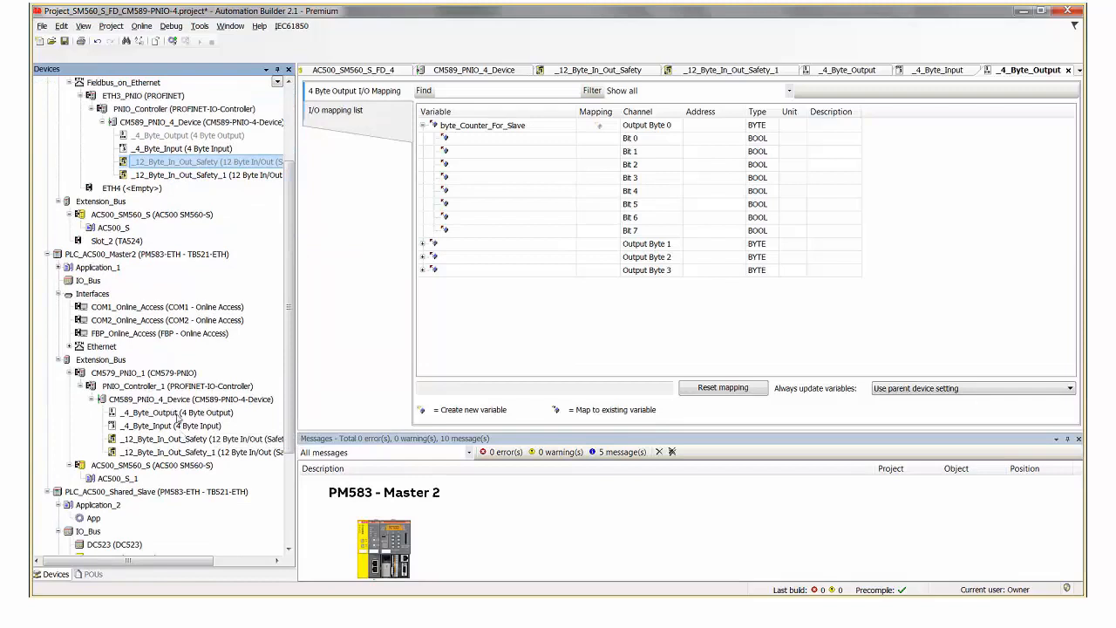
{"action": "left_click", "coordinate": [174, 414]}
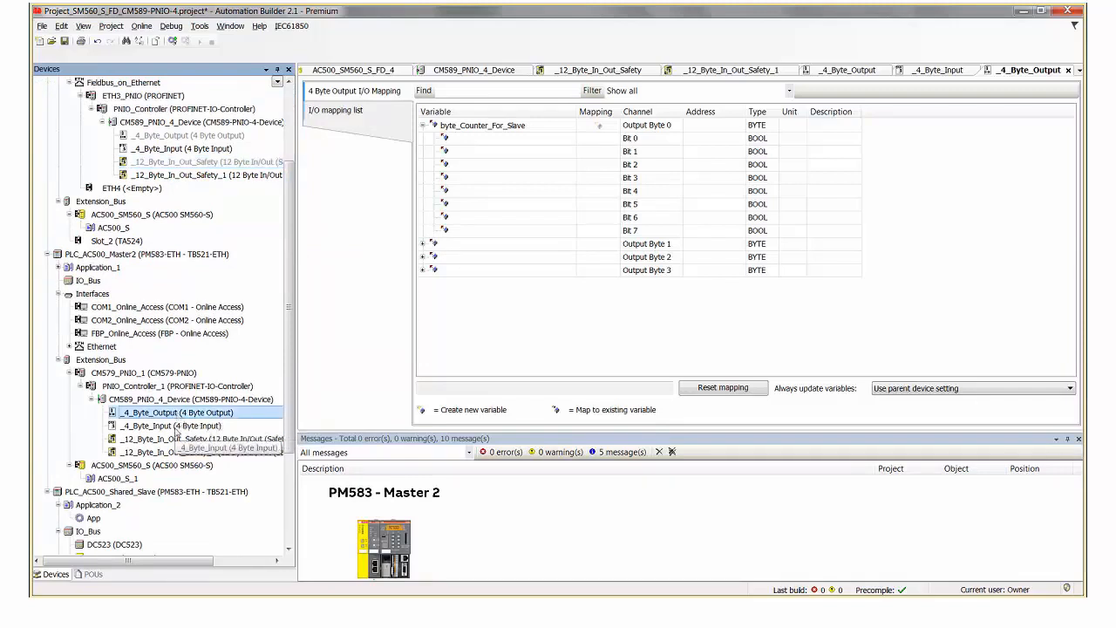
{"action": "left_click", "coordinate": [175, 427]}
{"action": "right_click", "coordinate": [175, 427]}
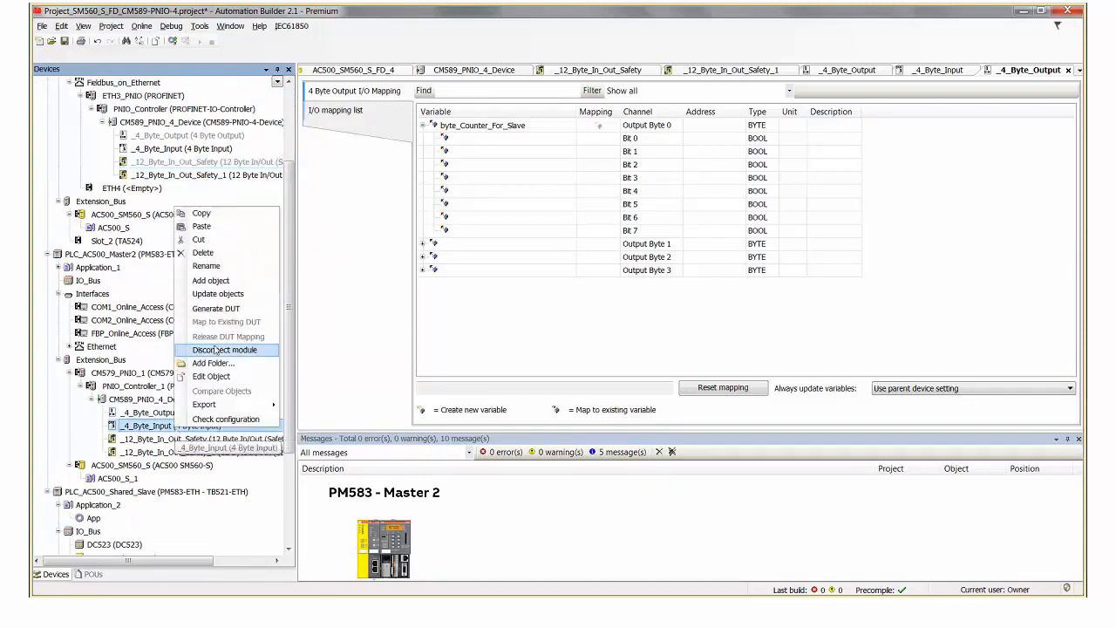
{"action": "left_click", "coordinate": [214, 350]}
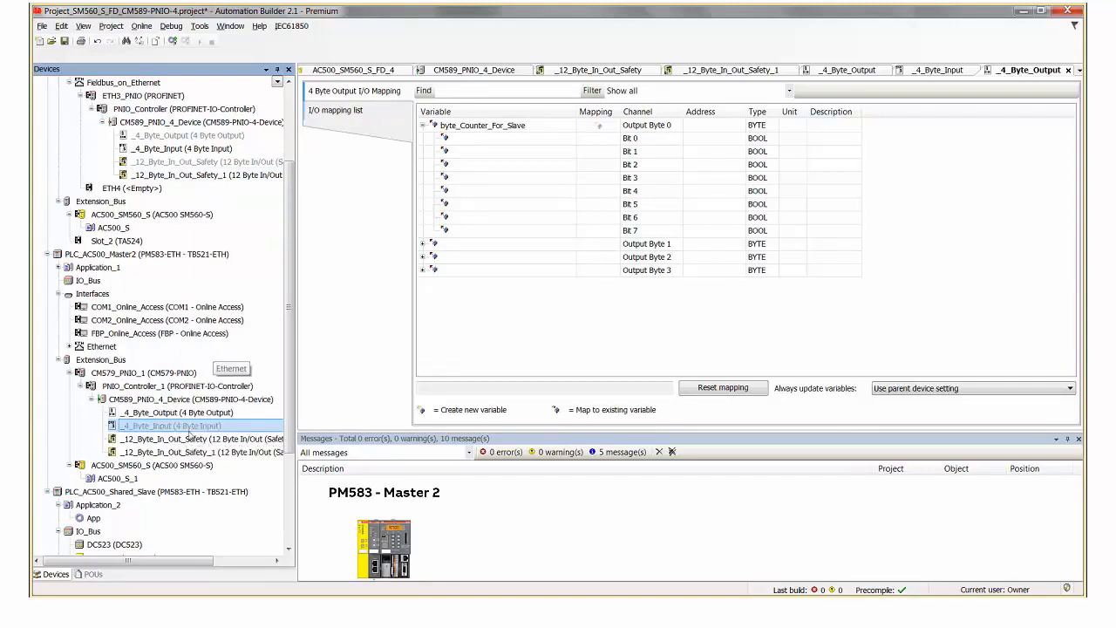
{"action": "left_click", "coordinate": [188, 453]}
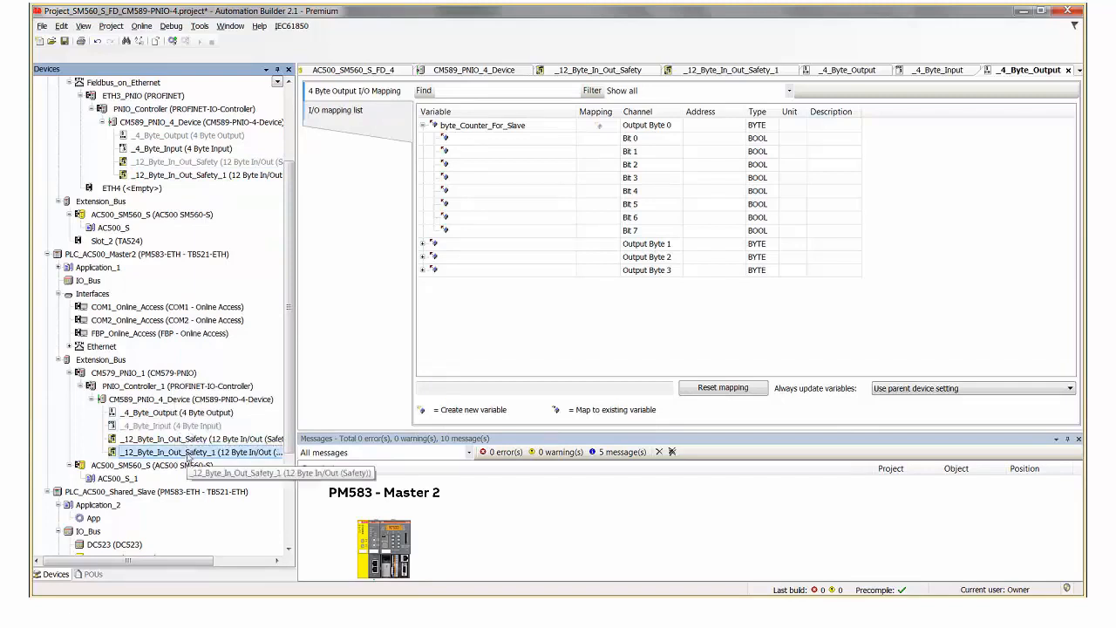
{"action": "right_click", "coordinate": [187, 454]}
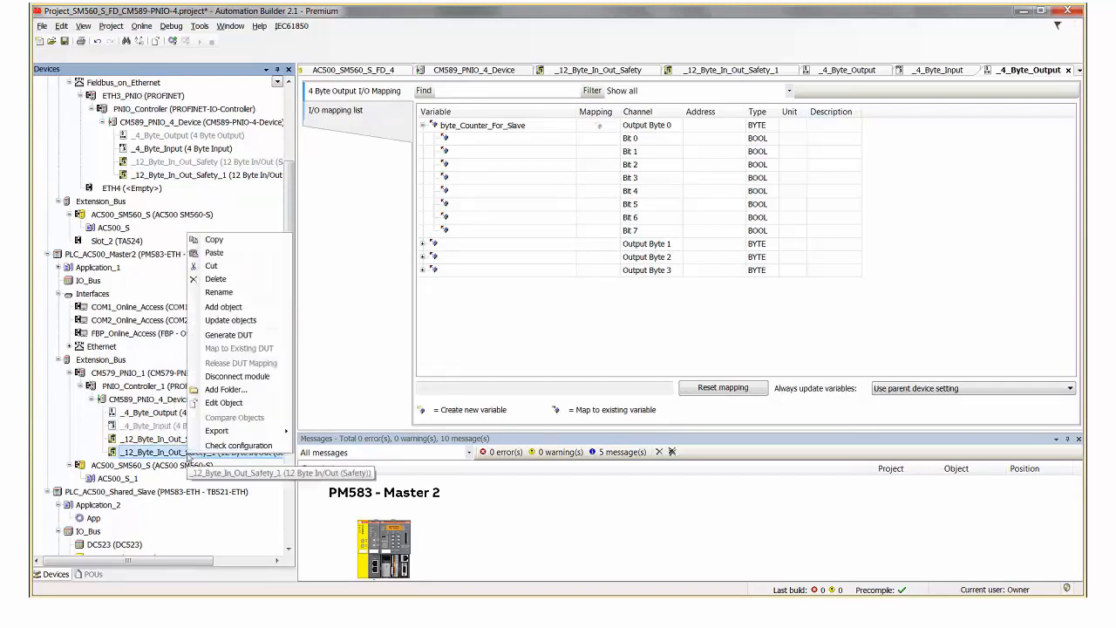
{"action": "left_click", "coordinate": [232, 376]}
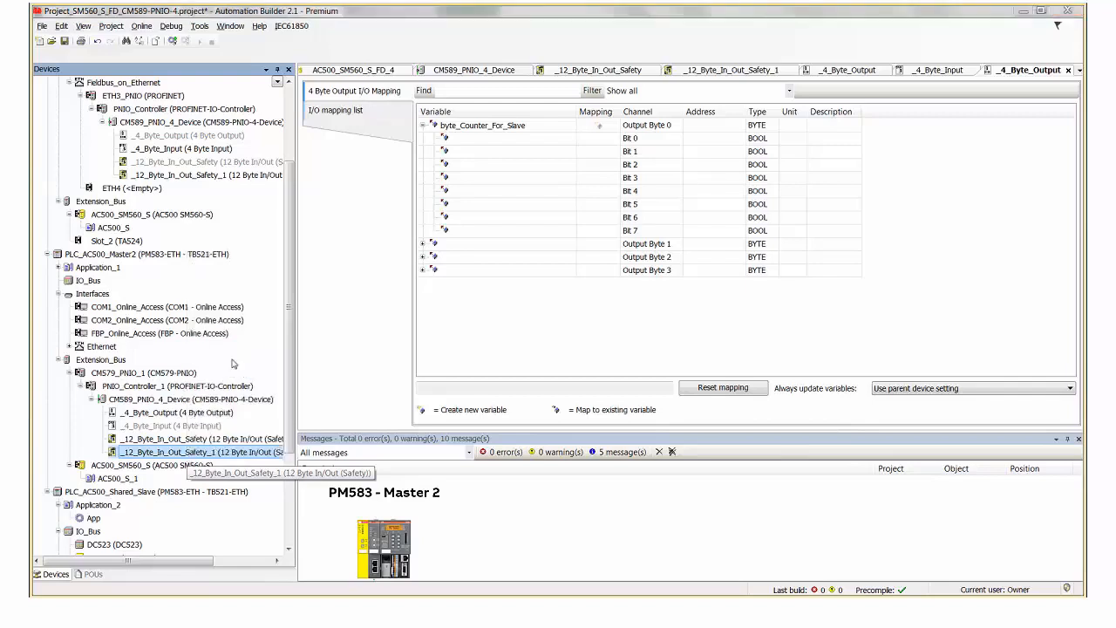
Step: Set the station name of Master1's CM589_PNIO_4_Device to cm589-pn-05 and save the project
{"action": "scroll", "coordinate": [245, 200], "scroll_direction": "up", "scroll_amount": 3}
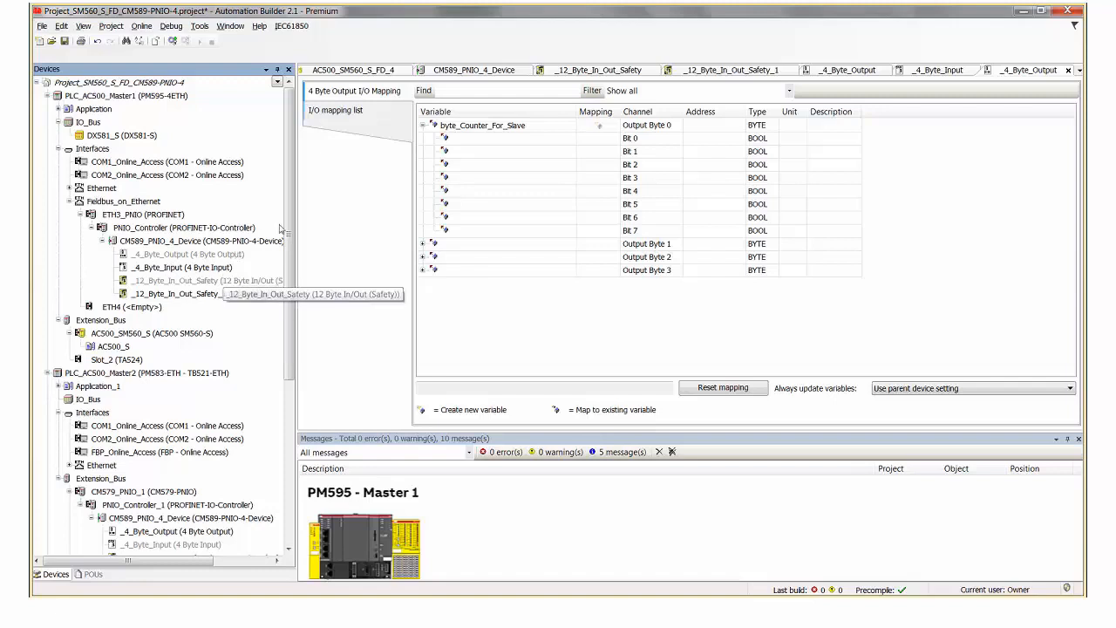
{"action": "scroll", "coordinate": [271, 232], "scroll_direction": "down", "scroll_amount": 1}
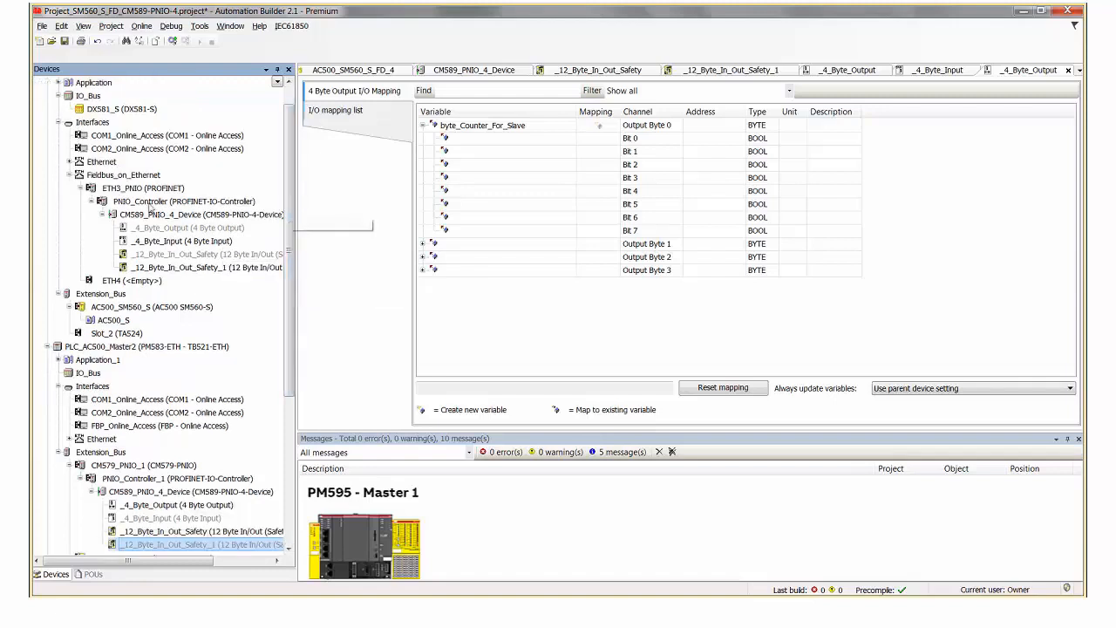
{"action": "double_click", "coordinate": [159, 215]}
{"action": "left_click", "coordinate": [558, 117]}
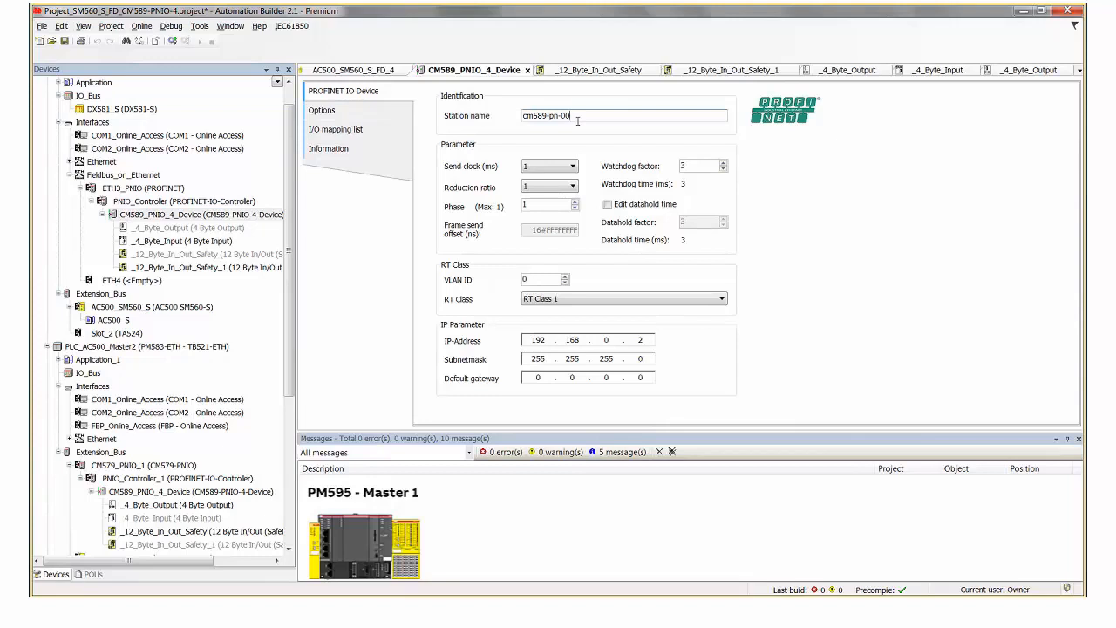
{"action": "left_click_drag", "start_coordinate": [572, 115], "coordinate": [565, 115]}
{"action": "type", "text": "5"}
{"action": "left_click", "coordinate": [63, 41]}
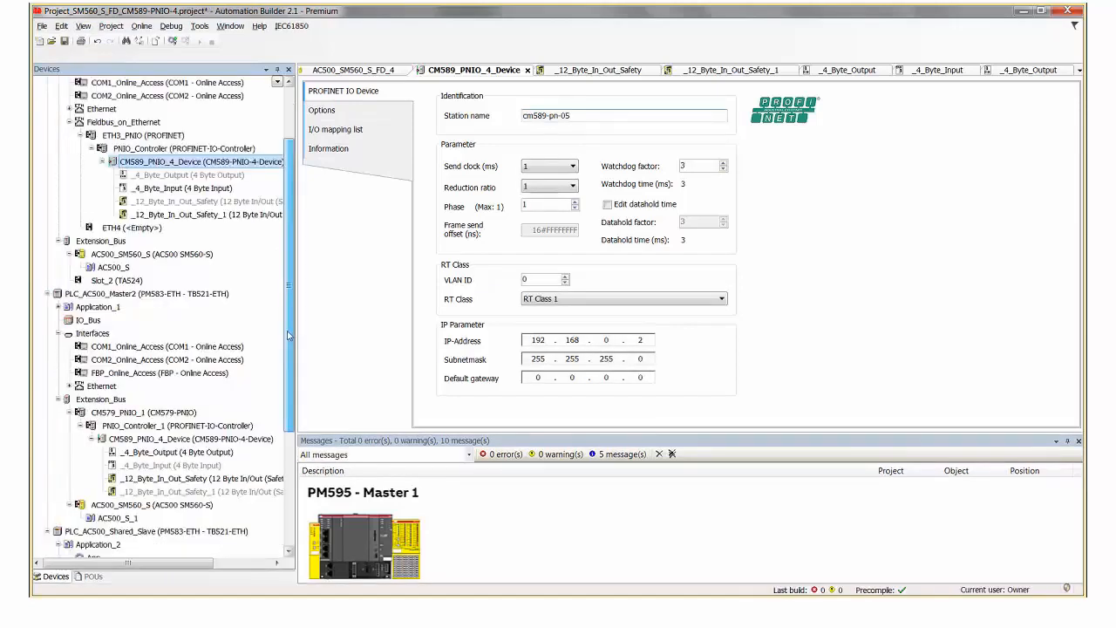
Step: Set the station name of Master2's CM589_PNIO_4_Device to cm589-pn-05
{"action": "scroll", "coordinate": [289, 288], "scroll_direction": "down", "scroll_amount": 4}
{"action": "left_click", "coordinate": [188, 333]}
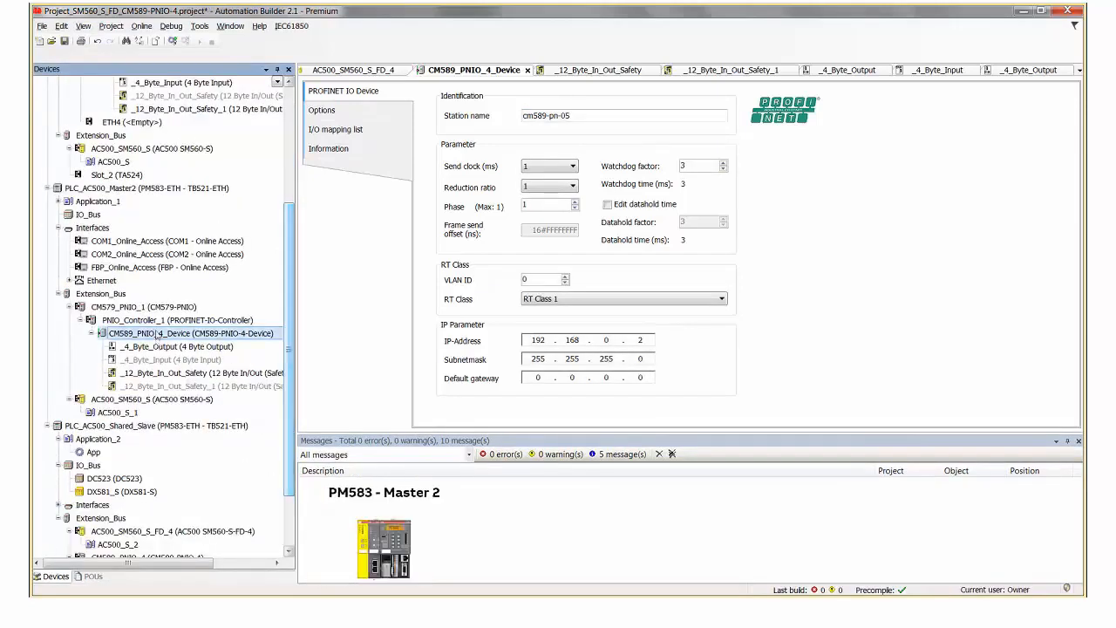
{"action": "double_click", "coordinate": [232, 335]}
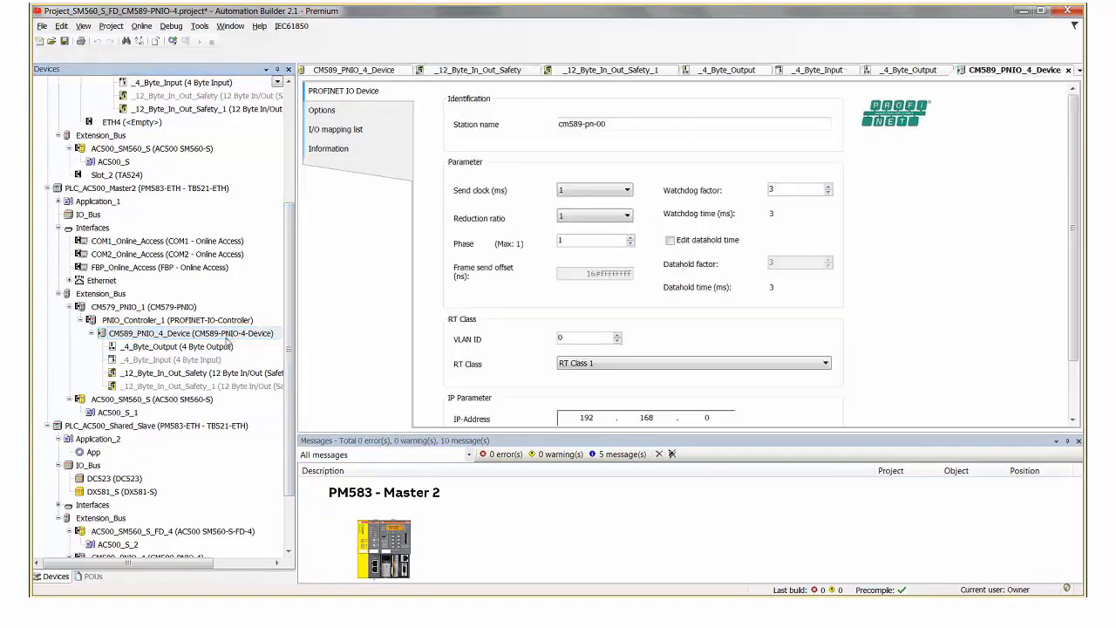
{"action": "key", "text": "BackSpace"}
{"action": "type", "text": "5"}
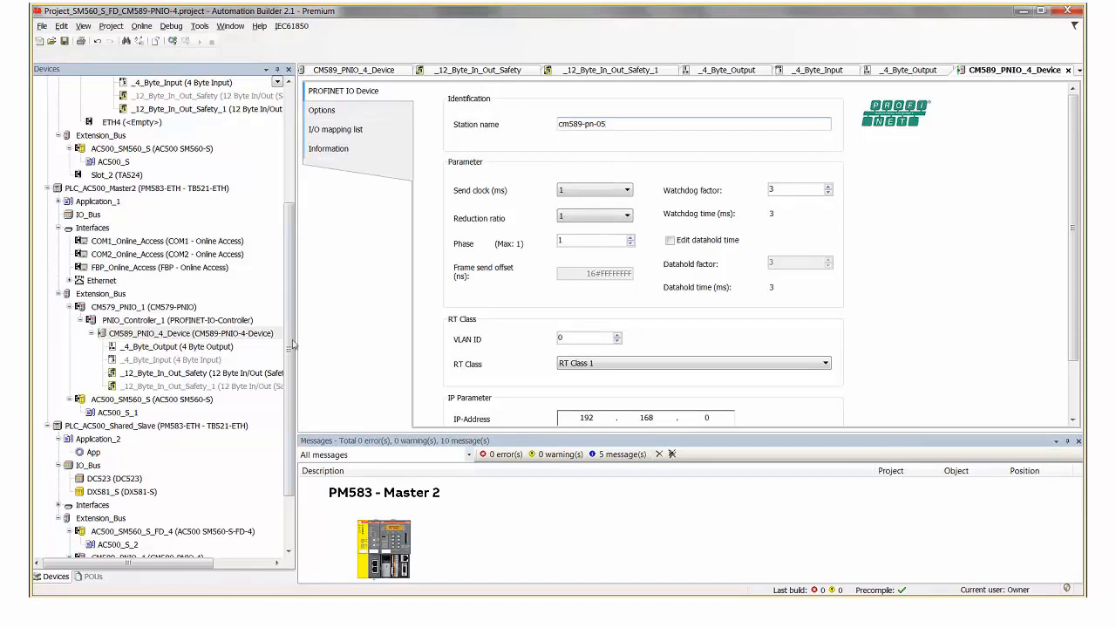
Step: Enable the Shared Device option for Master2's CM589_PNIO_4_Device
{"action": "left_click_drag", "start_coordinate": [290, 343], "coordinate": [291, 325]}
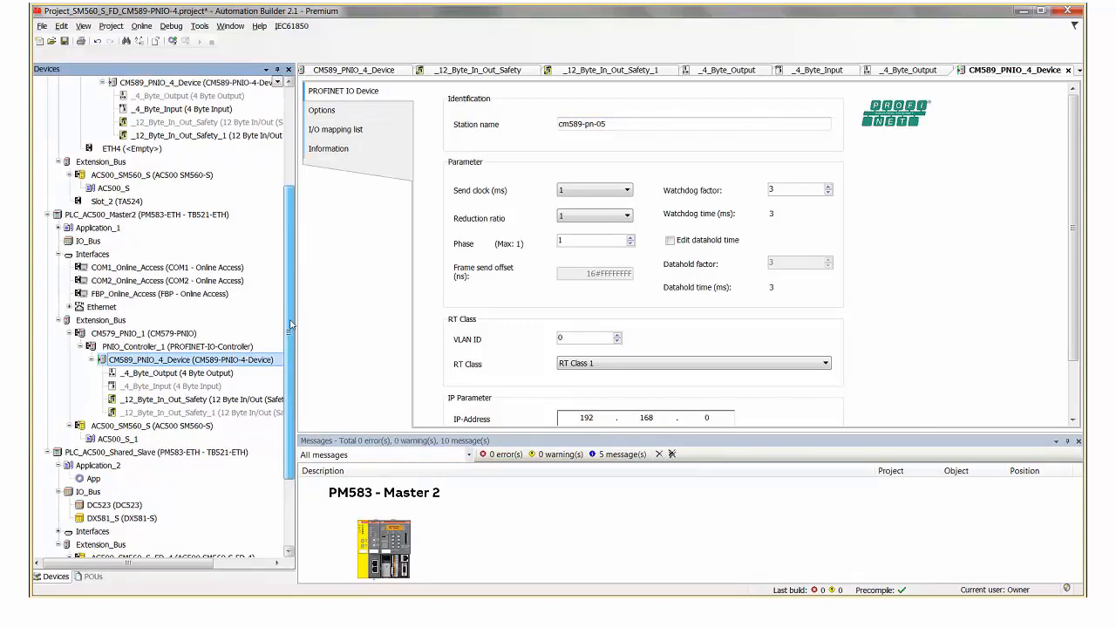
{"action": "left_click", "coordinate": [340, 113]}
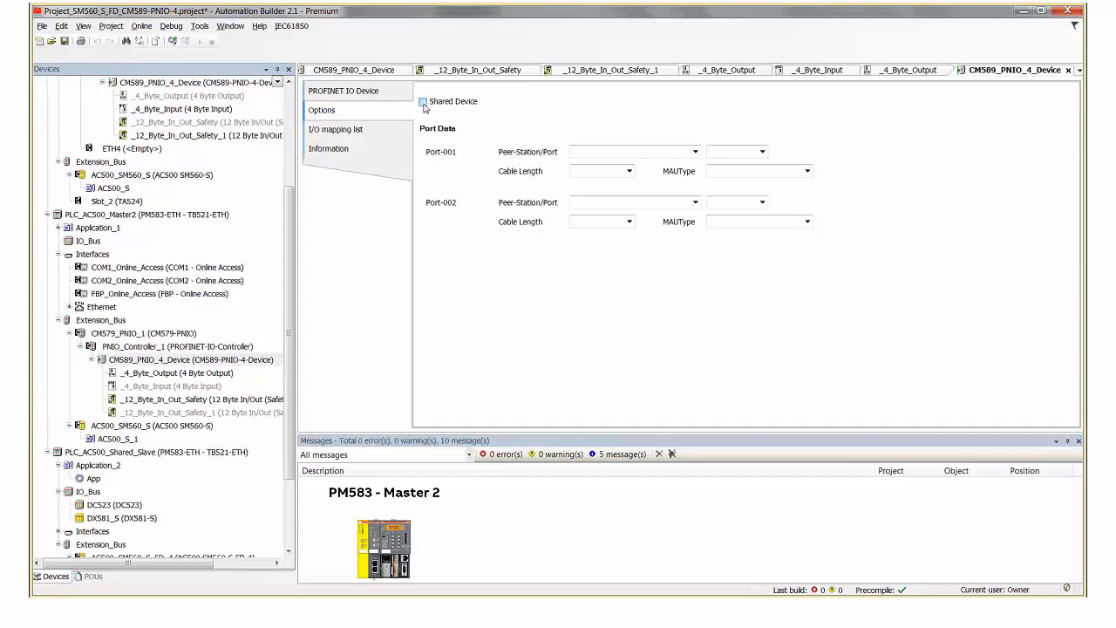
{"action": "left_click", "coordinate": [425, 103]}
Step: Check the Shared Device option of Master1's CM589_PNIO_4_Device, and select the CM589_PNIO_4 module of the shared slave
{"action": "left_click", "coordinate": [225, 358]}
{"action": "scroll", "coordinate": [225, 352], "scroll_direction": "up", "scroll_amount": 4}
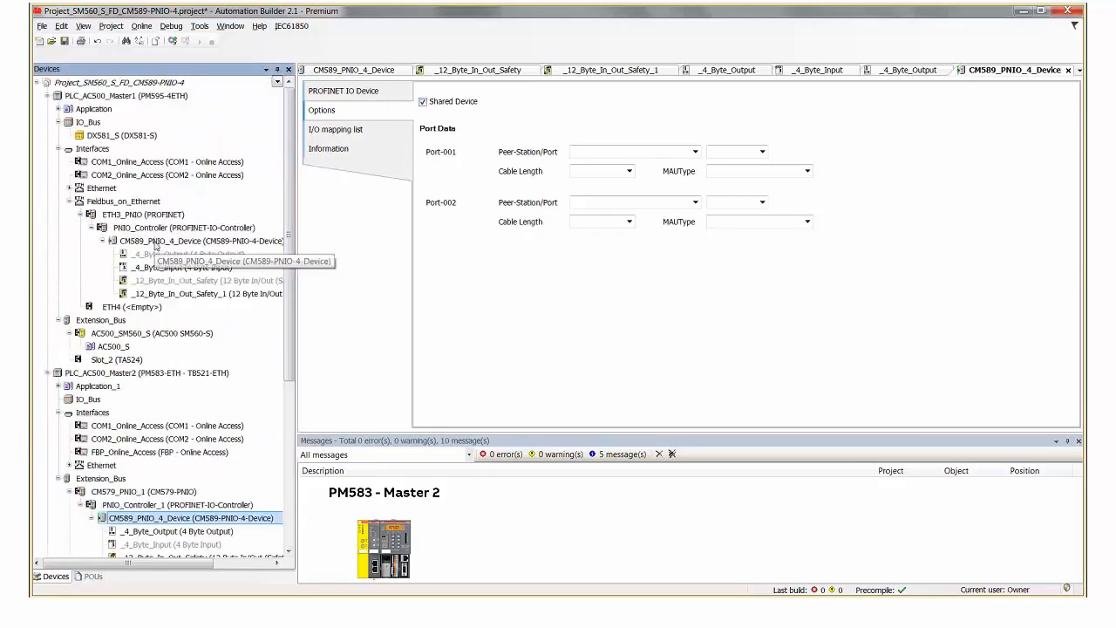
{"action": "double_click", "coordinate": [156, 246]}
{"action": "left_click", "coordinate": [335, 111]}
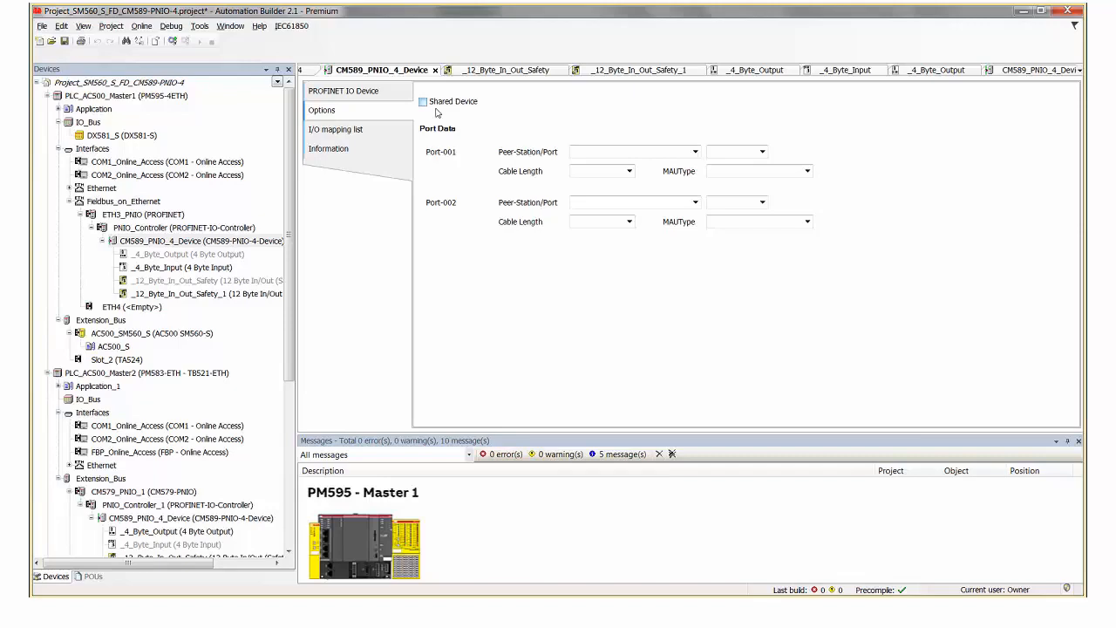
{"action": "left_click", "coordinate": [289, 431]}
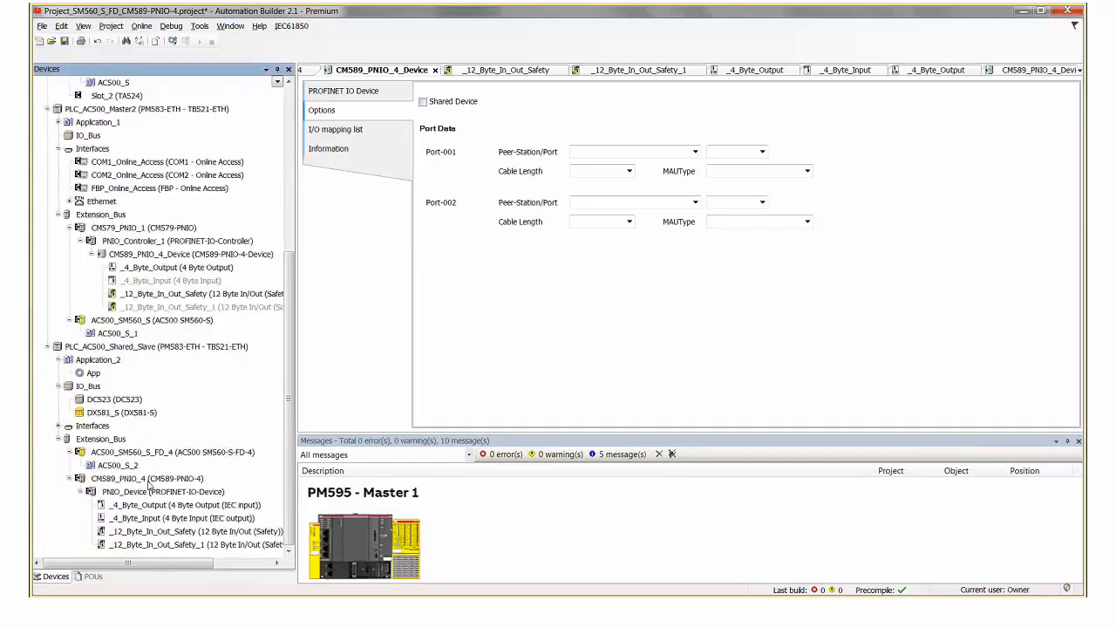
{"action": "left_click", "coordinate": [133, 479]}
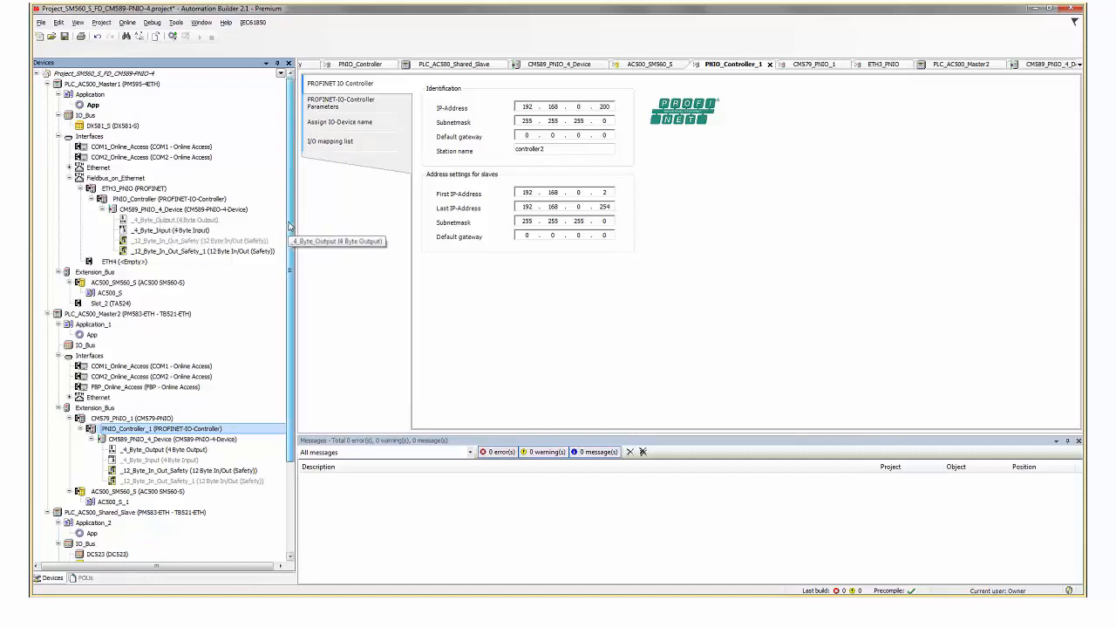
Step: Compare the station name and IP address of the CM589_PNIO_4_Device under Master2 with those under Master1
{"action": "left_click_drag", "start_coordinate": [290, 226], "coordinate": [290, 348]}
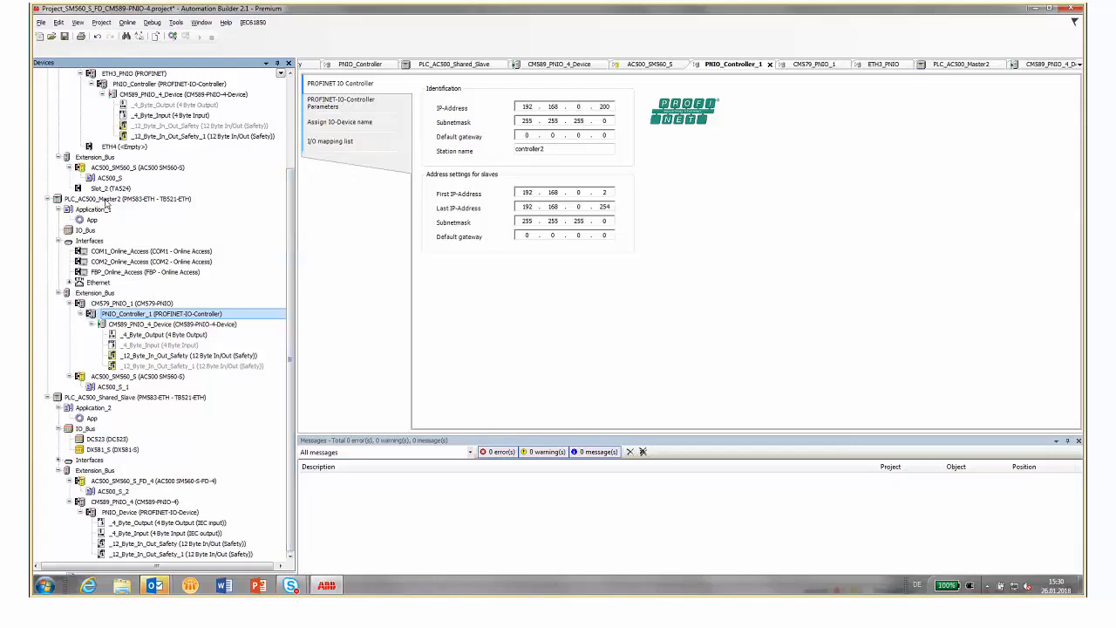
{"action": "left_click", "coordinate": [166, 326]}
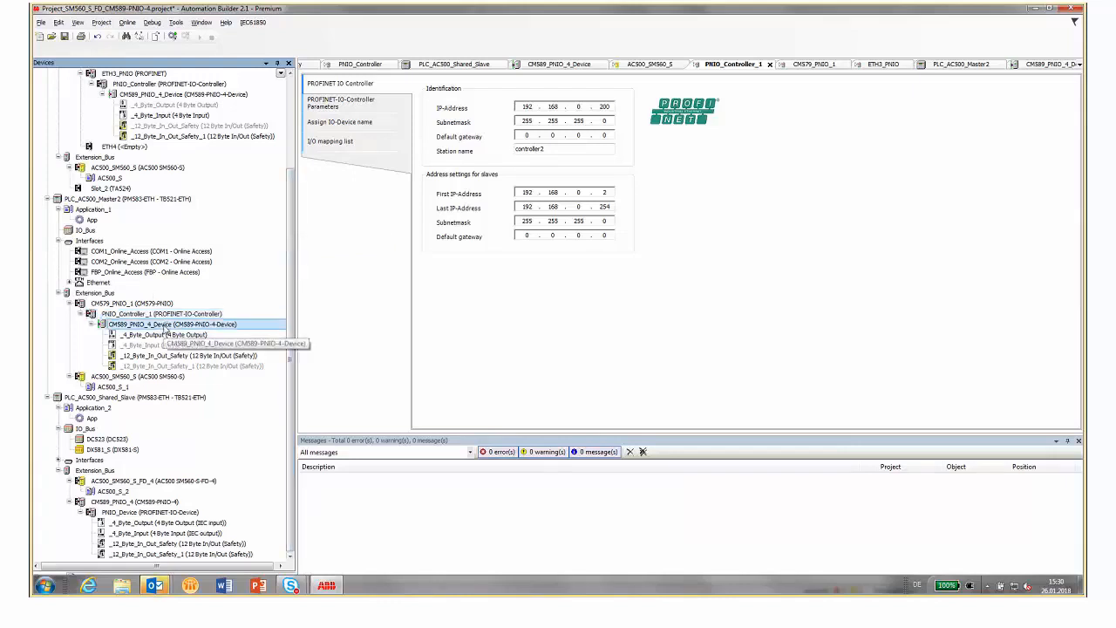
{"action": "double_click", "coordinate": [165, 329]}
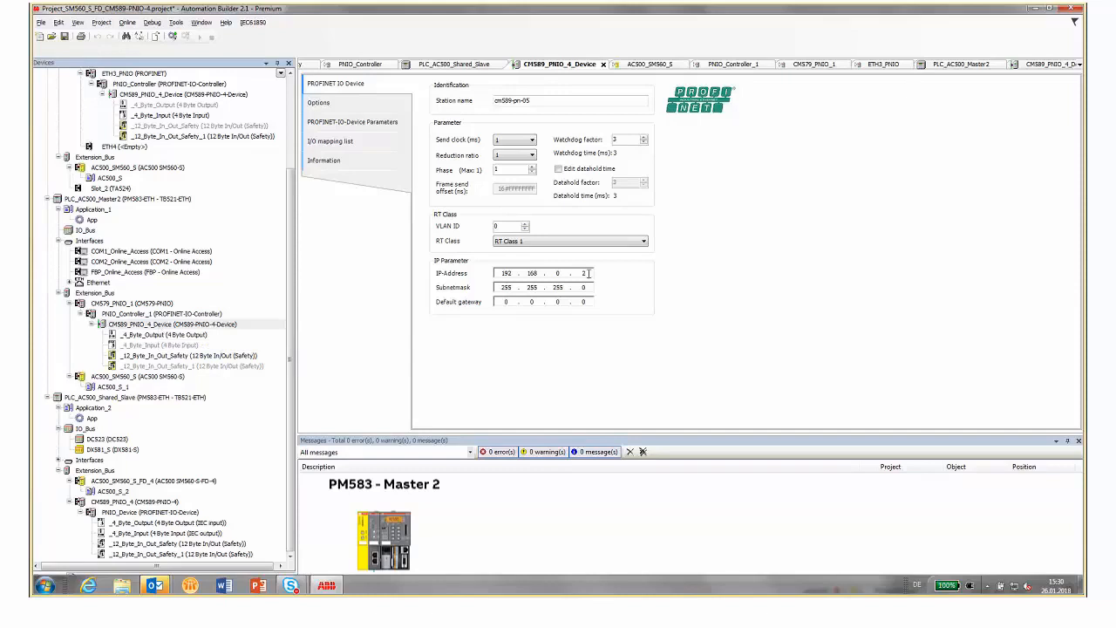
{"action": "double_click", "coordinate": [586, 273]}
{"action": "left_click", "coordinate": [579, 274]}
{"action": "double_click", "coordinate": [535, 102]}
{"action": "left_click", "coordinate": [538, 100]}
{"action": "scroll", "coordinate": [286, 139], "scroll_direction": "up", "scroll_amount": 4}
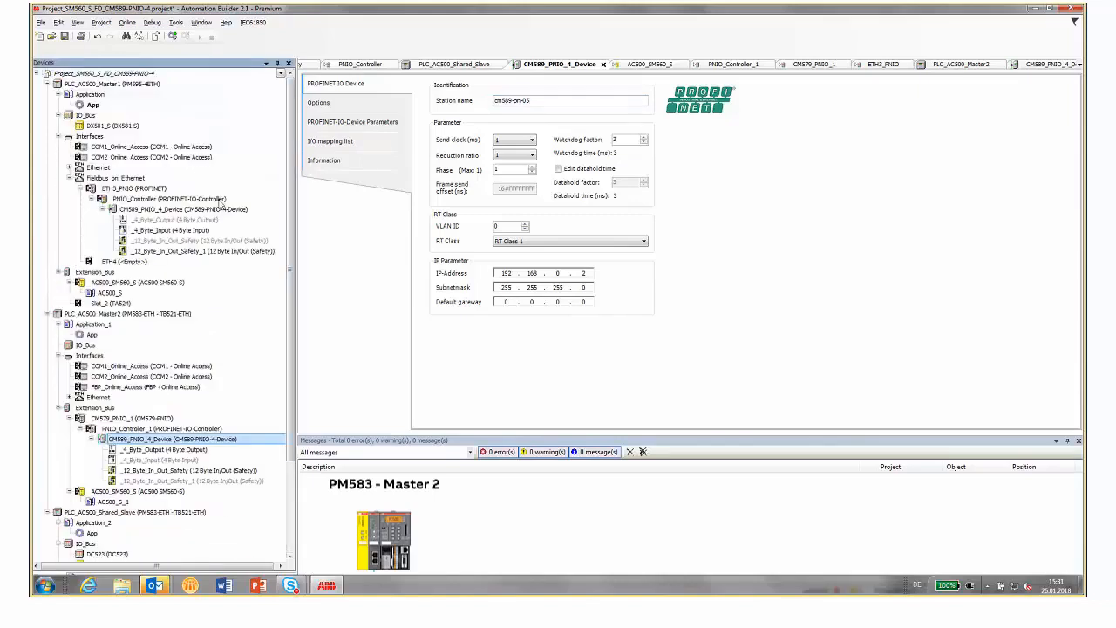
{"action": "double_click", "coordinate": [172, 211]}
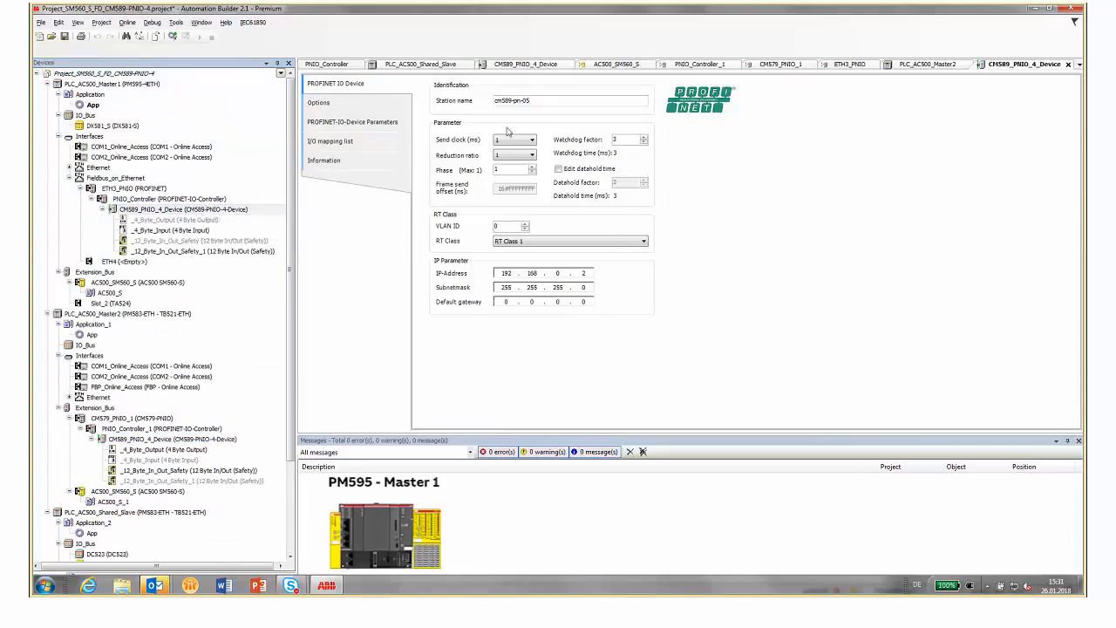
{"action": "left_click_drag", "start_coordinate": [536, 102], "coordinate": [492, 102]}
{"action": "left_click", "coordinate": [504, 273]}
Step: Review the IP addresses and slave address ranges of Master1's PNIO_Controller and Master2's PNIO_Controller_1
{"action": "left_click", "coordinate": [199, 200]}
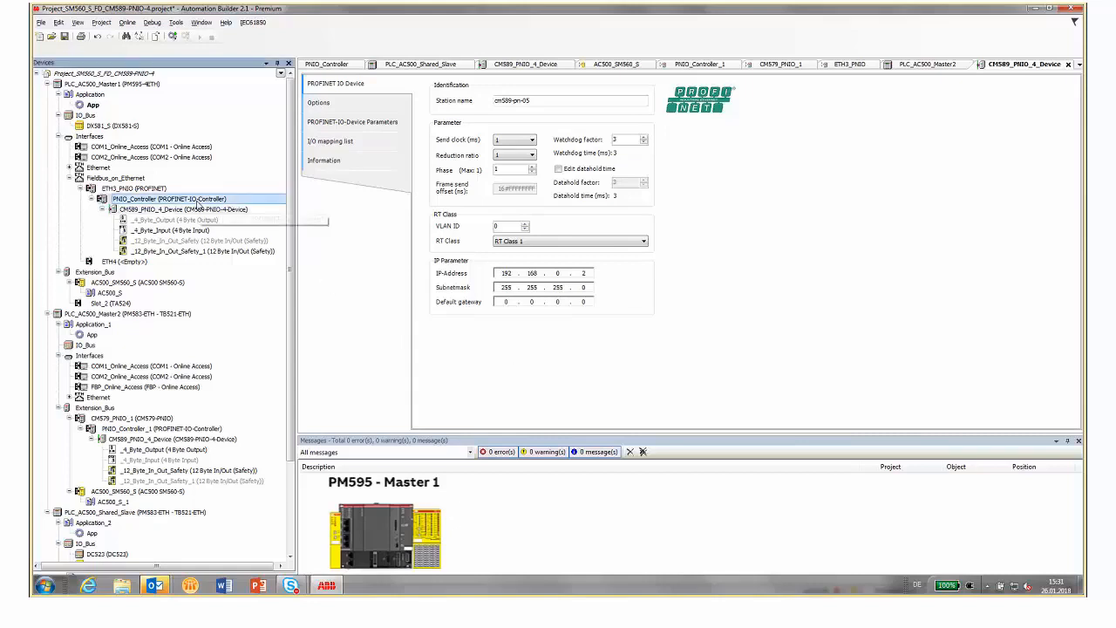
{"action": "double_click", "coordinate": [198, 200]}
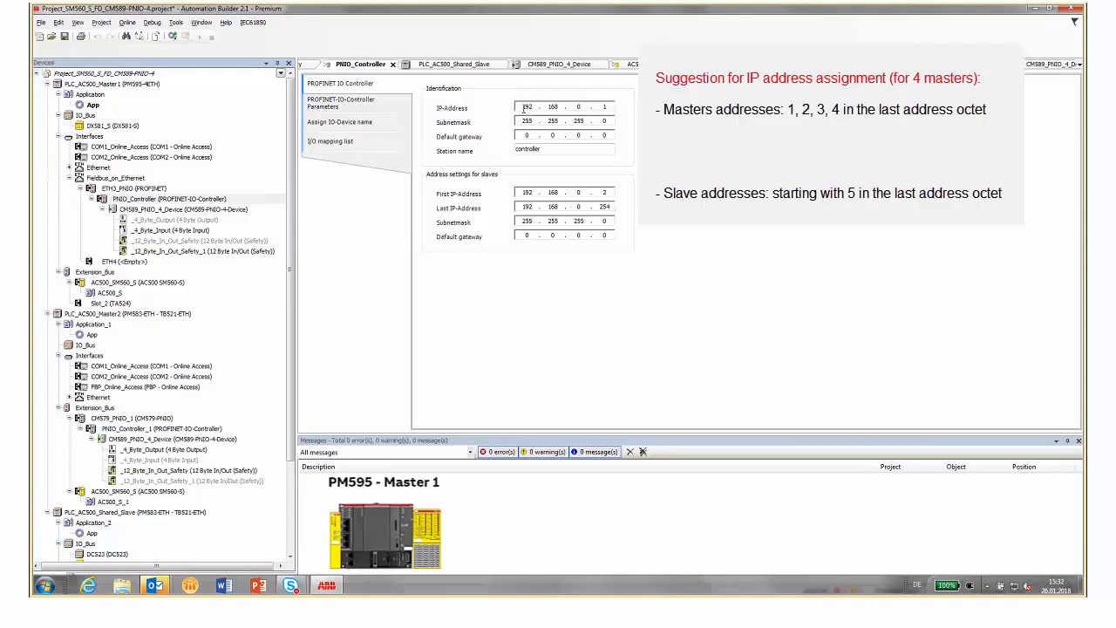
{"action": "left_click_drag", "start_coordinate": [613, 106], "coordinate": [566, 106]}
{"action": "left_click_drag", "start_coordinate": [611, 193], "coordinate": [527, 192]}
{"action": "double_click", "coordinate": [165, 428]}
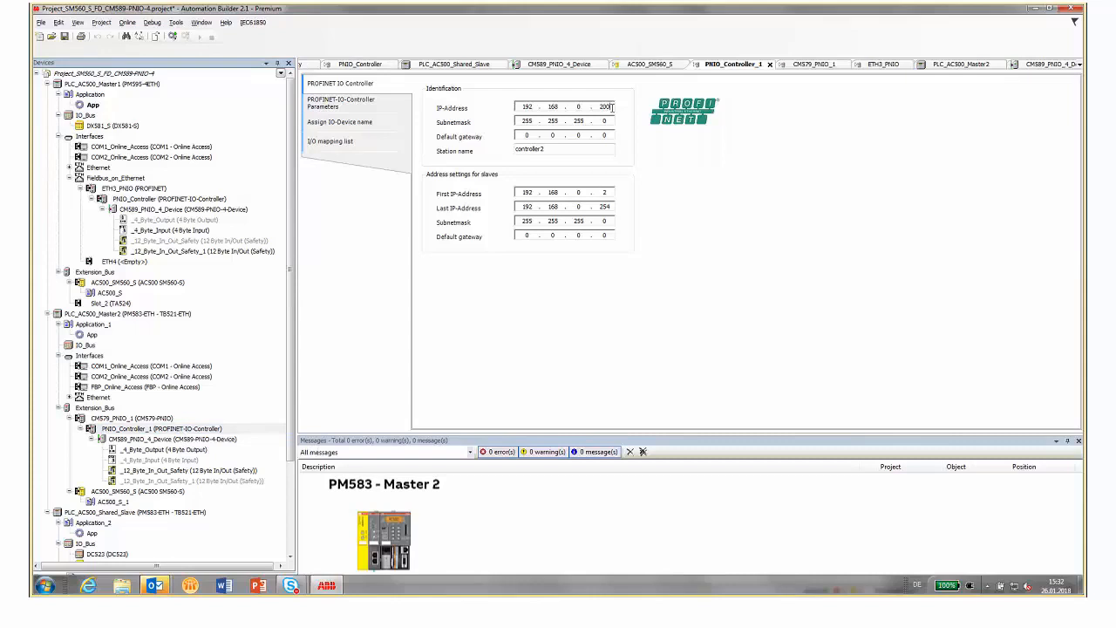
{"action": "left_click", "coordinate": [608, 193]}
{"action": "double_click", "coordinate": [607, 207]}
{"action": "double_click", "coordinate": [605, 106]}
{"action": "left_click", "coordinate": [605, 106]}
{"action": "double_click", "coordinate": [183, 199]}
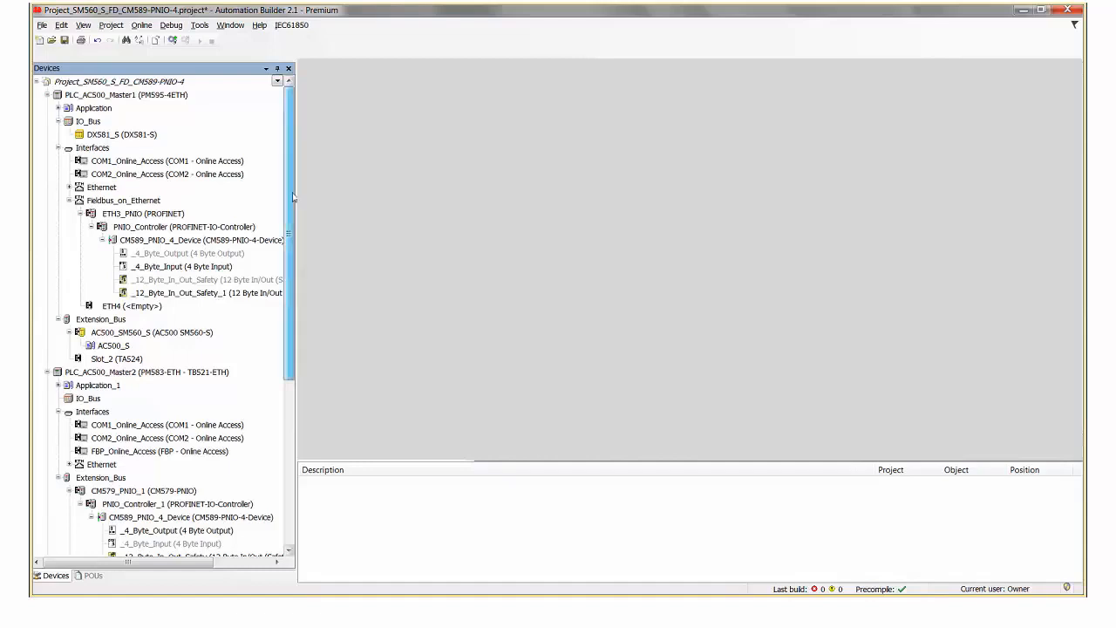
Step: Open the program of Master2's Application_1 in CoDeSys
{"action": "scroll", "coordinate": [237, 322], "scroll_direction": "down", "scroll_amount": 3}
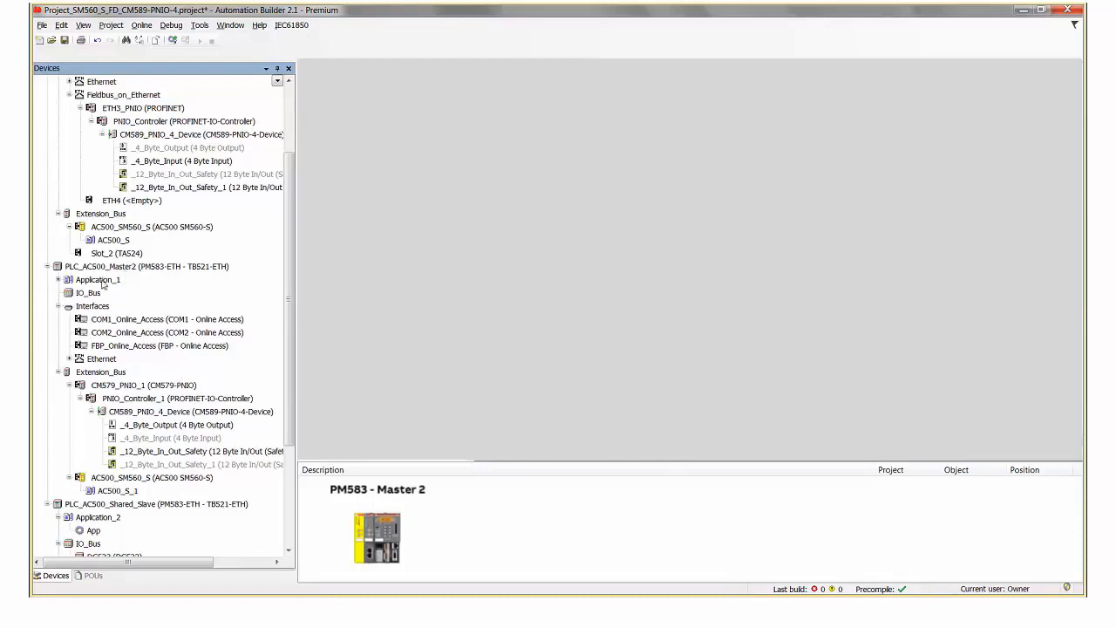
{"action": "left_click", "coordinate": [57, 280]}
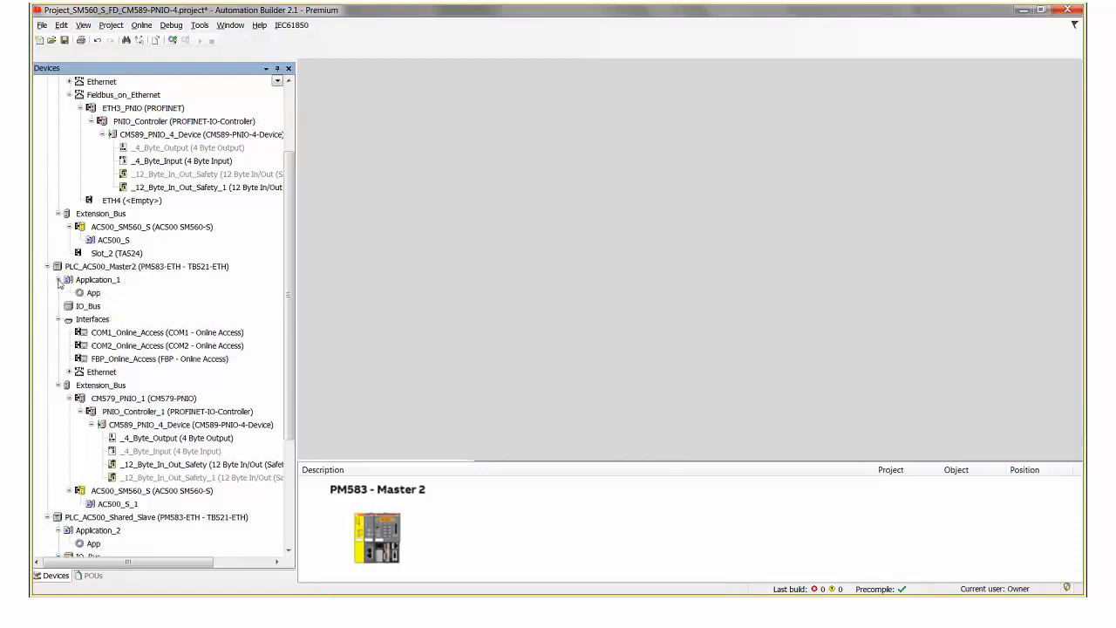
{"action": "right_click", "coordinate": [106, 285]}
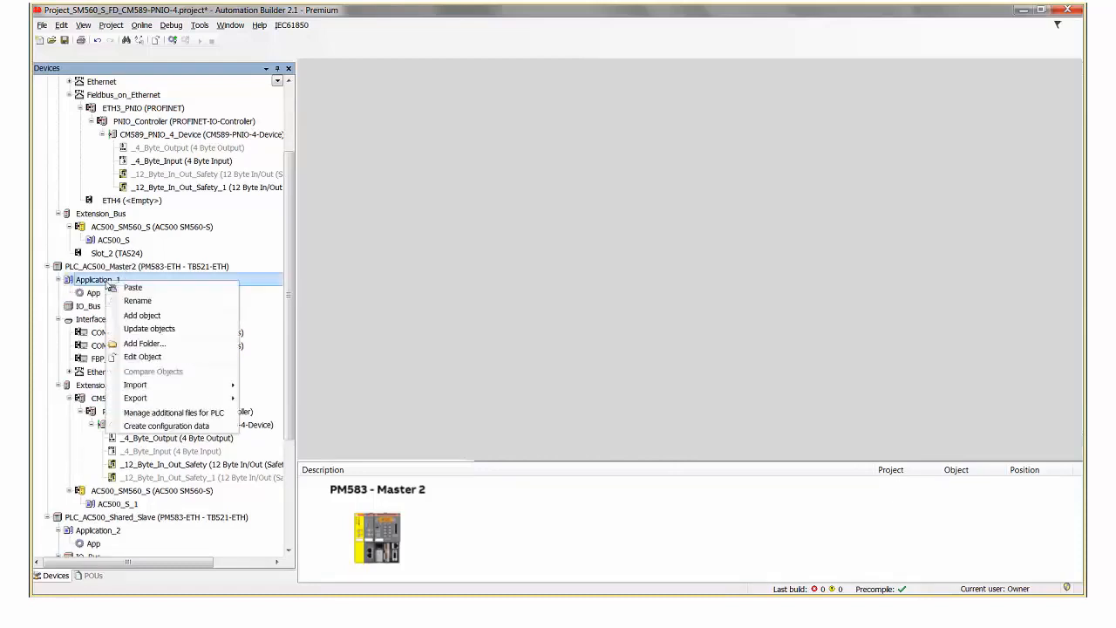
{"action": "left_click", "coordinate": [97, 281]}
{"action": "double_click", "coordinate": [98, 281]}
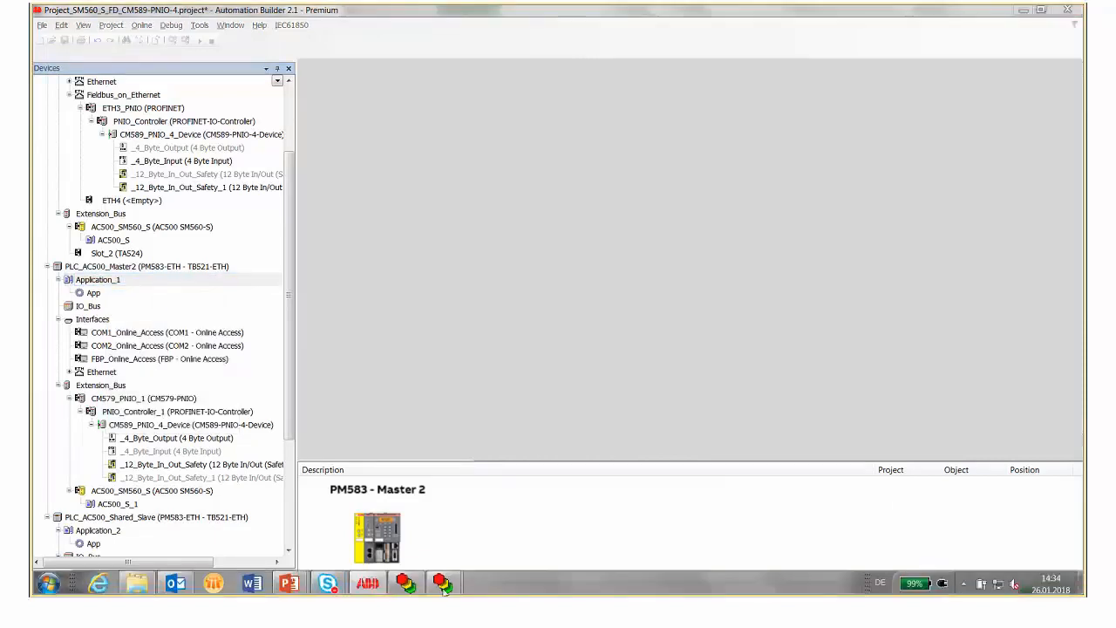
{"action": "left_click", "coordinate": [445, 590]}
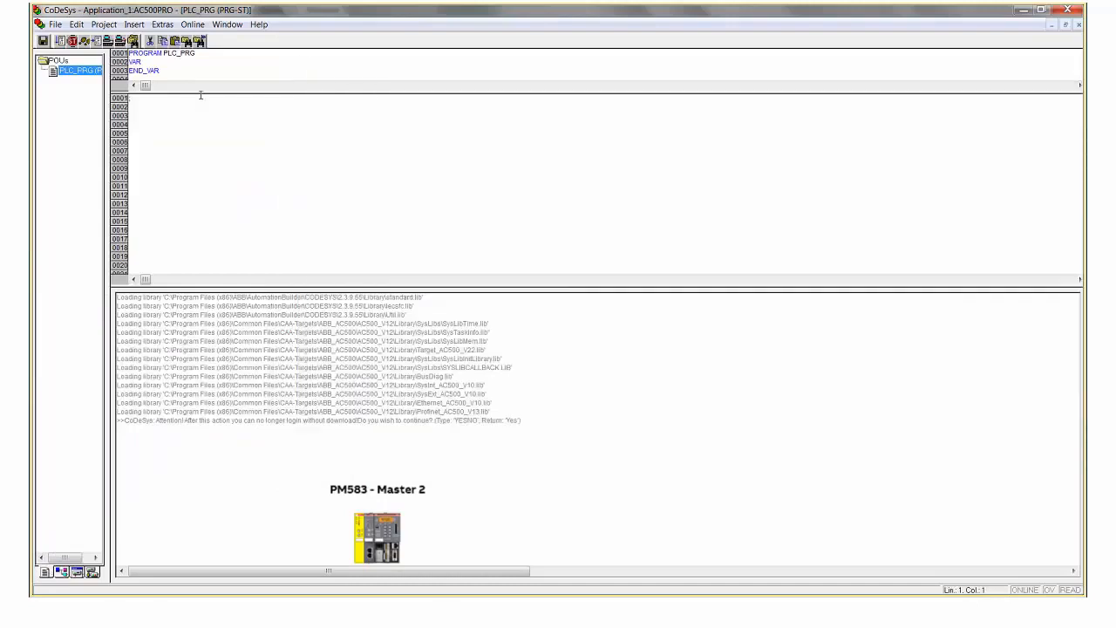
Step: Enlarge PLC_PRG's declaration area and insert the global variable byte_Counter_For_Slave from _4_Byte_Output_Module_Mapping on the first code line
{"action": "left_click_drag", "start_coordinate": [200, 93], "coordinate": [200, 131]}
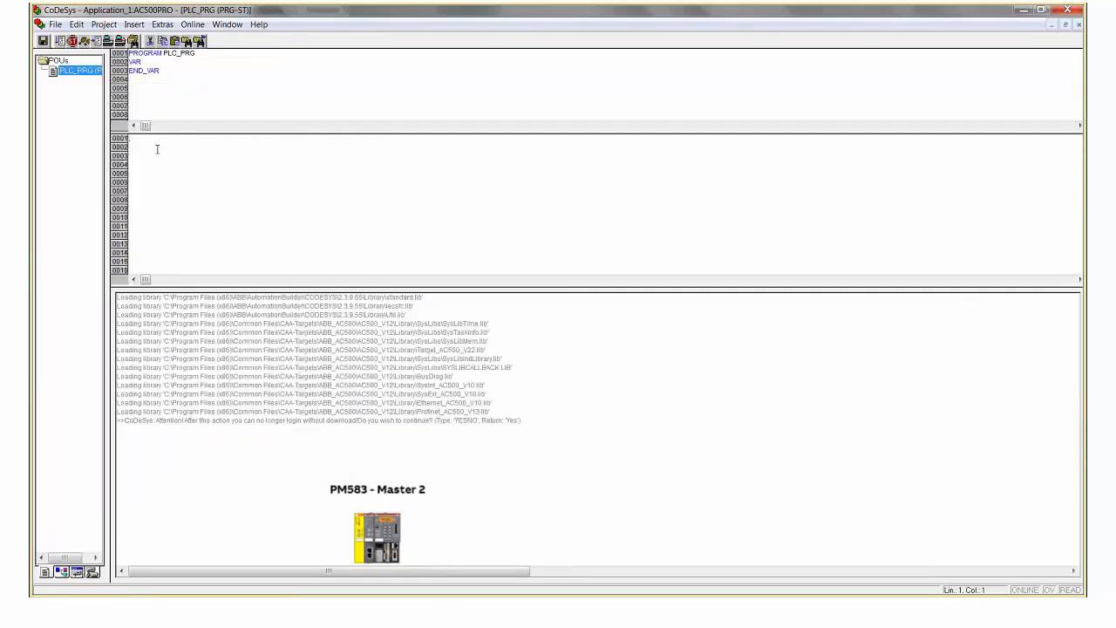
{"action": "left_click", "coordinate": [150, 63]}
{"action": "left_click", "coordinate": [129, 138]}
{"action": "key", "text": "F2"}
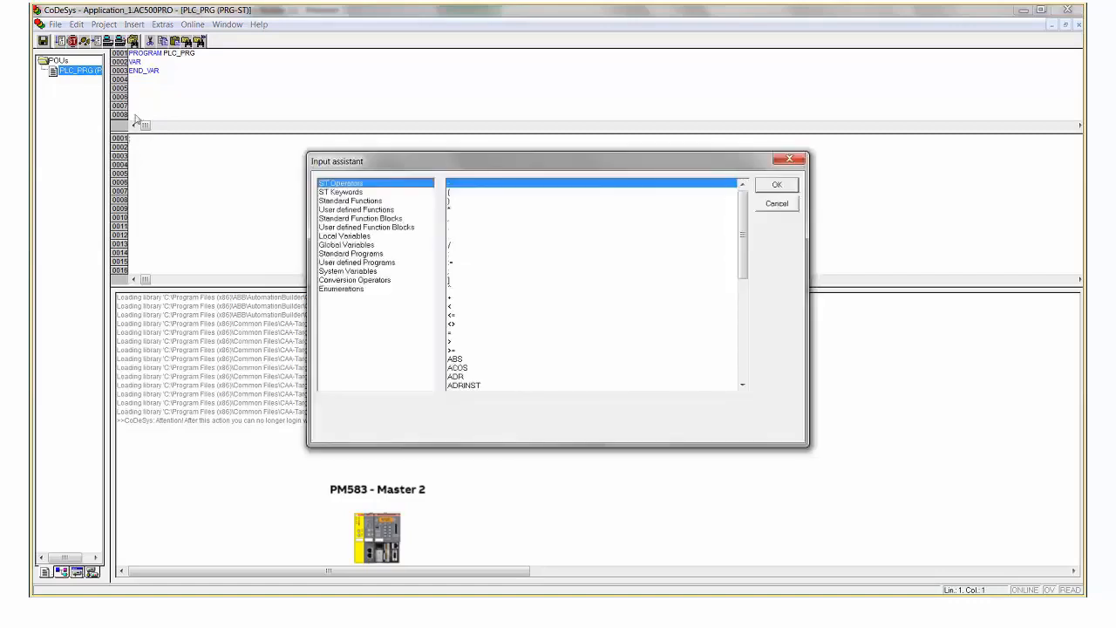
{"action": "left_click", "coordinate": [349, 245]}
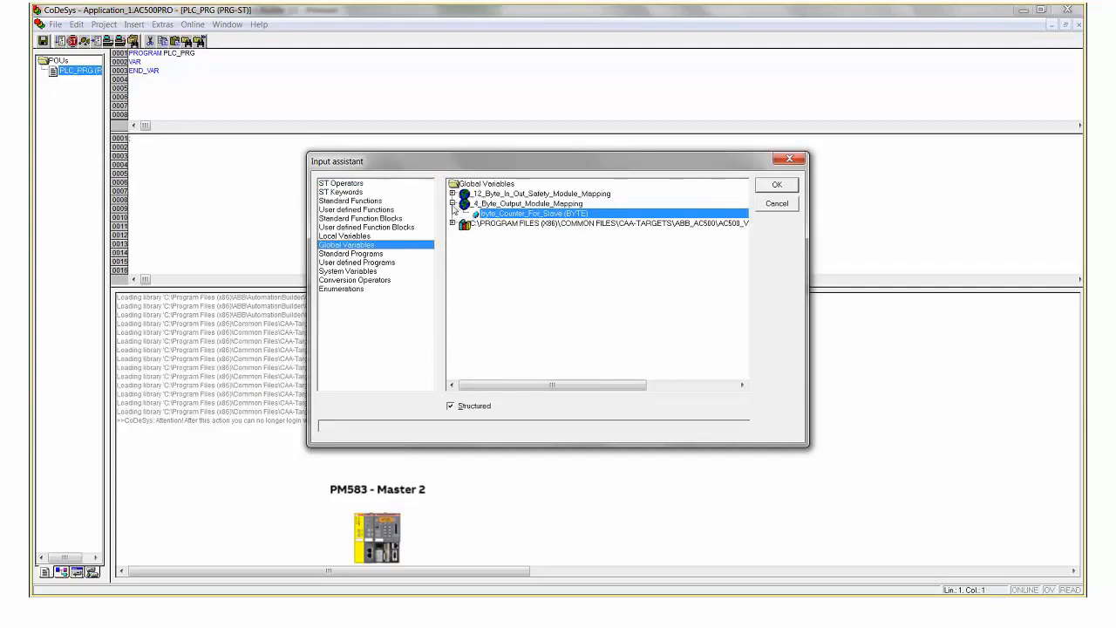
{"action": "double_click", "coordinate": [519, 218]}
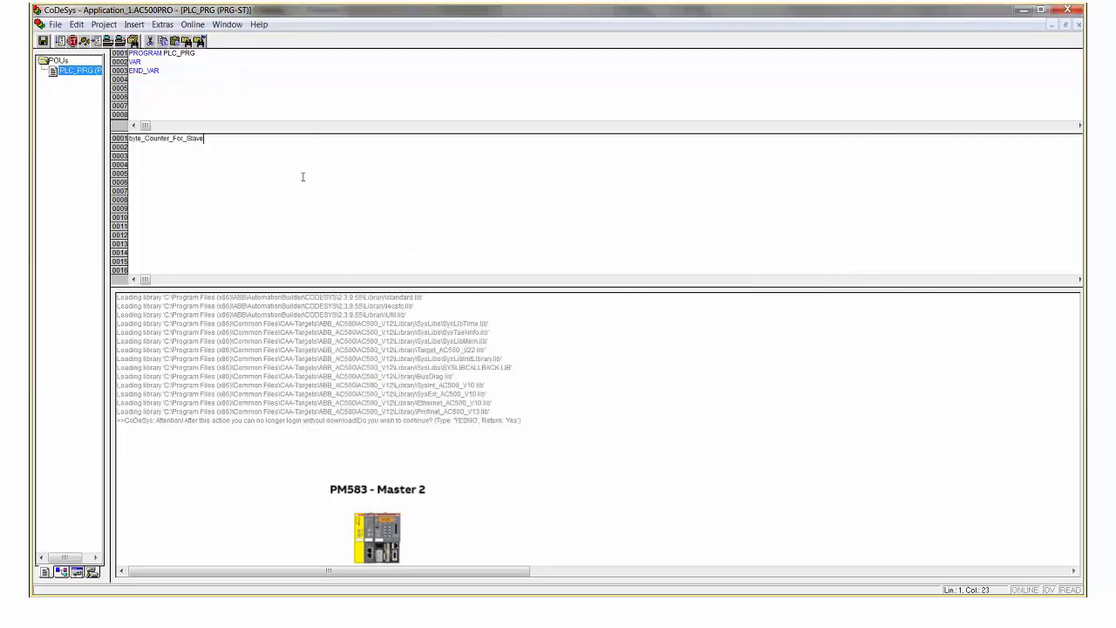
Step: Complete the first code line as byte_Counter_For_Slave := byte_Counter_For_Slave + 1; to increment the counter
{"action": "type", "text": ":"}
{"action": "type", "text": ":="}
{"action": "left_click_drag", "start_coordinate": [202, 139], "coordinate": [130, 137]}
{"action": "key", "text": "ctrl+c"}
{"action": "left_click", "coordinate": [239, 136]}
{"action": "left_click", "coordinate": [240, 137]}
{"action": "type", "text": ";"}
{"action": "key", "text": "ctrl+v"}
{"action": "type", "text": "+ 1"}
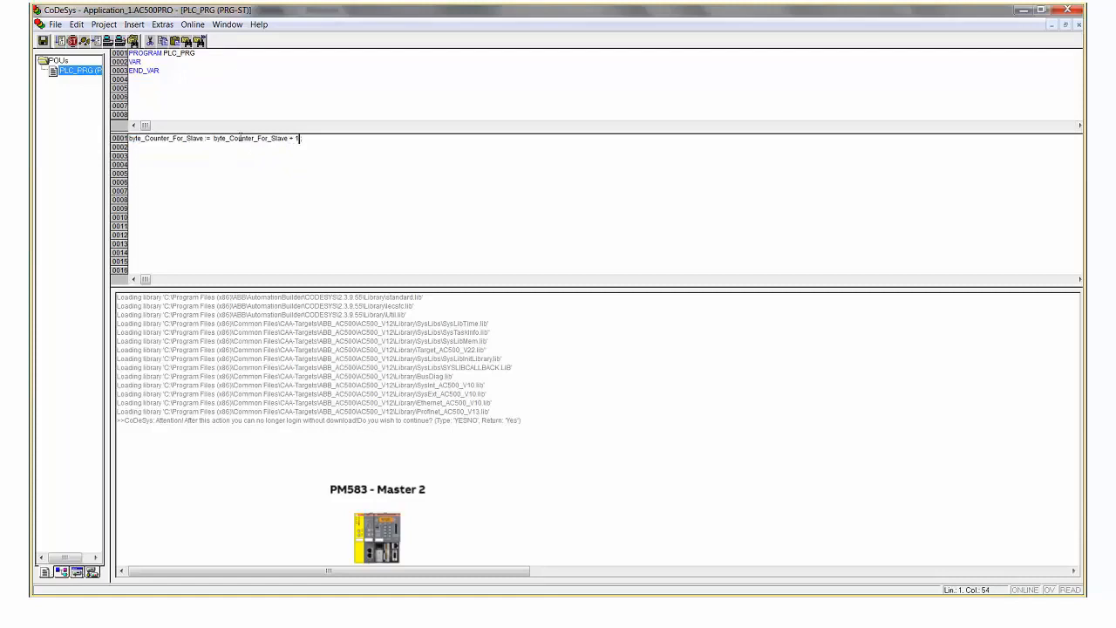
{"action": "left_click", "coordinate": [258, 139]}
Step: Rebuild the complete Application_1 project of Master2
{"action": "left_click", "coordinate": [104, 24]}
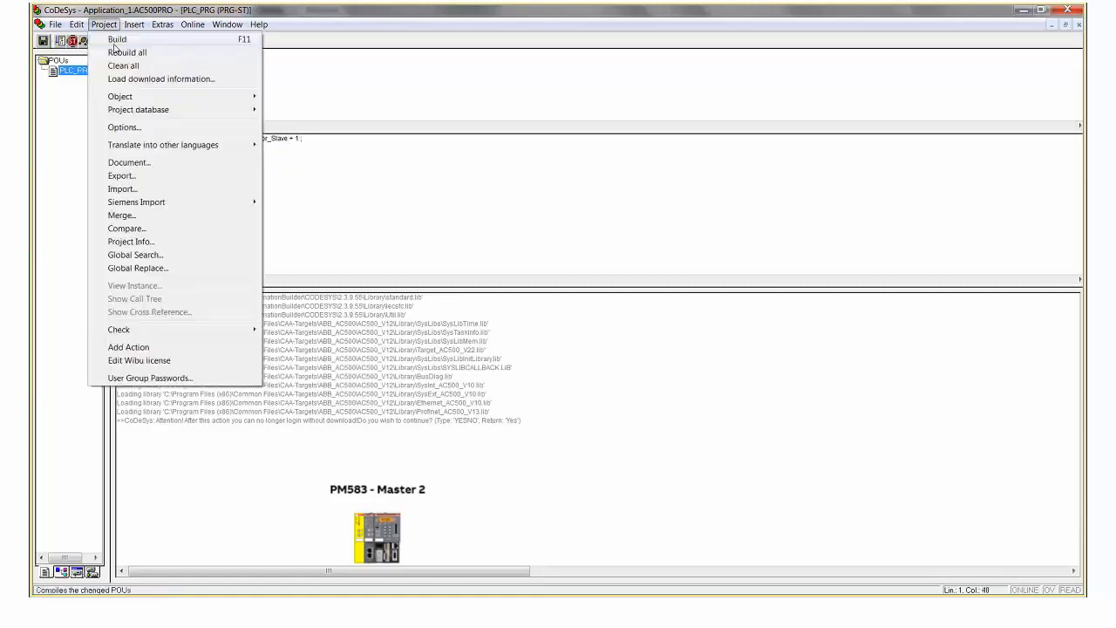
{"action": "left_click", "coordinate": [112, 50]}
{"action": "left_click", "coordinate": [104, 25]}
{"action": "left_click", "coordinate": [109, 36]}
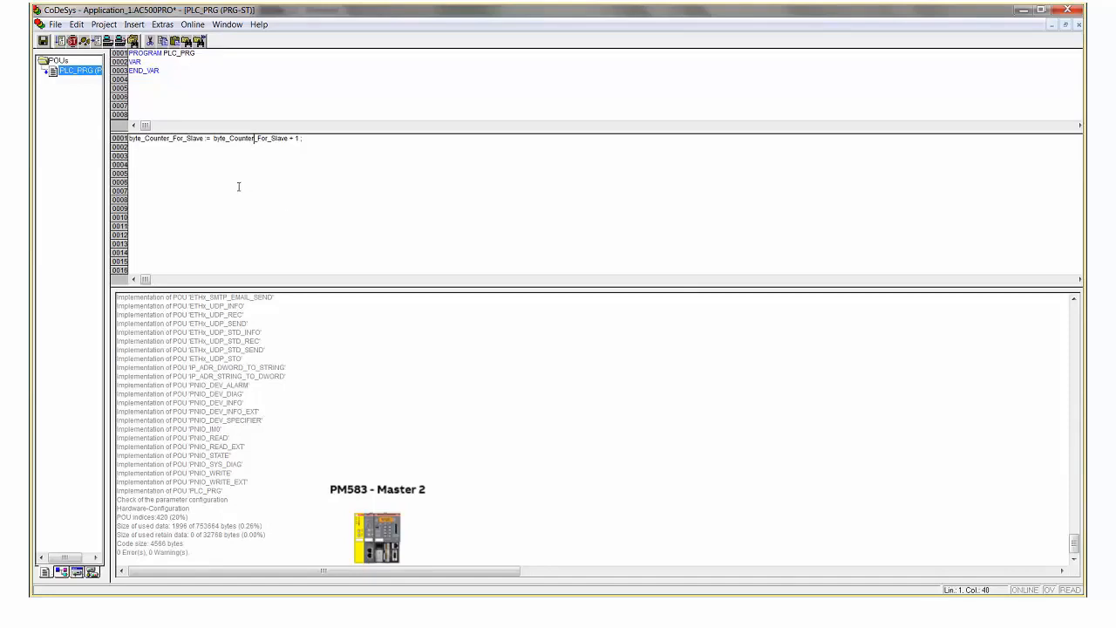
{"action": "left_click", "coordinate": [262, 143]}
Step: Log in to the Master2 PLC, downloading the changed program, and create its boot project
{"action": "left_click", "coordinate": [113, 26]}
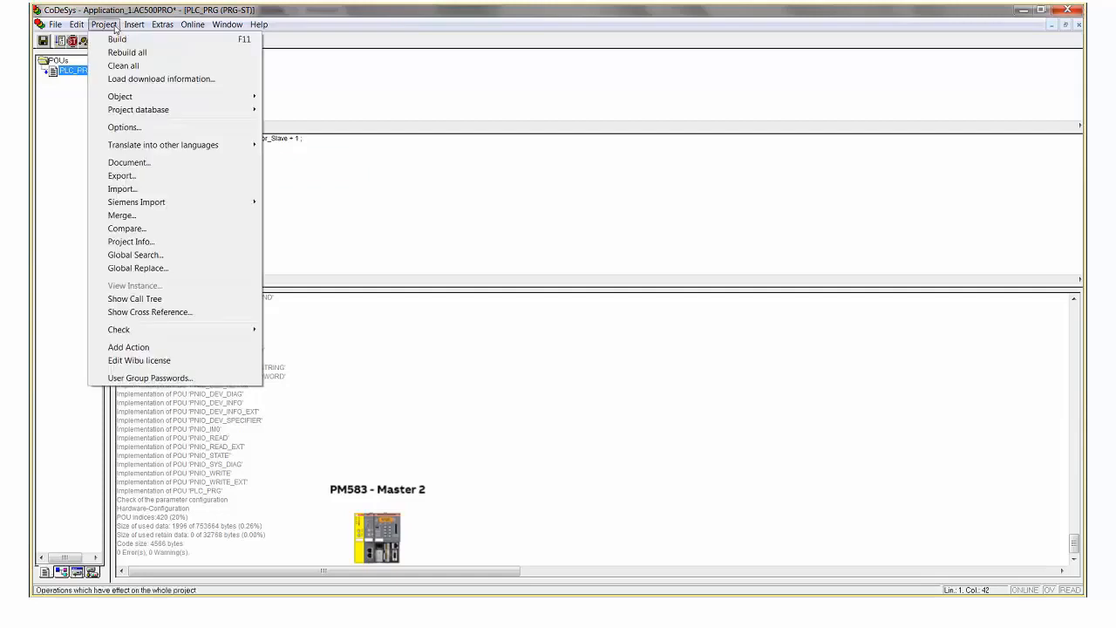
{"action": "left_click", "coordinate": [209, 38]}
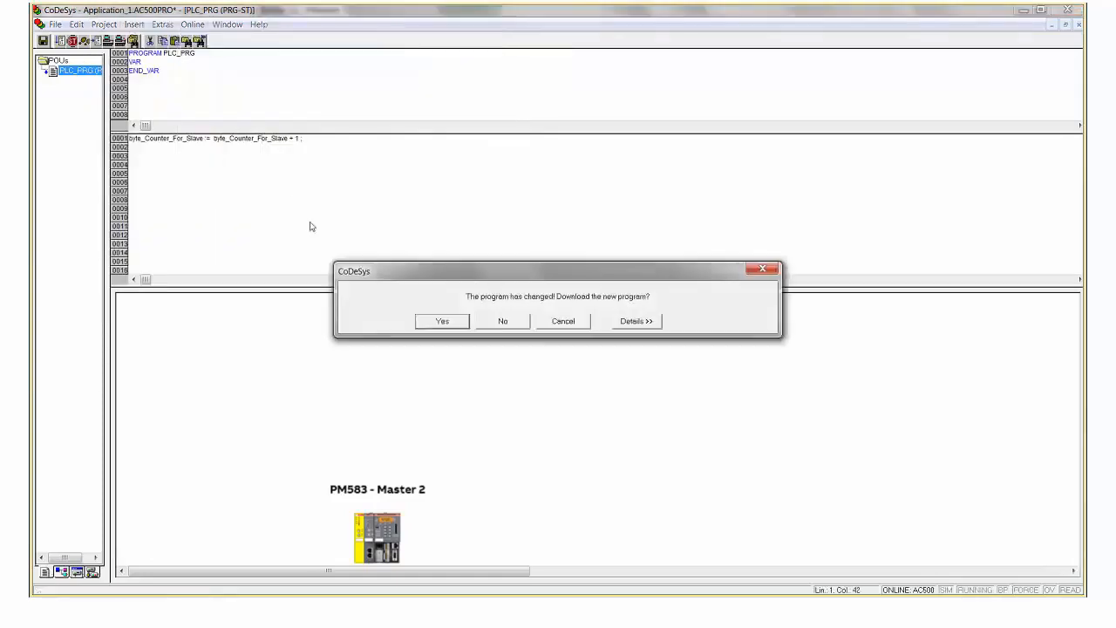
{"action": "left_click", "coordinate": [441, 322]}
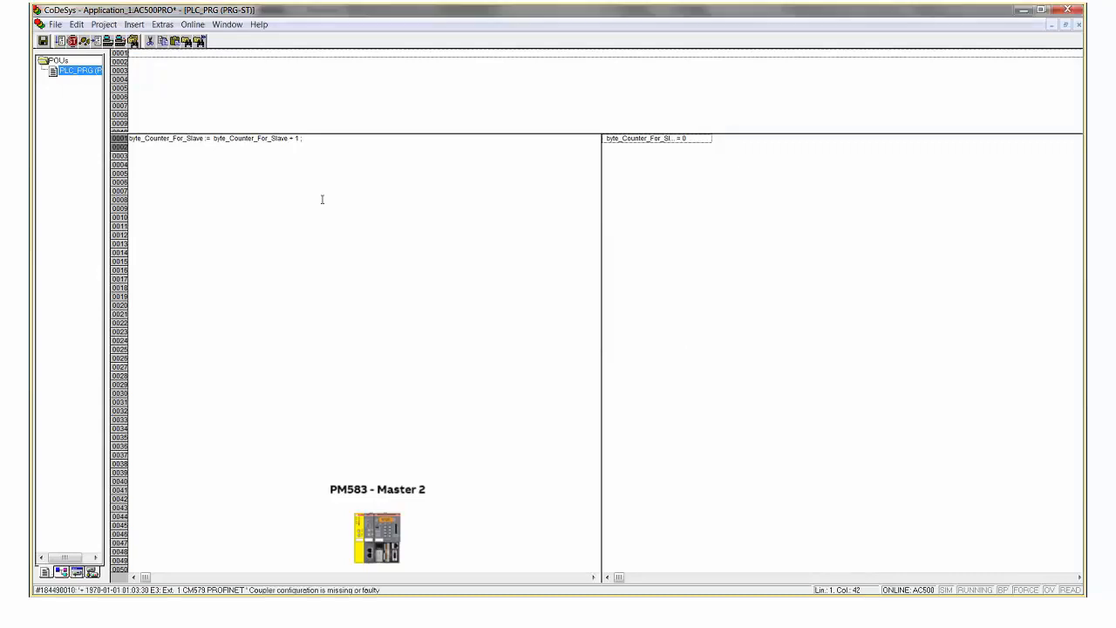
{"action": "left_click", "coordinate": [193, 25]}
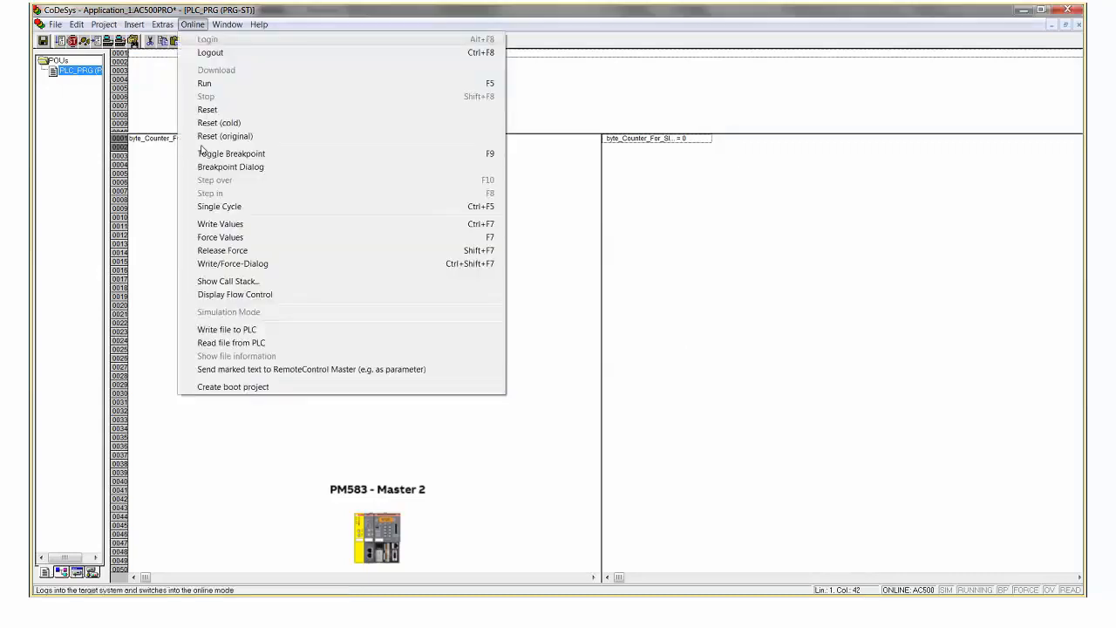
{"action": "left_click", "coordinate": [261, 386]}
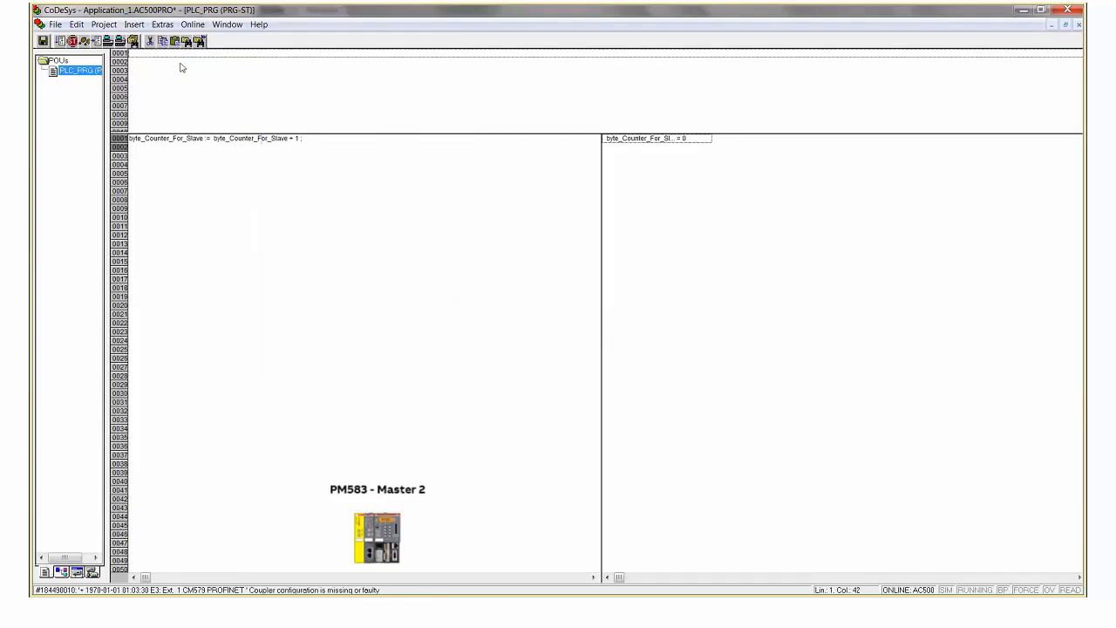
Step: Log out from the Master2 PLC and close the Application_1 project with its changes saved
{"action": "left_click", "coordinate": [192, 25]}
{"action": "left_click", "coordinate": [209, 54]}
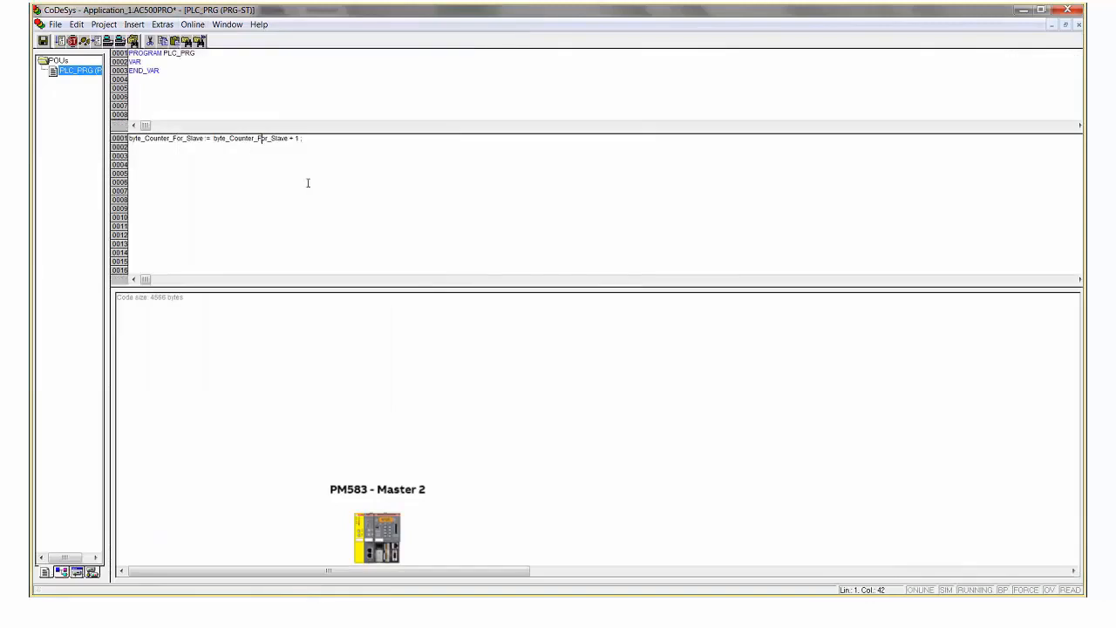
{"action": "left_click", "coordinate": [1068, 9]}
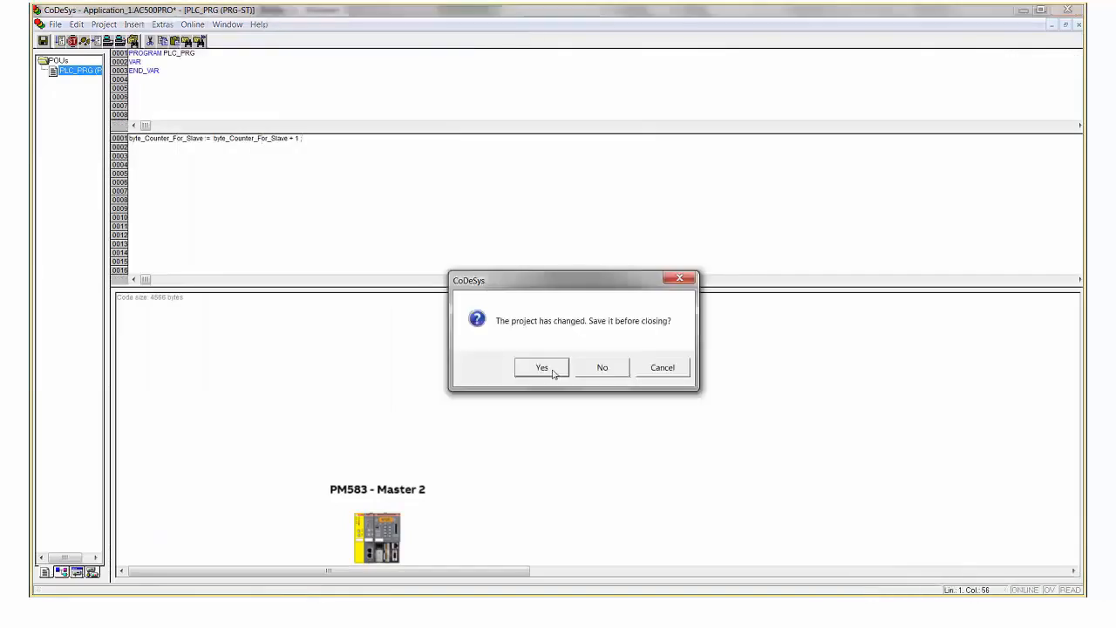
{"action": "left_click", "coordinate": [542, 367]}
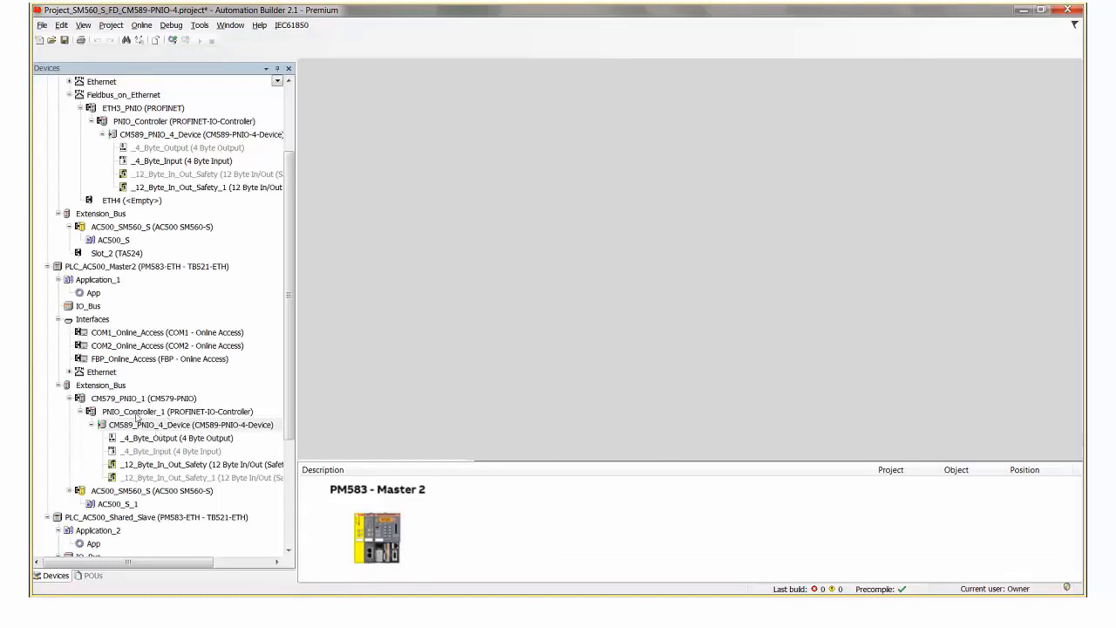
Step: Open PLC_PRG in Master2's safety application AC500_S_1
{"action": "double_click", "coordinate": [131, 506]}
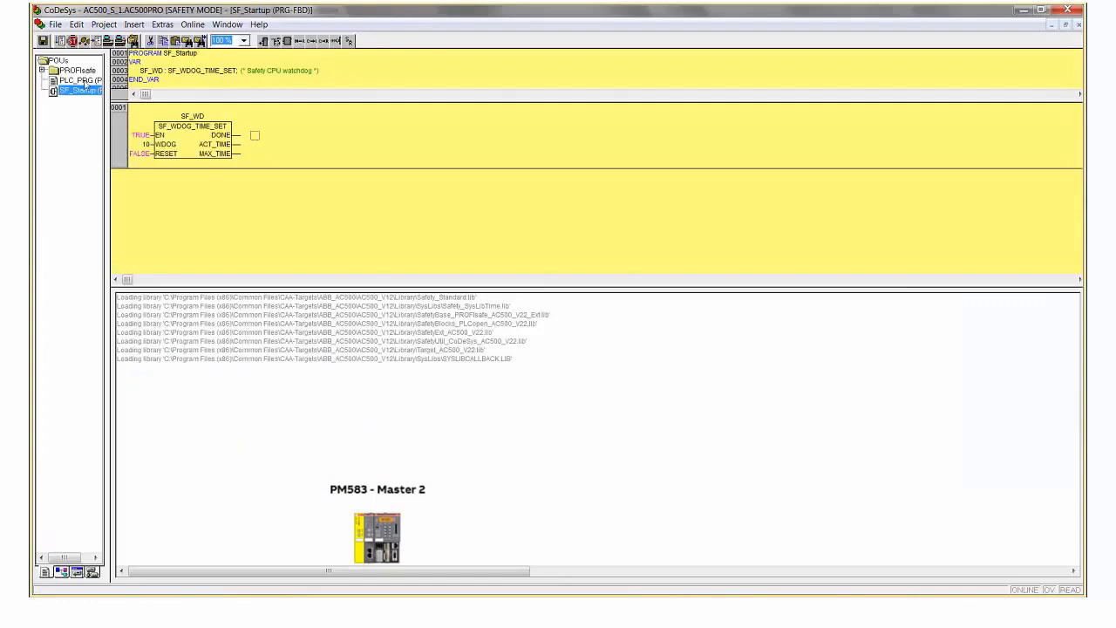
{"action": "left_click", "coordinate": [83, 81]}
{"action": "double_click", "coordinate": [83, 81]}
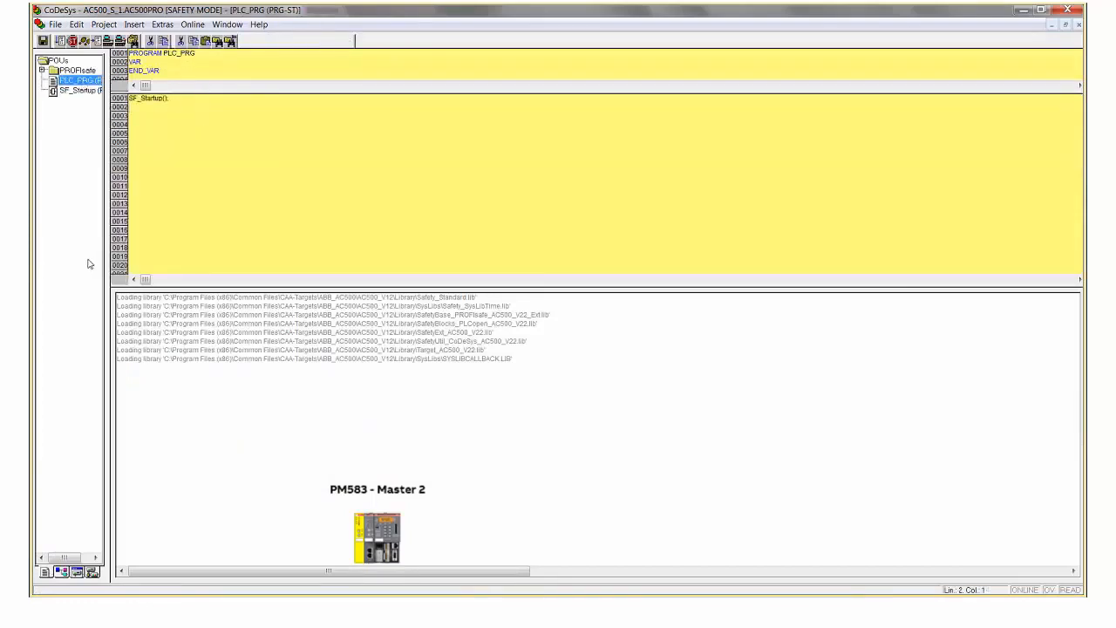
Step: Insert the global variable S_Byte_For_Slave from Vars_Output on the line below the SF_Startup call
{"action": "key", "text": "F2"}
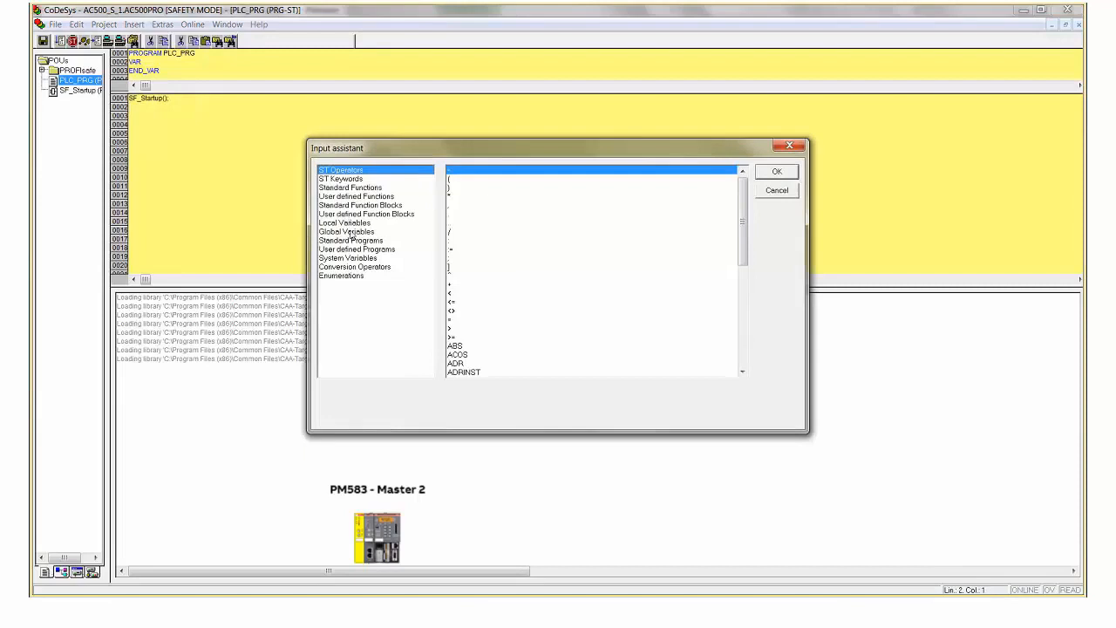
{"action": "left_click", "coordinate": [347, 231]}
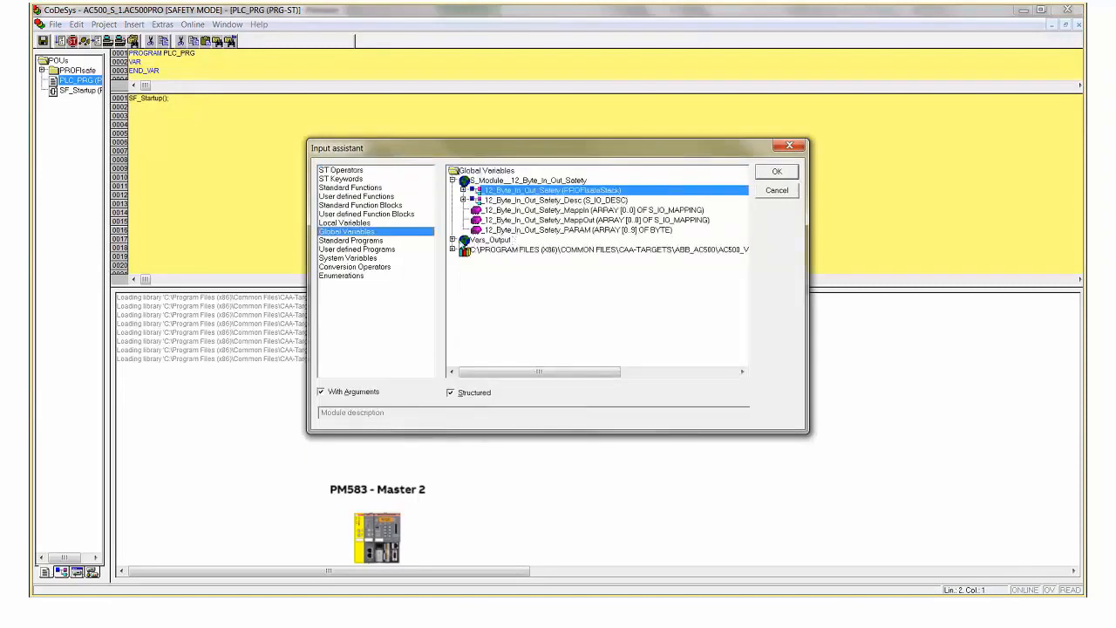
{"action": "double_click", "coordinate": [462, 240]}
{"action": "double_click", "coordinate": [520, 251]}
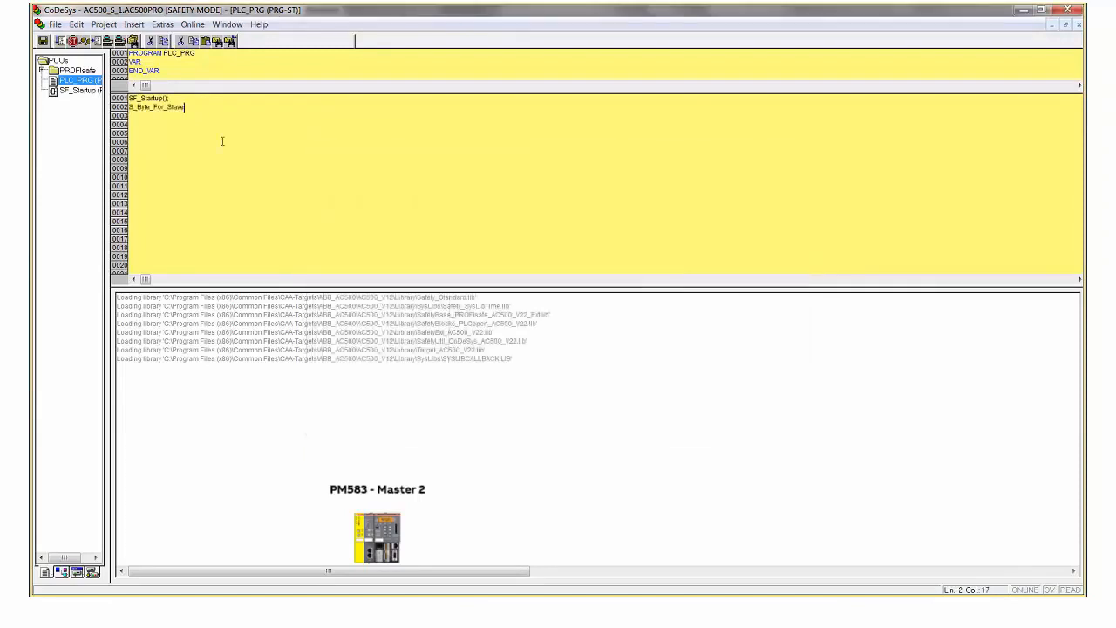
Step: Complete the second code line as S_Byte_For_Slave := S_Byte_For_Slave + 1; in the safety program
{"action": "type", "text": ":="}
{"action": "key", "text": "shift+Left"}
{"action": "key", "text": "shift+Left"}
{"action": "key", "text": "shift+Left"}
{"action": "key", "text": "shift+Left"}
{"action": "double_click", "coordinate": [131, 109]}
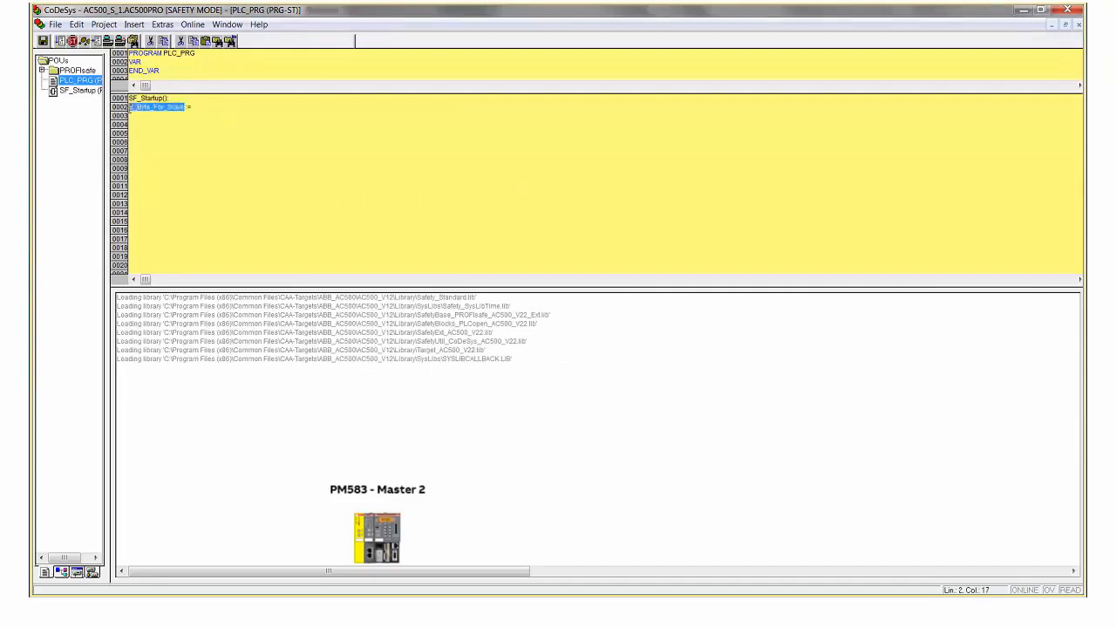
{"action": "key", "text": "ctrl+c"}
{"action": "left_click", "coordinate": [221, 110]}
{"action": "key", "text": "ctrl+v"}
{"action": "type", "text": "+ 1;"}
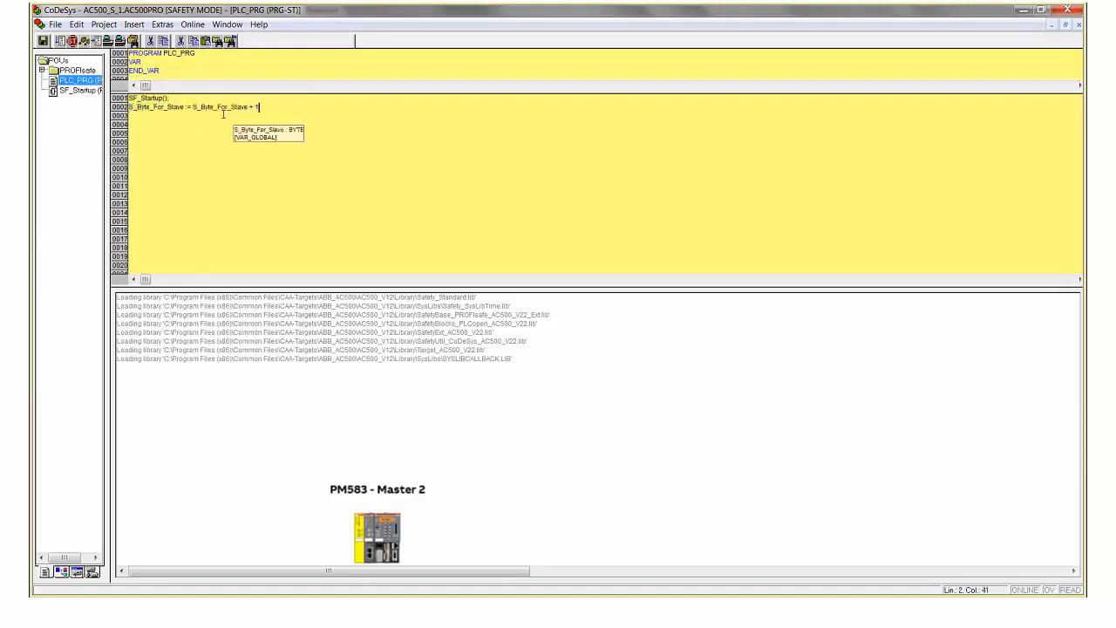
{"action": "key", "text": "Left"}
{"action": "key", "text": "Left"}
{"action": "key", "text": "Left"}
{"action": "key", "text": "Left"}
{"action": "key", "text": "Left"}
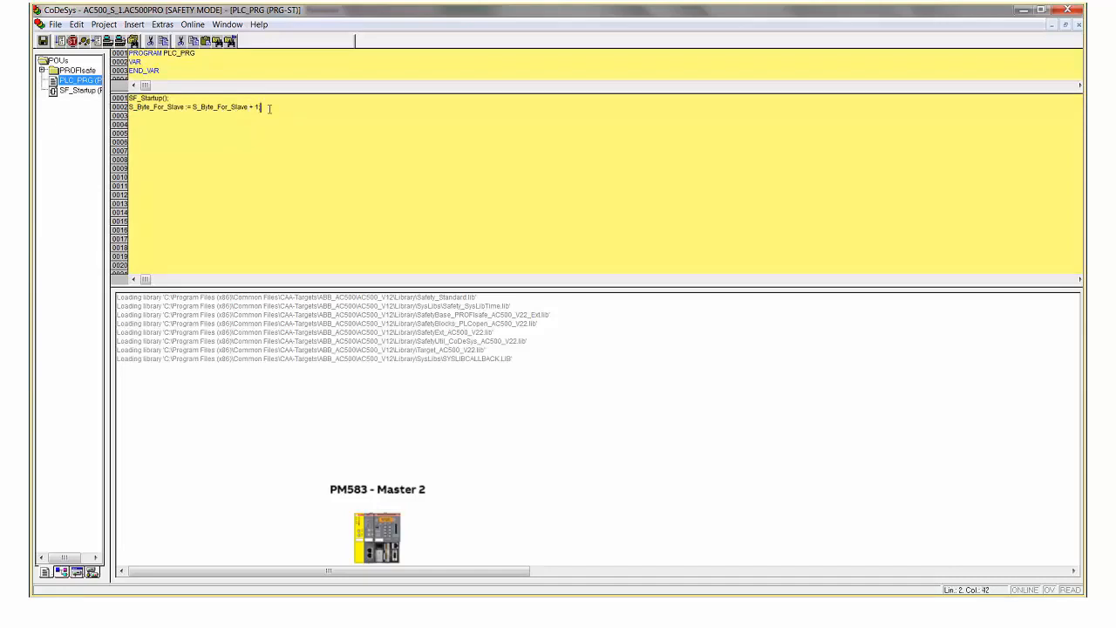
Step: Clean all compile data of the AC500_S_1 safety project and build it again
{"action": "left_click", "coordinate": [104, 25]}
{"action": "left_click", "coordinate": [122, 68]}
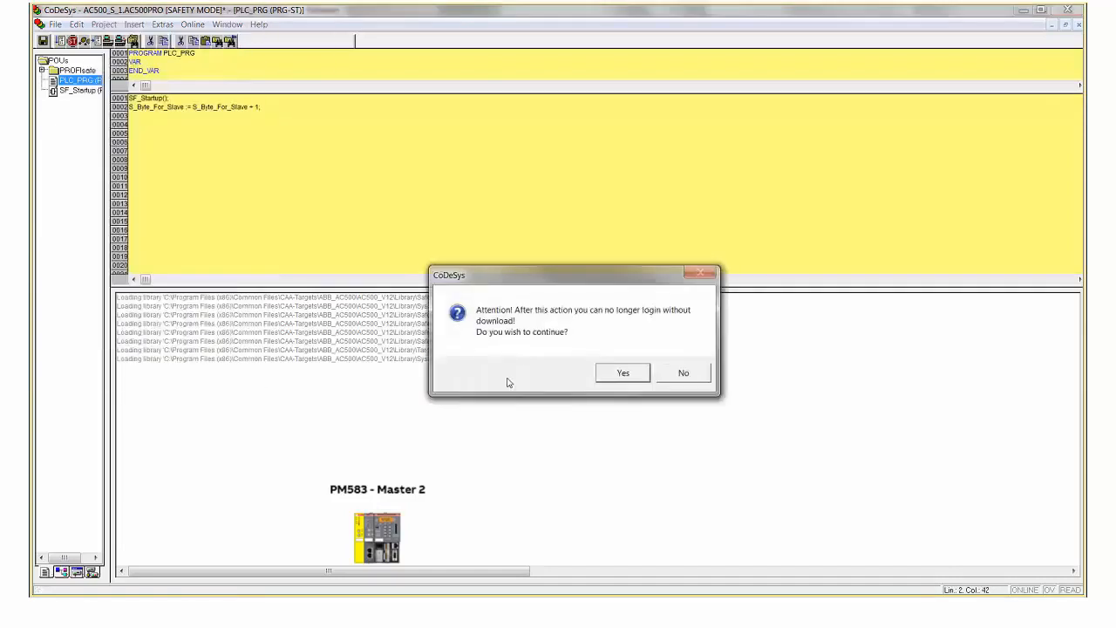
{"action": "left_click", "coordinate": [618, 371]}
{"action": "left_click", "coordinate": [104, 25]}
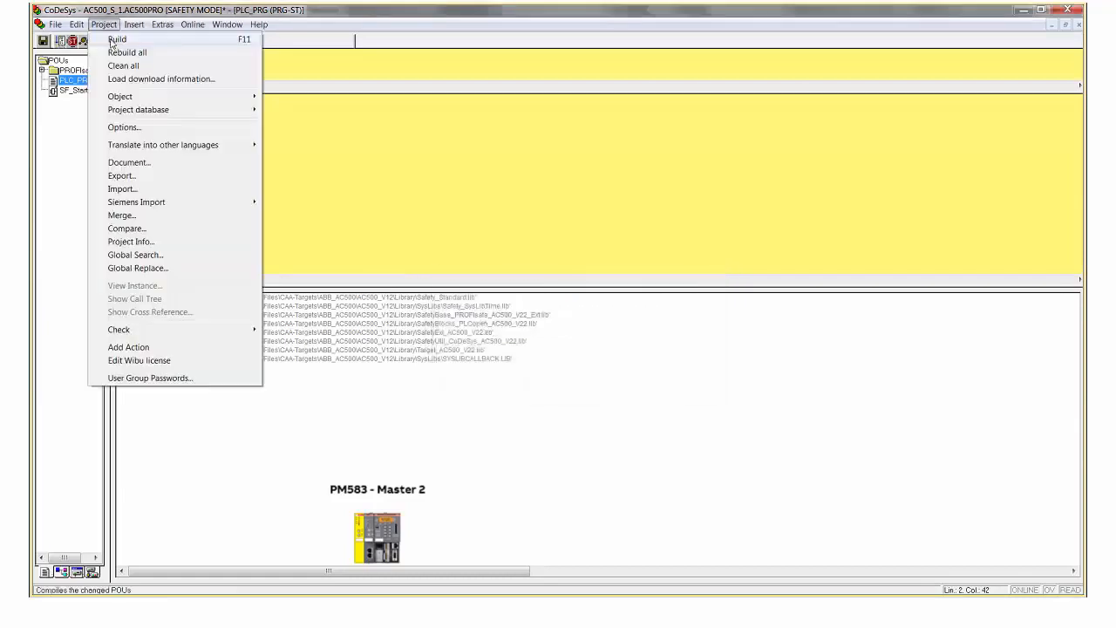
{"action": "left_click", "coordinate": [106, 33]}
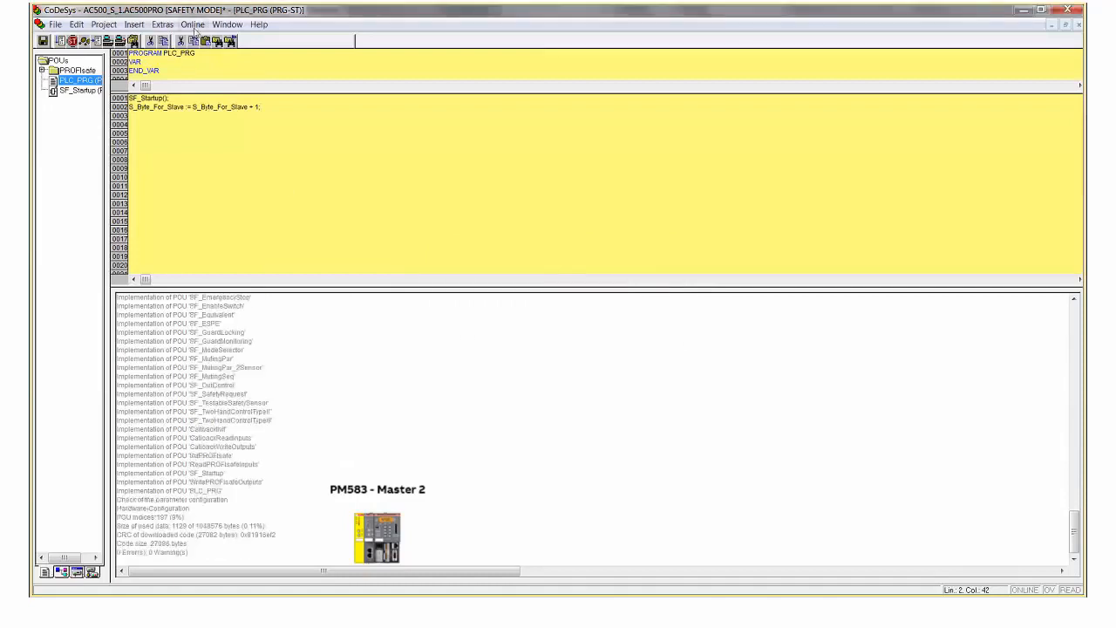
Step: Log in to Master2's safety CPU, downloading the new safety program, and create its boot project
{"action": "left_click", "coordinate": [195, 26]}
{"action": "left_click", "coordinate": [210, 37]}
{"action": "left_click", "coordinate": [440, 322]}
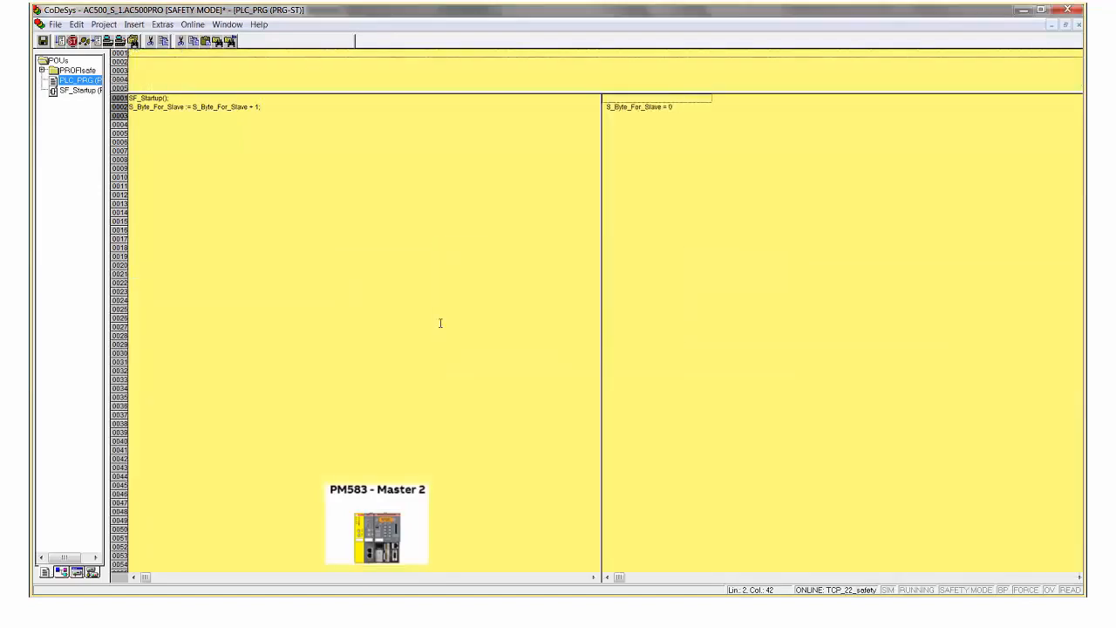
{"action": "left_click", "coordinate": [194, 25]}
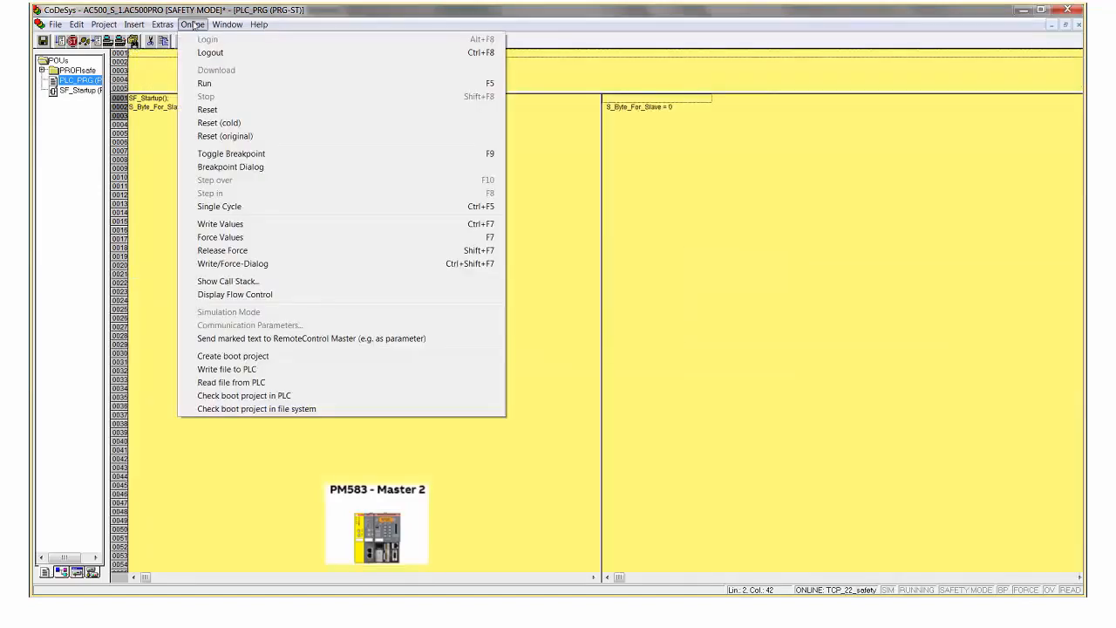
{"action": "left_click", "coordinate": [239, 346]}
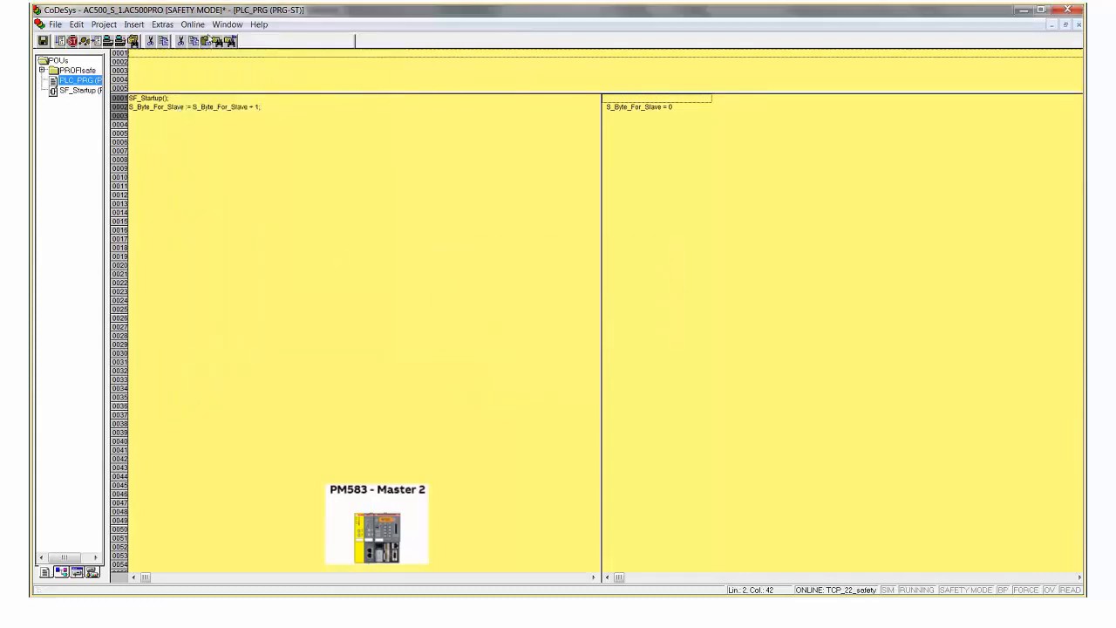
Step: Log out of Master2's safety CPU and close the AC500_S_1 safety project, saving its changes
{"action": "left_click", "coordinate": [192, 24]}
{"action": "left_click", "coordinate": [210, 55]}
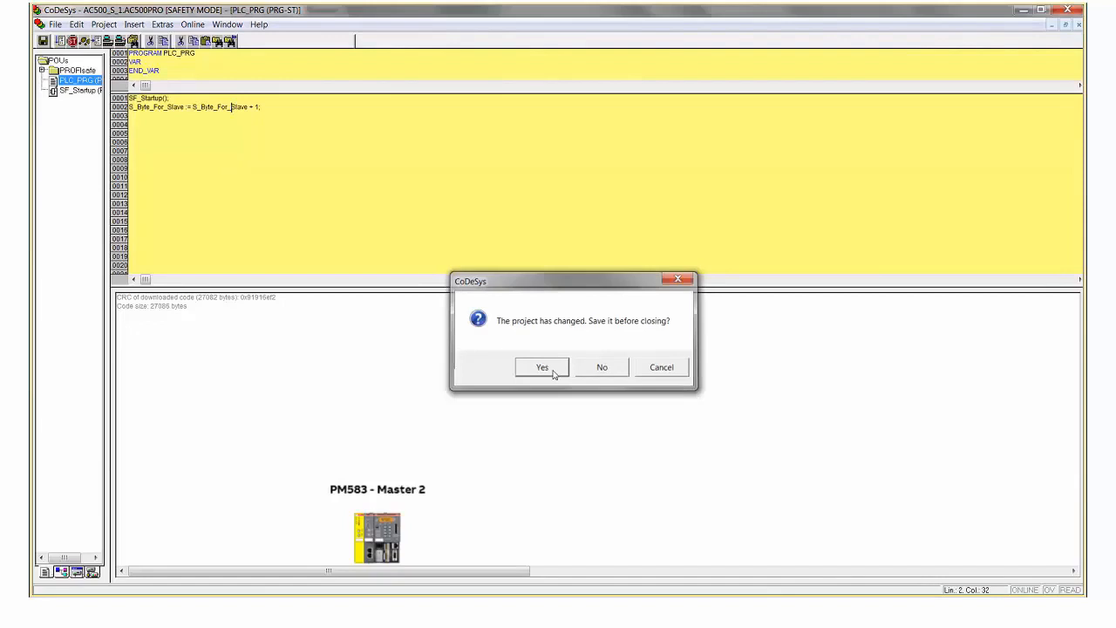
{"action": "left_click", "coordinate": [553, 374]}
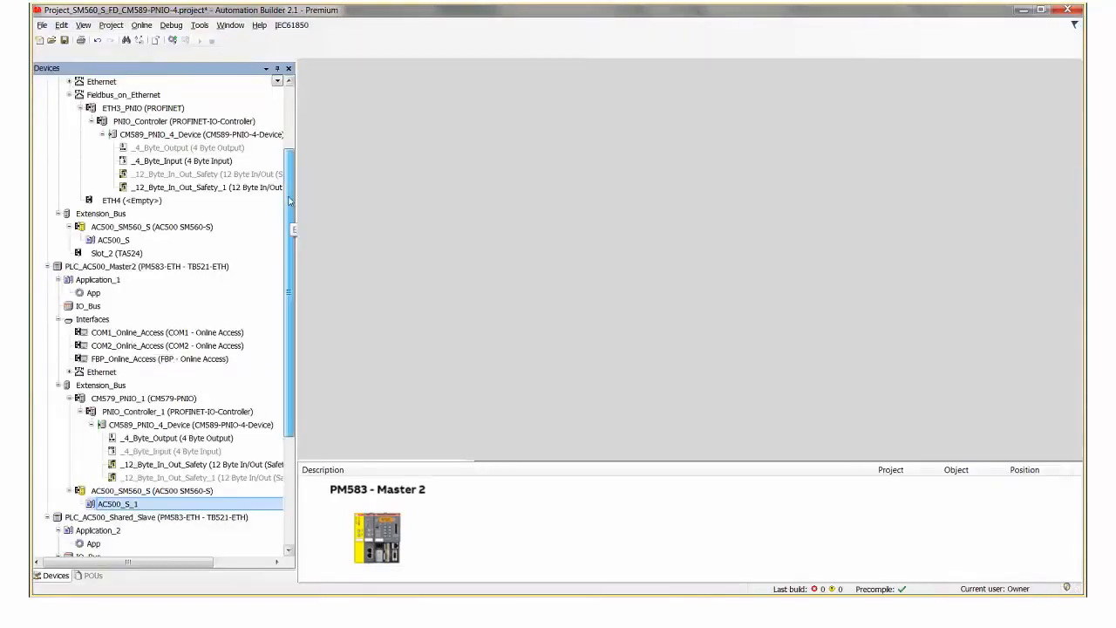
Step: Open the App program under PLC_AC500_Master1 and enlarge the PLC_PRG code editor
{"action": "left_click_drag", "start_coordinate": [290, 218], "coordinate": [288, 129]}
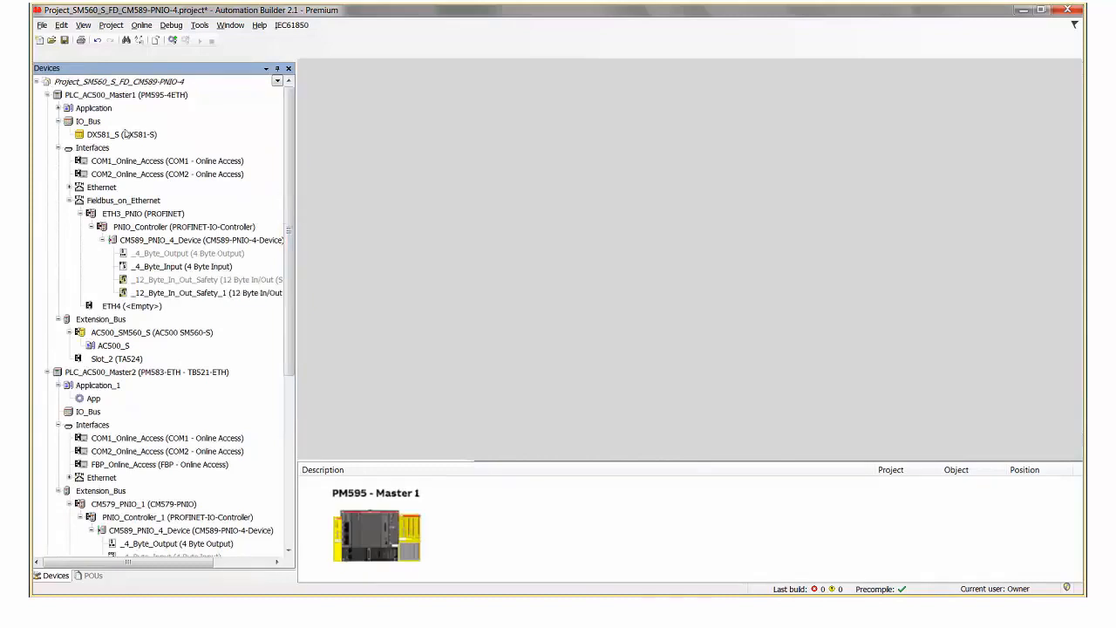
{"action": "left_click", "coordinate": [57, 109]}
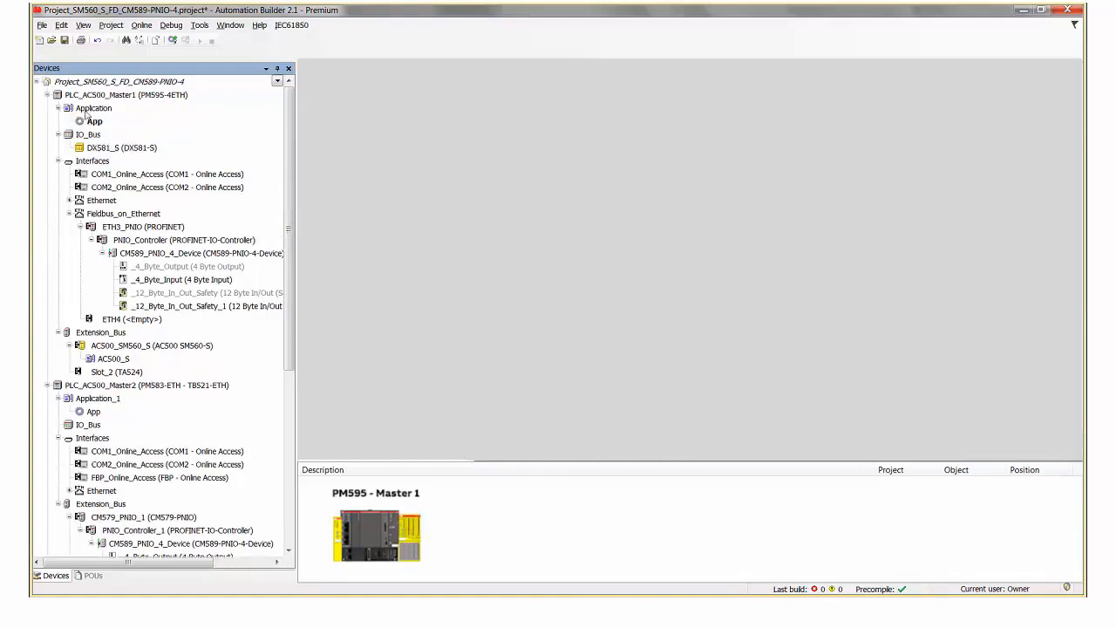
{"action": "left_click", "coordinate": [92, 111]}
{"action": "double_click", "coordinate": [94, 121]}
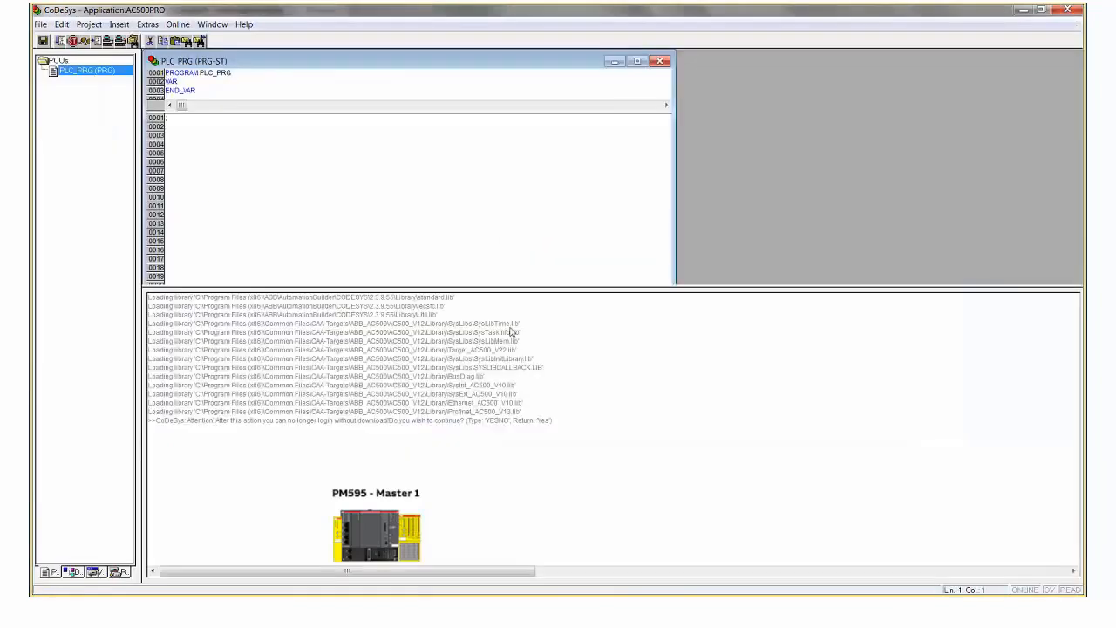
{"action": "left_click", "coordinate": [637, 61]}
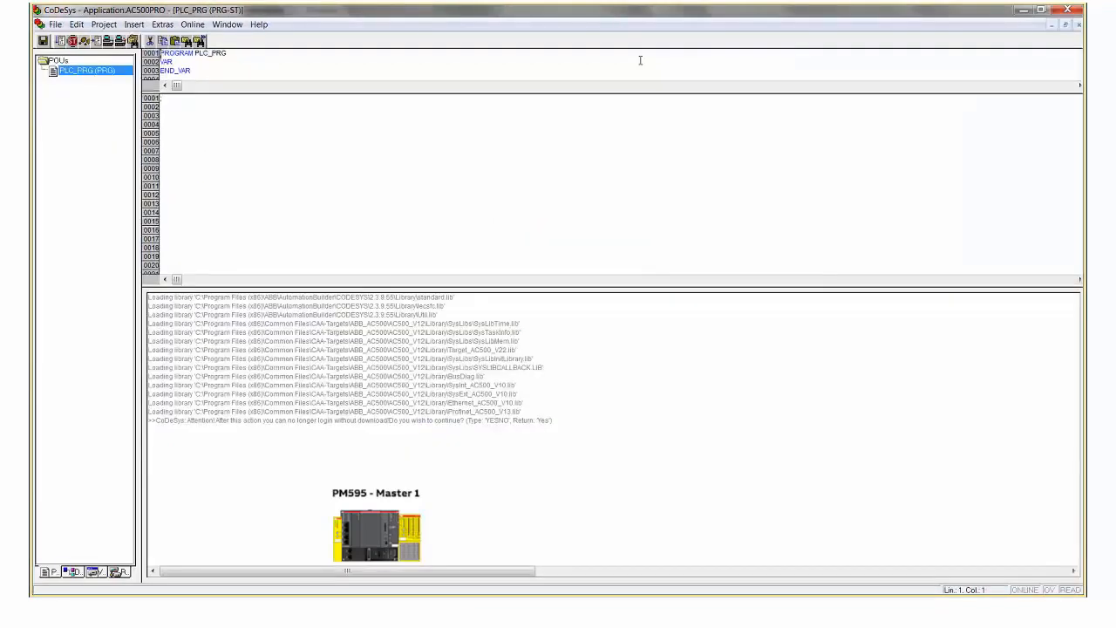
{"action": "left_click_drag", "start_coordinate": [393, 286], "coordinate": [393, 328]}
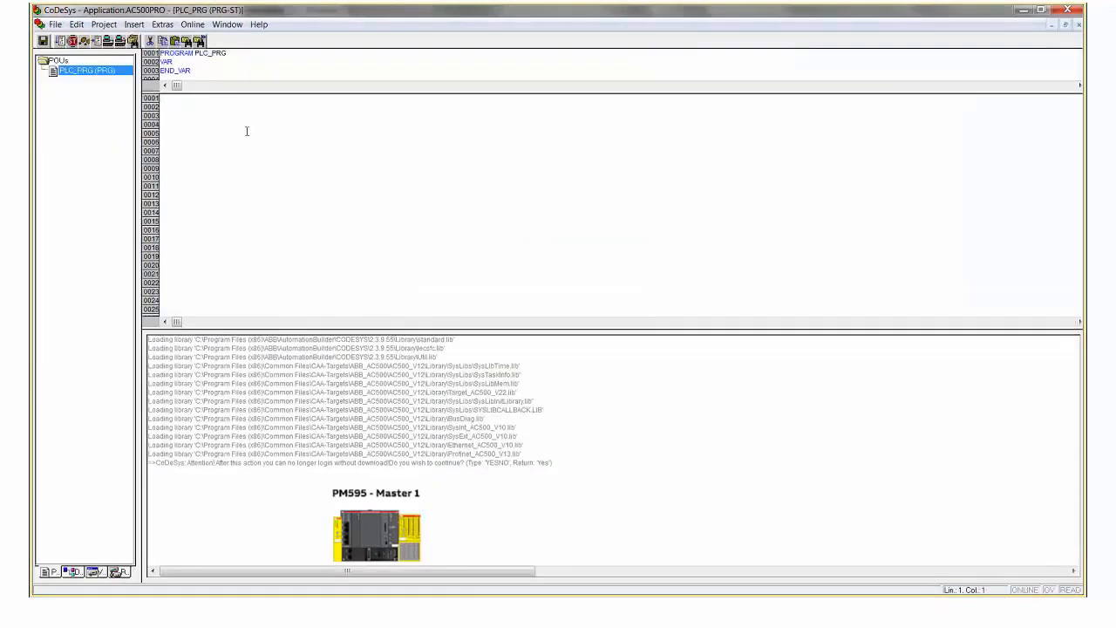
Step: Declare the local variable tempByte : BYTE; in Master1's PLC_PRG
{"action": "type", "text": ";"}
{"action": "left_click", "coordinate": [206, 64]}
{"action": "key", "text": "Return"}
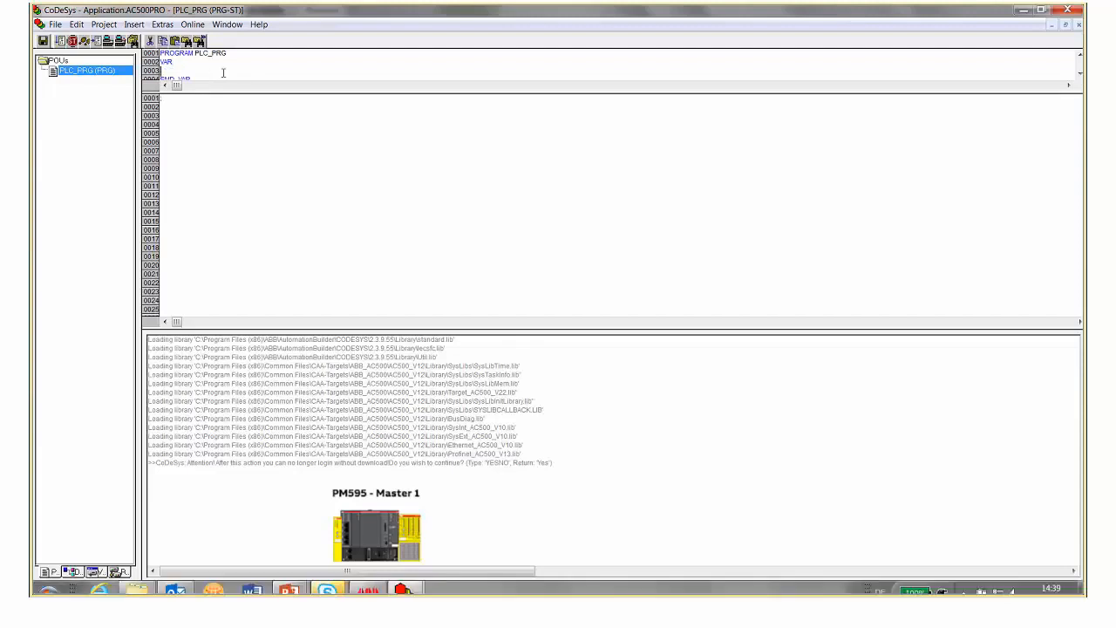
{"action": "type", "text": "temp"}
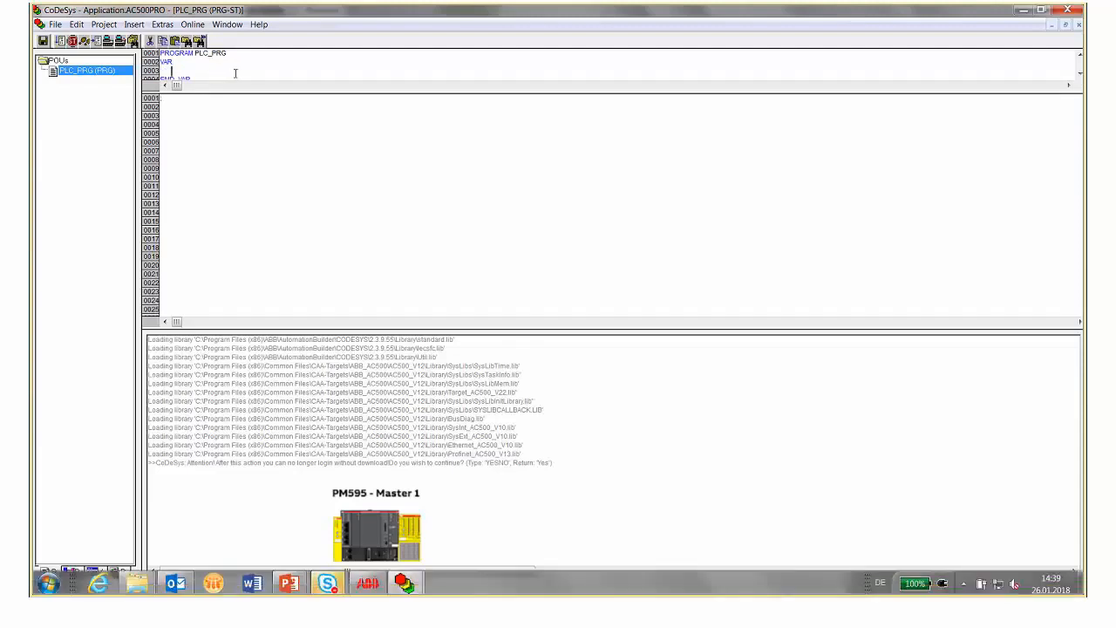
{"action": "type", "text": "Byte : BYTE;"}
{"action": "left_click", "coordinate": [224, 130]}
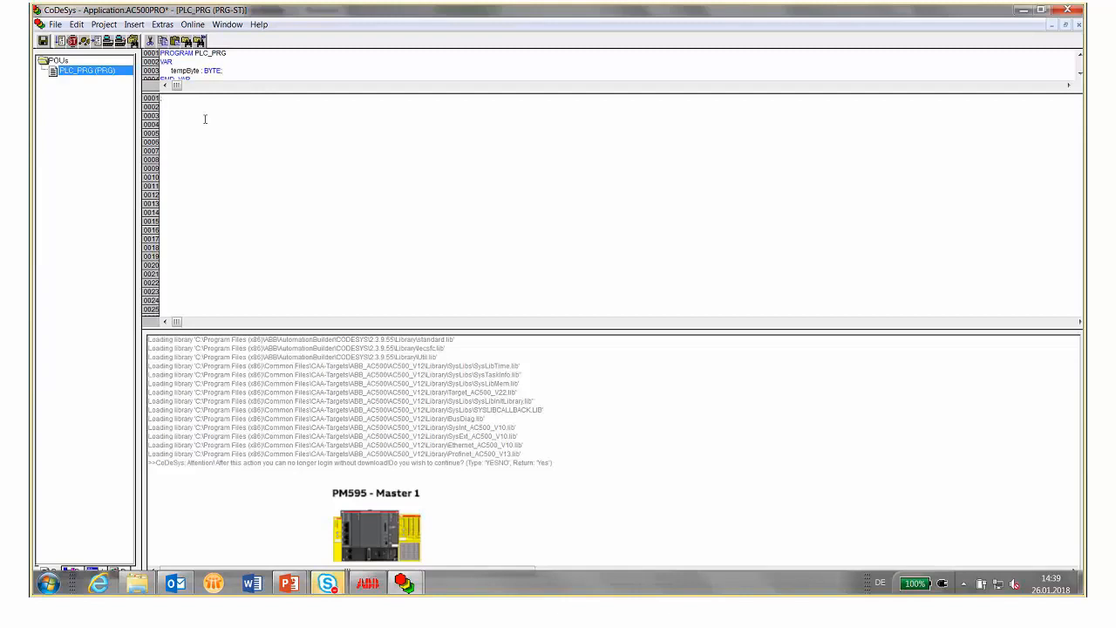
Step: Write the code line tempByte := byte_Input_From_Slave; using the global variable from the 4-byte input module mapping
{"action": "type", "text": "tempByte : ="}
{"action": "key", "text": "F2"}
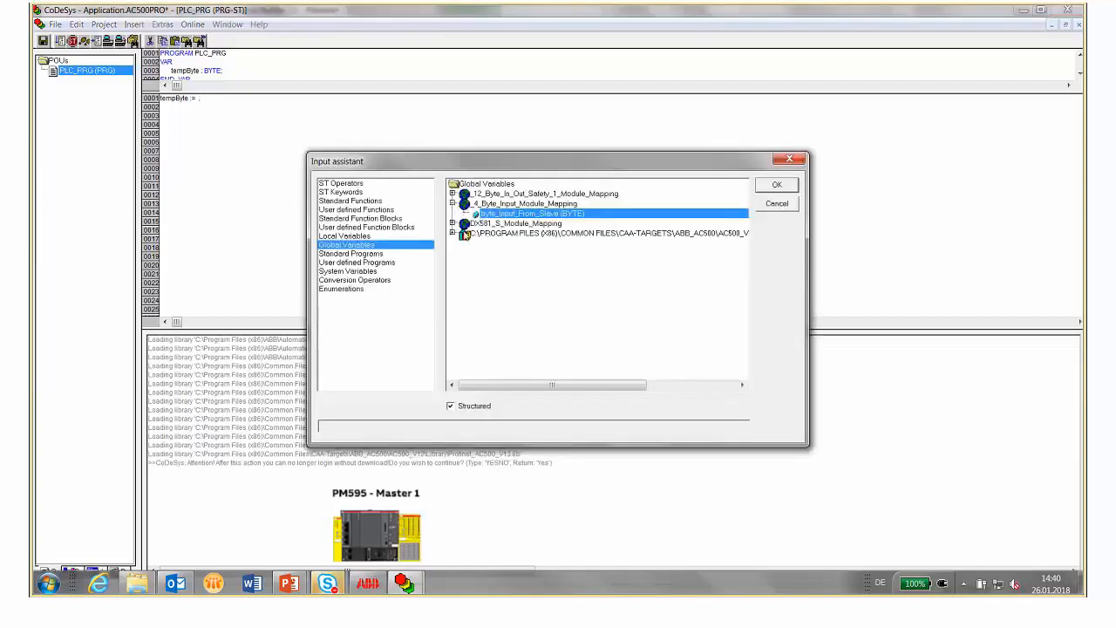
{"action": "key", "text": "Return"}
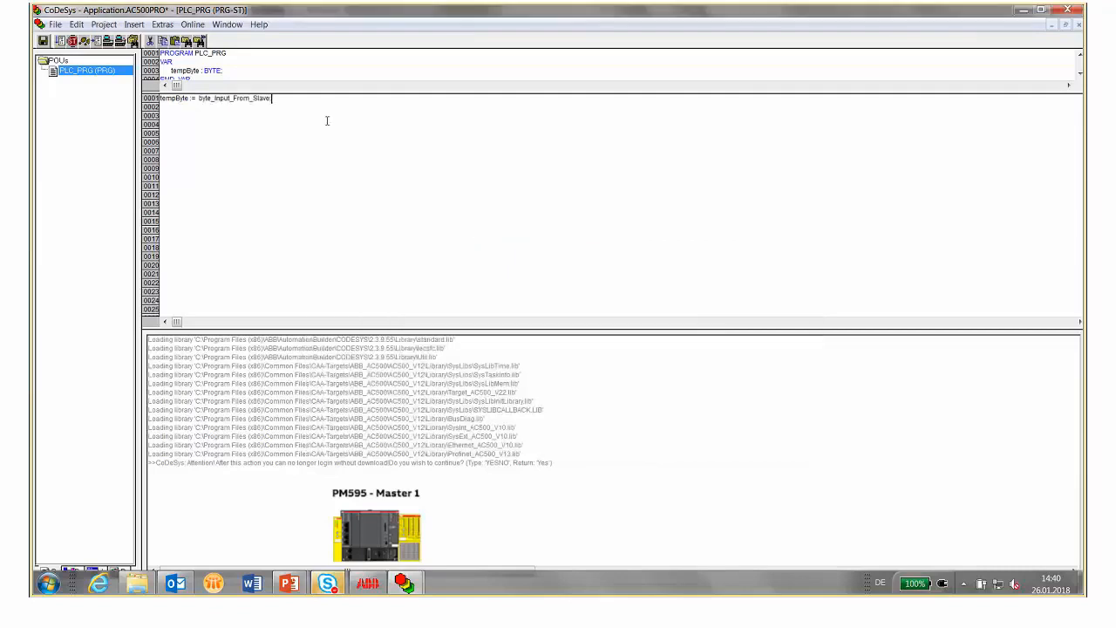
Step: Save Master1's standard project, clean all its compile data and rebuild it completely
{"action": "left_click", "coordinate": [43, 41]}
{"action": "left_click", "coordinate": [104, 25]}
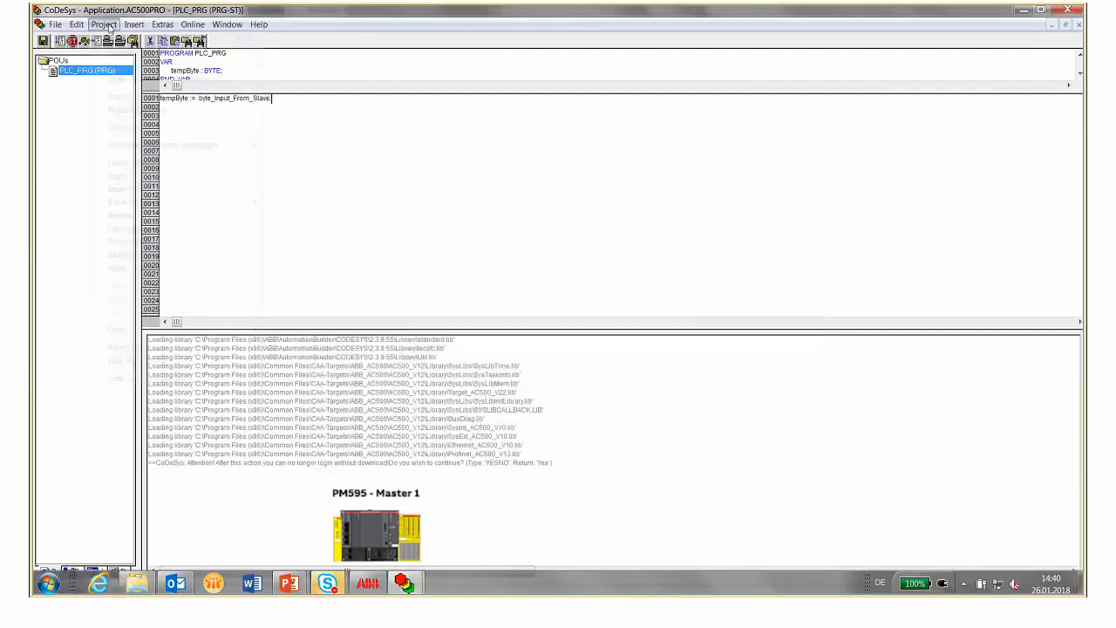
{"action": "left_click", "coordinate": [122, 65]}
{"action": "left_click", "coordinate": [104, 24]}
{"action": "left_click", "coordinate": [111, 54]}
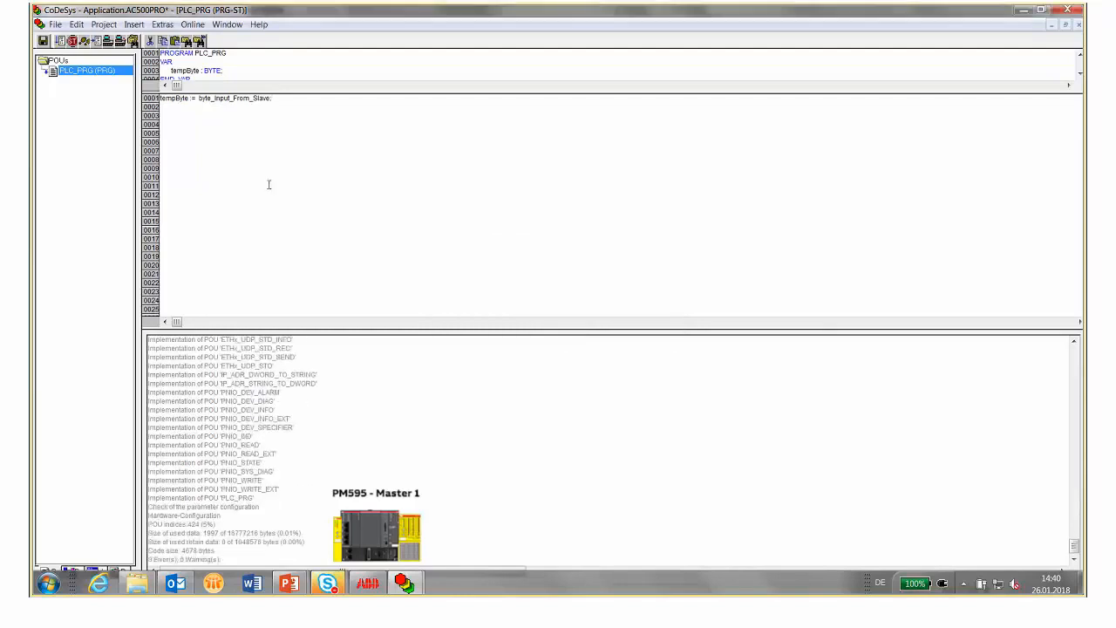
Step: Log in to Master1's standard CPU, downloading the new program, and create its boot project
{"action": "left_click", "coordinate": [193, 24]}
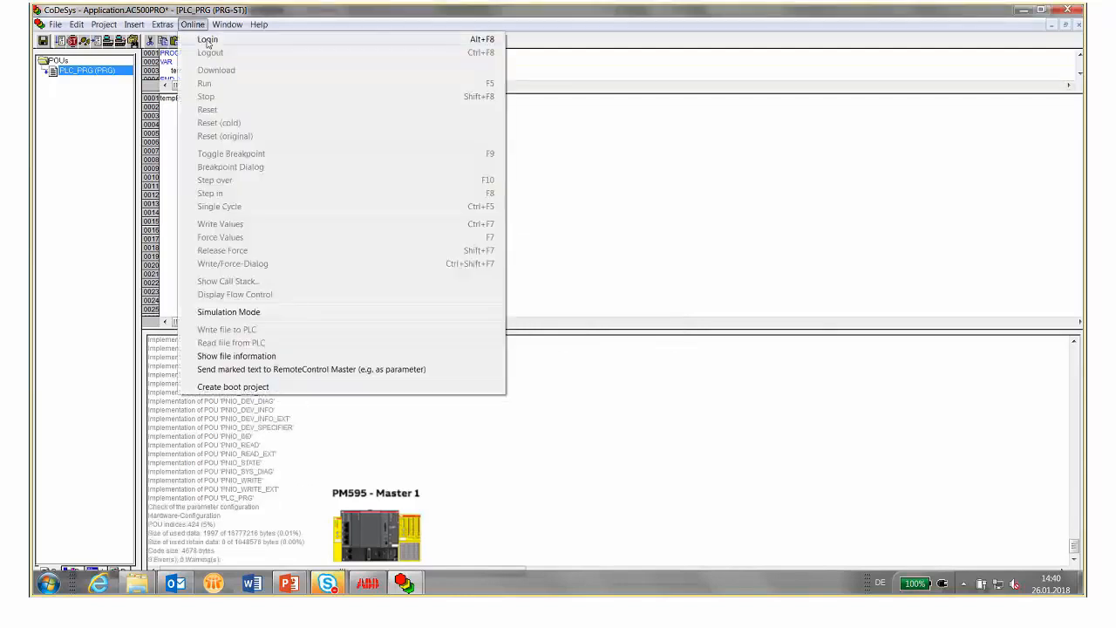
{"action": "left_click", "coordinate": [207, 40]}
{"action": "left_click", "coordinate": [442, 321]}
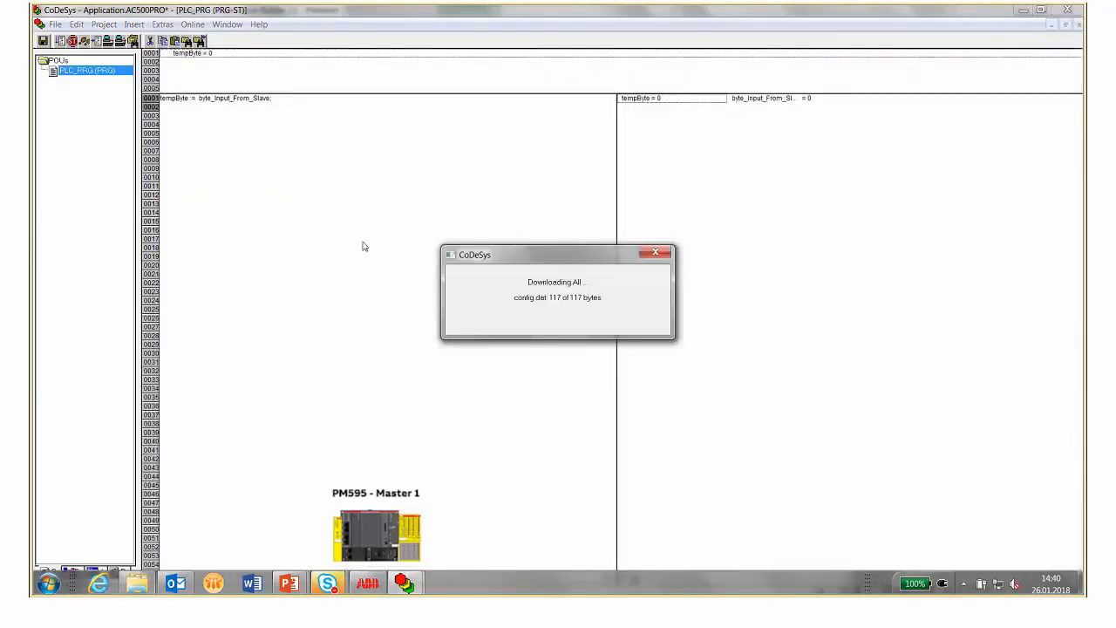
{"action": "left_click", "coordinate": [193, 24]}
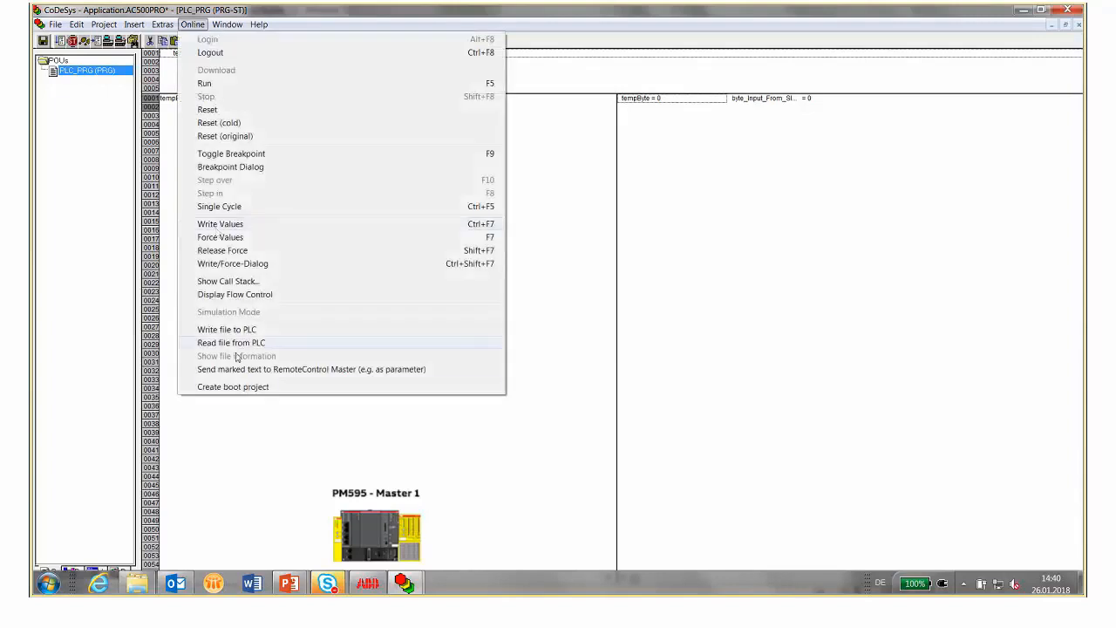
{"action": "left_click", "coordinate": [244, 389]}
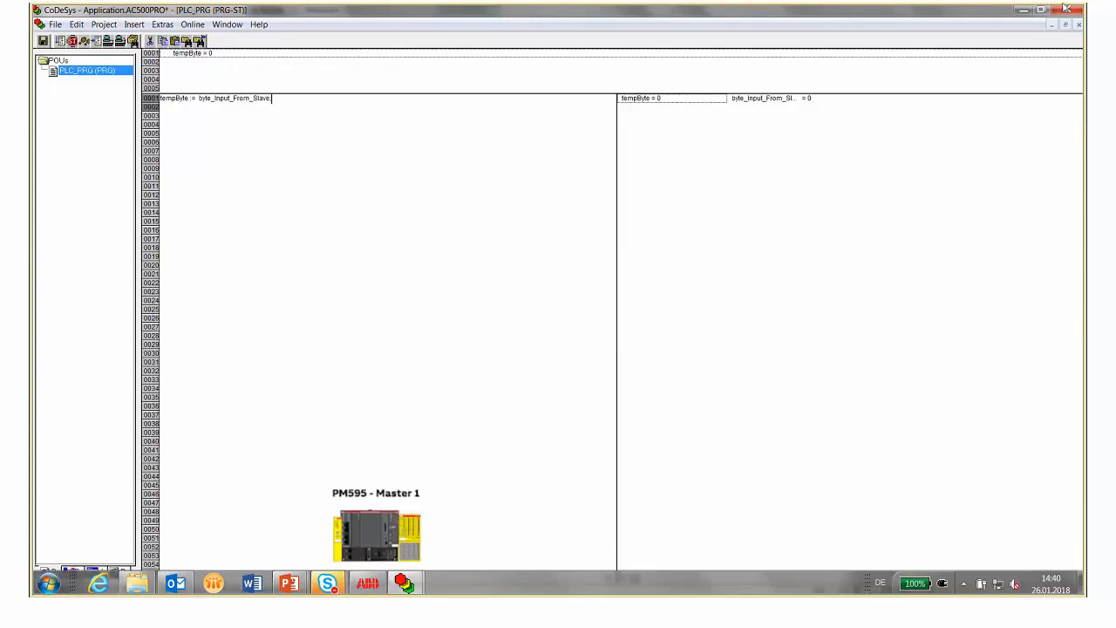
Step: Close Master1's standard project with its changes saved and open PLC_PRG in the AC500_S safety project
{"action": "left_click", "coordinate": [1066, 9]}
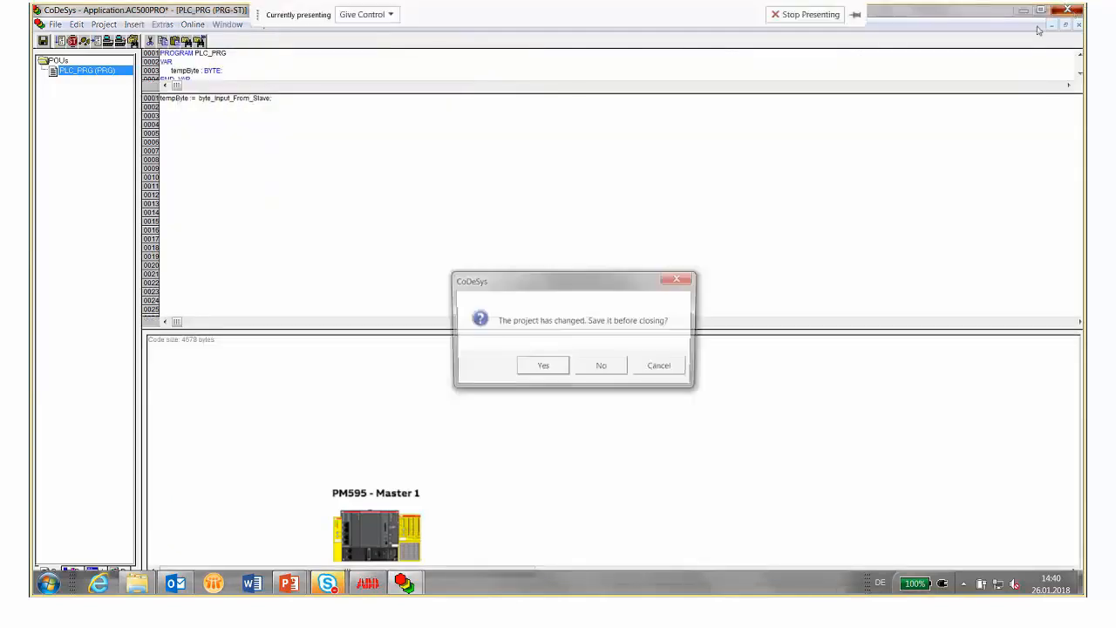
{"action": "left_click", "coordinate": [555, 366]}
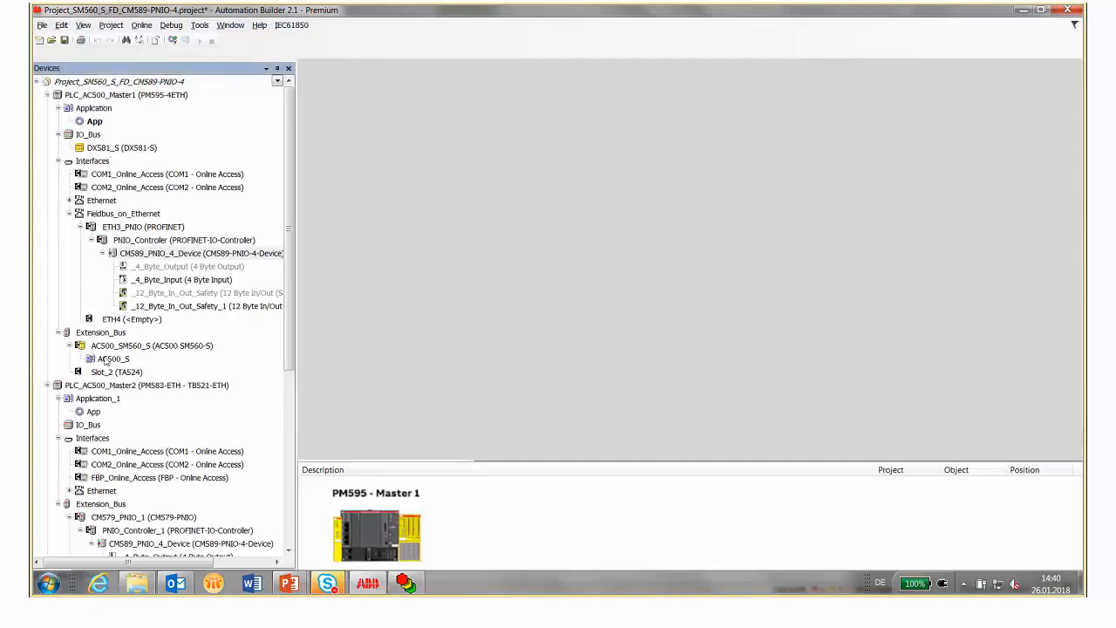
{"action": "double_click", "coordinate": [111, 358]}
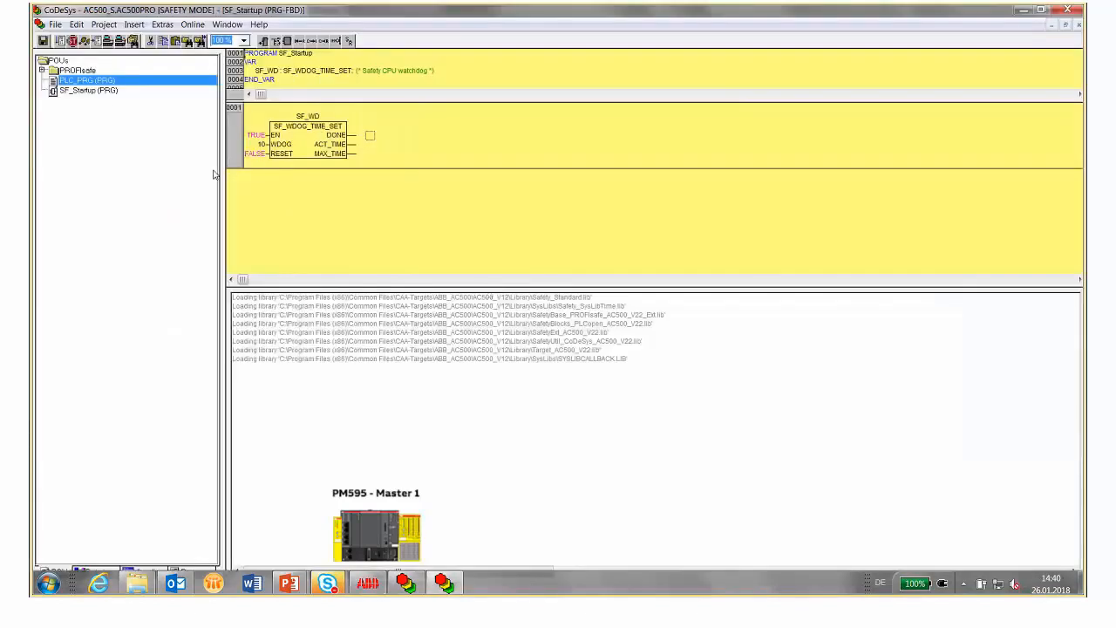
{"action": "double_click", "coordinate": [107, 81]}
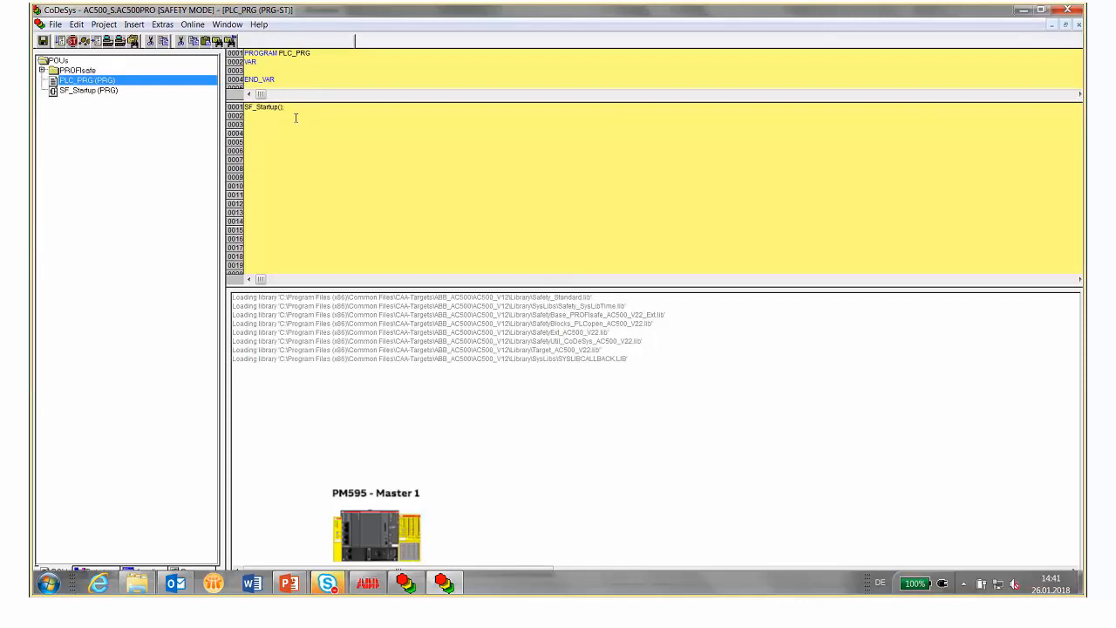
Step: Insert the global variable S_Master_Out_Byte_DX581 from Vars_Output on the line below the SF_Startup call
{"action": "key", "text": "F2"}
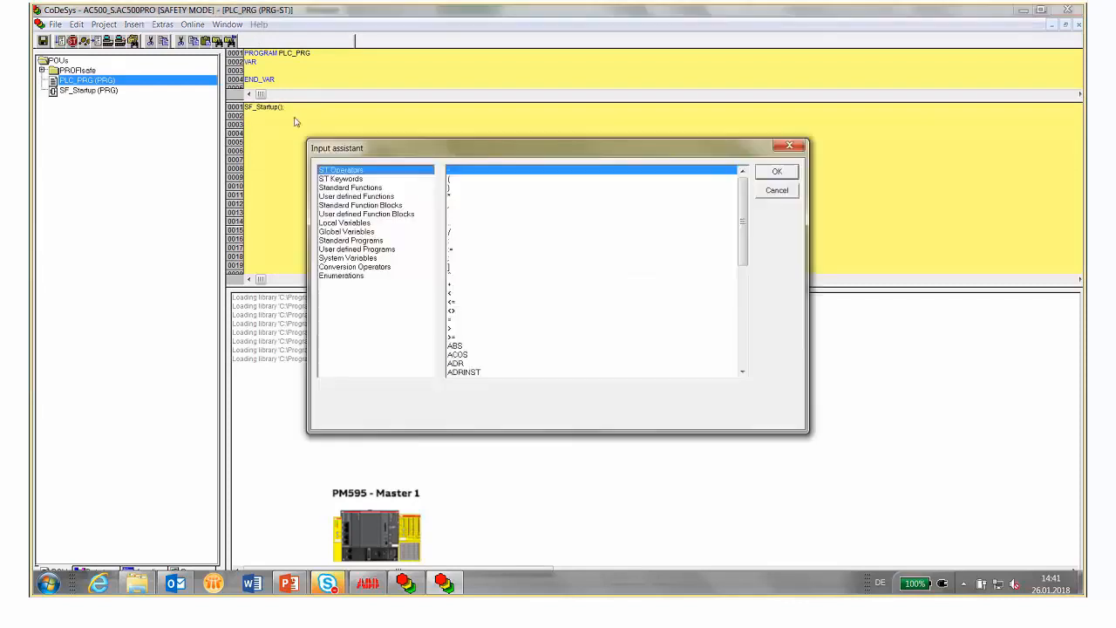
{"action": "left_click", "coordinate": [346, 231]}
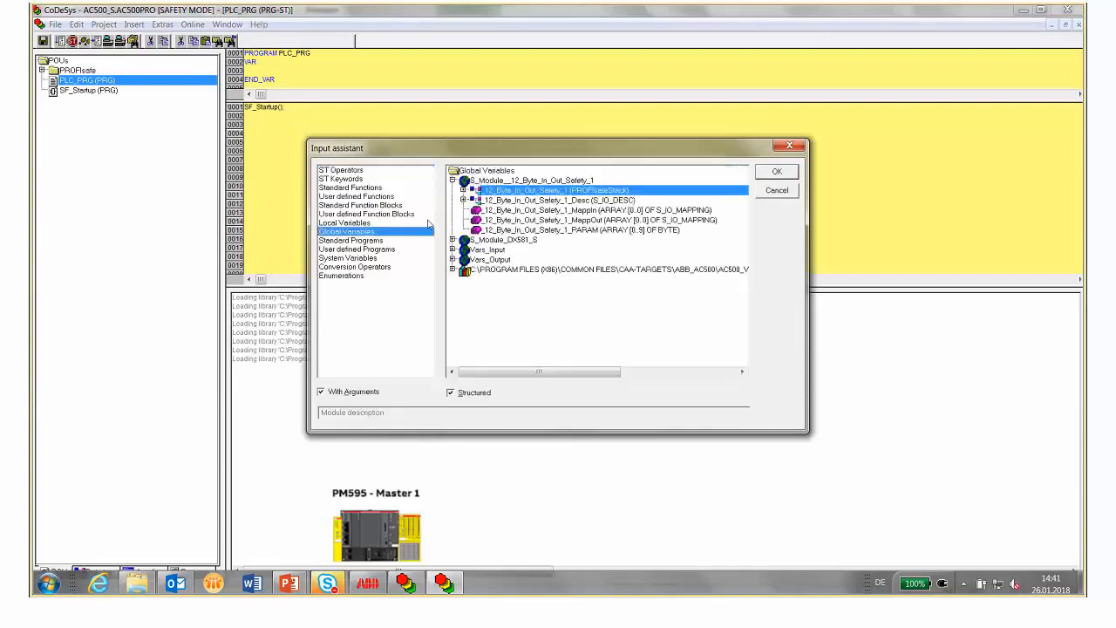
{"action": "left_click", "coordinate": [453, 260]}
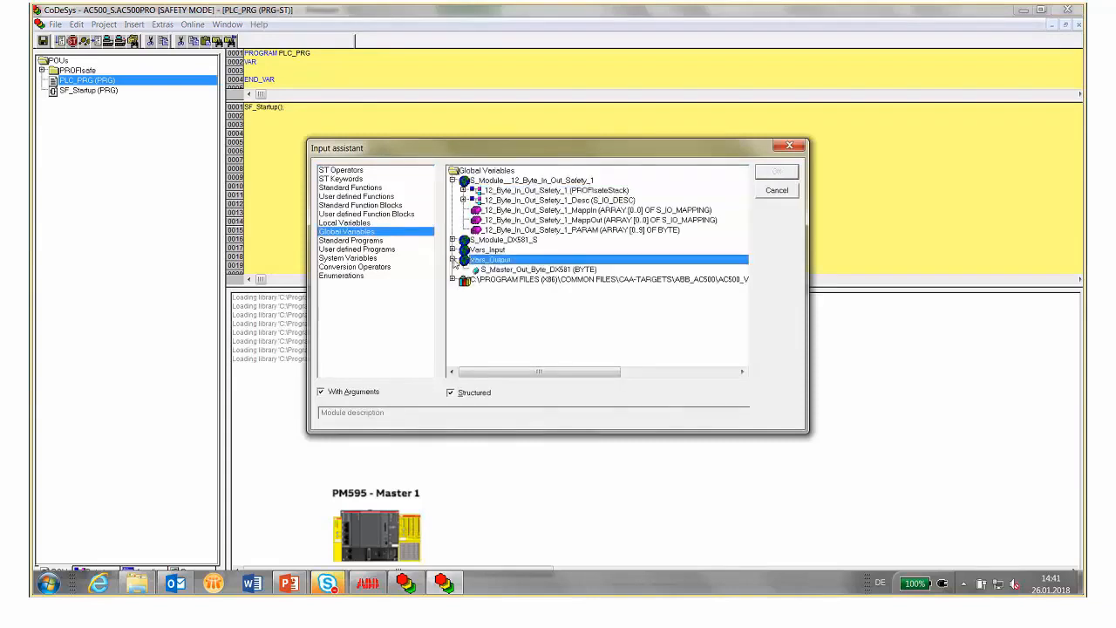
{"action": "left_click", "coordinate": [453, 240]}
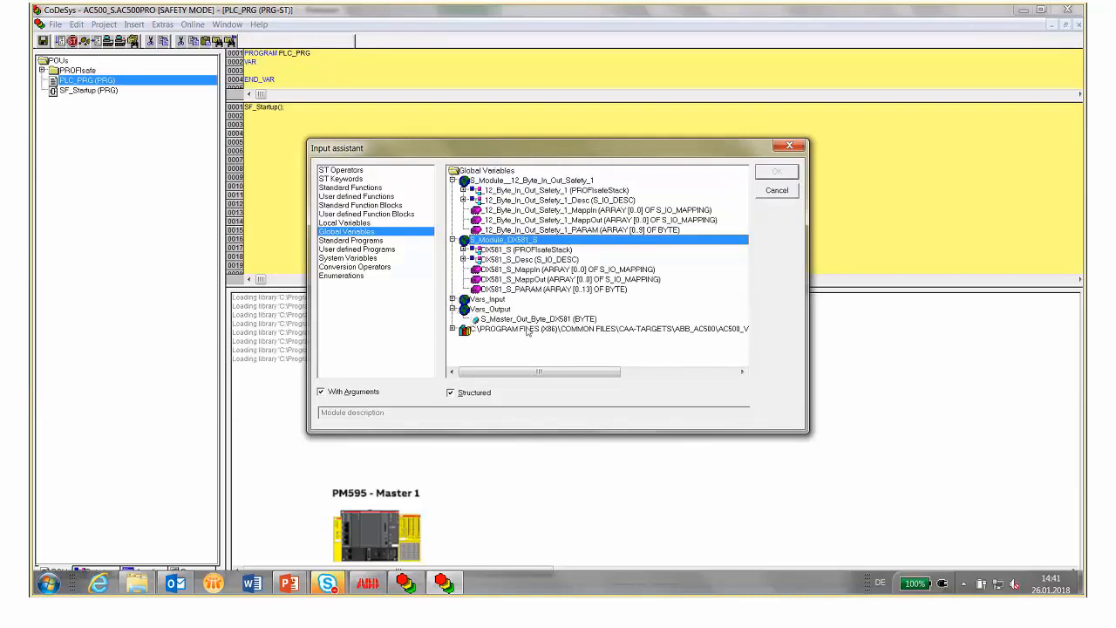
{"action": "double_click", "coordinate": [522, 319]}
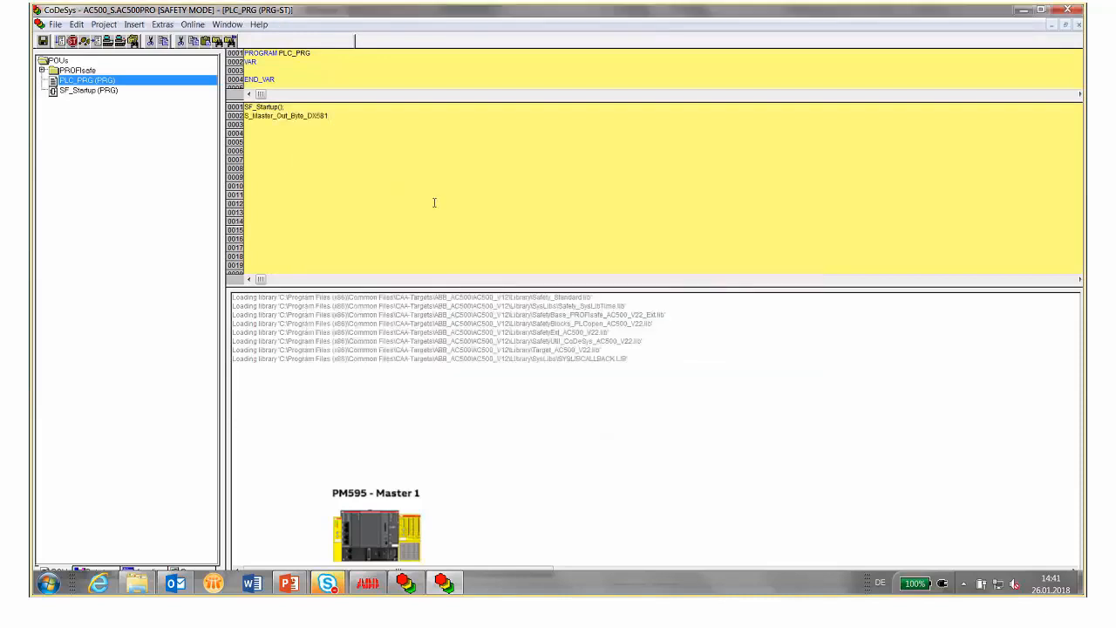
Step: Complete the second code line as S_Master_Out_Byte_DX581 := S_Byte_Input_From_Slave; using the variable from Vars_Input
{"action": "type", "text": ":="}
{"action": "key", "text": "F2"}
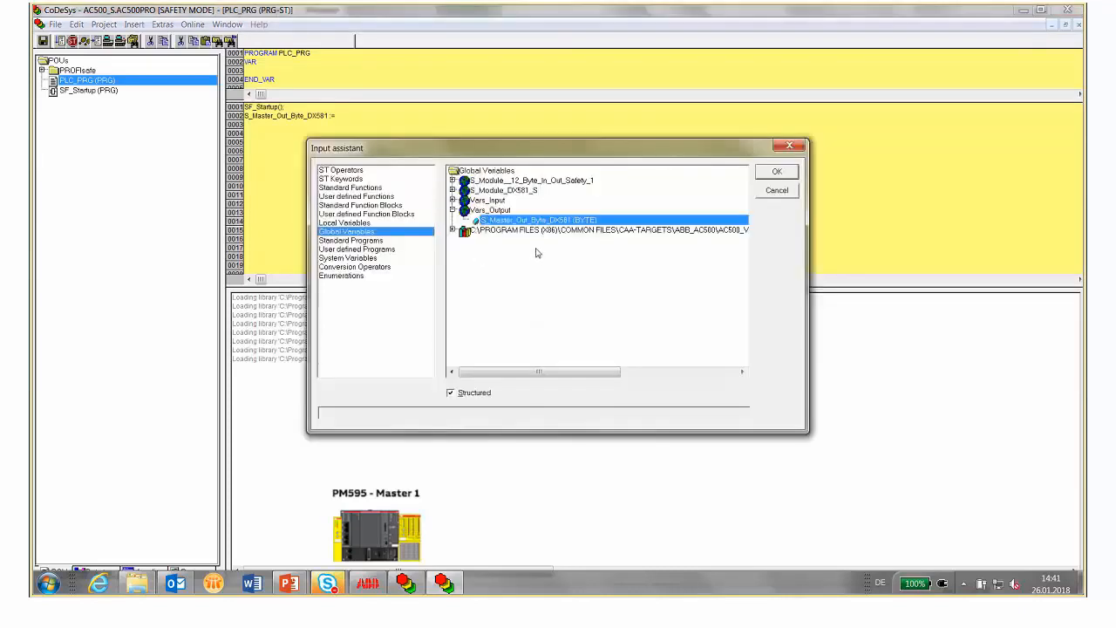
{"action": "left_click", "coordinate": [453, 201]}
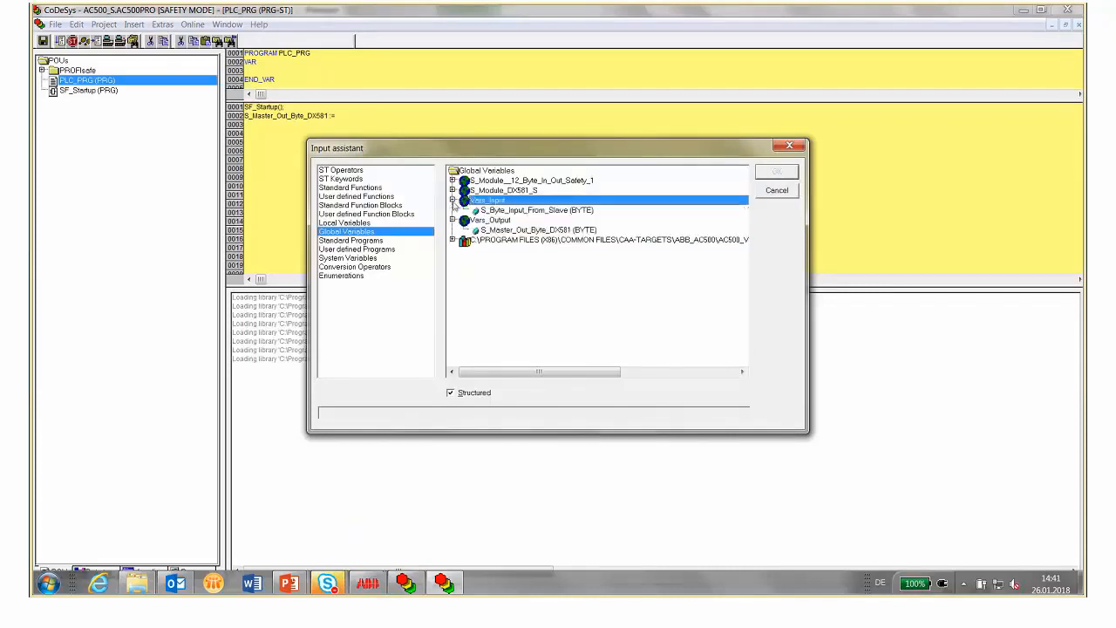
{"action": "double_click", "coordinate": [522, 212]}
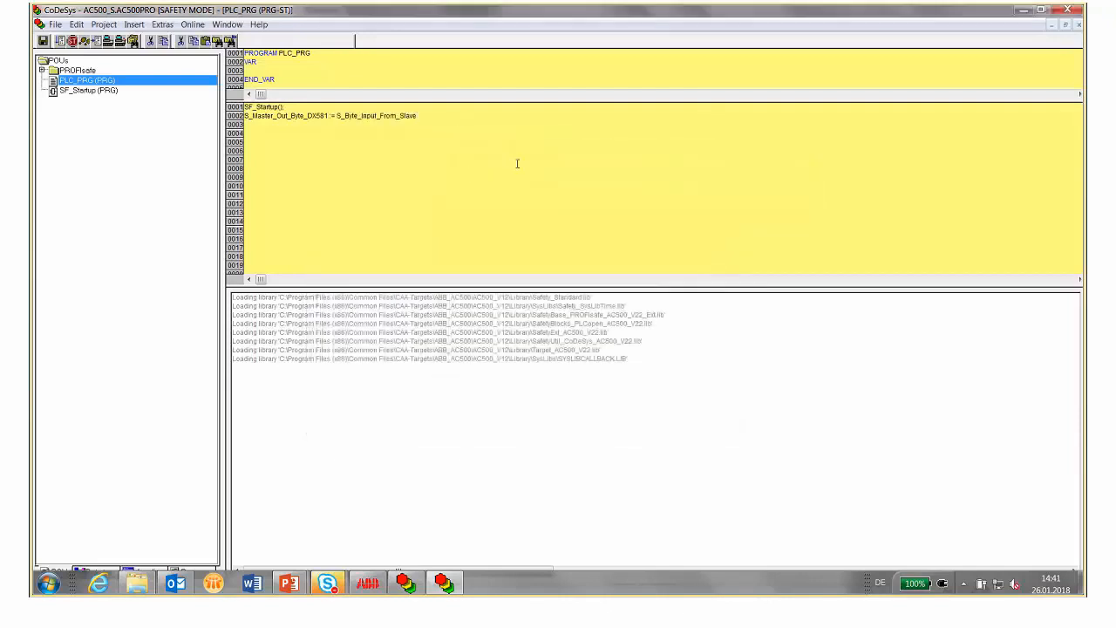
{"action": "type", "text": ";"}
Step: Clean all compile data of the AC500_S safety project and rebuild it completely
{"action": "left_click", "coordinate": [104, 23]}
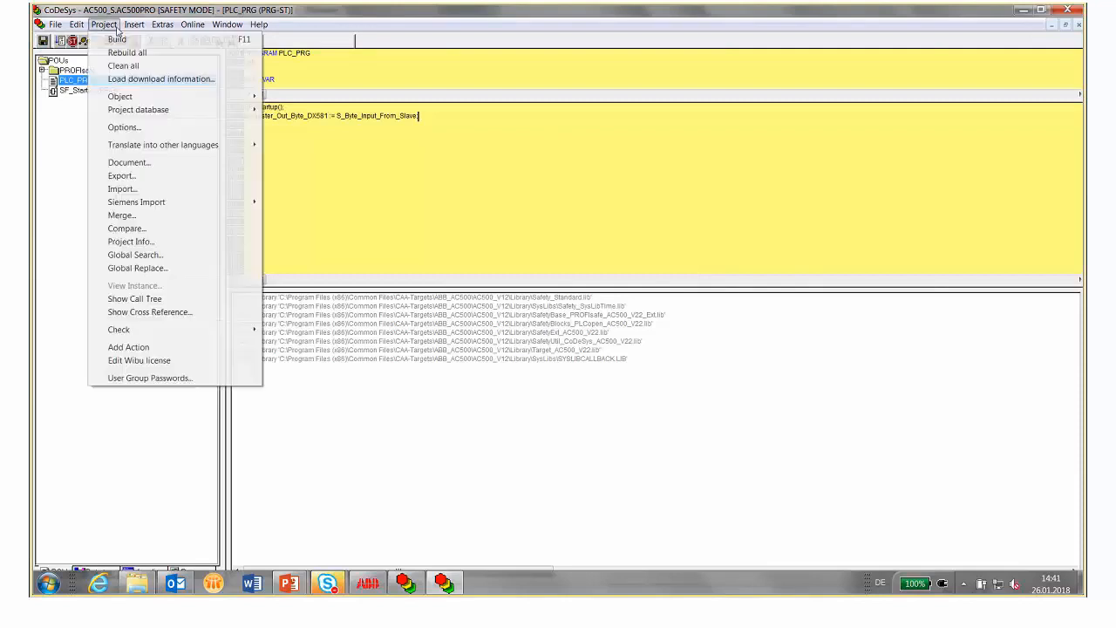
{"action": "left_click", "coordinate": [123, 65]}
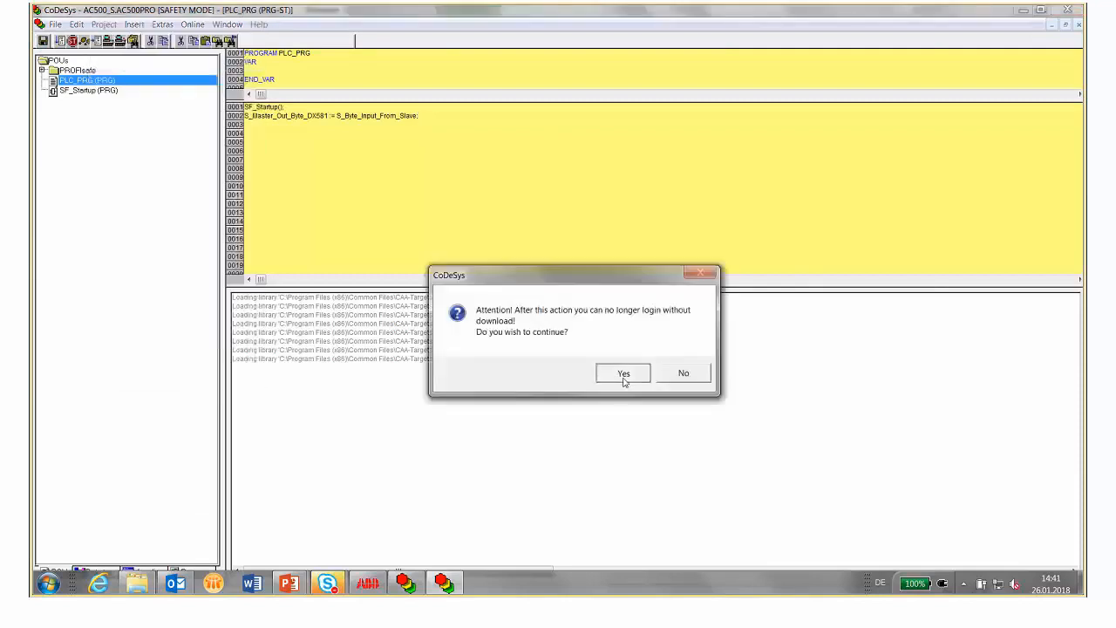
{"action": "left_click", "coordinate": [623, 375]}
{"action": "left_click", "coordinate": [103, 24]}
{"action": "left_click", "coordinate": [128, 53]}
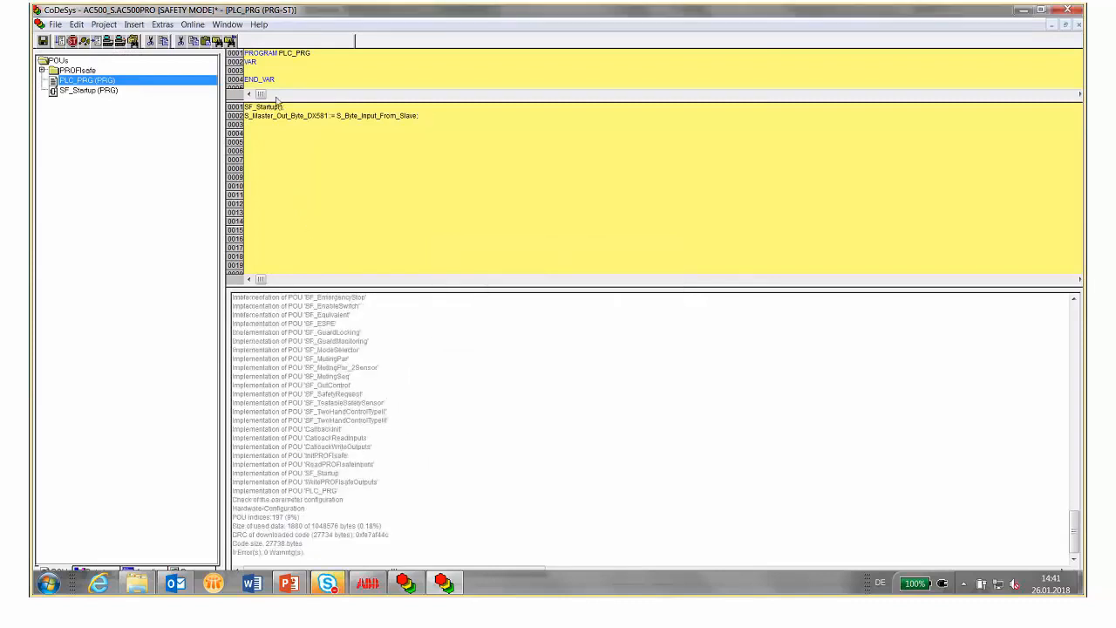
Step: Log in to Master1's safety CPU, downloading the new safety program, and create its boot project
{"action": "left_click", "coordinate": [193, 24]}
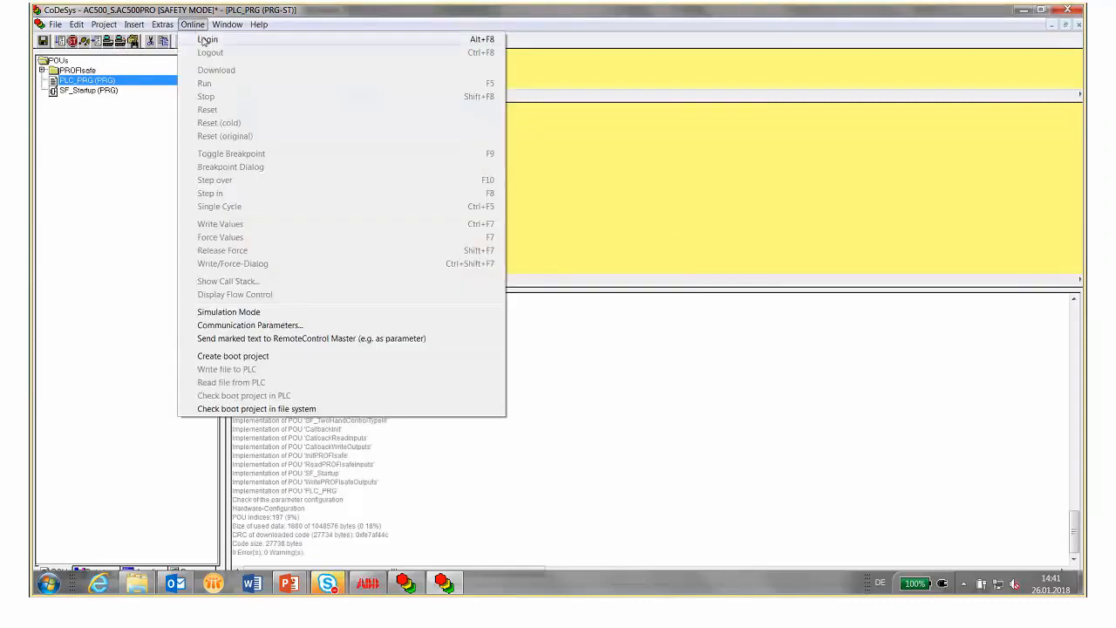
{"action": "left_click", "coordinate": [205, 40]}
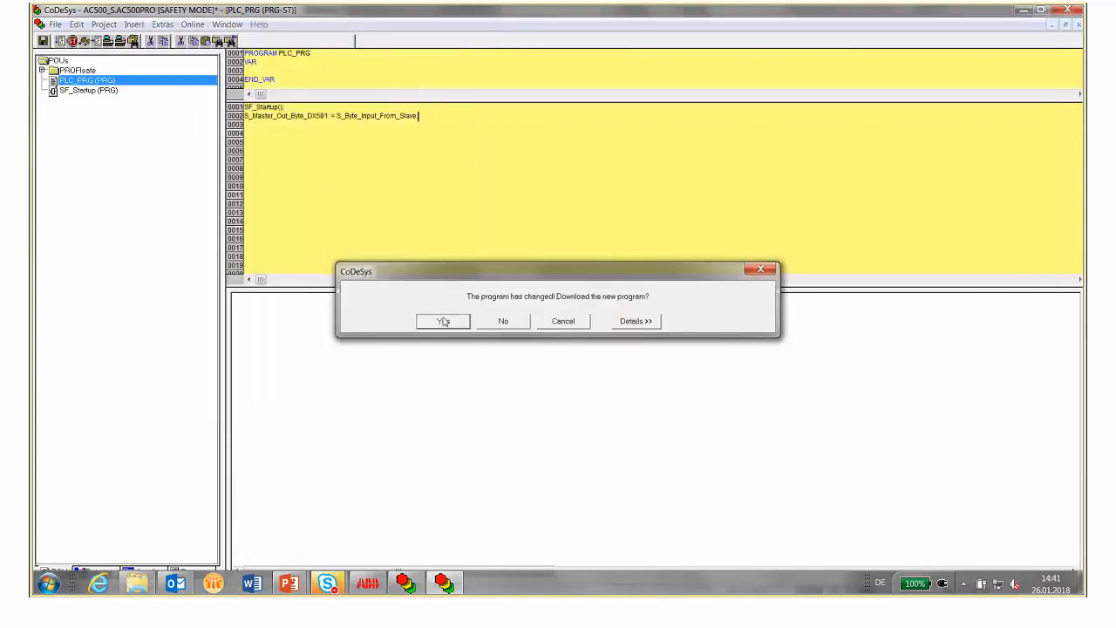
{"action": "left_click", "coordinate": [443, 322]}
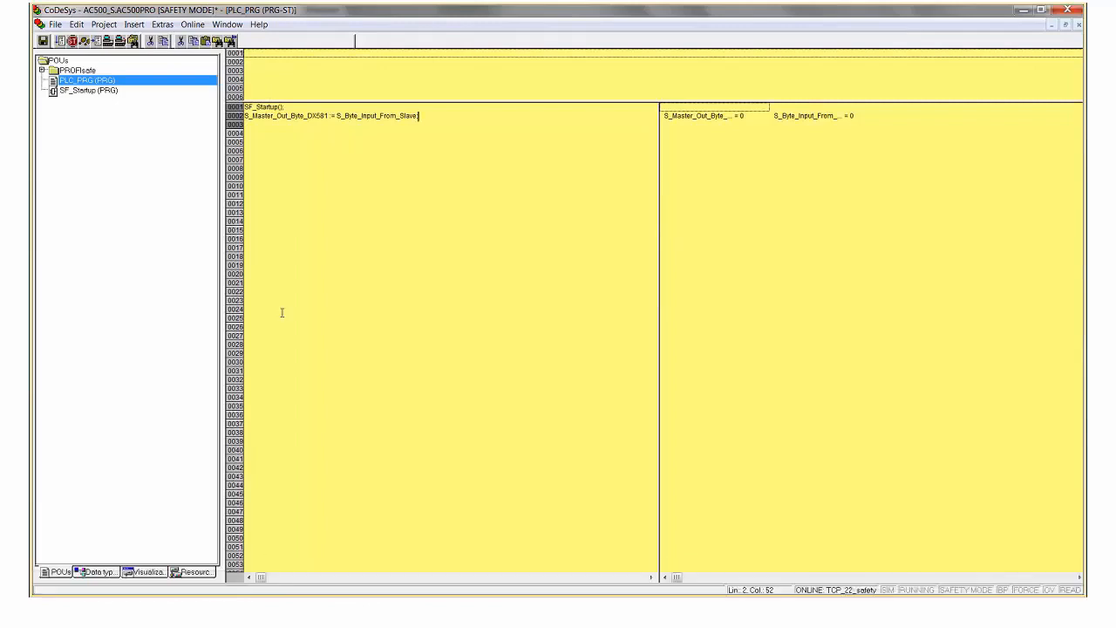
{"action": "left_click", "coordinate": [193, 25]}
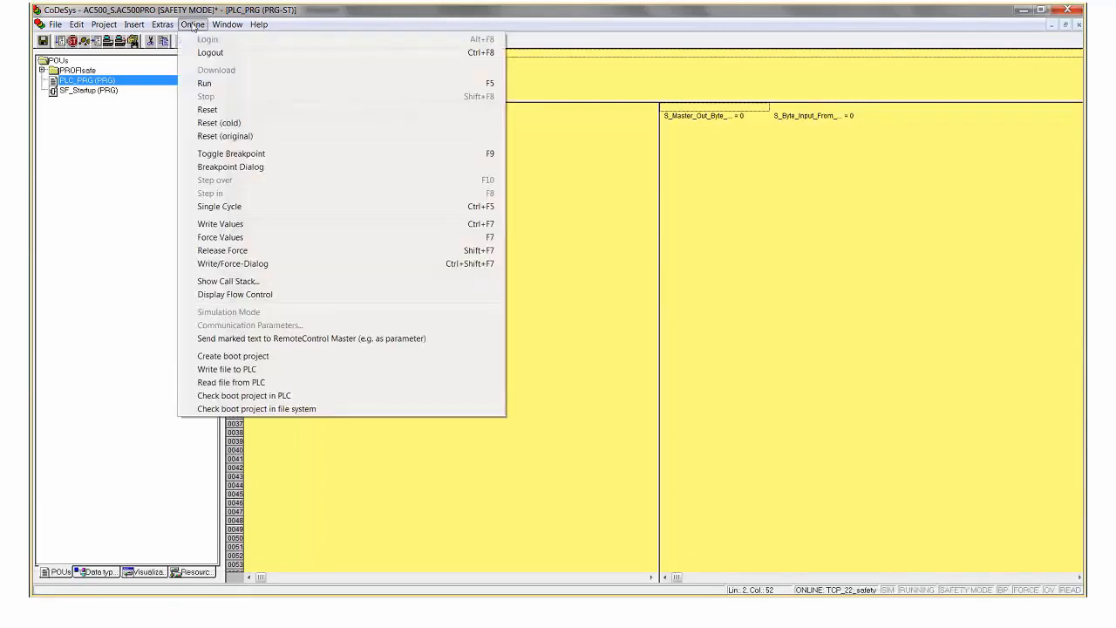
{"action": "left_click", "coordinate": [226, 357]}
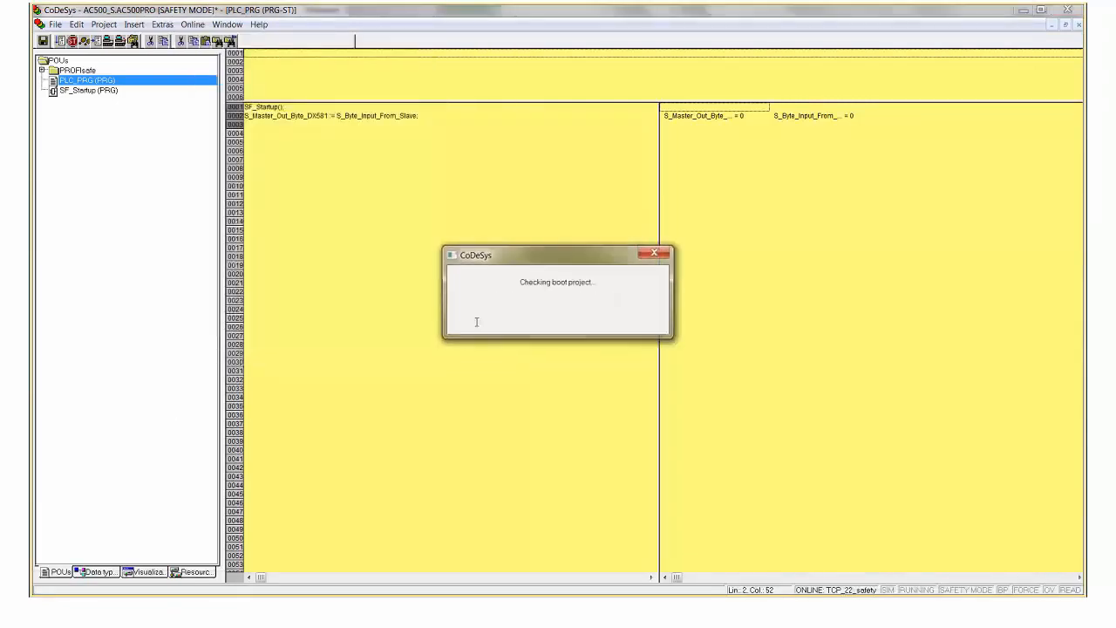
{"action": "left_click", "coordinate": [193, 25]}
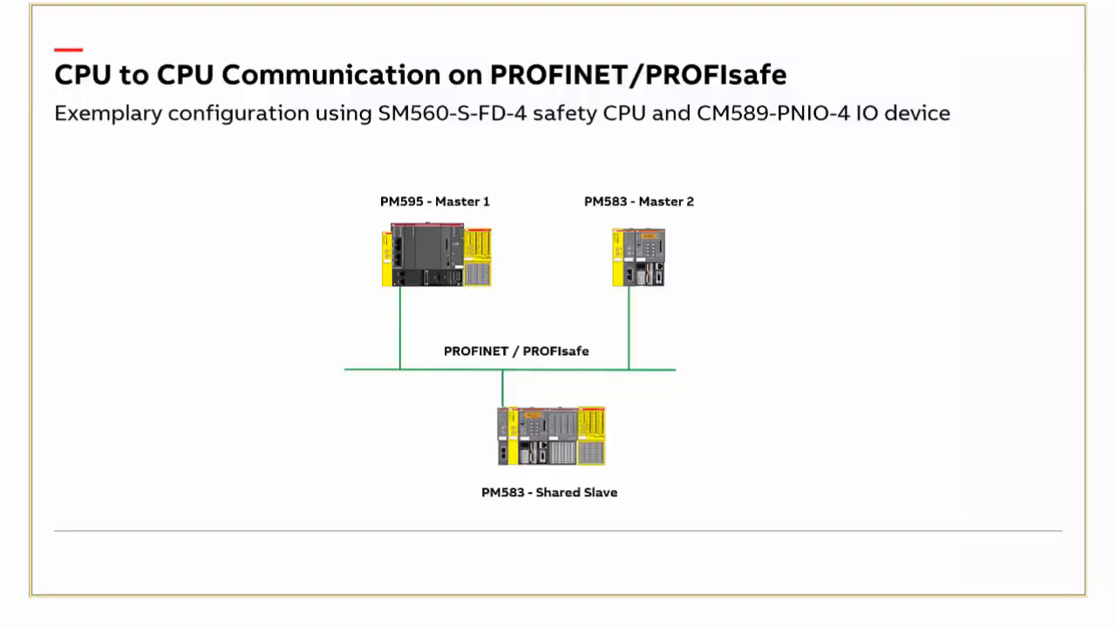